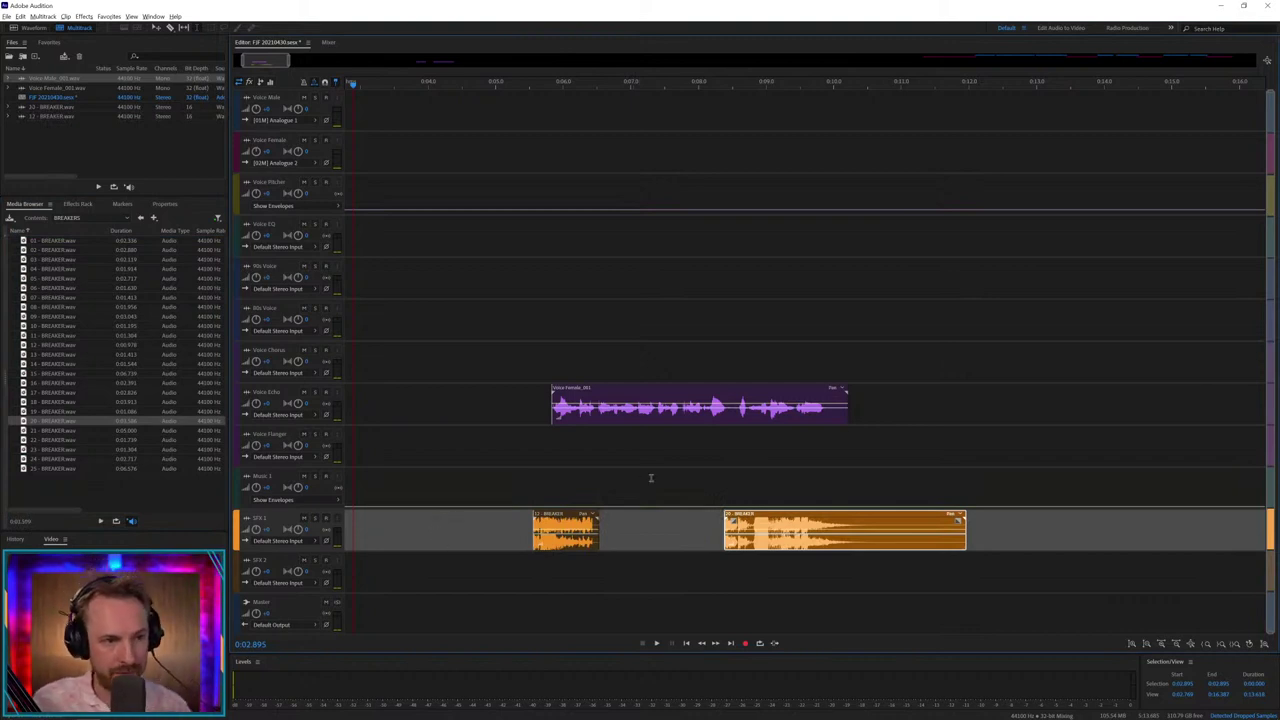
- Shift 20 - BREAKER to start near 0:08.1, move the end of the female voice clip from Voice Echo to Voice Chorus, and audition the section
{"action": "left_click_drag", "start_coordinate": [754, 507], "coordinate": [736, 507]}
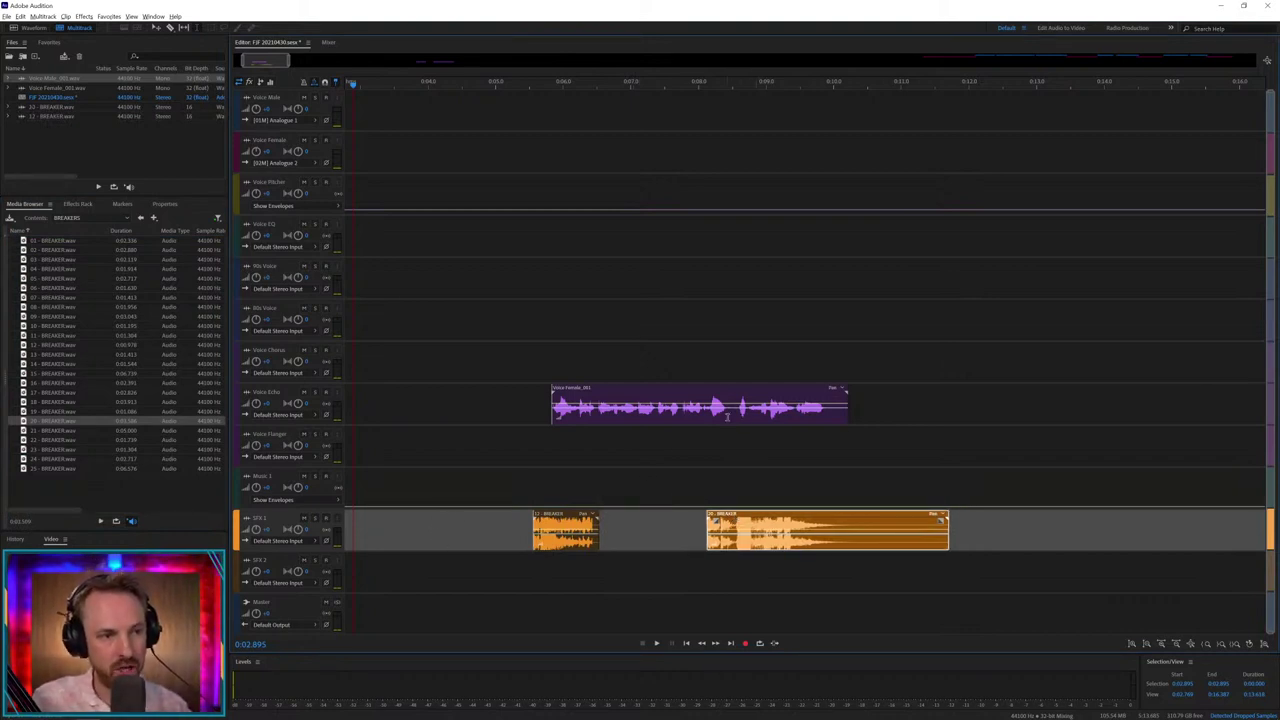
{"action": "left_click_drag", "start_coordinate": [727, 417], "coordinate": [766, 365]}
{"action": "key", "text": "Delete"}
{"action": "left_click", "coordinate": [717, 469]}
{"action": "left_click", "coordinate": [531, 404]}
{"action": "key", "text": "space"}
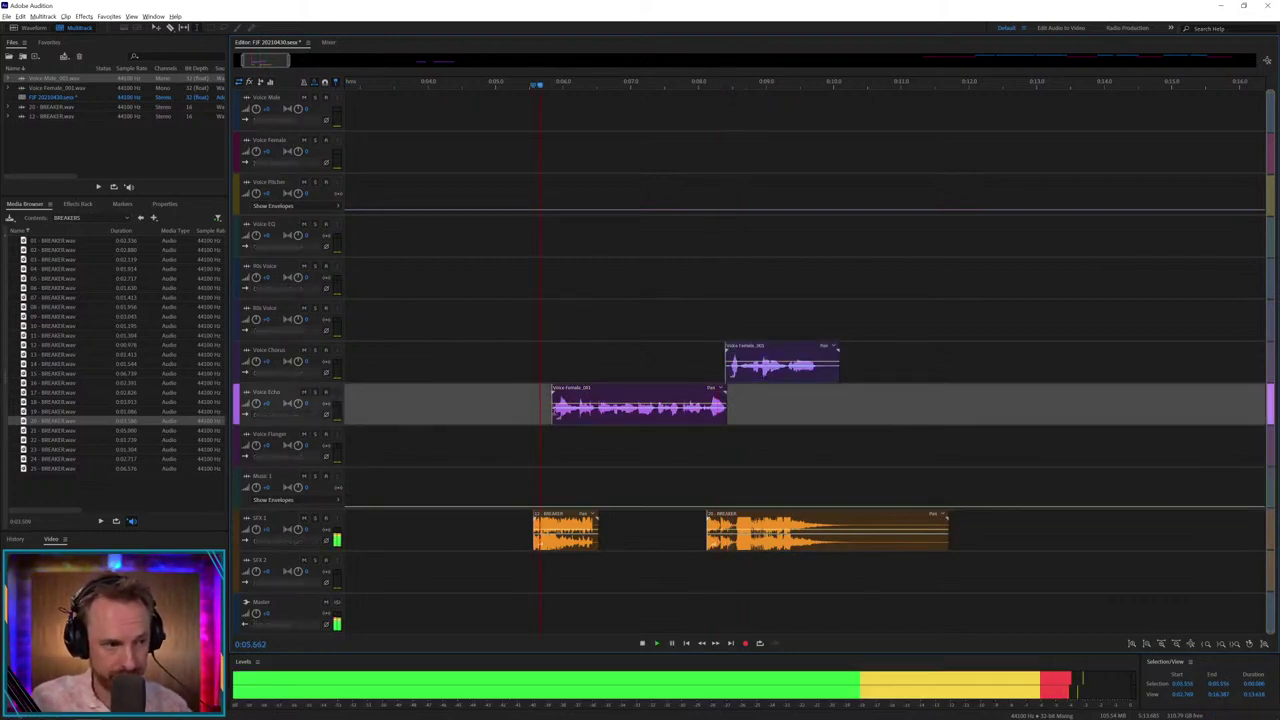
{"action": "key", "text": "space"}
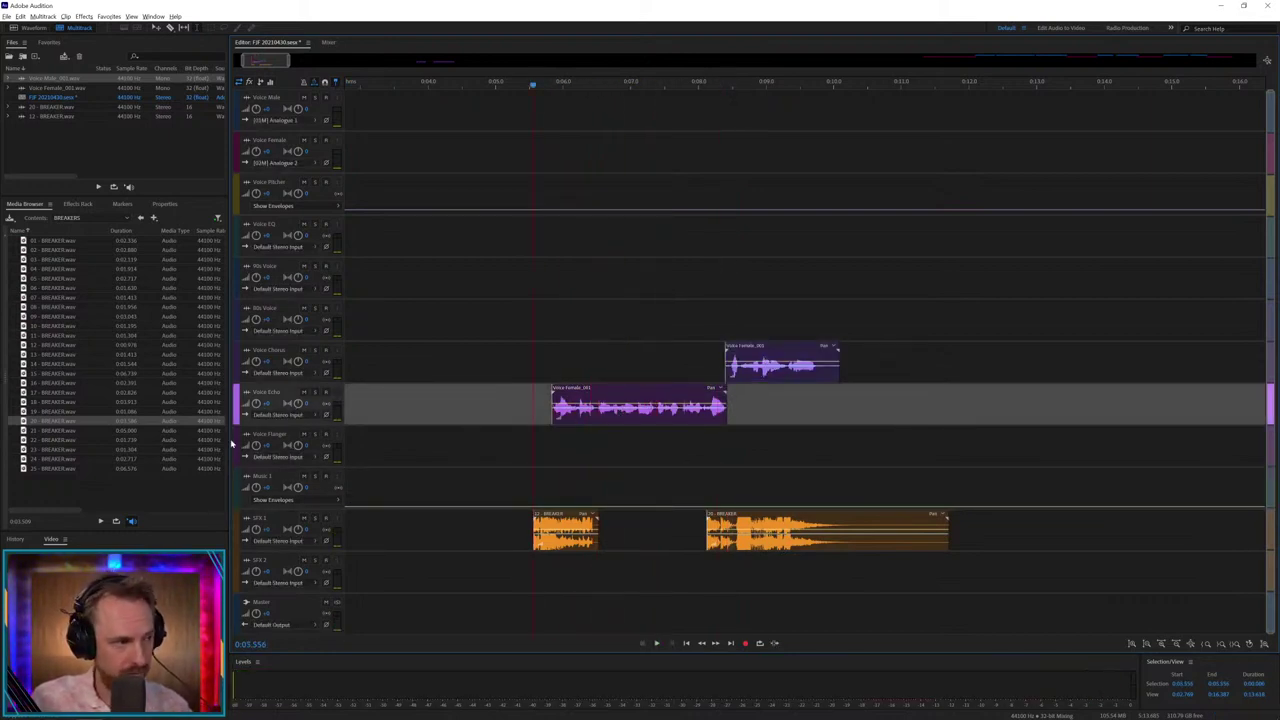
- Place 11 - BREAKER on the SFX 2 track at about 0:06.5, after the first SFX 1 clip, and audition it
{"action": "left_click_drag", "start_coordinate": [100, 335], "coordinate": [603, 562]}
{"action": "left_click", "coordinate": [583, 556]}
{"action": "key", "text": "space"}
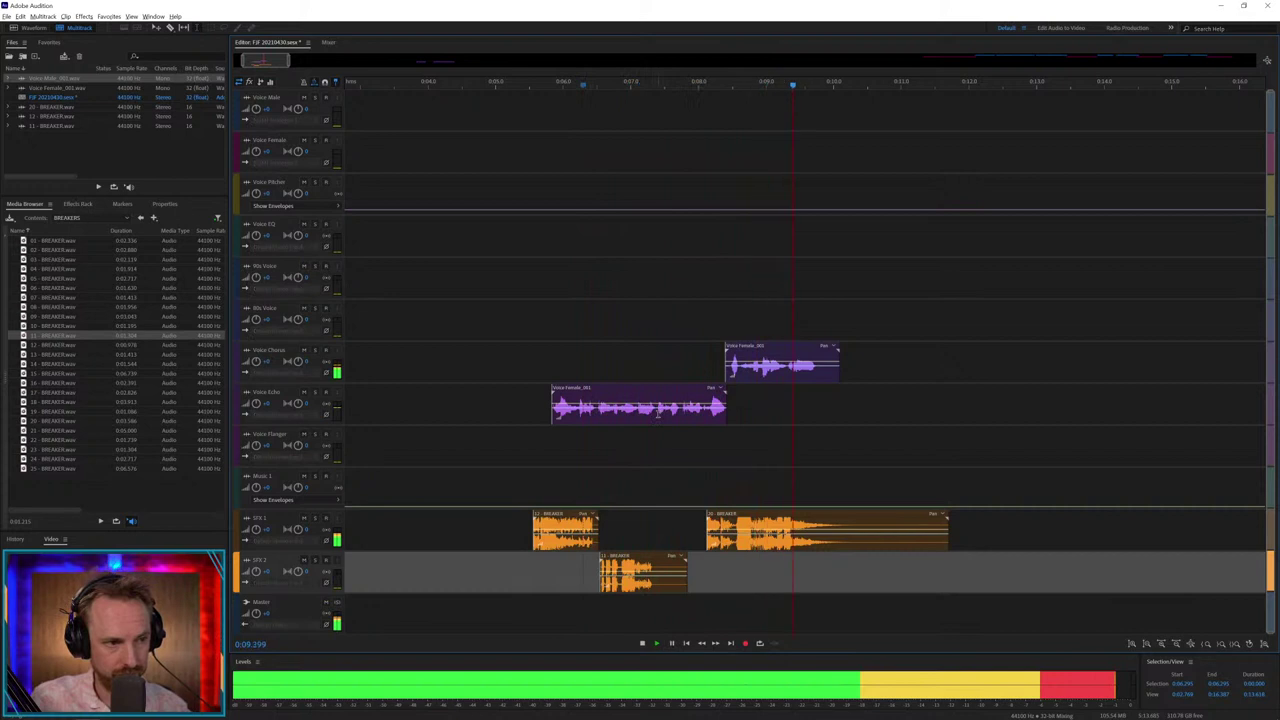
{"action": "key", "text": "space"}
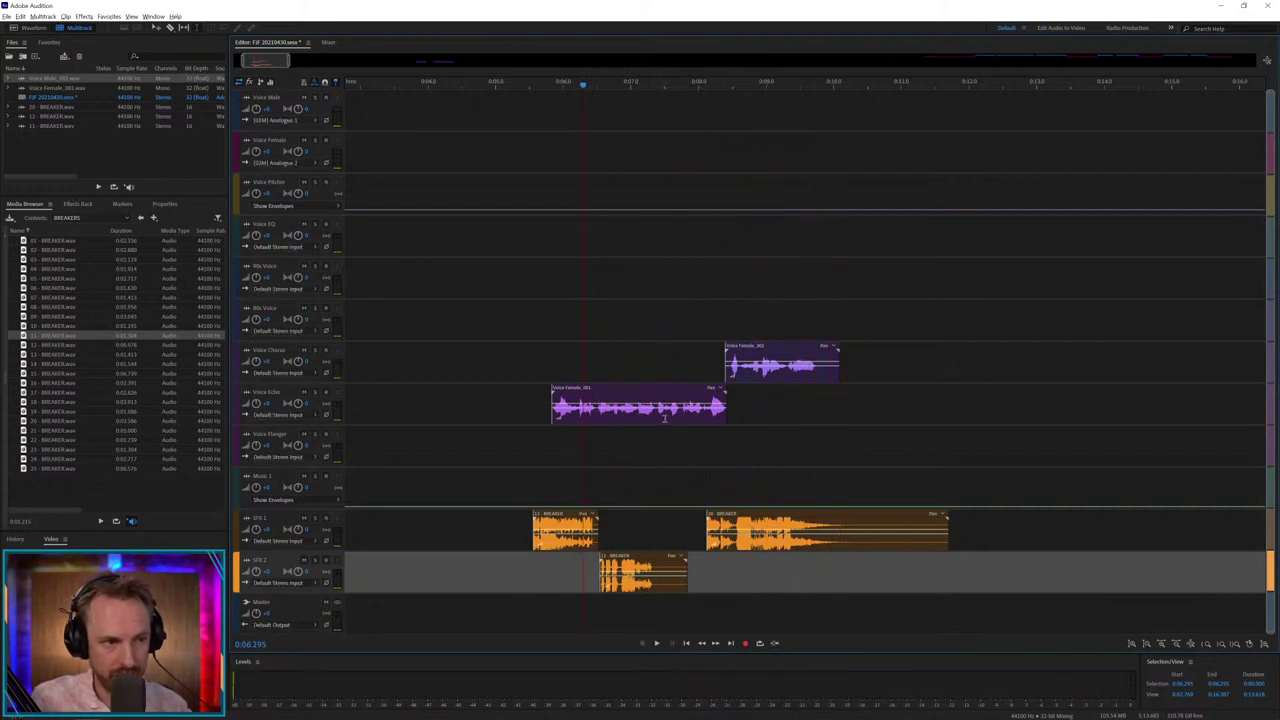
- Copy the last second or so of the female Voice Echo clip to Voice Flanger at about 0:07.3 and audition it
{"action": "left_click_drag", "start_coordinate": [657, 418], "coordinate": [739, 416]}
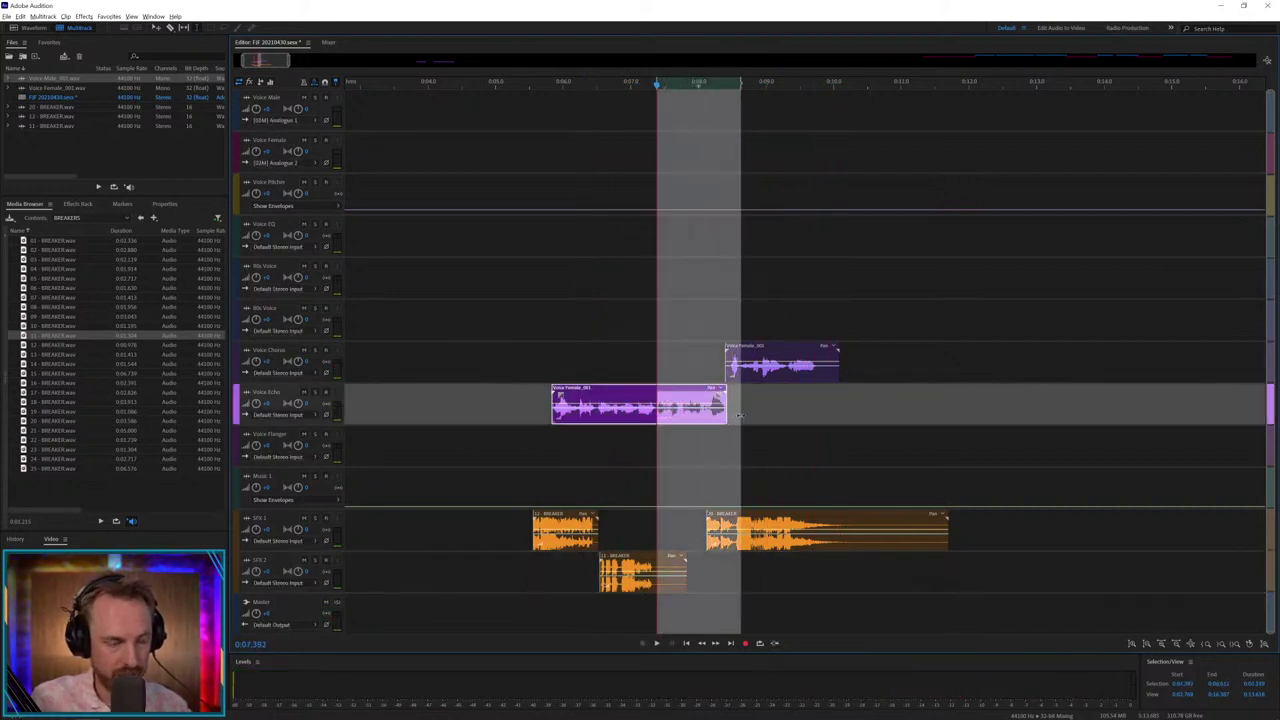
{"action": "left_click", "coordinate": [653, 454]}
{"action": "key", "text": "ctrl+v"}
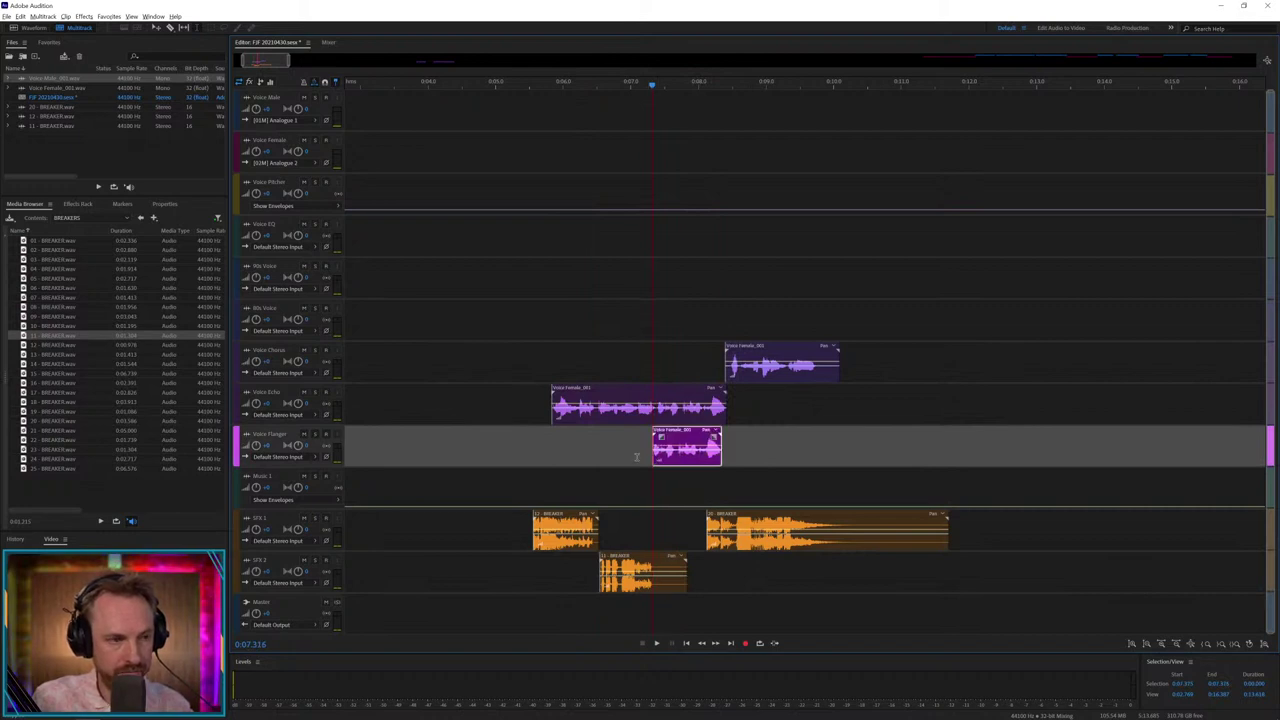
{"action": "key", "text": "space"}
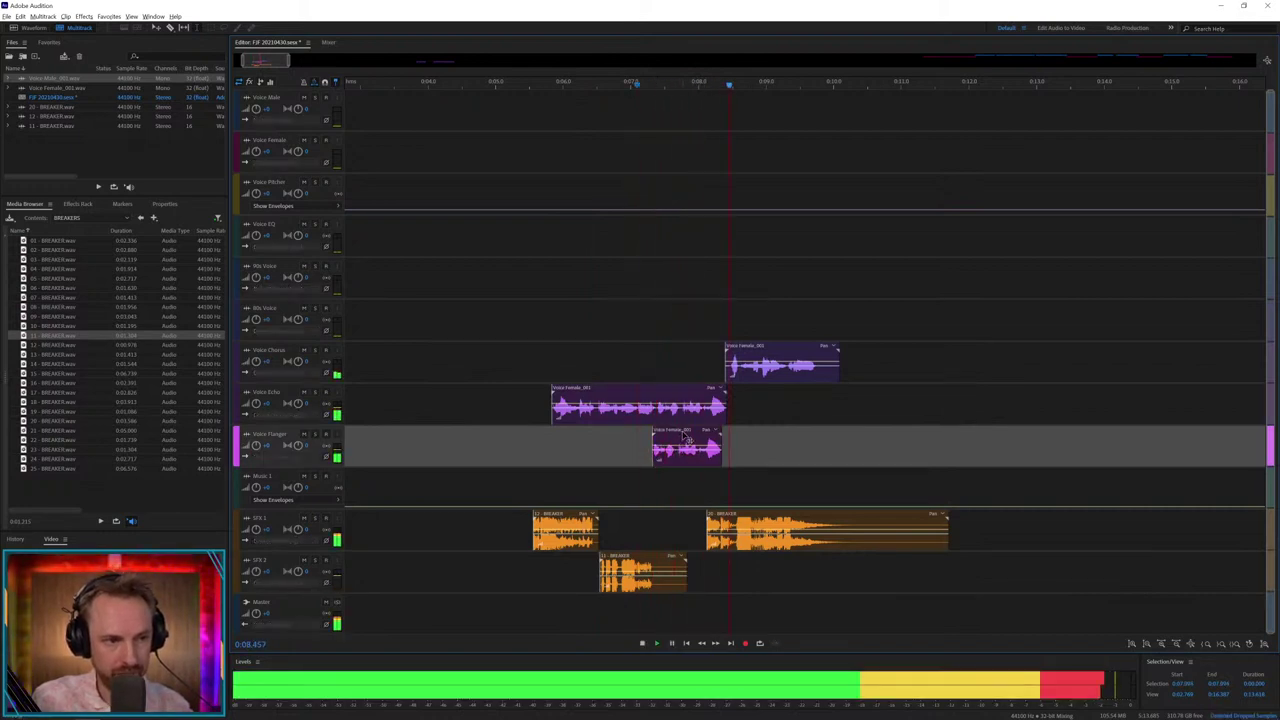
{"action": "key", "text": "space"}
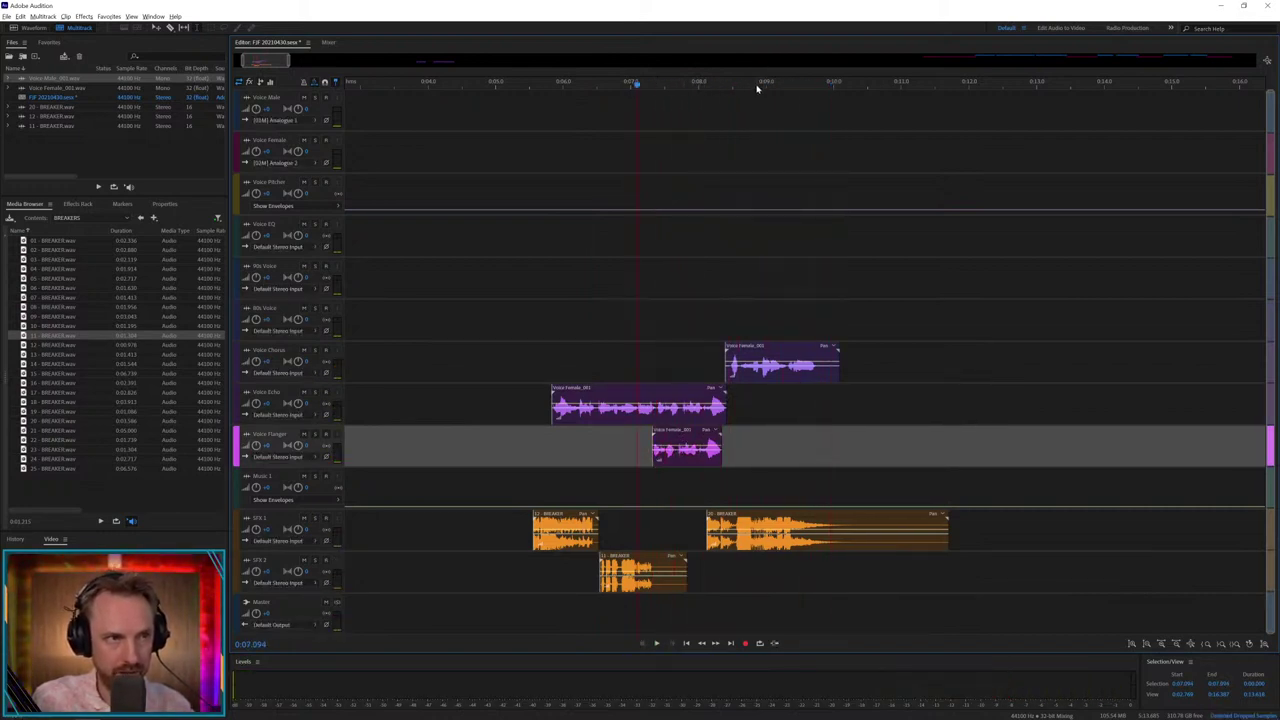
- Move the male voice clip on Voice Echo earlier to about 0:24.5 and place 23 - BREAKER before it on SFX 1
{"action": "scroll", "coordinate": [760, 86], "scroll_direction": "down", "scroll_amount": 10}
{"action": "left_click", "coordinate": [510, 396]}
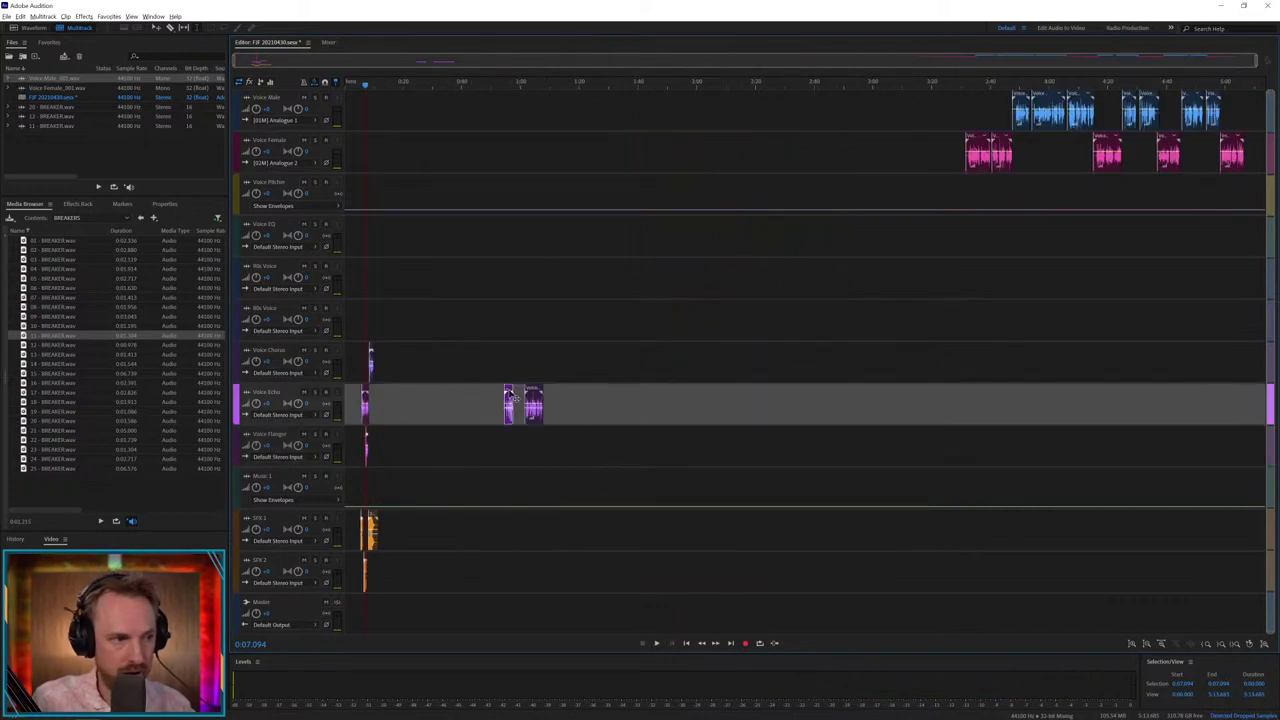
{"action": "left_click", "coordinate": [80, 450]}
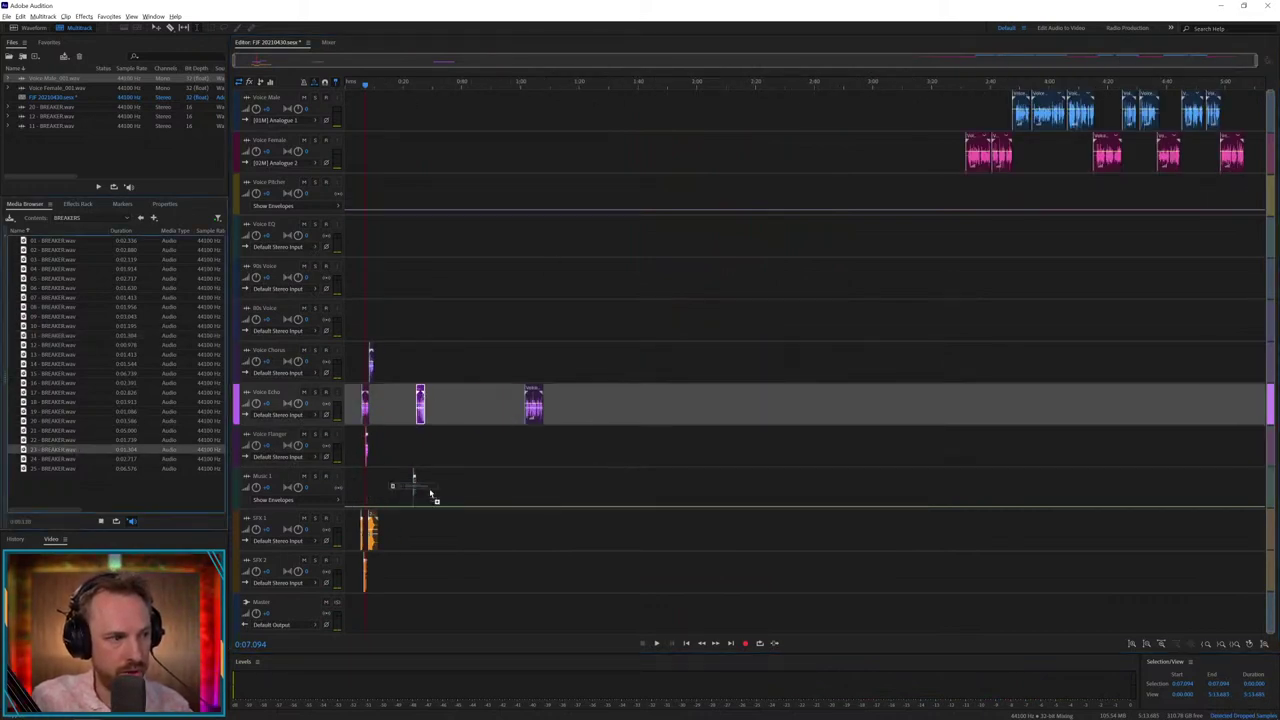
{"action": "left_click_drag", "start_coordinate": [424, 538], "coordinate": [422, 536]}
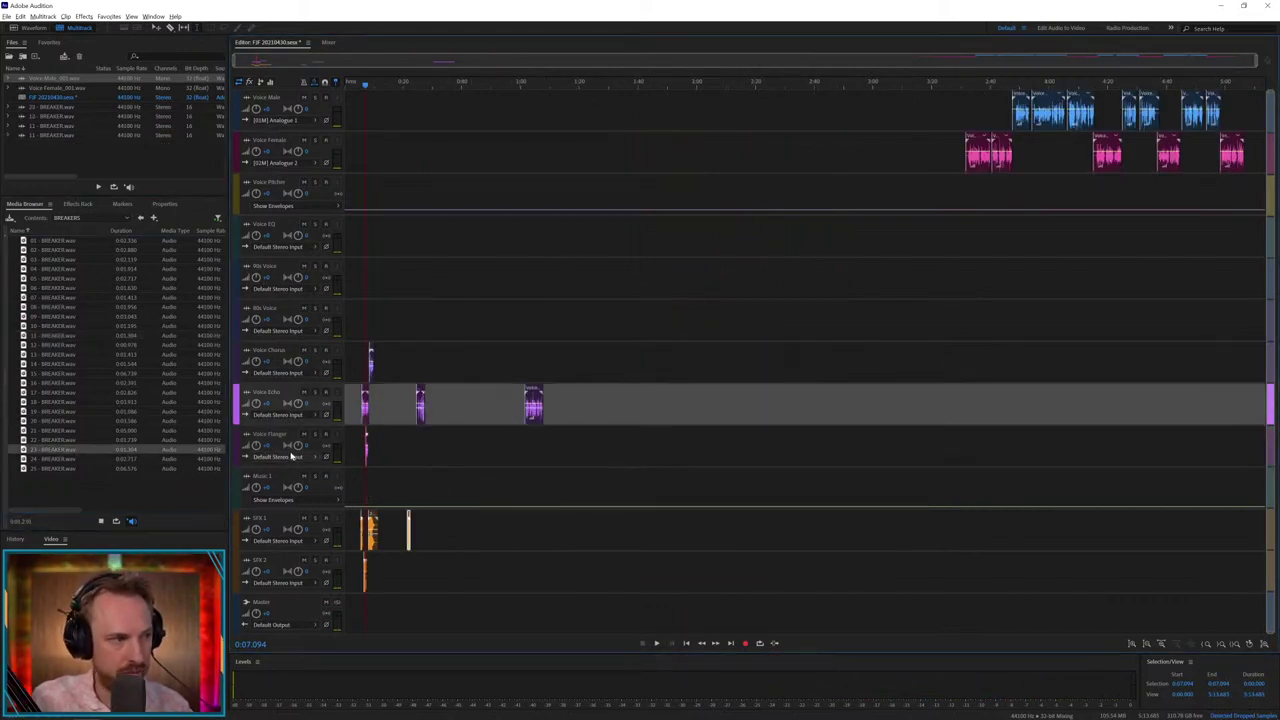
- Preview other breaker effects and add 06 - BREAKER to SFX 1 after 23 - BREAKER
{"action": "mouse_move", "coordinate": [40, 286]}
{"action": "left_mouse_down"}
{"action": "mouse_move", "coordinate": [277, 389]}
{"action": "mouse_move", "coordinate": [30, 440]}
{"action": "mouse_move", "coordinate": [48, 305]}
{"action": "left_mouse_up"}
{"action": "left_click", "coordinate": [46, 290]}
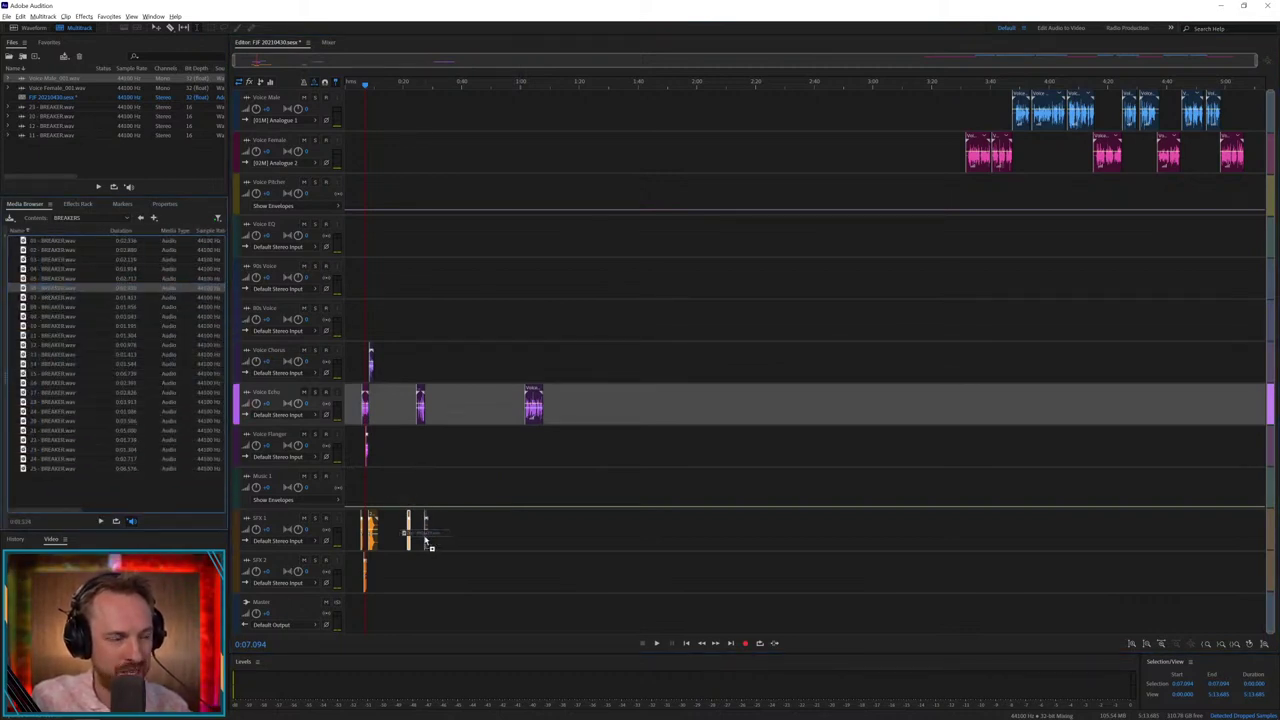
{"action": "left_click_drag", "start_coordinate": [424, 538], "coordinate": [424, 538]}
- Align 23 - BREAKER under the start of the male voice clip and slide 06 - BREAKER against its end with a short overlap
{"action": "scroll", "coordinate": [408, 82], "scroll_direction": "up", "scroll_amount": 5}
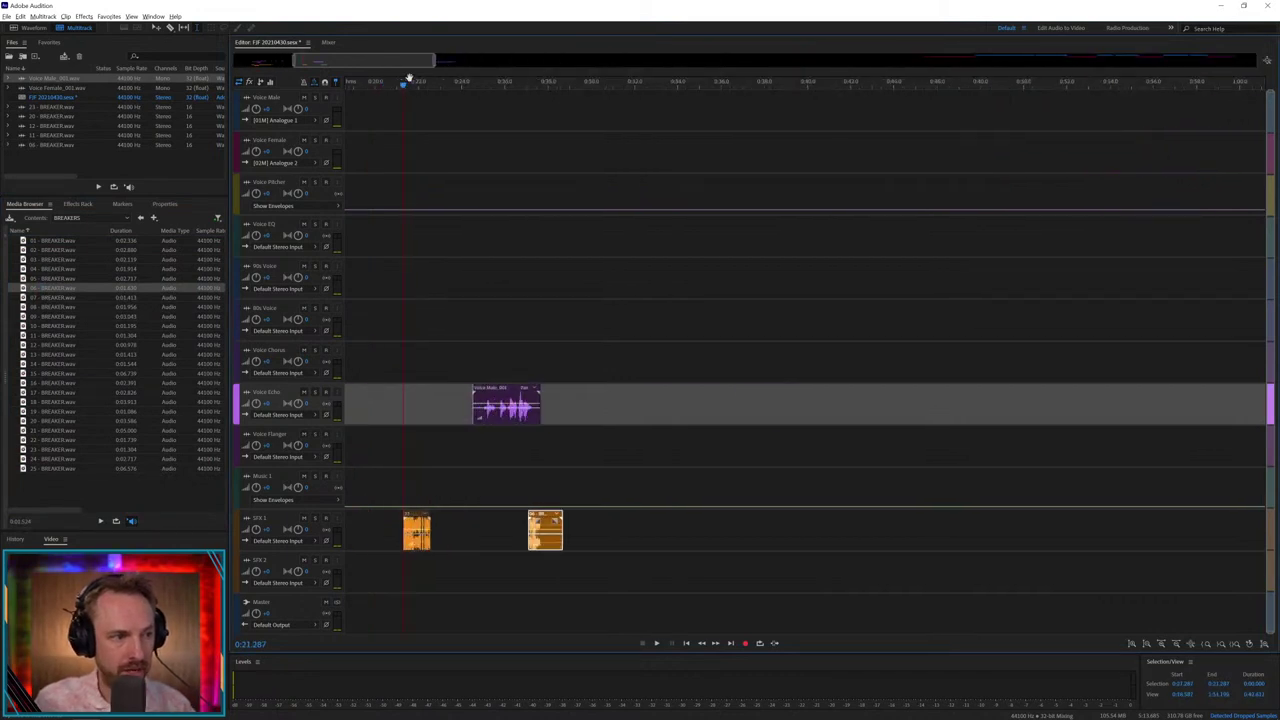
{"action": "left_click_drag", "start_coordinate": [418, 517], "coordinate": [491, 517]}
{"action": "left_click", "coordinate": [479, 483]}
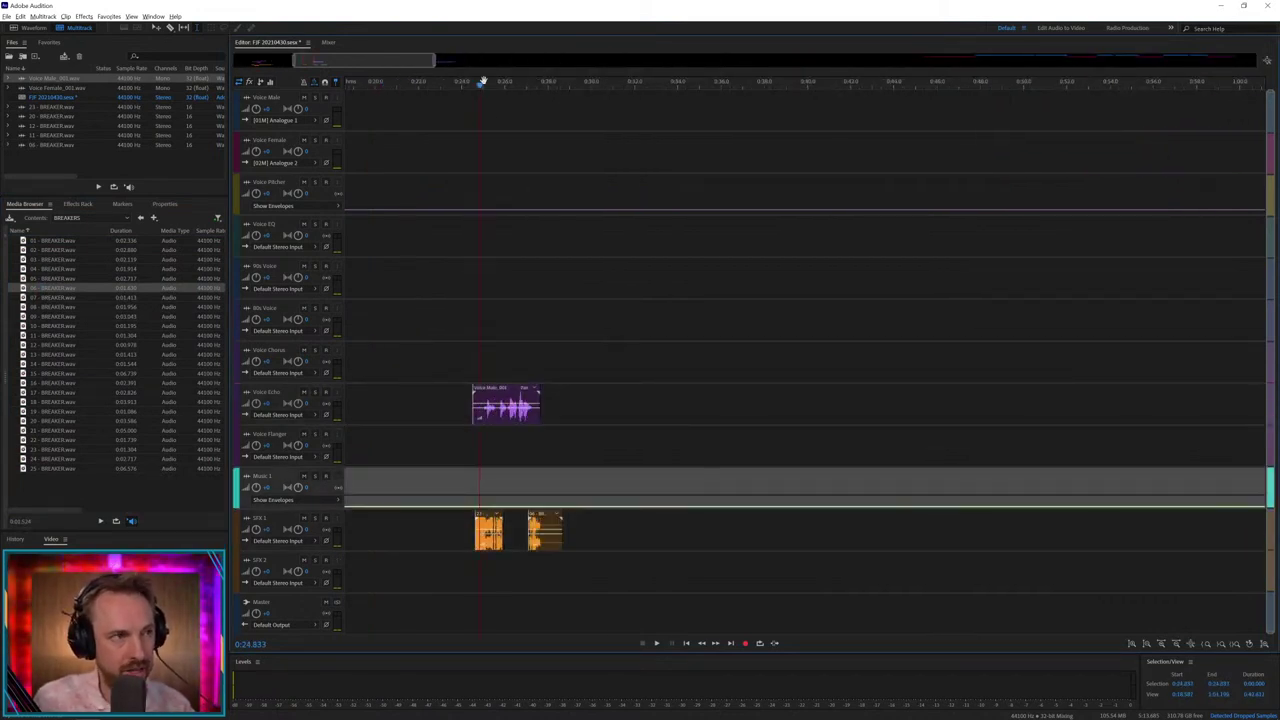
{"action": "scroll", "coordinate": [482, 81], "scroll_direction": "up", "scroll_amount": 5}
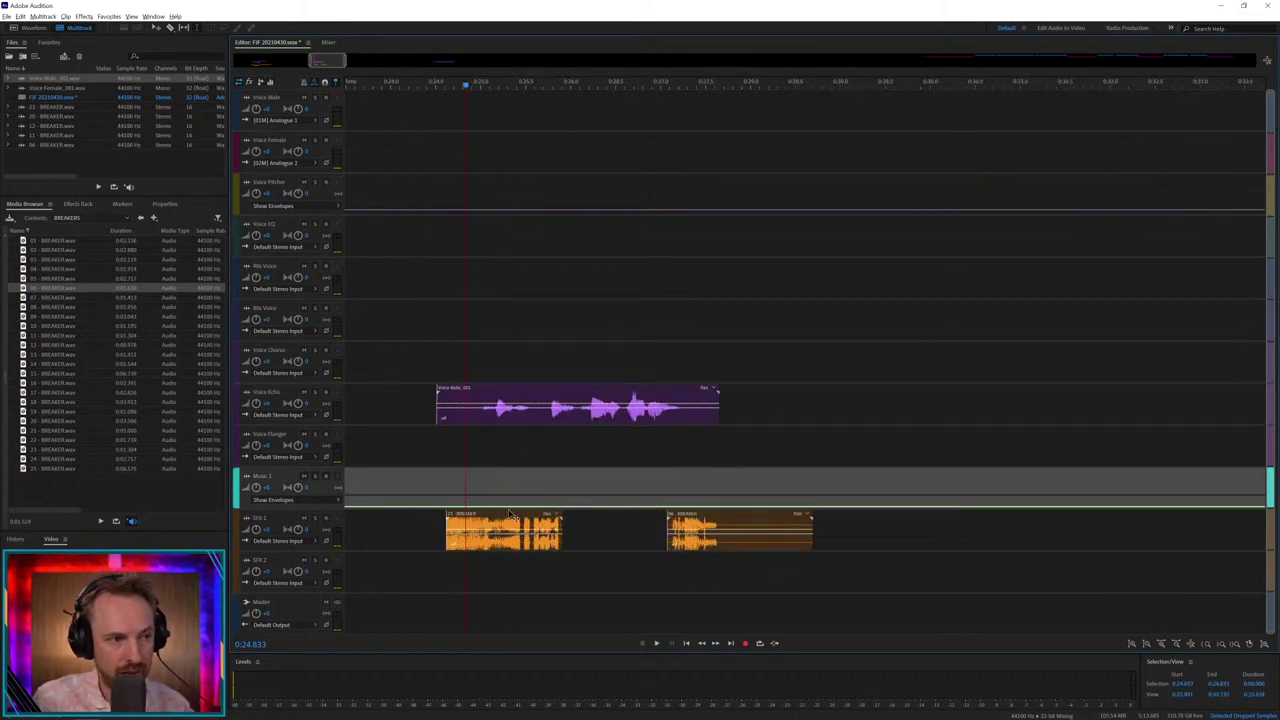
{"action": "left_click_drag", "start_coordinate": [510, 514], "coordinate": [518, 515]}
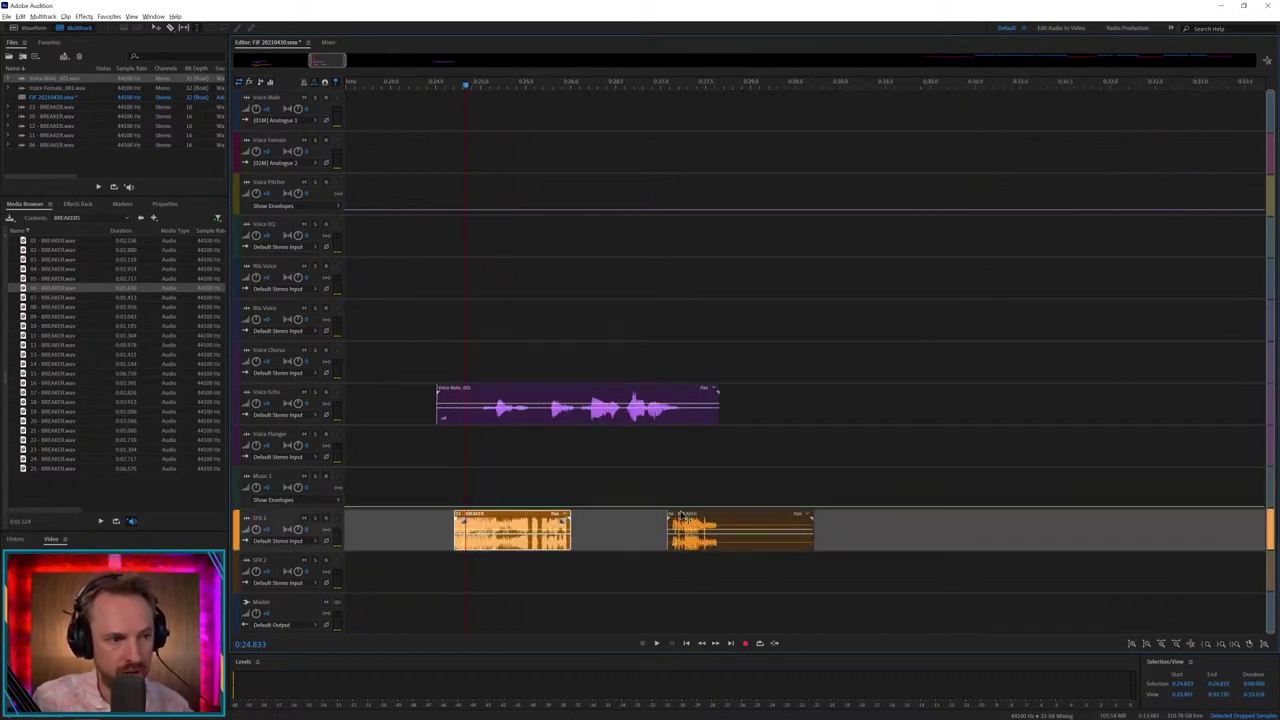
{"action": "left_click_drag", "start_coordinate": [681, 516], "coordinate": [580, 531]}
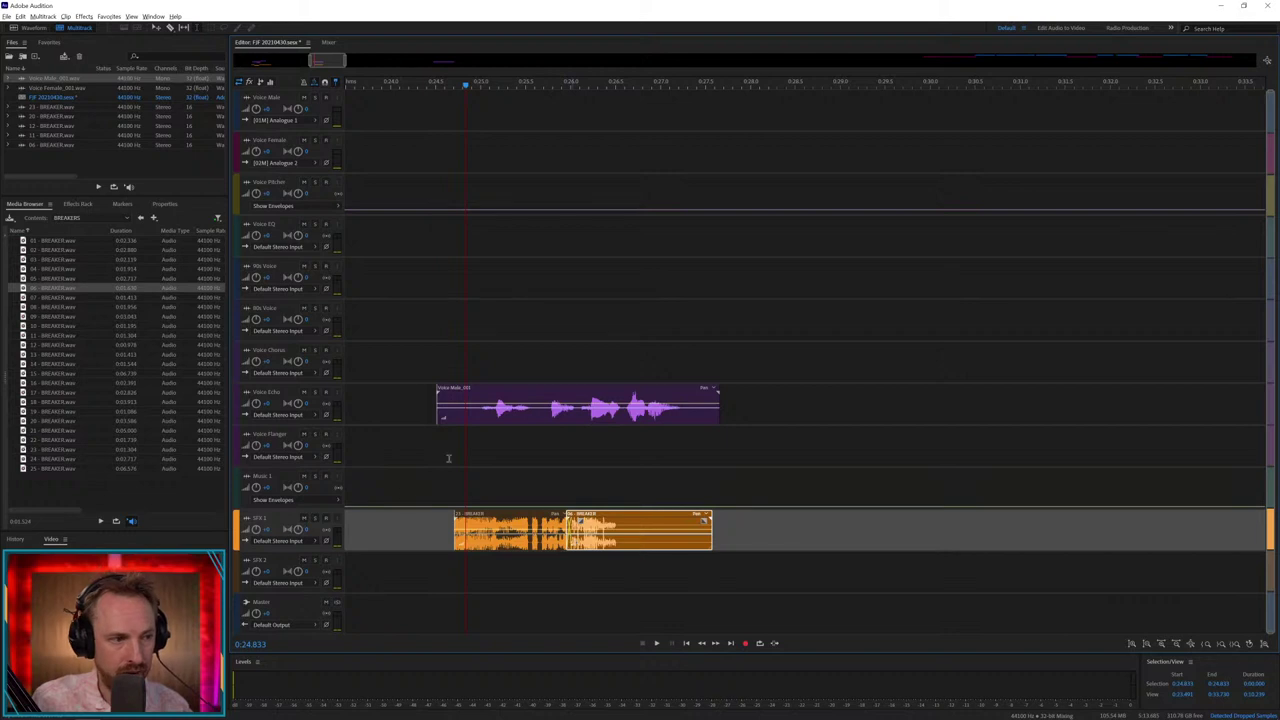
- Delete the silence at the start of the male voice clip on Voice Echo and audition it with the breakers
{"action": "left_click_drag", "start_coordinate": [474, 415], "coordinate": [386, 422]}
{"action": "key", "text": "Delete"}
{"action": "left_click", "coordinate": [445, 421]}
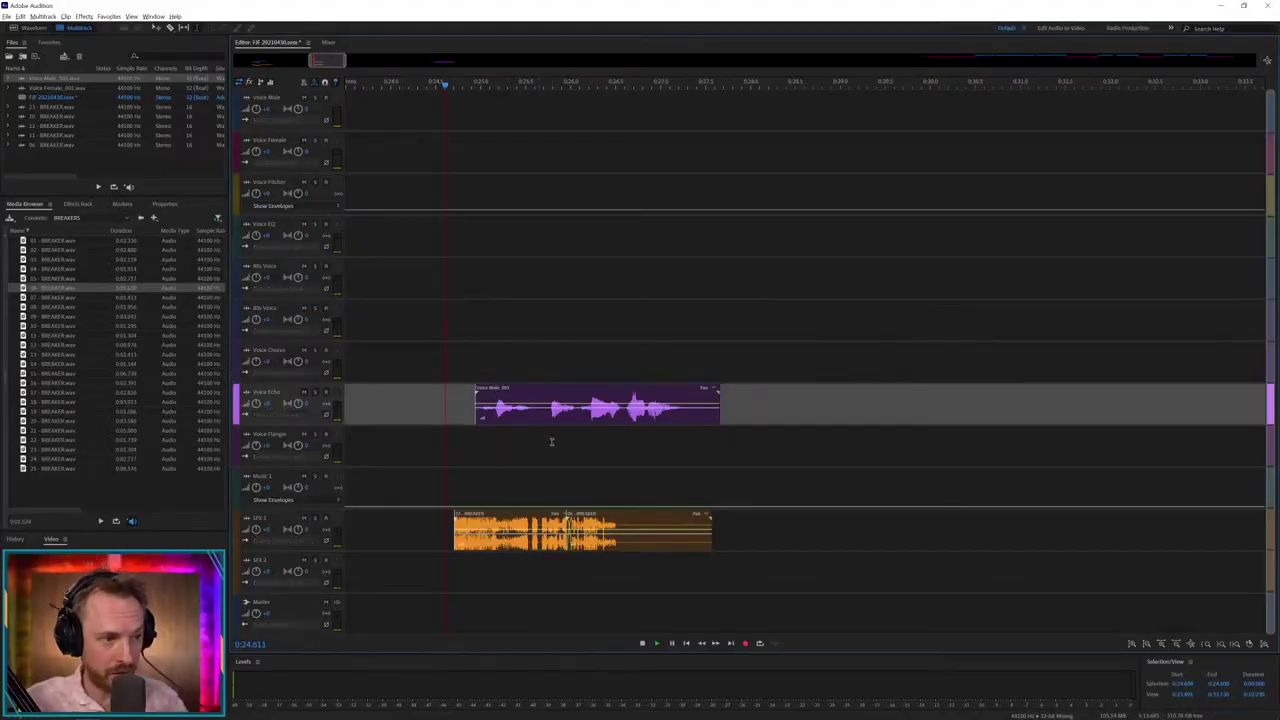
{"action": "key", "text": "space"}
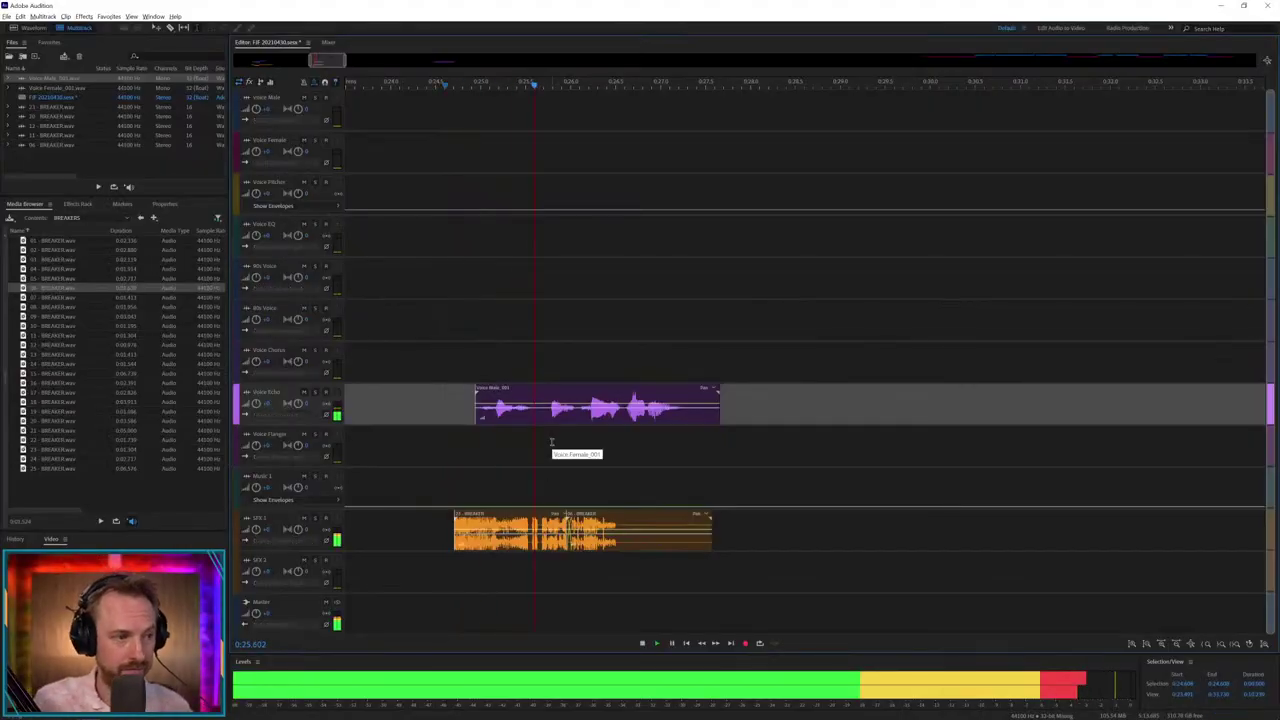
{"action": "key", "text": "space"}
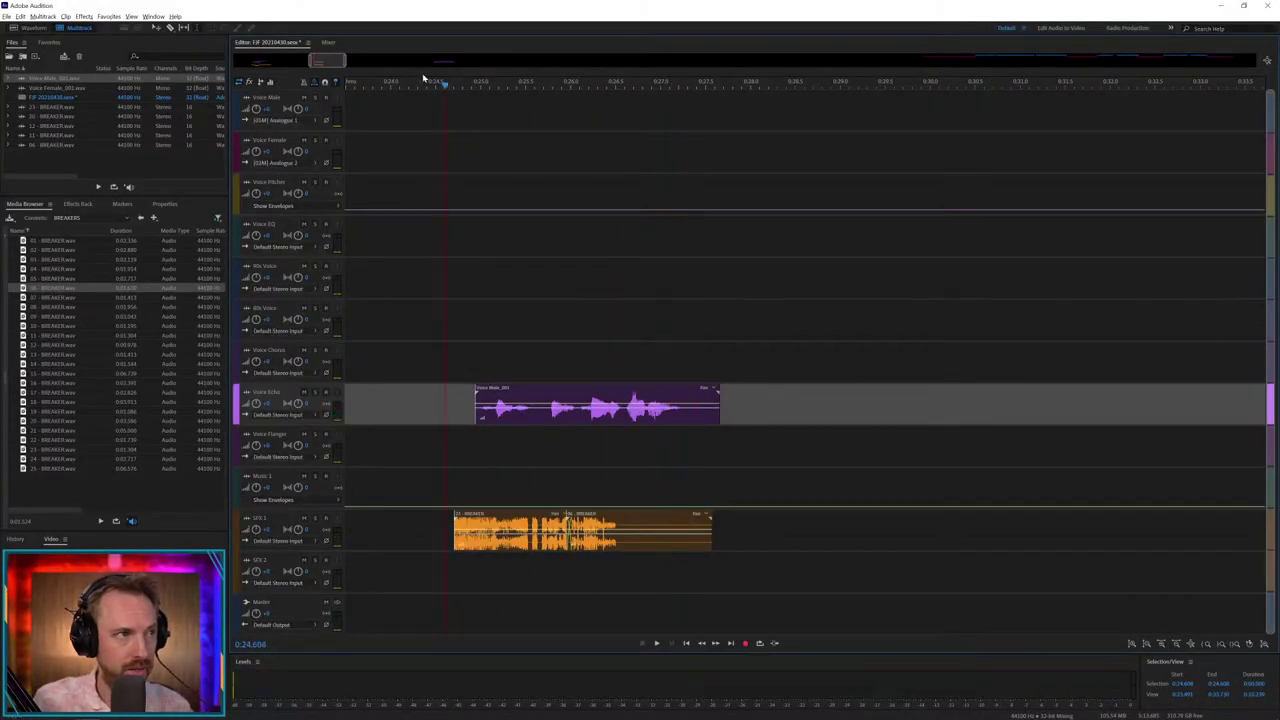
- Select both breaker clips under the male voice clip and move them from SFX 1 down to SFX 2
{"action": "left_click_drag", "start_coordinate": [330, 63], "coordinate": [279, 63]}
{"action": "key", "text": "minus"}
{"action": "key", "text": "minus"}
{"action": "key", "text": "minus"}
{"action": "key", "text": "minus"}
{"action": "key", "text": "minus"}
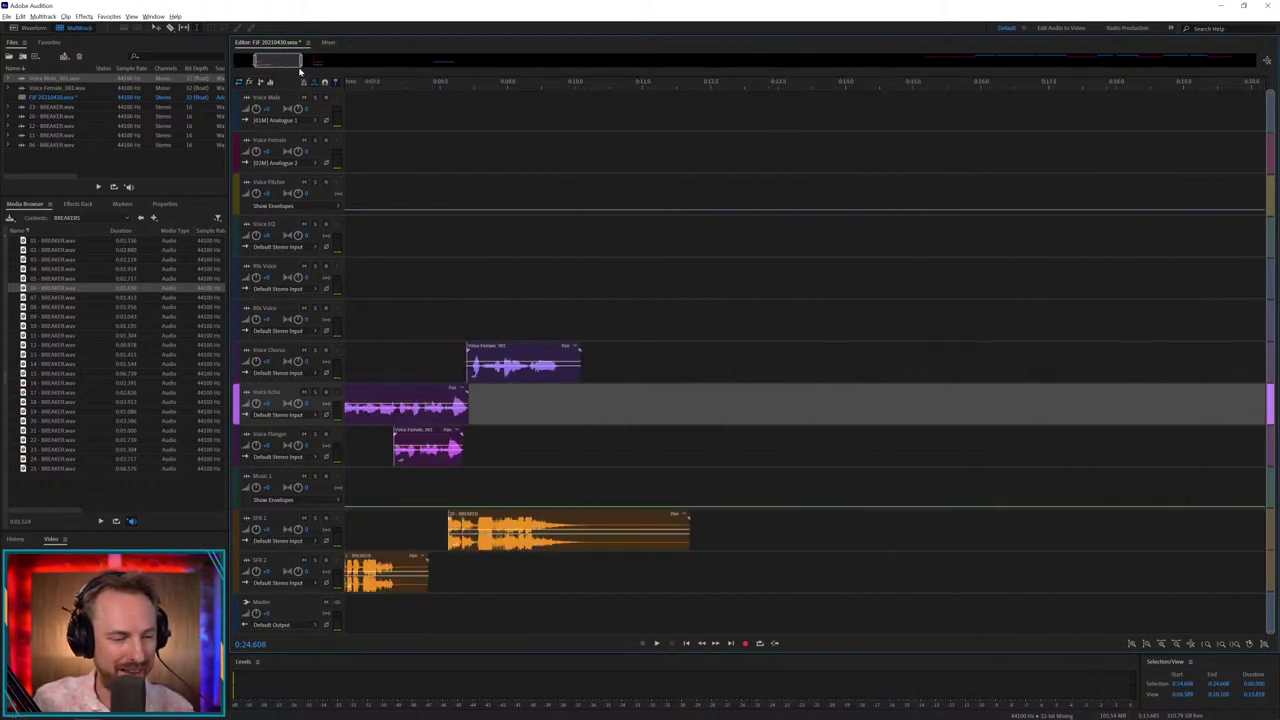
{"action": "left_click_drag", "start_coordinate": [780, 381], "coordinate": [921, 568]}
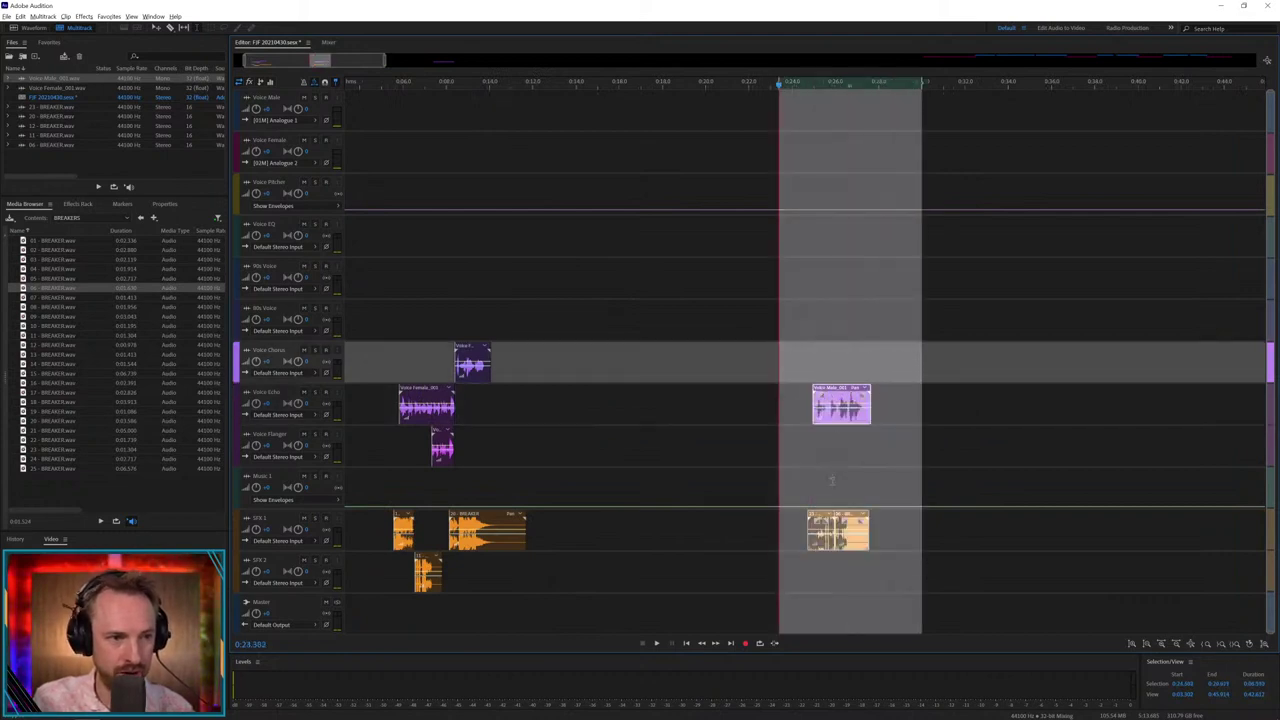
{"action": "left_click_drag", "start_coordinate": [785, 545], "coordinate": [958, 584]}
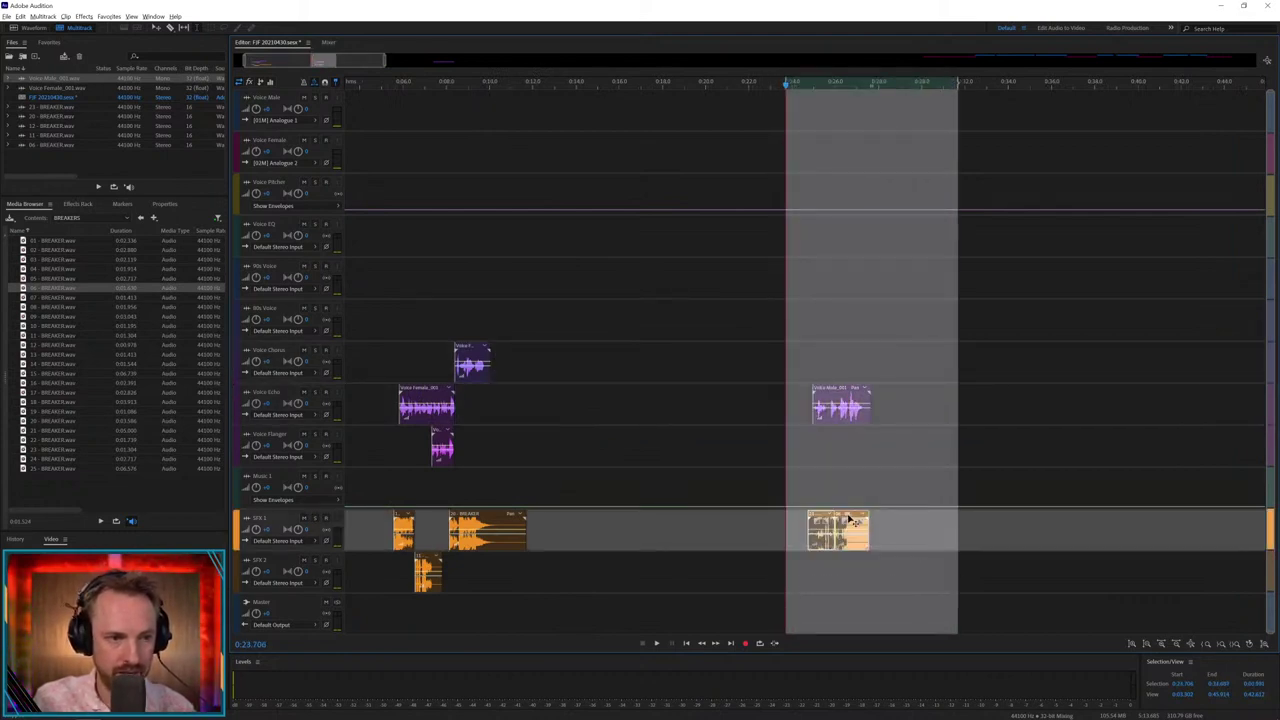
{"action": "left_click_drag", "start_coordinate": [849, 521], "coordinate": [852, 562]}
- Move the male voice clip and its two breakers together to about 0:10, following the female voice section
{"action": "left_click_drag", "start_coordinate": [775, 360], "coordinate": [917, 578]}
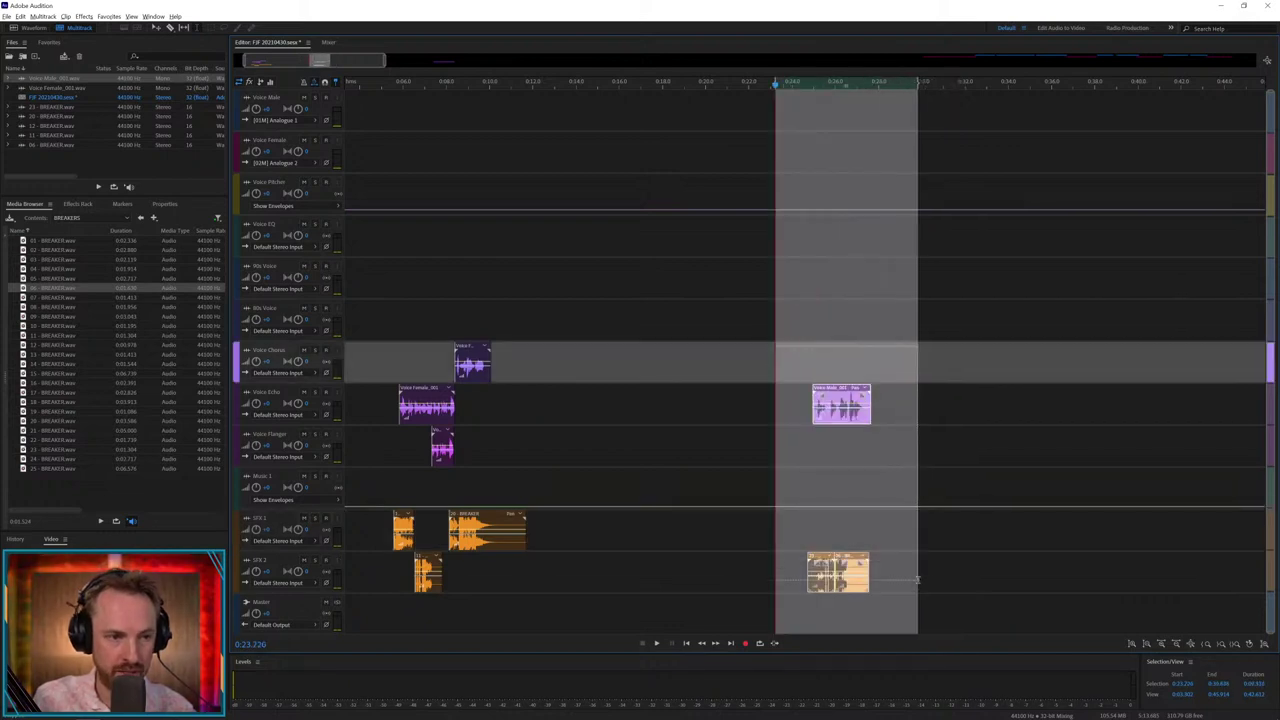
{"action": "left_click_drag", "start_coordinate": [829, 394], "coordinate": [494, 408]}
{"action": "left_click", "coordinate": [482, 80]}
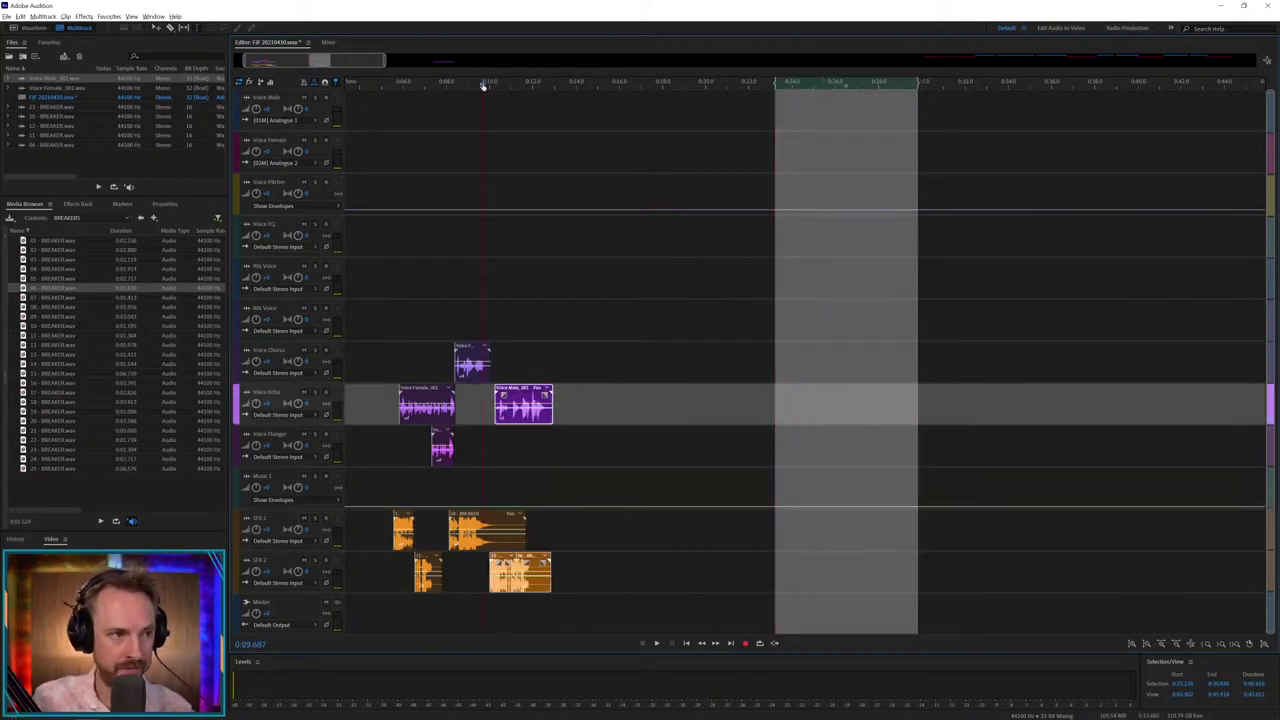
- Copy the opening word of the male voice clip and paste it twice on Voice Flanger as overlapping repeats
{"action": "scroll", "coordinate": [482, 80], "scroll_direction": "up", "scroll_amount": 5}
{"action": "left_click_drag", "start_coordinate": [676, 394], "coordinate": [571, 423]}
{"action": "left_click", "coordinate": [629, 437]}
{"action": "left_click", "coordinate": [545, 454]}
{"action": "key", "text": "ctrl+v"}
{"action": "left_click", "coordinate": [513, 454]}
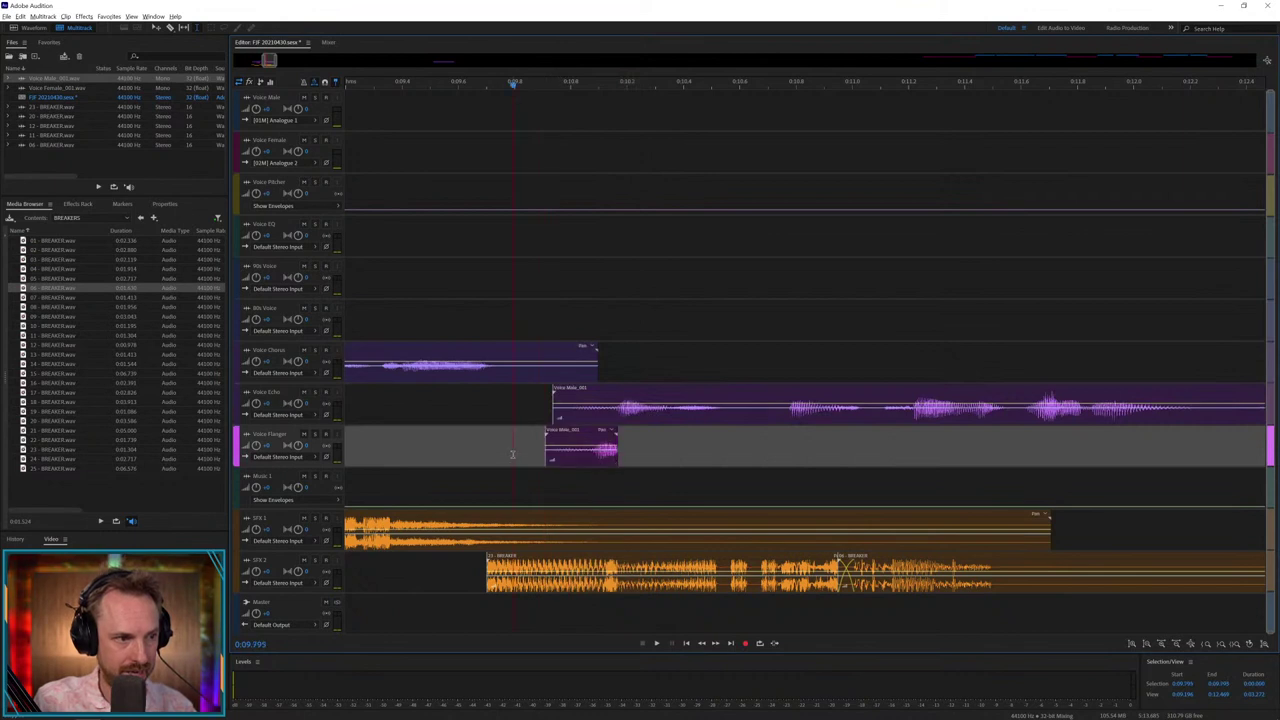
{"action": "key", "text": "ctrl+v"}
- Add a third, earlier overlapping copy of the word on Voice Flanger and nudge the male Voice Echo clip slightly later, auditioning the stutter
{"action": "left_click", "coordinate": [462, 453]}
{"action": "key", "text": "space"}
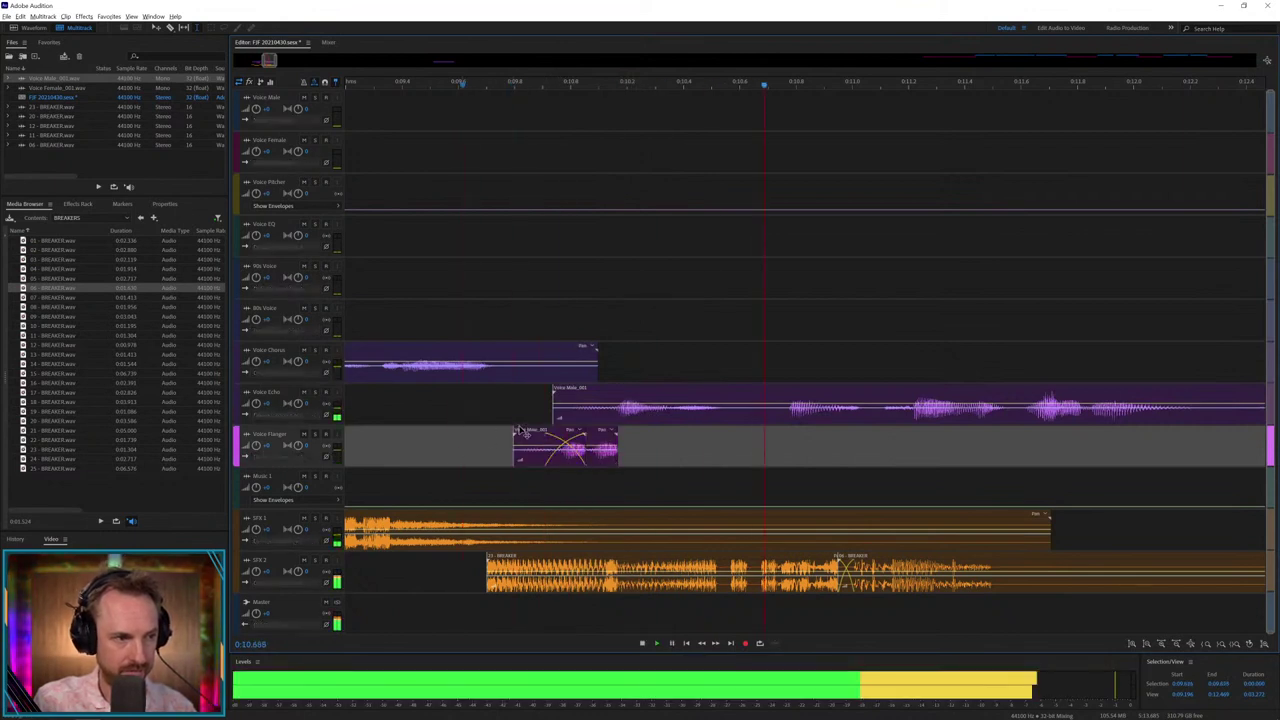
{"action": "key", "text": "space"}
{"action": "left_click_drag", "start_coordinate": [523, 435], "coordinate": [481, 438]}
{"action": "key", "text": "space"}
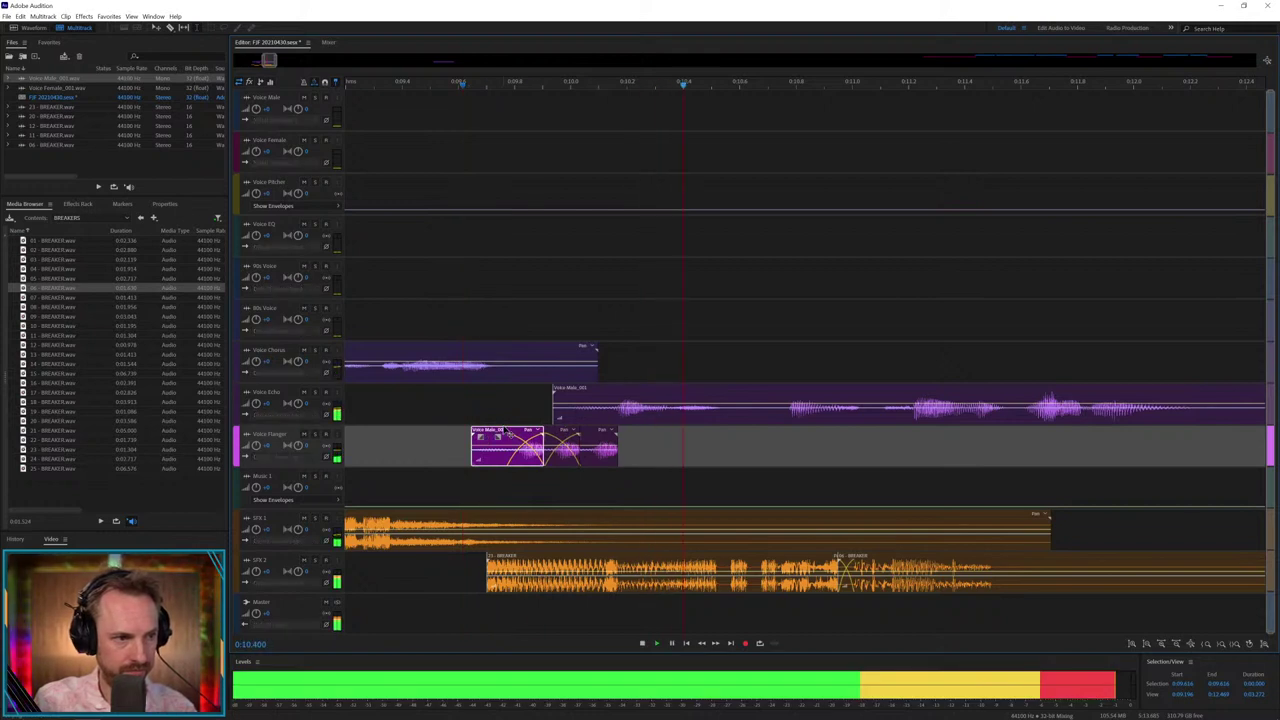
{"action": "left_click", "coordinate": [627, 391]}
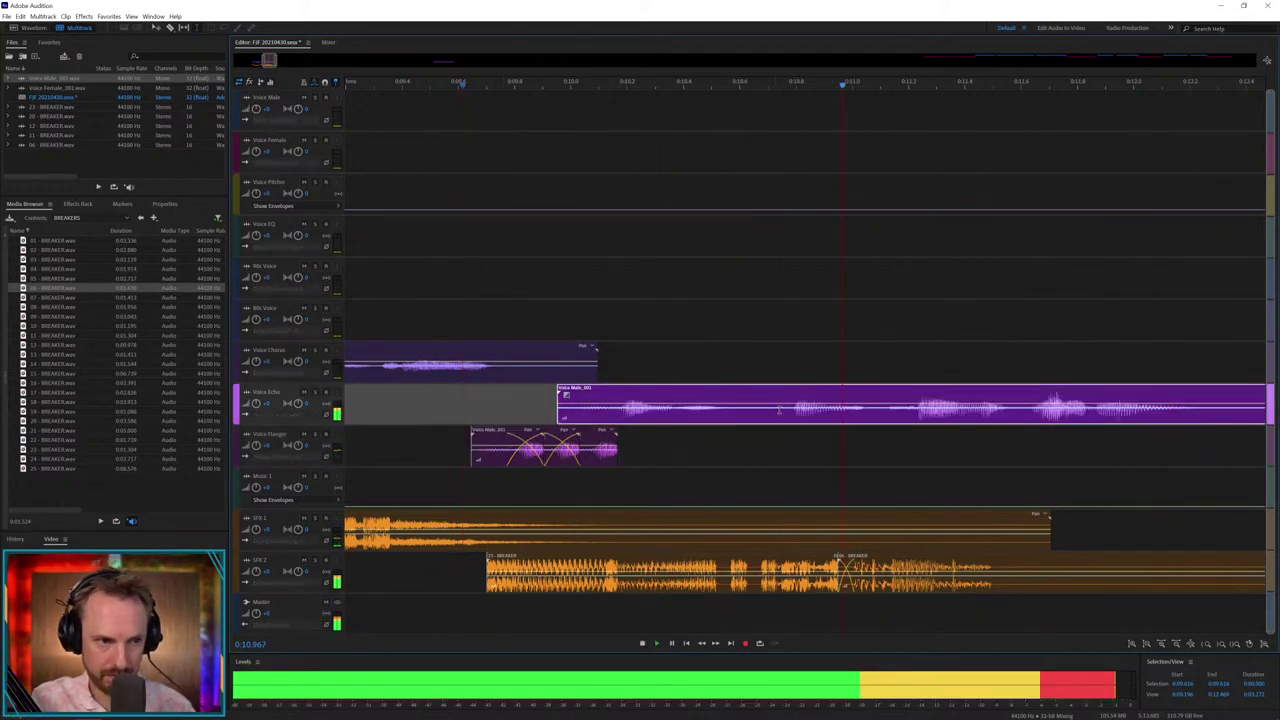
{"action": "key", "text": "space"}
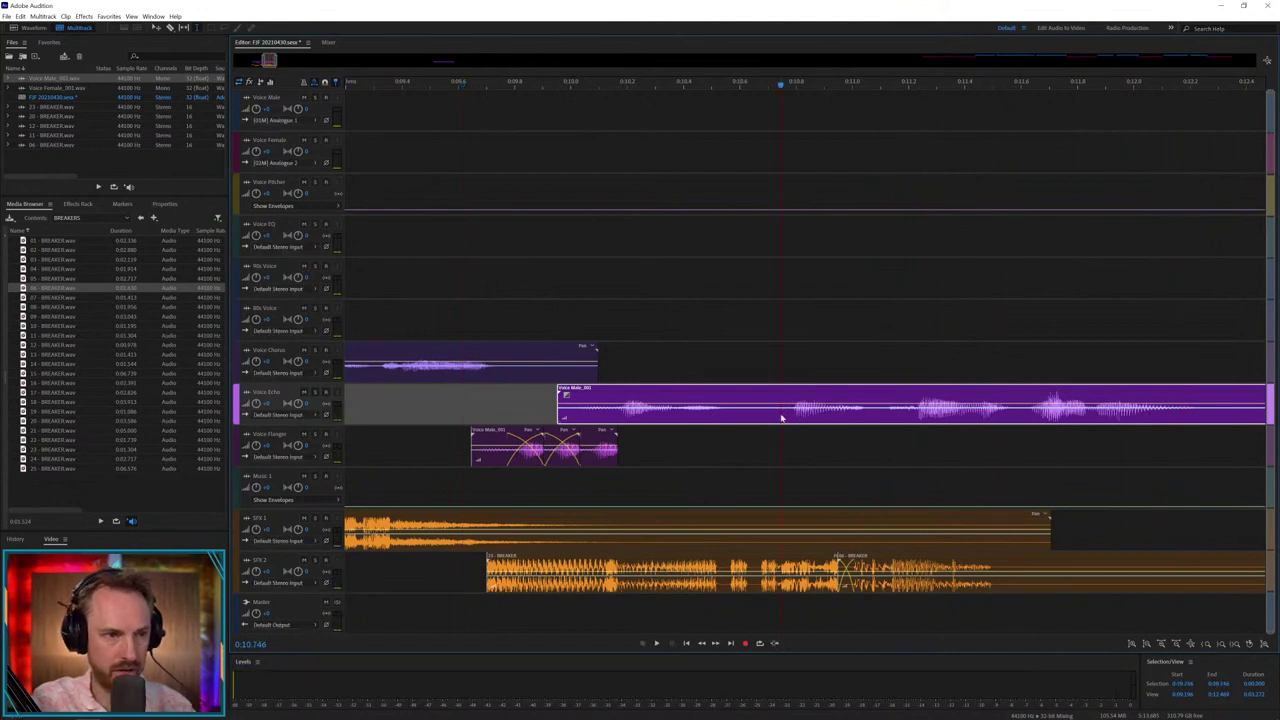
- Split the male voice clip at 0:10.746, move its second part to the Voice EQ track, and audition the result
{"action": "key", "text": "ctrl+k"}
{"action": "left_click_drag", "start_coordinate": [802, 392], "coordinate": [802, 224]}
{"action": "left_click", "coordinate": [668, 251]}
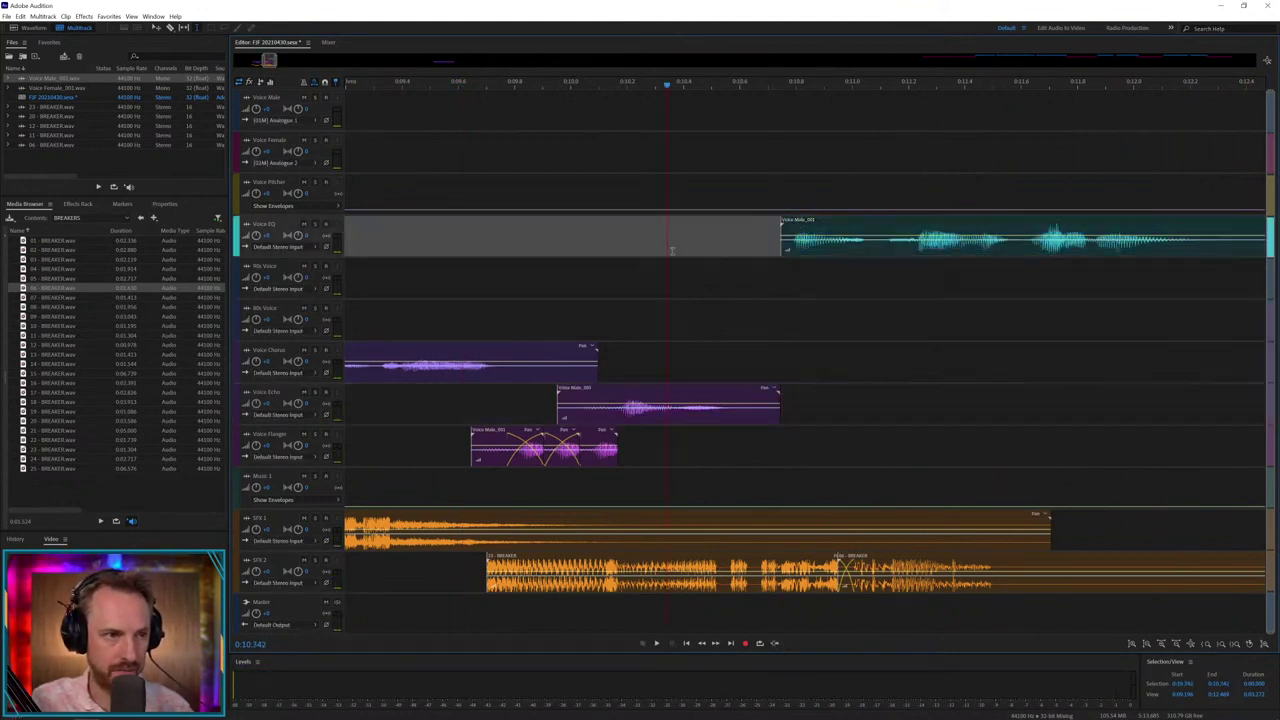
{"action": "key", "text": "space"}
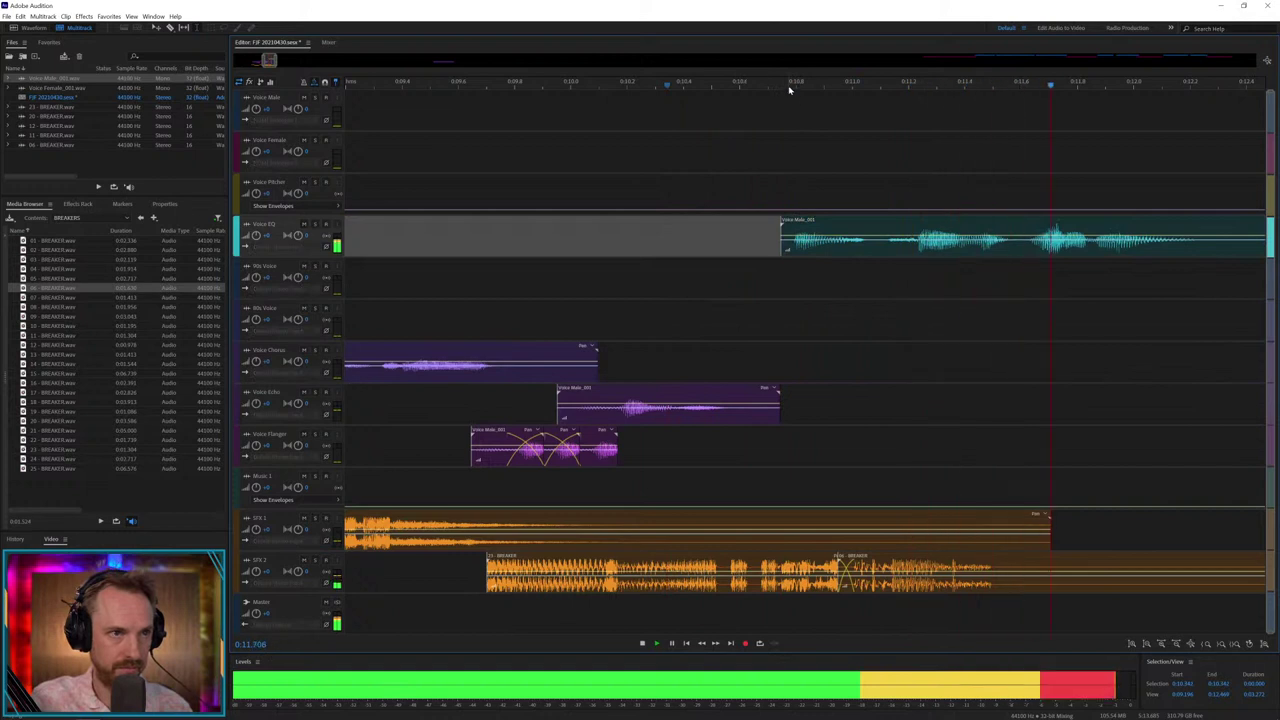
{"action": "scroll", "coordinate": [788, 88], "scroll_direction": "down", "scroll_amount": 10}
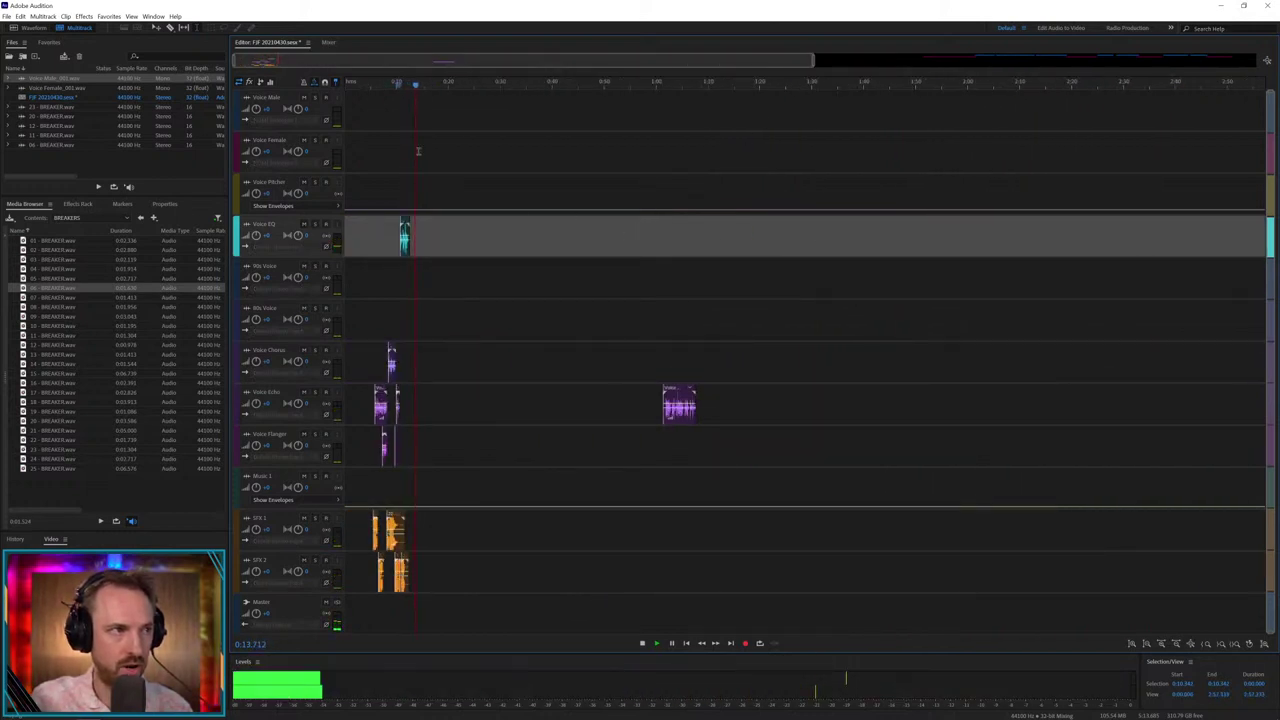
{"action": "key", "text": "space"}
{"action": "scroll", "coordinate": [396, 86], "scroll_direction": "up", "scroll_amount": 10}
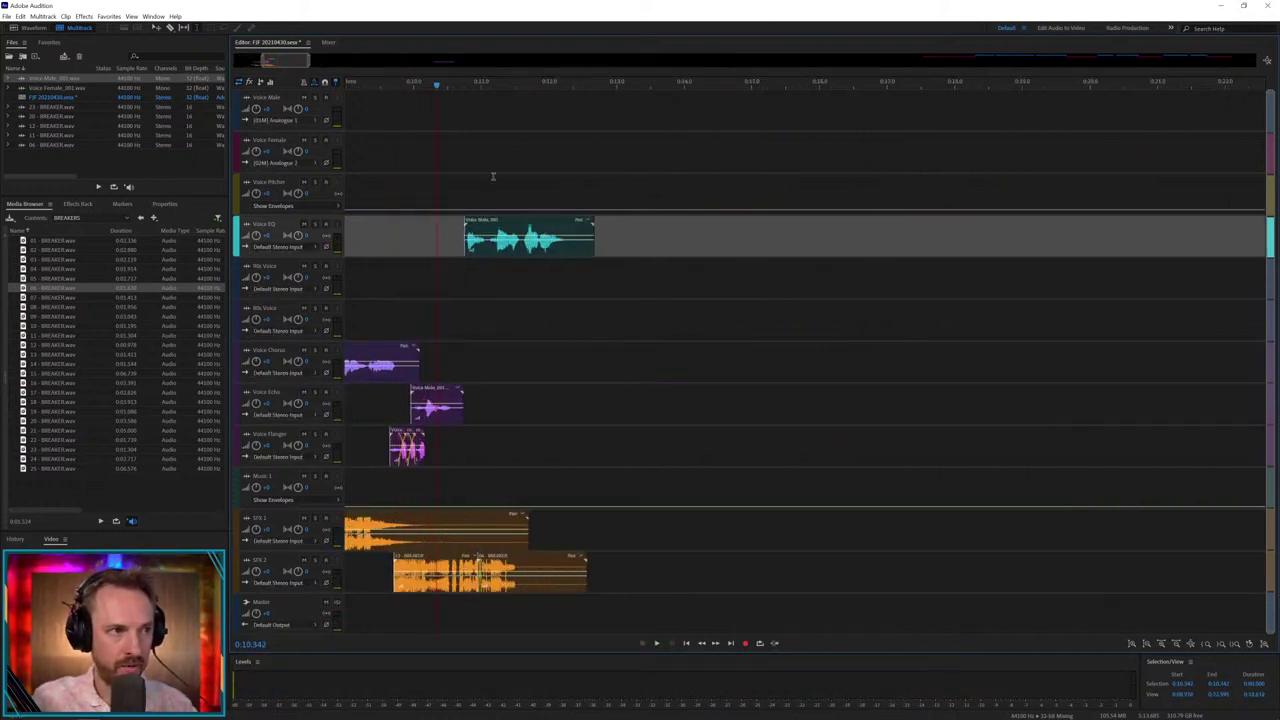
- Trim the tail of the Voice EQ clip at about 0:12.27 and add a short fade-out at its end
{"action": "left_click_drag", "start_coordinate": [567, 247], "coordinate": [647, 240]}
{"action": "key", "text": "Delete"}
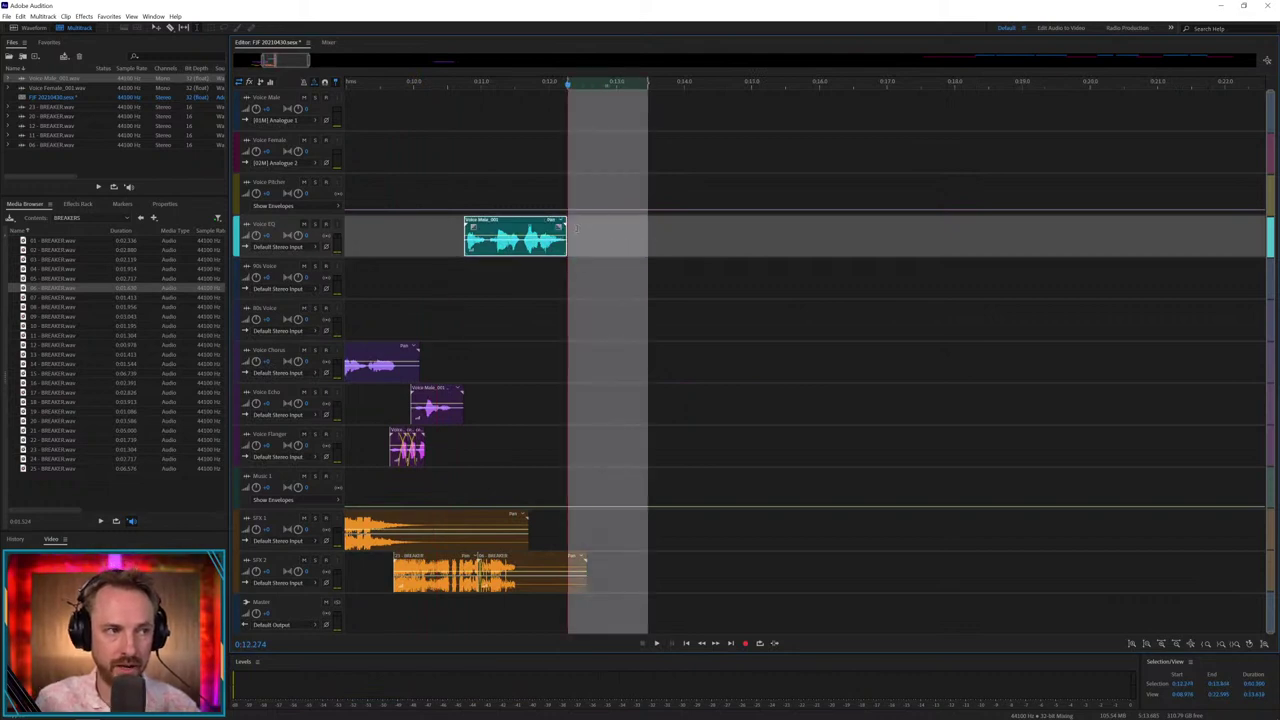
{"action": "left_click_drag", "start_coordinate": [561, 226], "coordinate": [557, 229]}
{"action": "left_click", "coordinate": [565, 152]}
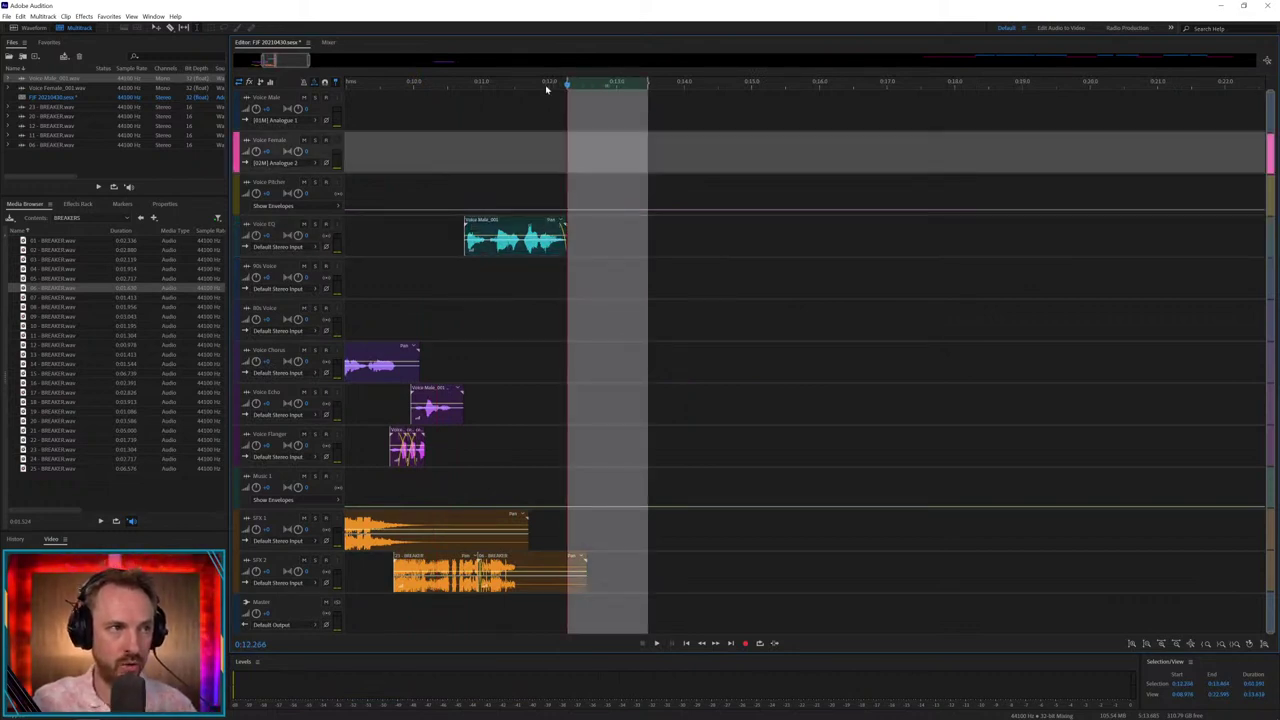
- Move the next male voice clip on Voice Echo to about 0:21.5 and place 12 - BREAKER on SFX 1 near its start
{"action": "scroll", "coordinate": [546, 89], "scroll_direction": "down", "scroll_amount": 10}
{"action": "left_click_drag", "start_coordinate": [533, 400], "coordinate": [415, 400]}
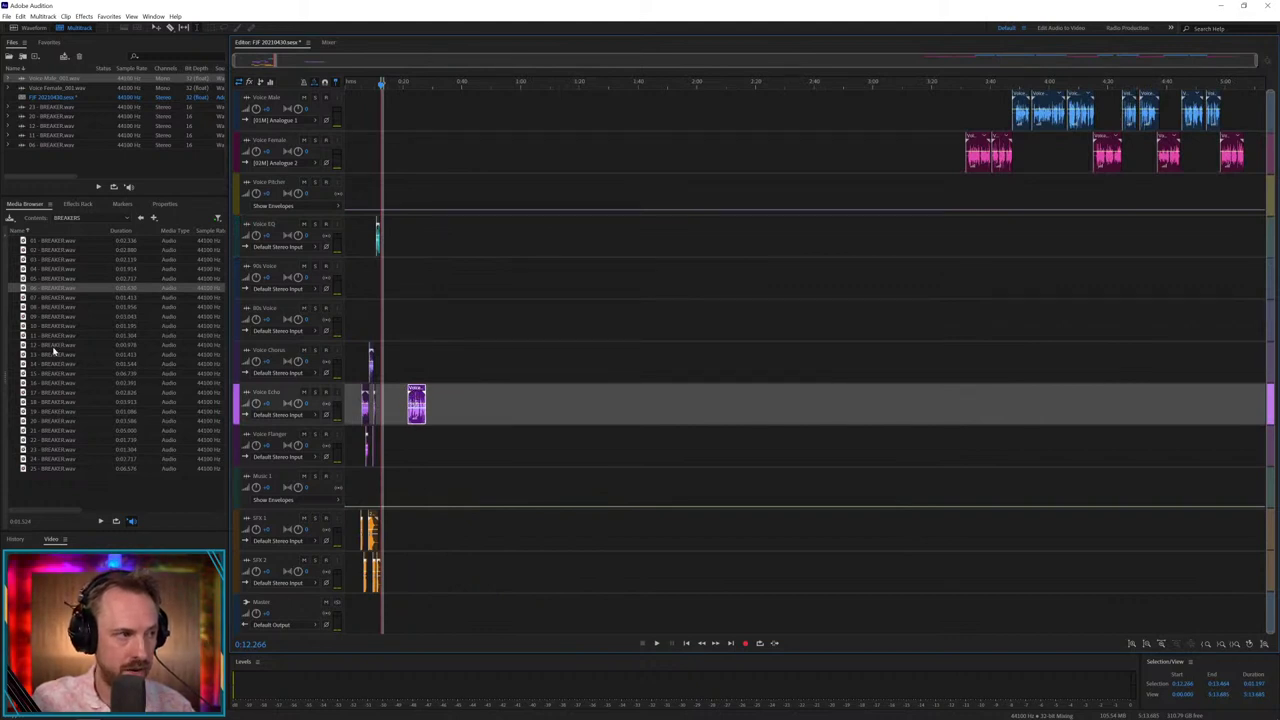
{"action": "left_click_drag", "start_coordinate": [55, 349], "coordinate": [375, 481]}
{"action": "left_click_drag", "start_coordinate": [416, 545], "coordinate": [410, 540]}
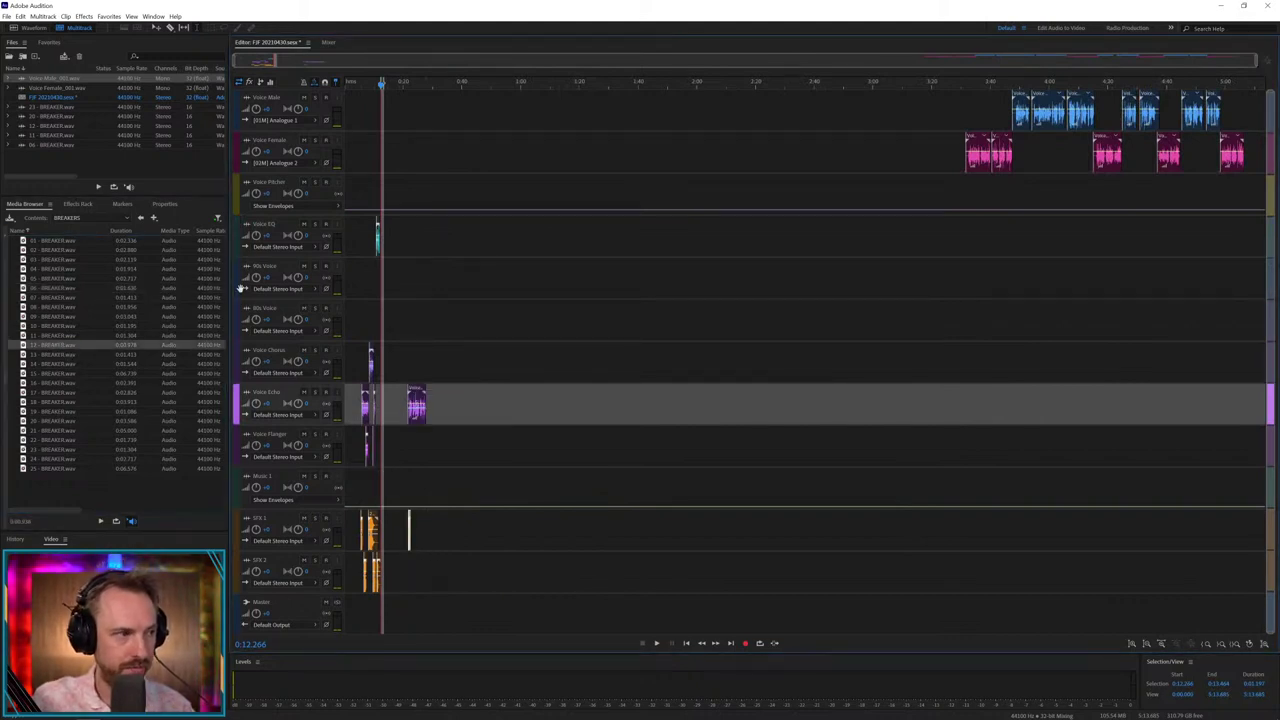
- Place 02 - MELODIC HOUSE - GMIN - 126BPM from the MUSIC BEDS folder on SFX 2, aligned with the start of the male voice clip
{"action": "left_click", "coordinate": [142, 217]}
{"action": "double_click", "coordinate": [40, 269]}
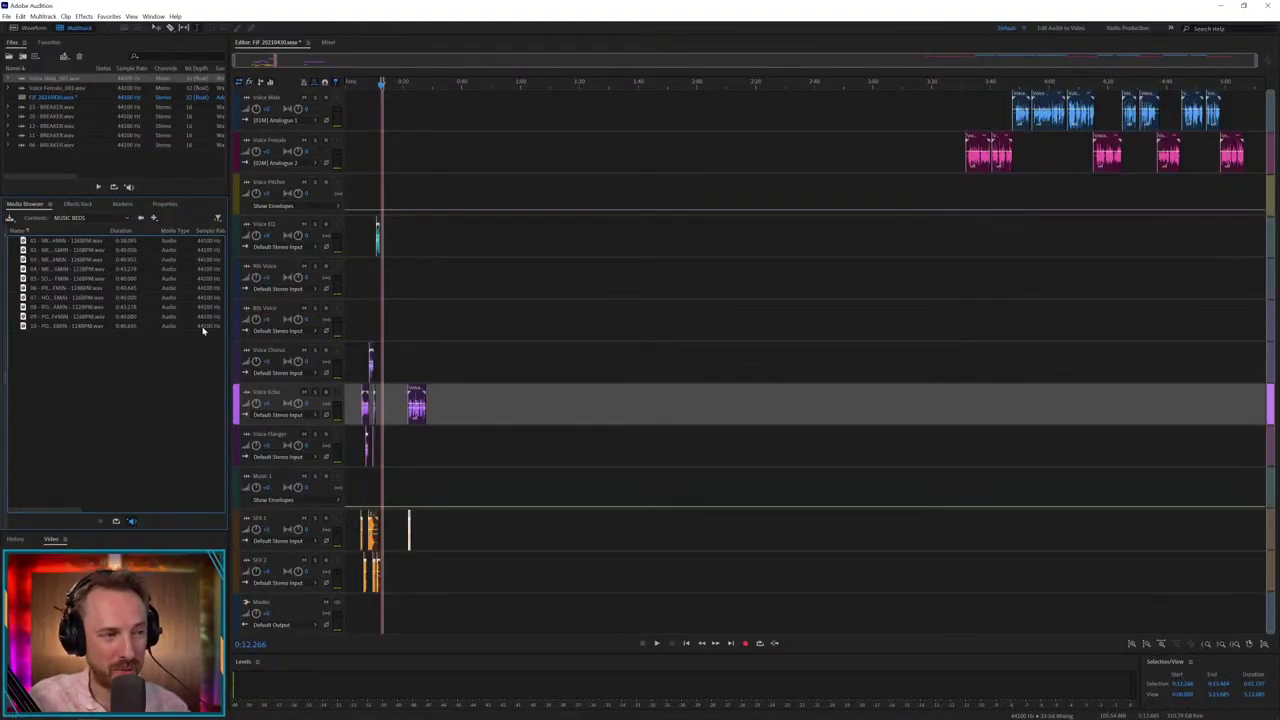
{"action": "left_click_drag", "start_coordinate": [50, 251], "coordinate": [398, 566]}
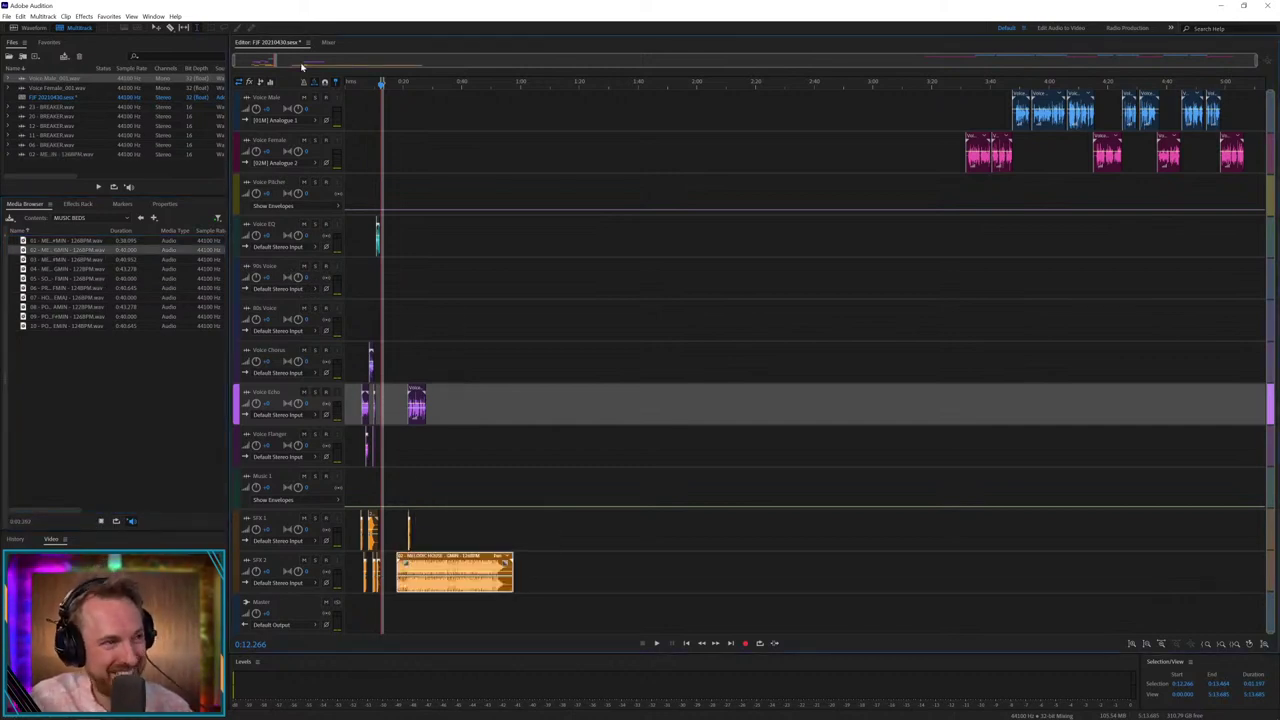
{"action": "scroll", "coordinate": [395, 80], "scroll_direction": "up", "scroll_amount": 5}
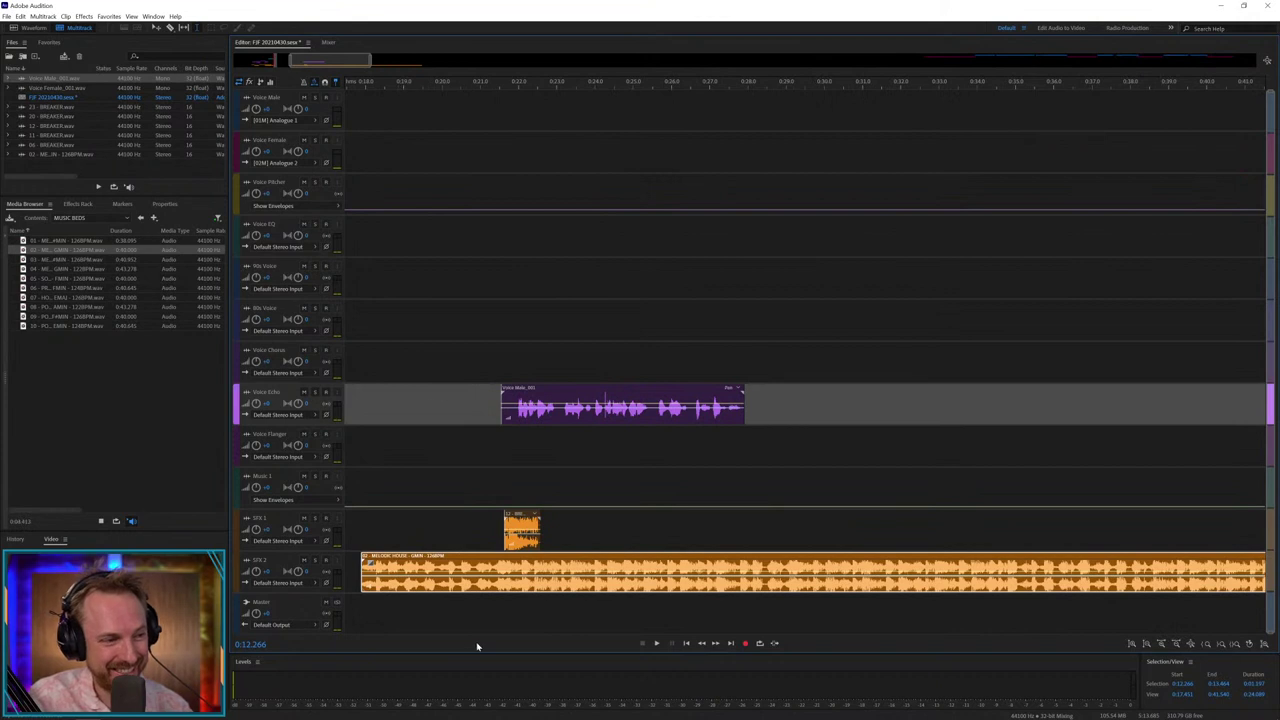
{"action": "left_click_drag", "start_coordinate": [452, 563], "coordinate": [582, 558]}
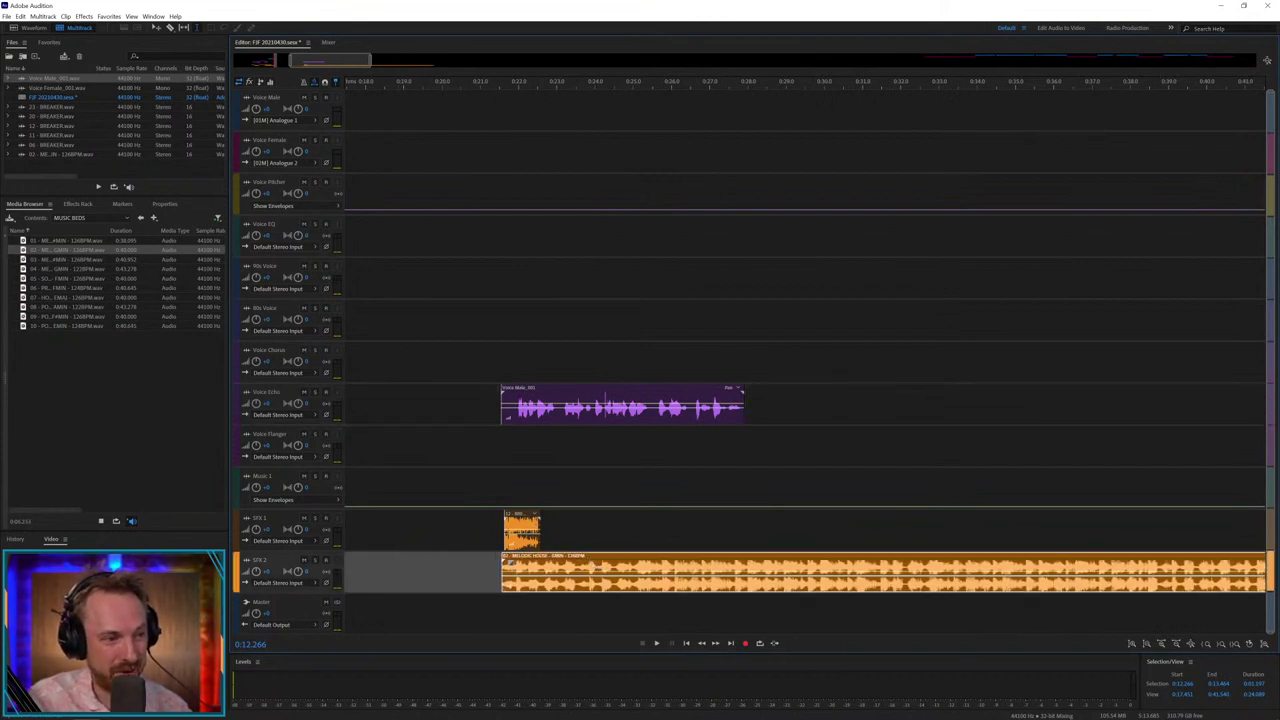
- Move 12 - BREAKER slightly ahead of the voice and music, to about 0:21.1, and audition the section
{"action": "left_click_drag", "start_coordinate": [522, 520], "coordinate": [486, 500]}
{"action": "left_click", "coordinate": [479, 483]}
{"action": "key", "text": "space"}
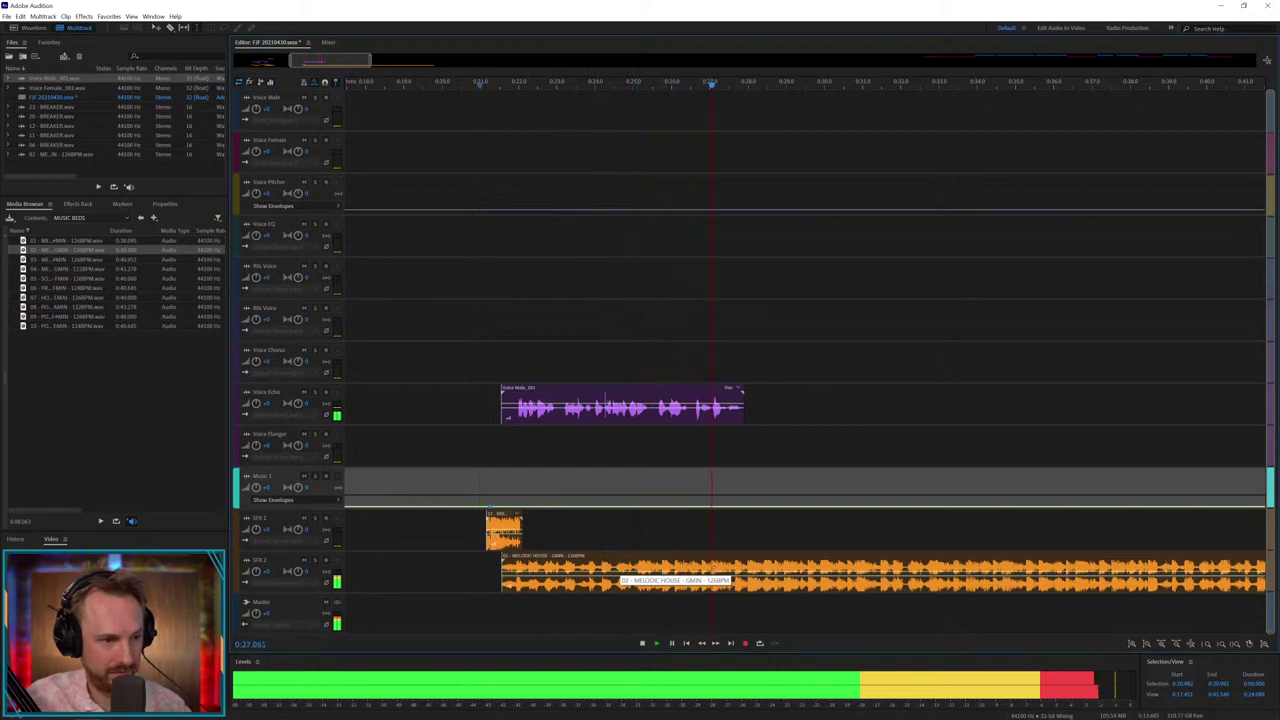
- Cut the pause out of the Voice Echo clip at about 0:25.4, move its remaining part to Voice Chorus, and audition the result
{"action": "left_click", "coordinate": [611, 529]}
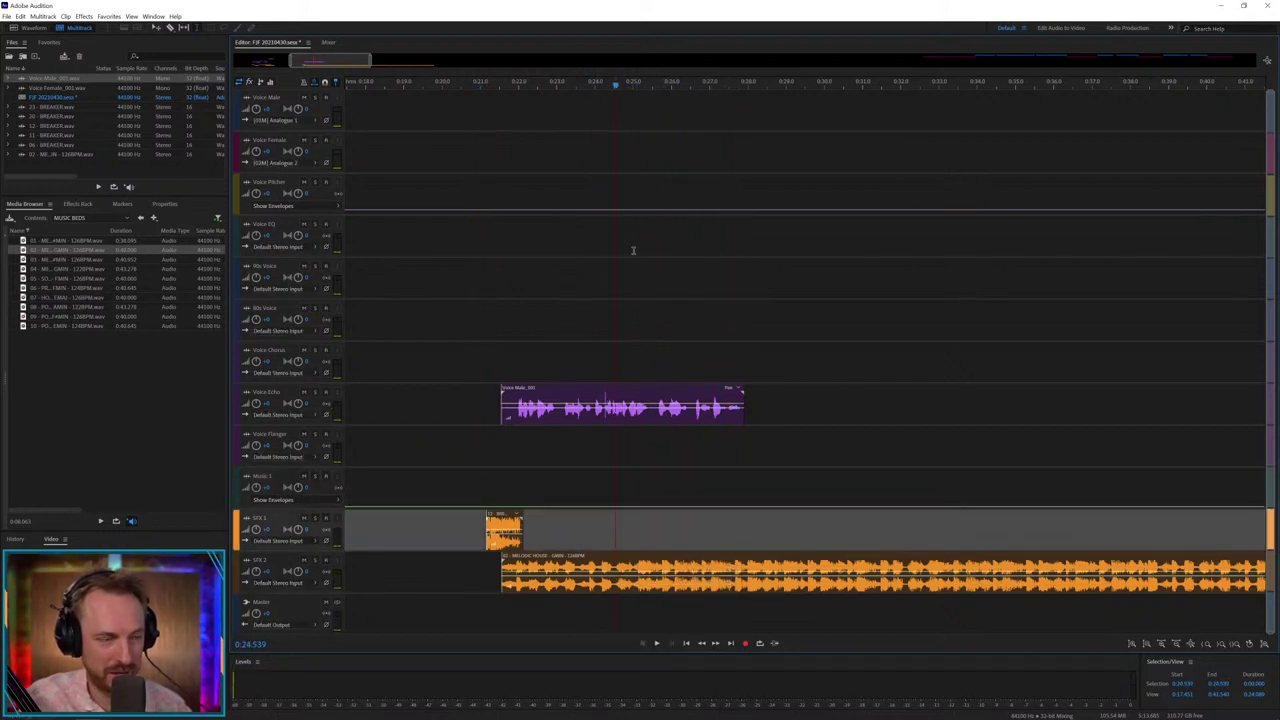
{"action": "scroll", "coordinate": [672, 80], "scroll_direction": "up", "scroll_amount": 3}
{"action": "key", "text": "space"}
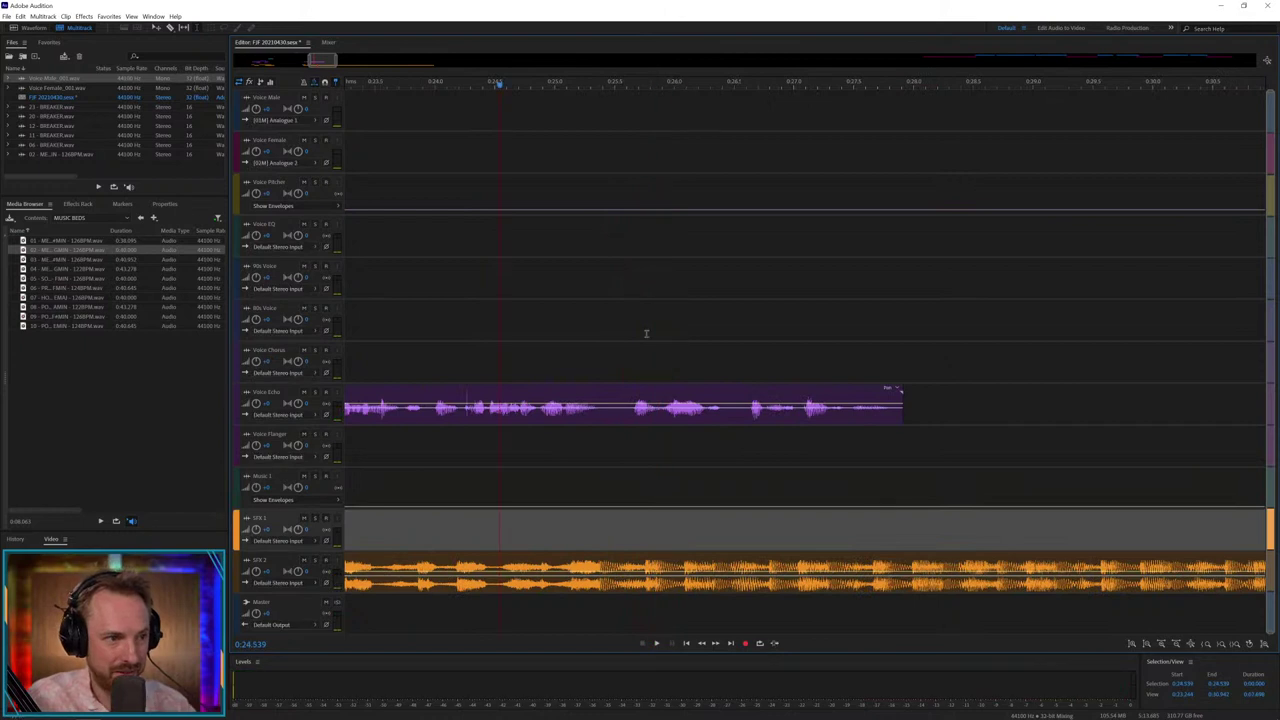
{"action": "left_click_drag", "start_coordinate": [606, 414], "coordinate": [635, 353]}
{"action": "key", "text": "Delete"}
{"action": "left_click", "coordinate": [639, 440]}
{"action": "key", "text": "space"}
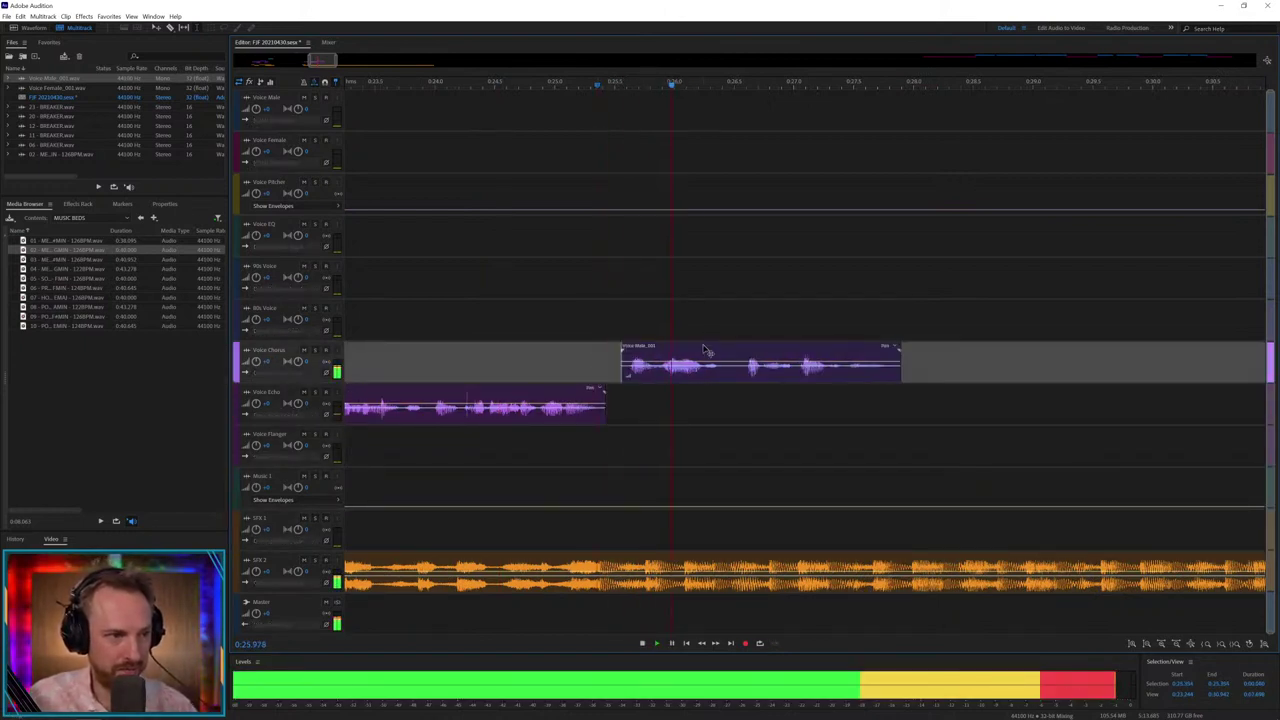
{"action": "key", "text": "space"}
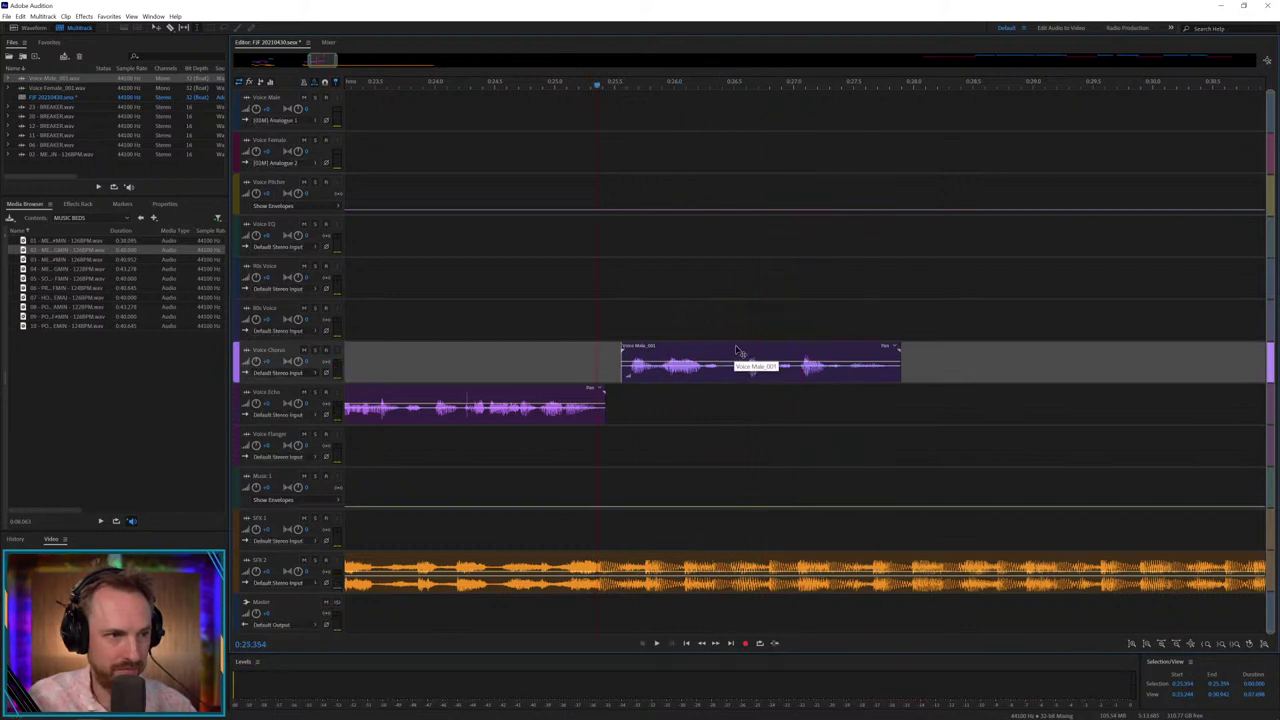
- Split the Voice Chorus clip at 0:26.516, shift its second part later, and fill the gap with two short repeats of its opening sound
{"action": "left_click", "coordinate": [735, 370]}
{"action": "key", "text": "ctrl+k"}
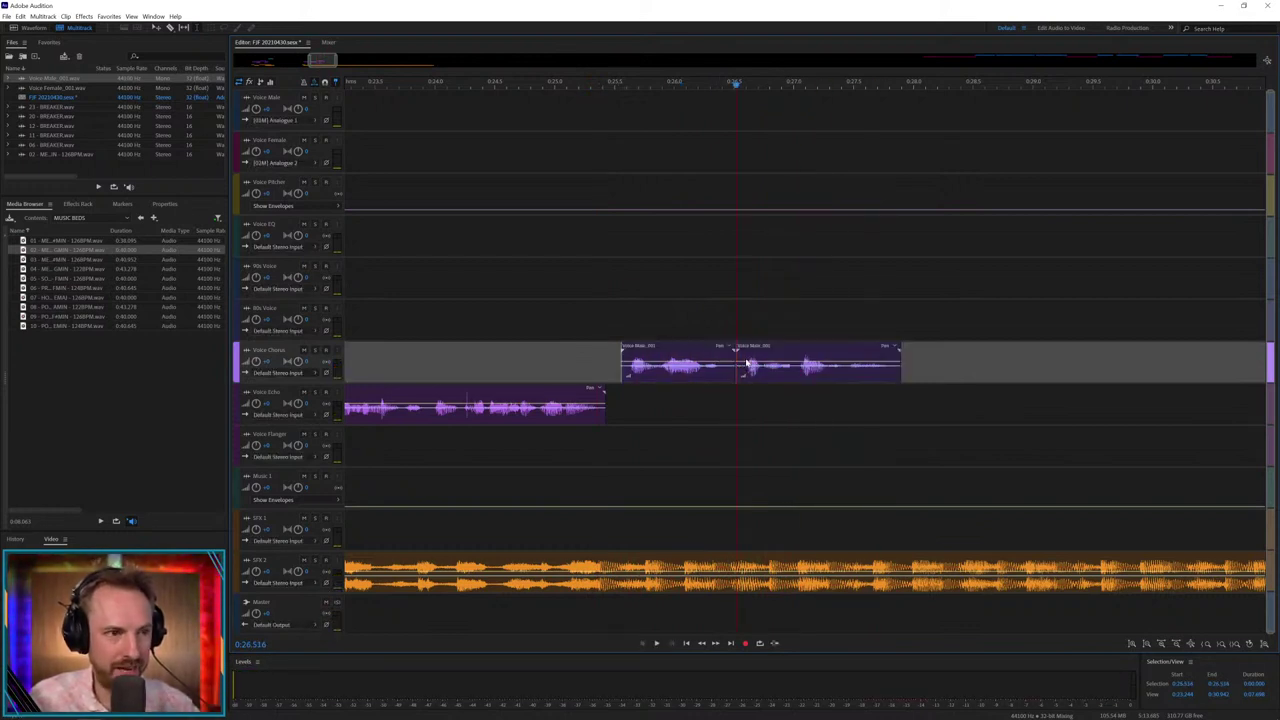
{"action": "left_click_drag", "start_coordinate": [745, 356], "coordinate": [769, 371]}
{"action": "left_click", "coordinate": [761, 372]}
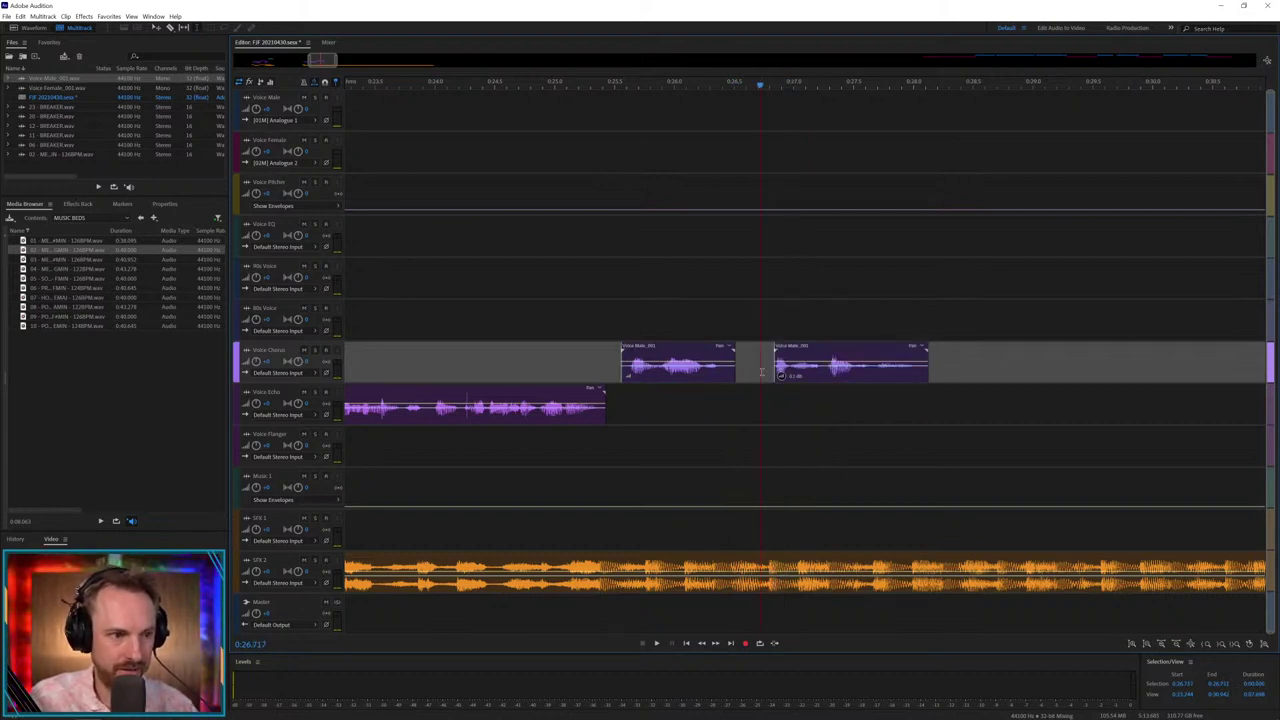
{"action": "left_click", "coordinate": [715, 405]}
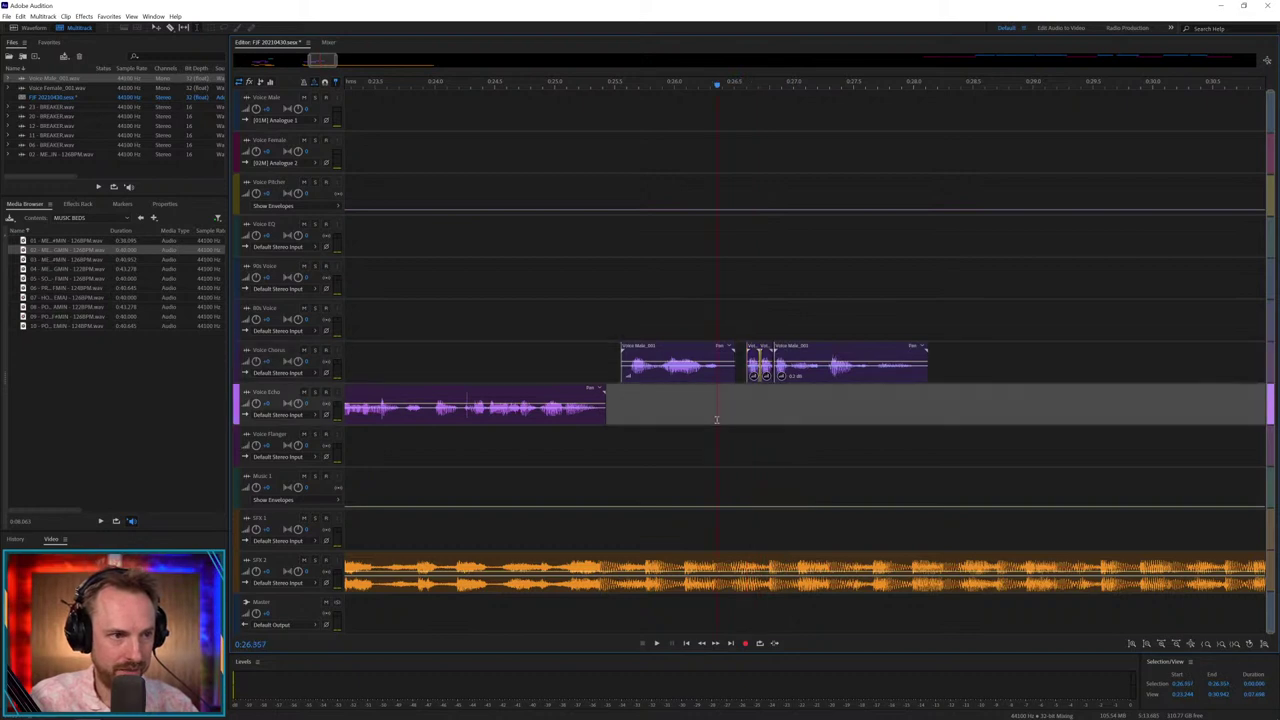
{"action": "key", "text": "space"}
{"action": "key", "text": "space"}
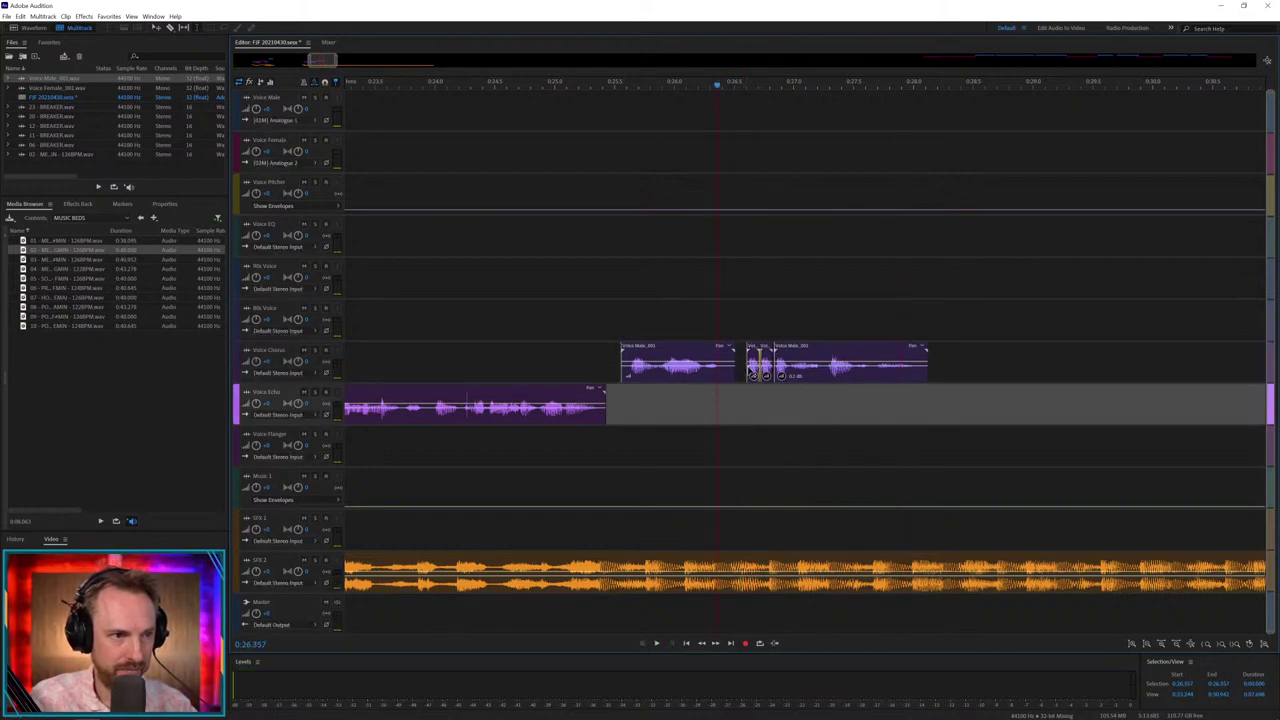
- Check the timing of the short repeats on Voice Chorus by auditioning the stutter with the music
{"action": "left_click", "coordinate": [752, 370]}
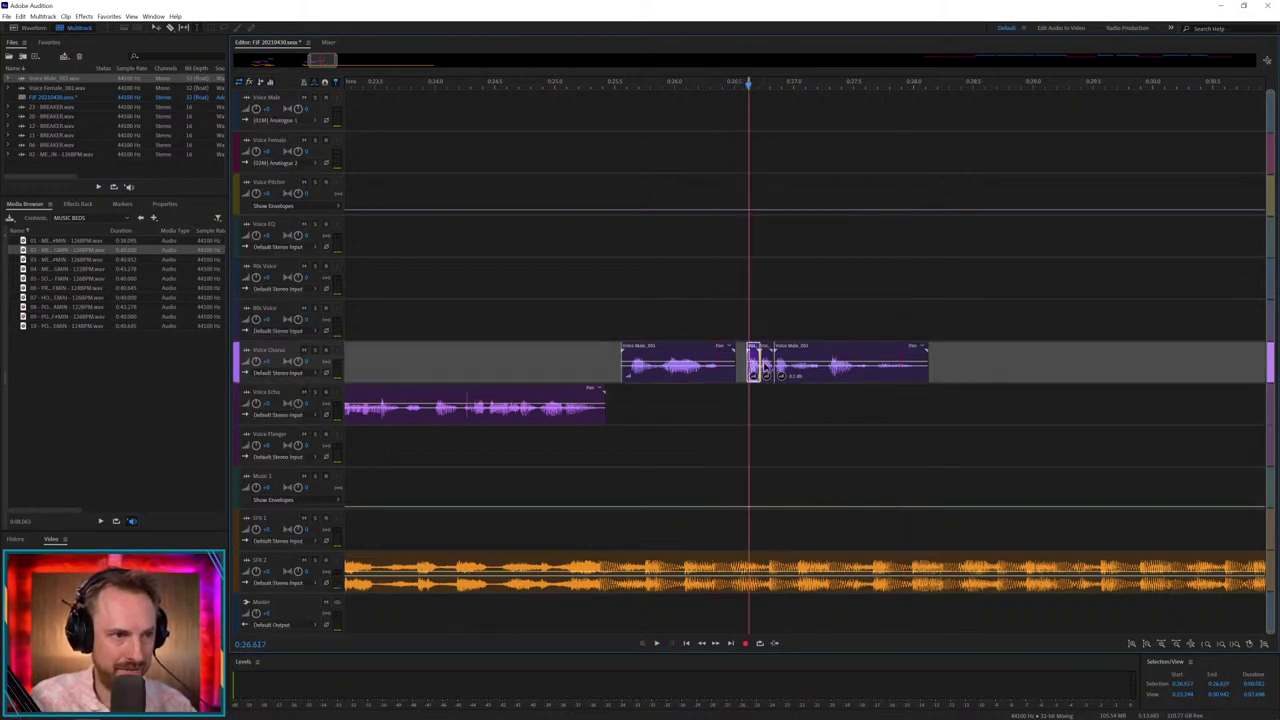
{"action": "left_click", "coordinate": [765, 368]}
{"action": "left_click", "coordinate": [613, 330]}
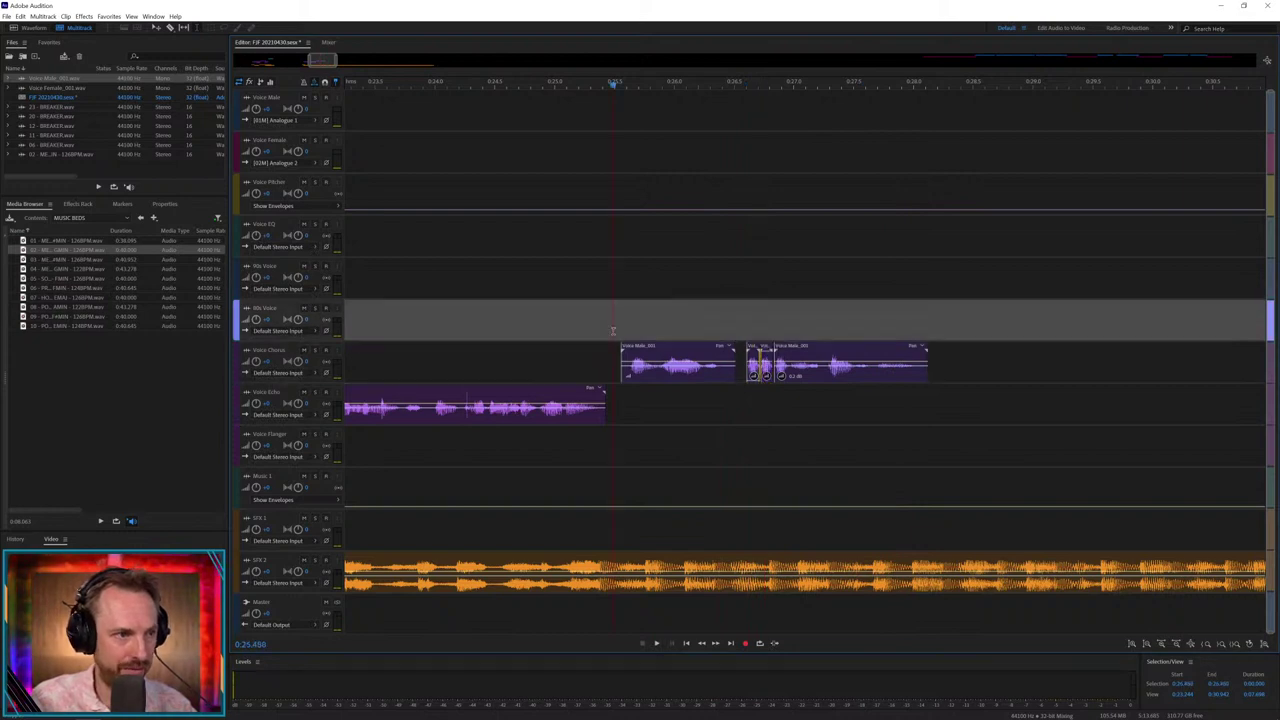
{"action": "key", "text": "space"}
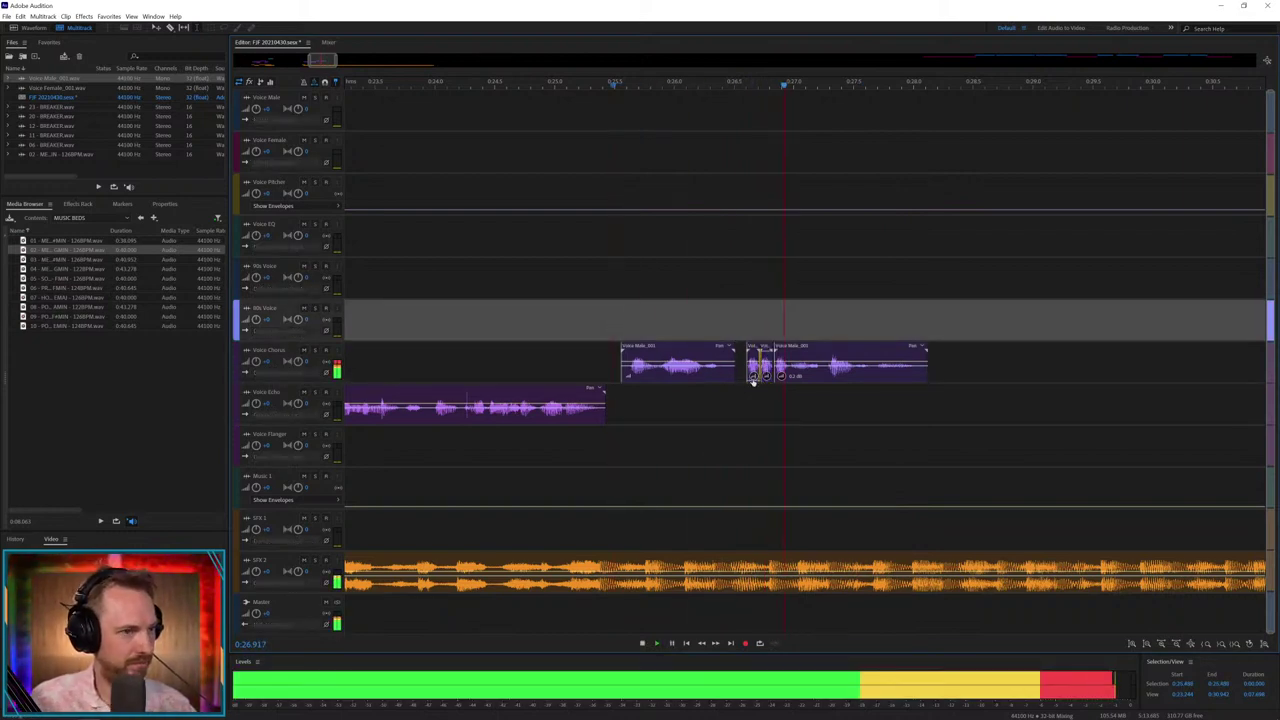
{"action": "key", "text": "space"}
{"action": "key", "text": "space"}
{"action": "key", "text": "space"}
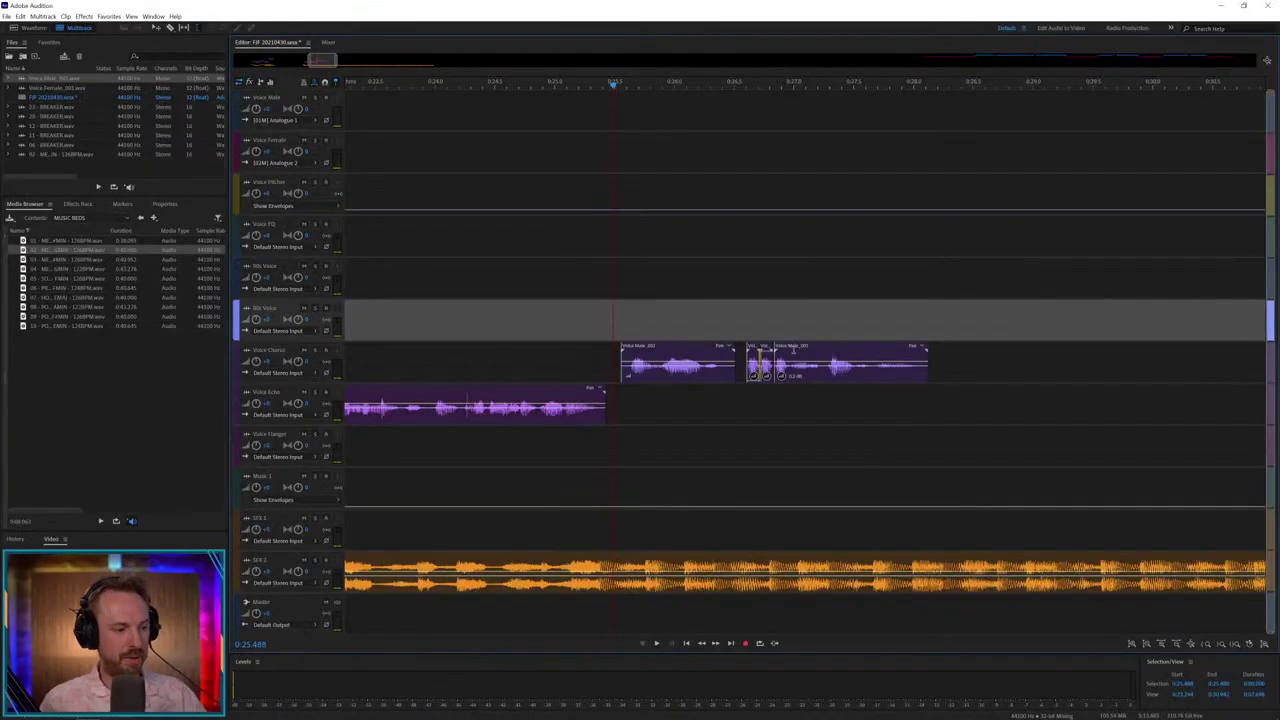
{"action": "left_click", "coordinate": [728, 408]}
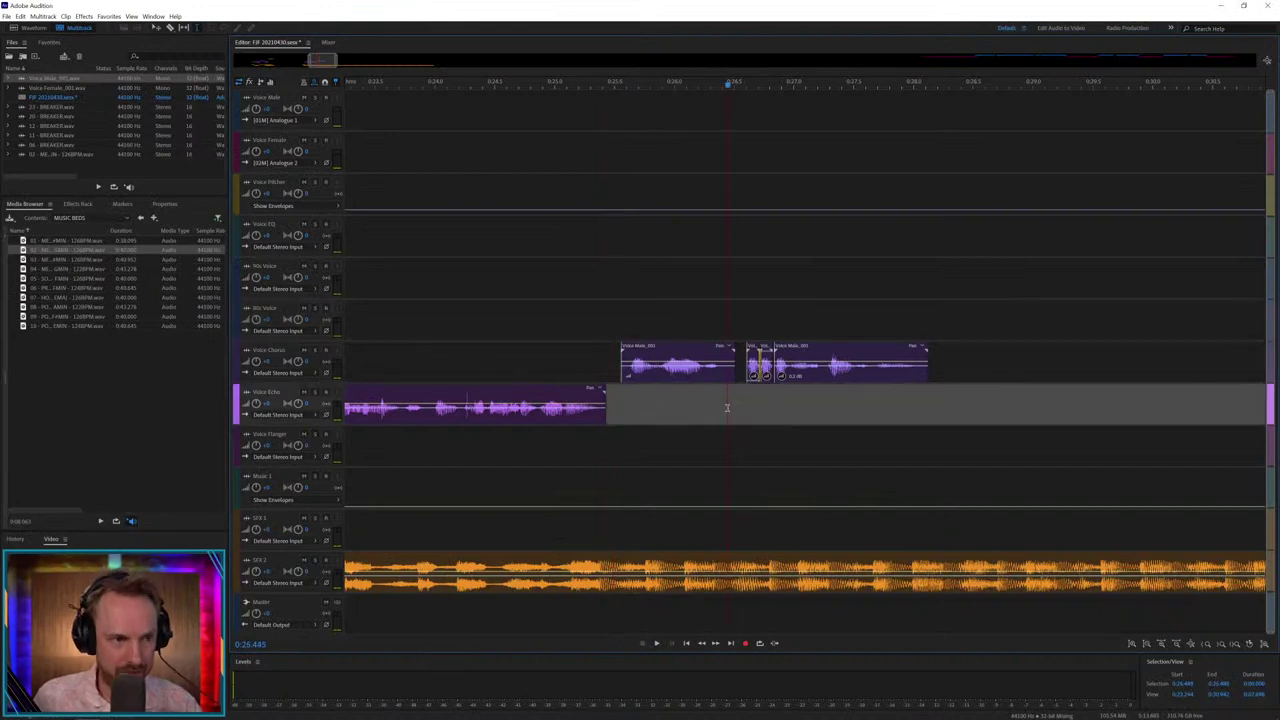
{"action": "key", "text": "space"}
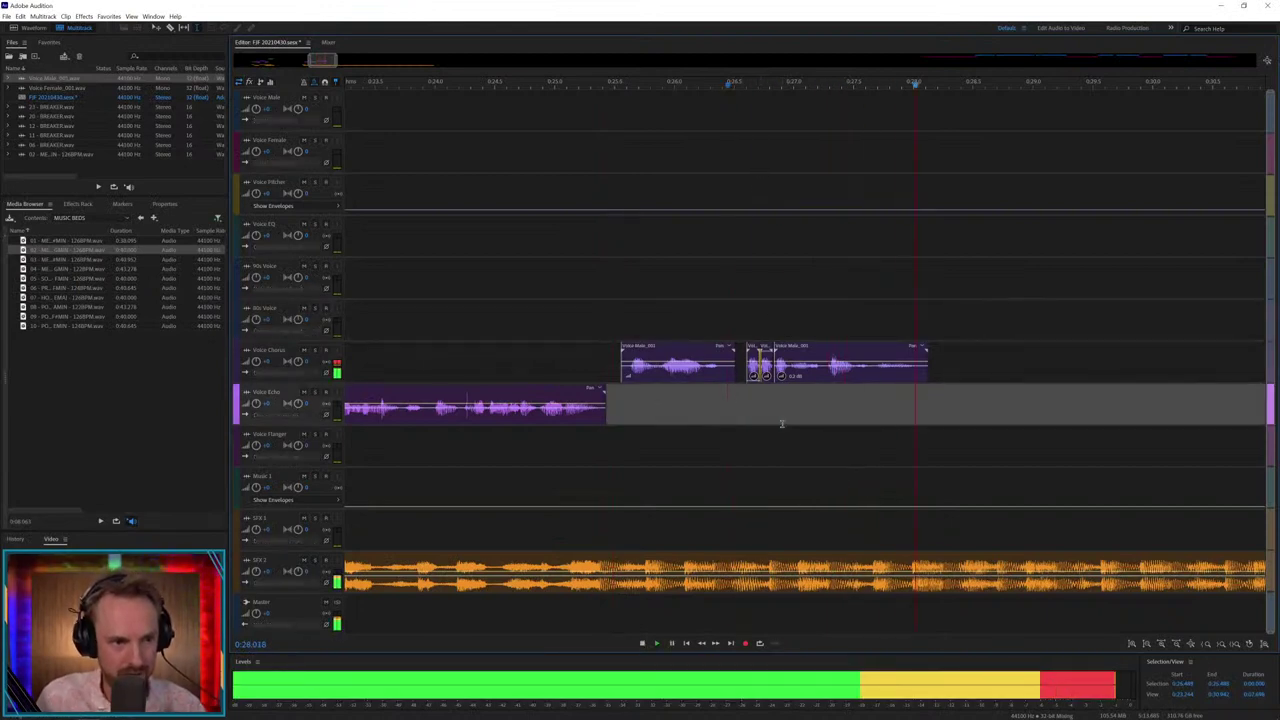
{"action": "key", "text": "space"}
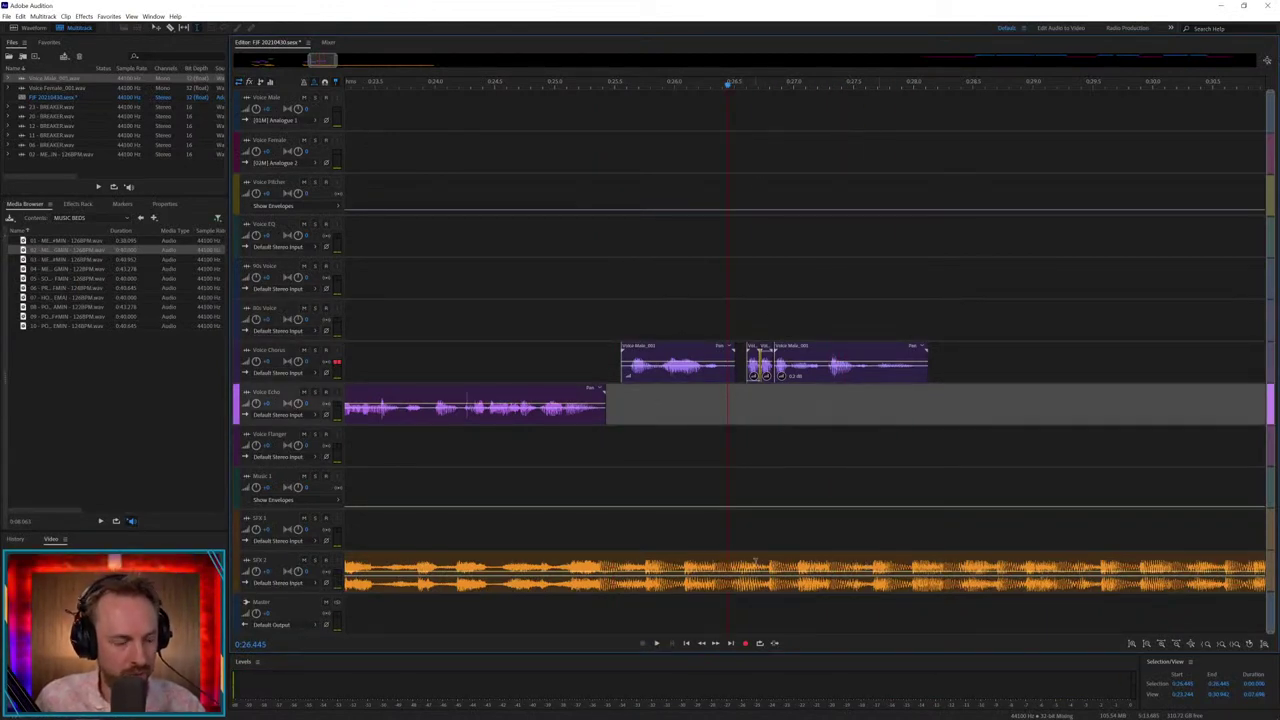
- Move the MELODIC HOUSE bed from SFX 2 to Music 1 and audition it under the Voice Chorus clips
{"action": "scroll", "coordinate": [745, 560], "scroll_direction": "down", "scroll_amount": 2}
{"action": "left_click_drag", "start_coordinate": [745, 560], "coordinate": [748, 485]}
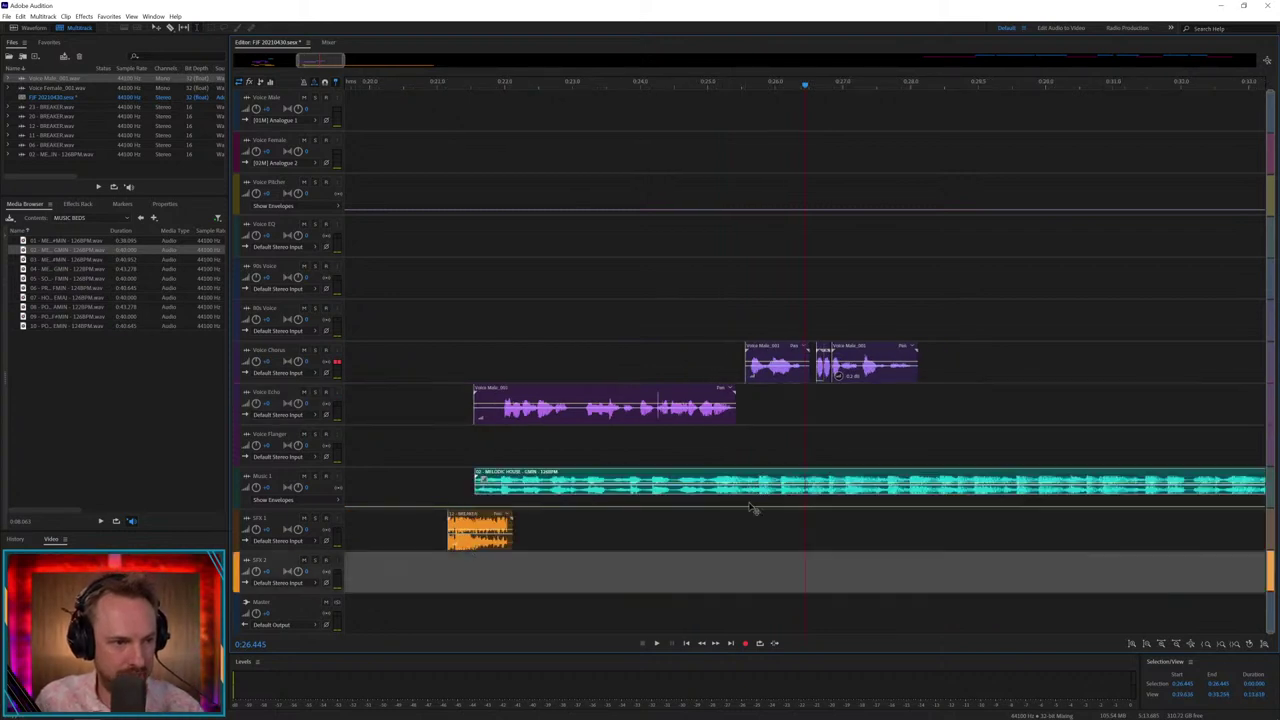
{"action": "key", "text": "space"}
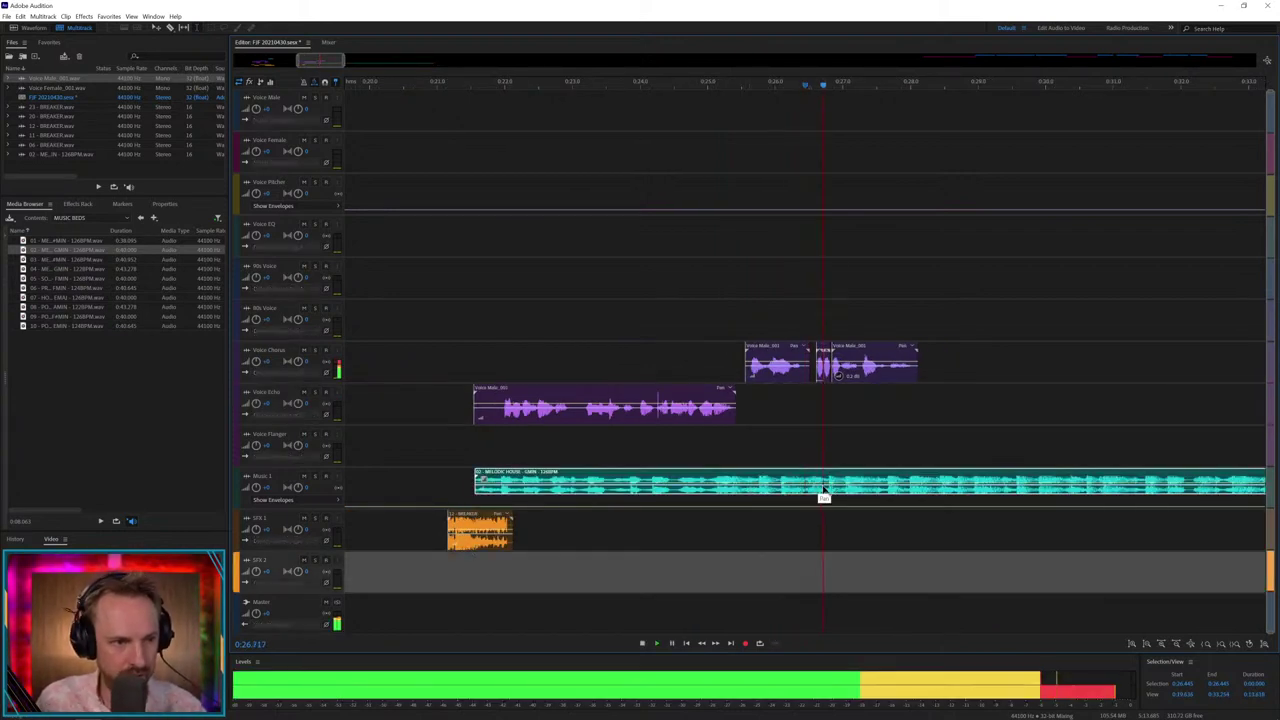
{"action": "key", "text": "space"}
{"action": "left_click", "coordinate": [753, 447]}
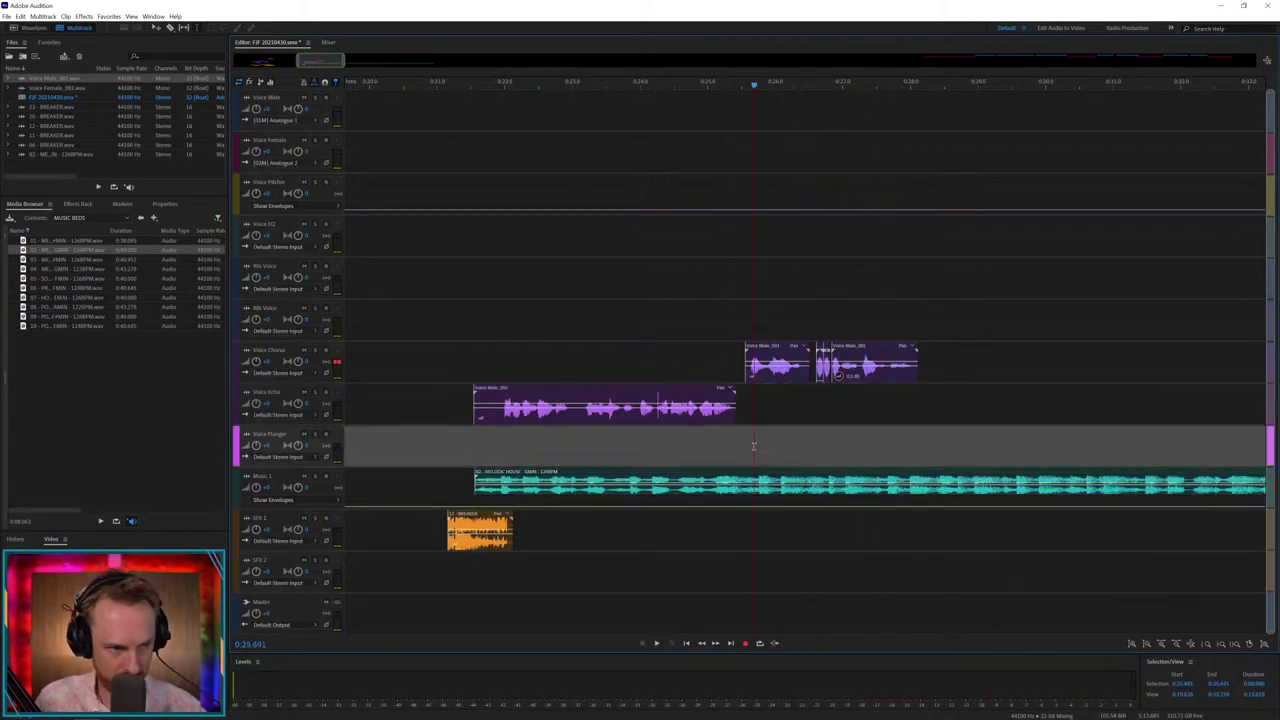
{"action": "key", "text": "space"}
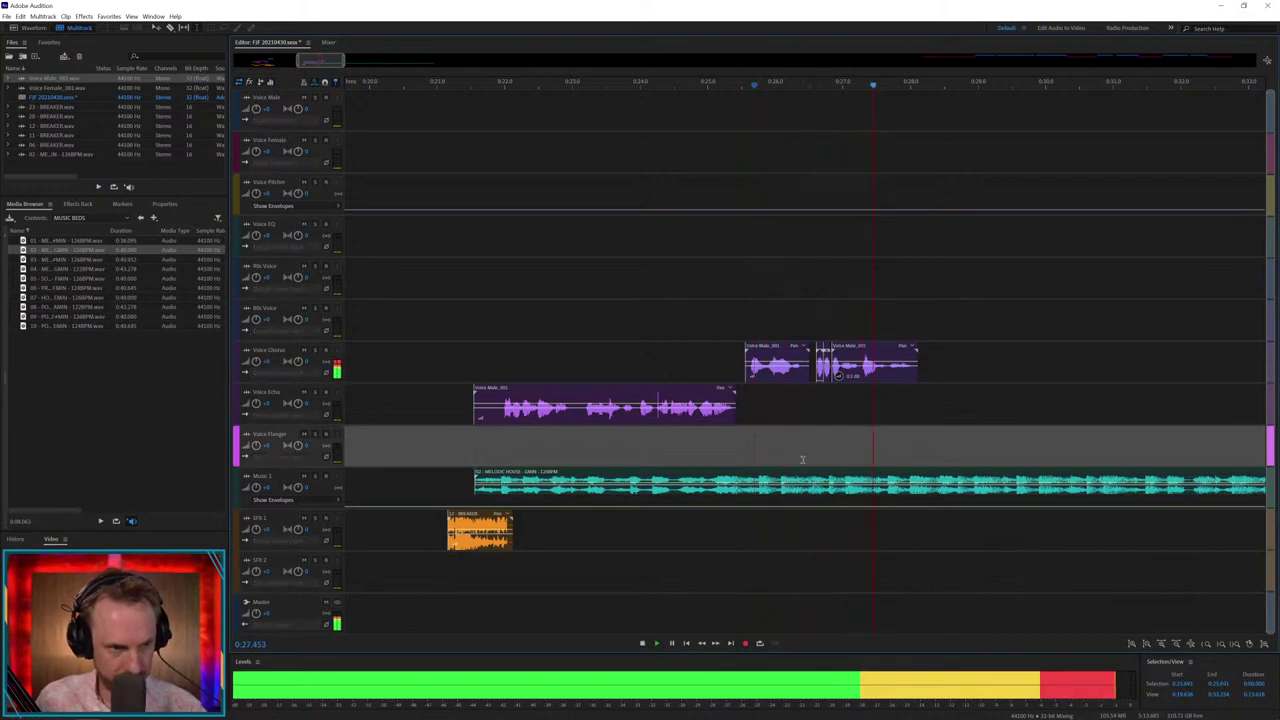
{"action": "key", "text": "space"}
- Cut the music bed on Music 1 at about 0:27.7 and delete everything after the cut
{"action": "left_click_drag", "start_coordinate": [887, 485], "coordinate": [975, 488]}
{"action": "key", "text": "Delete"}
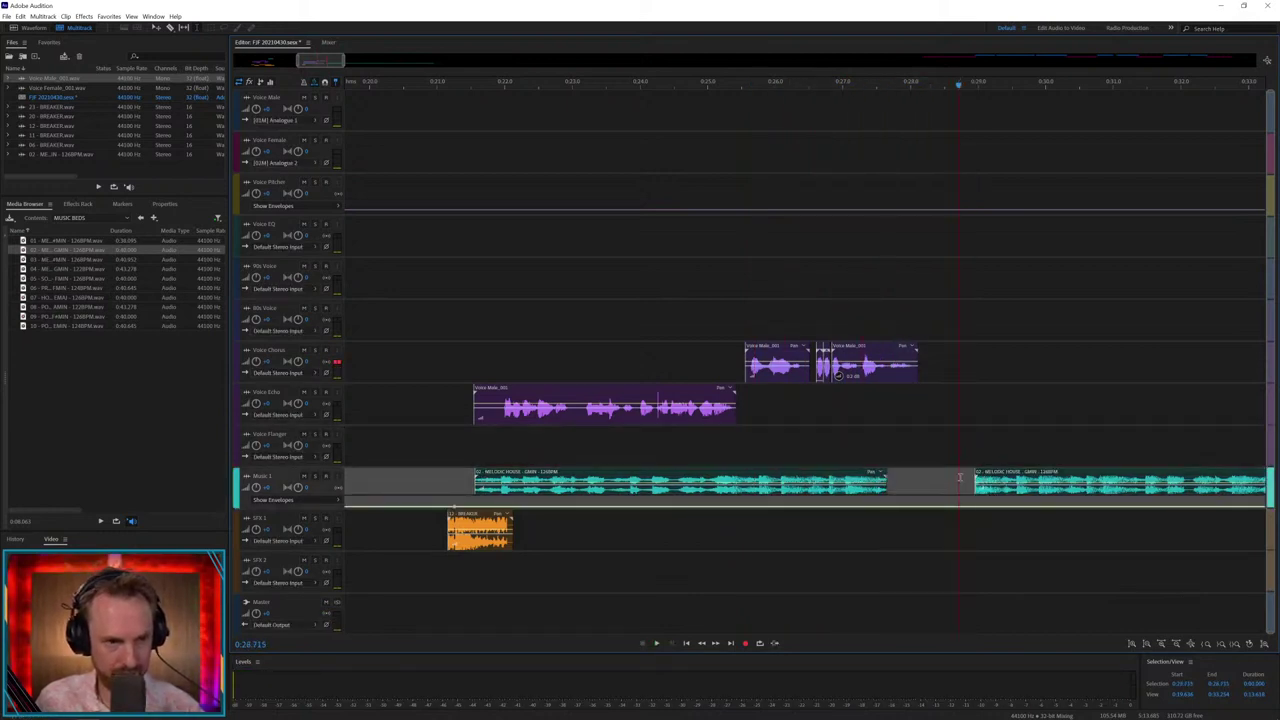
{"action": "left_click", "coordinate": [985, 478]}
{"action": "key", "text": "Delete"}
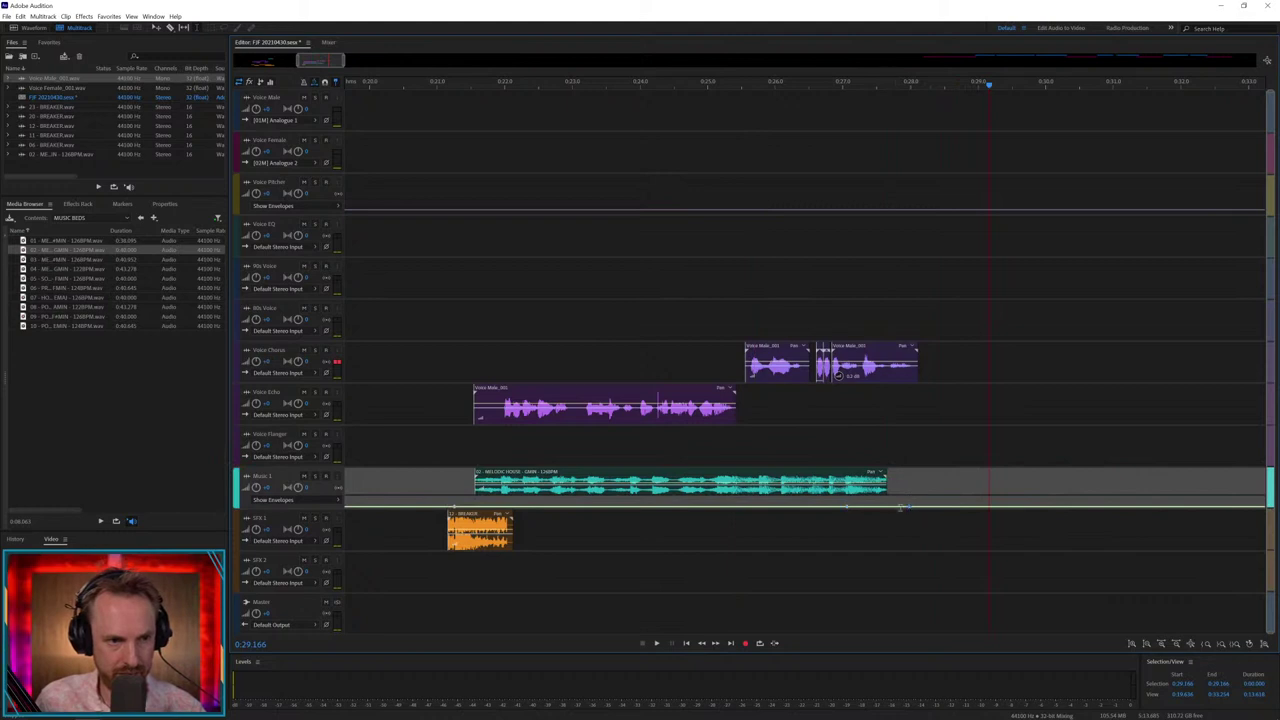
- Raise the Music 1 envelope into a small peak at about 0:27.4, near the bed's end, and audition the ending
{"action": "left_click", "coordinate": [787, 535]}
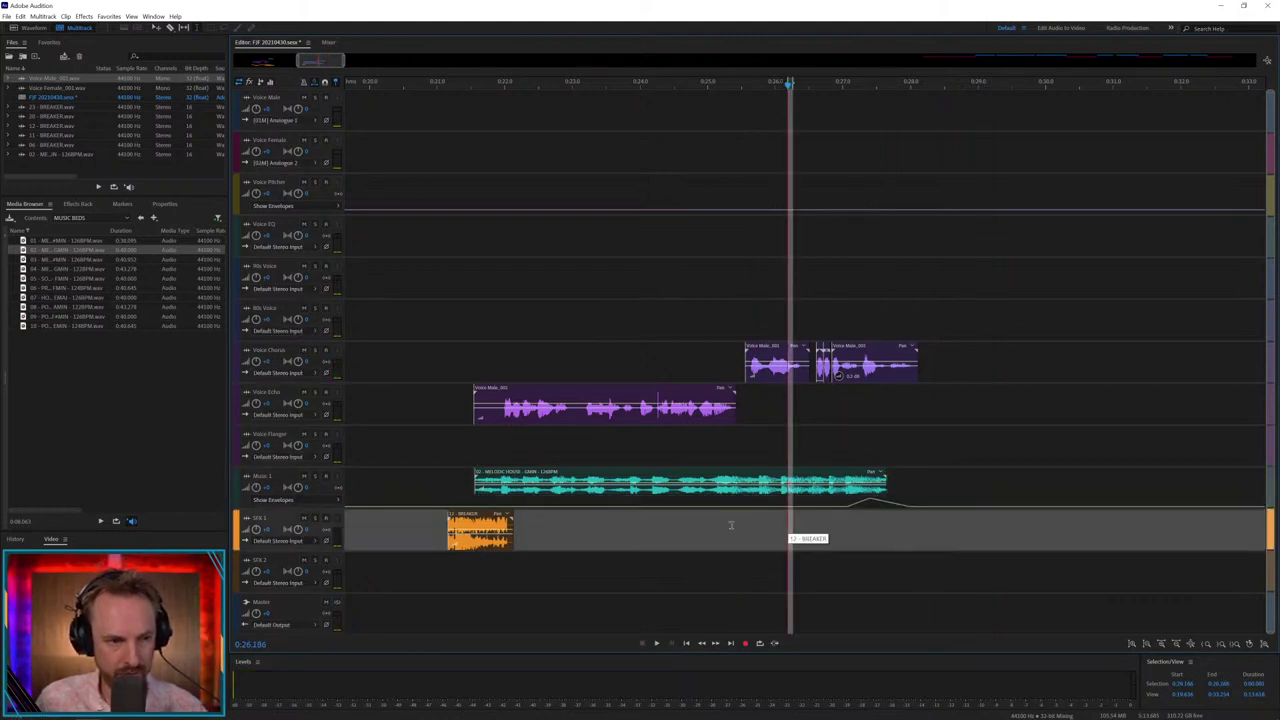
{"action": "key", "text": "space"}
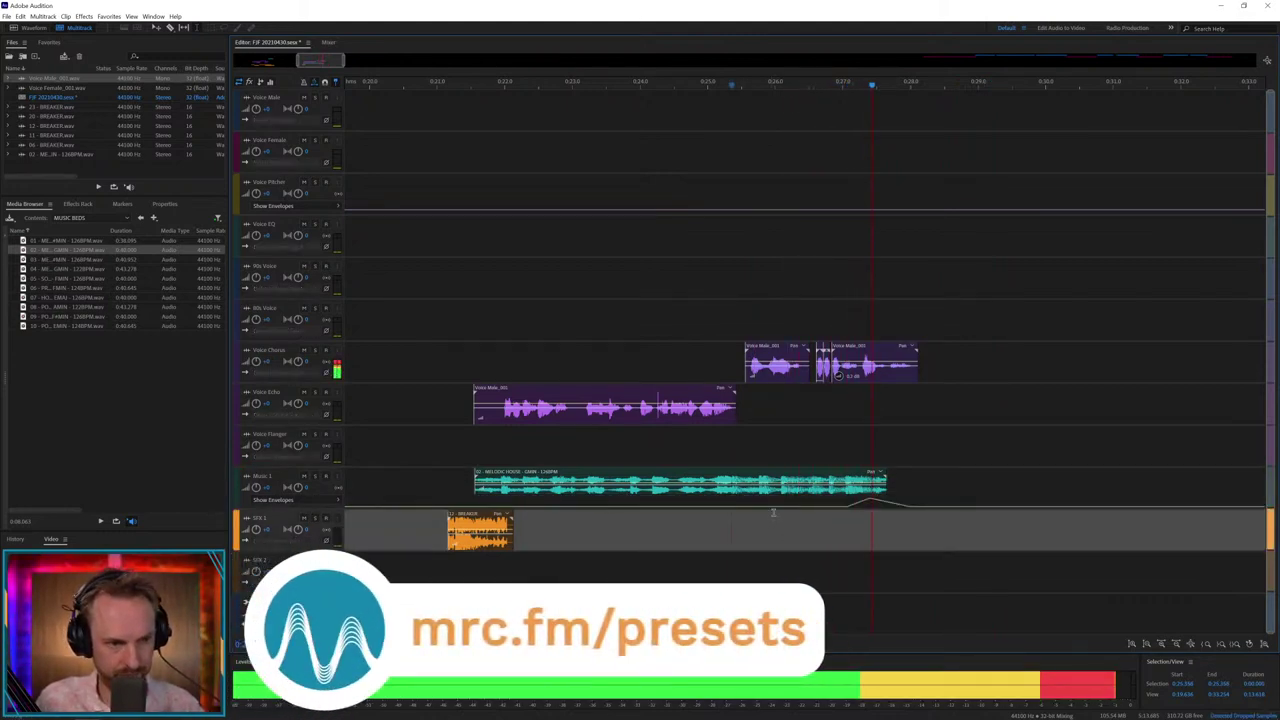
{"action": "key", "text": "space"}
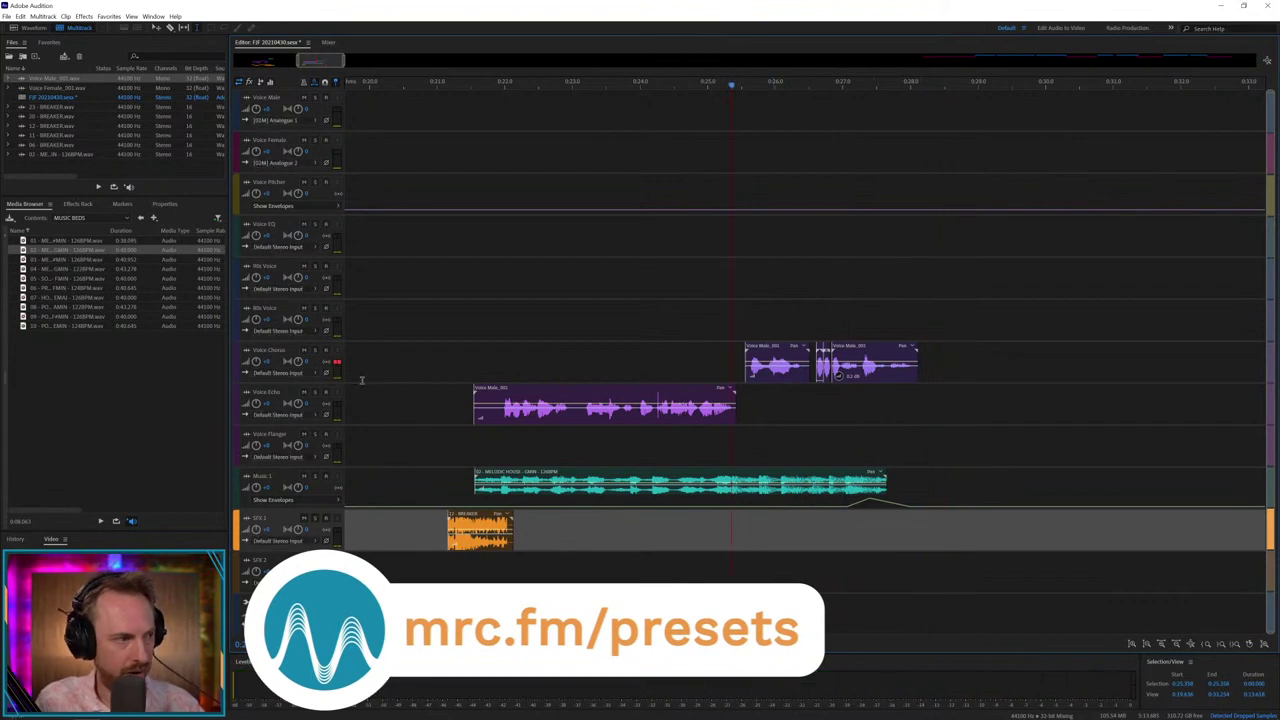
- Add WIPE - SLICE from the WIPES folder to SFX 1 at about 0:26.8, near the music bed's end
{"action": "left_click", "coordinate": [140, 218]}
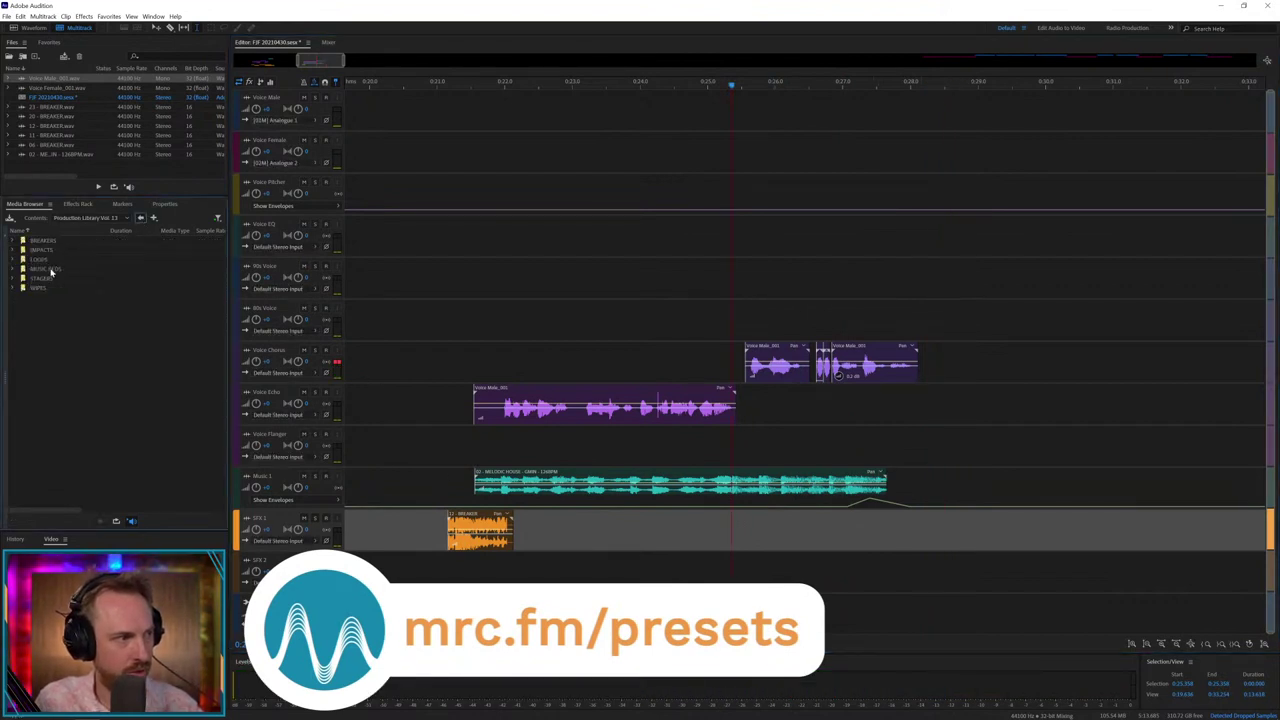
{"action": "left_click", "coordinate": [47, 280]}
{"action": "double_click", "coordinate": [43, 290]}
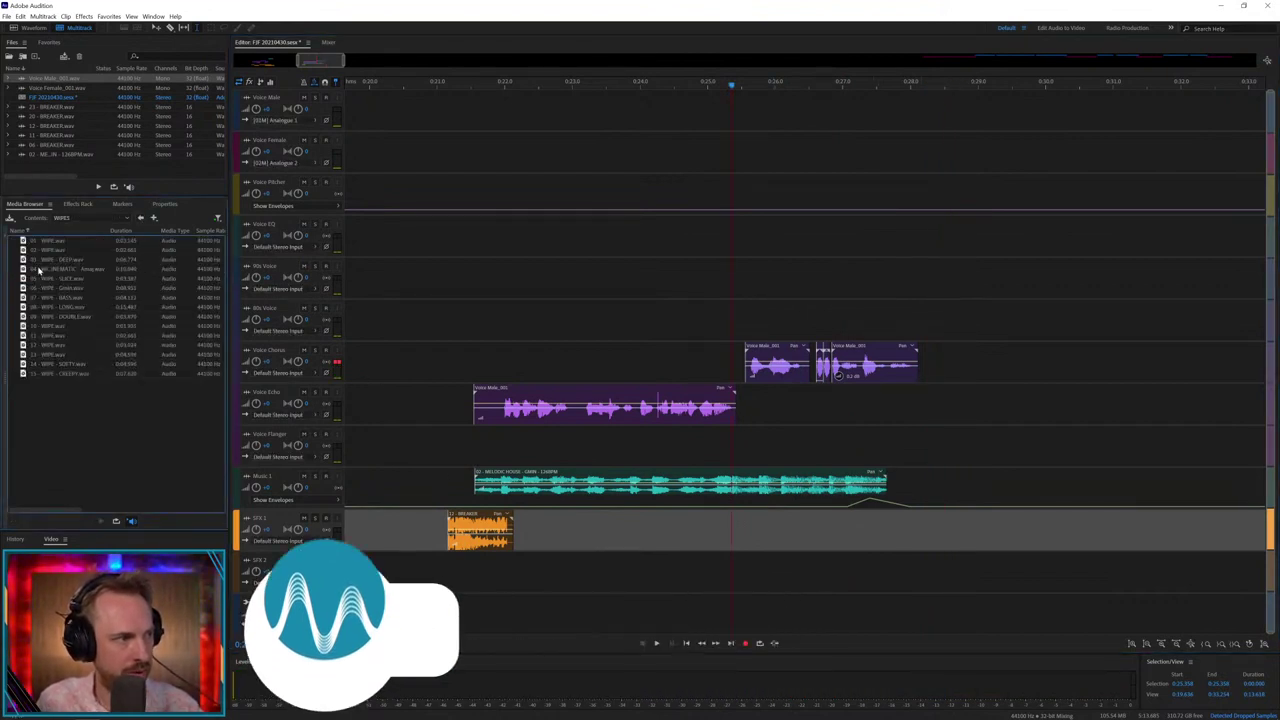
{"action": "left_click_drag", "start_coordinate": [35, 282], "coordinate": [829, 537]}
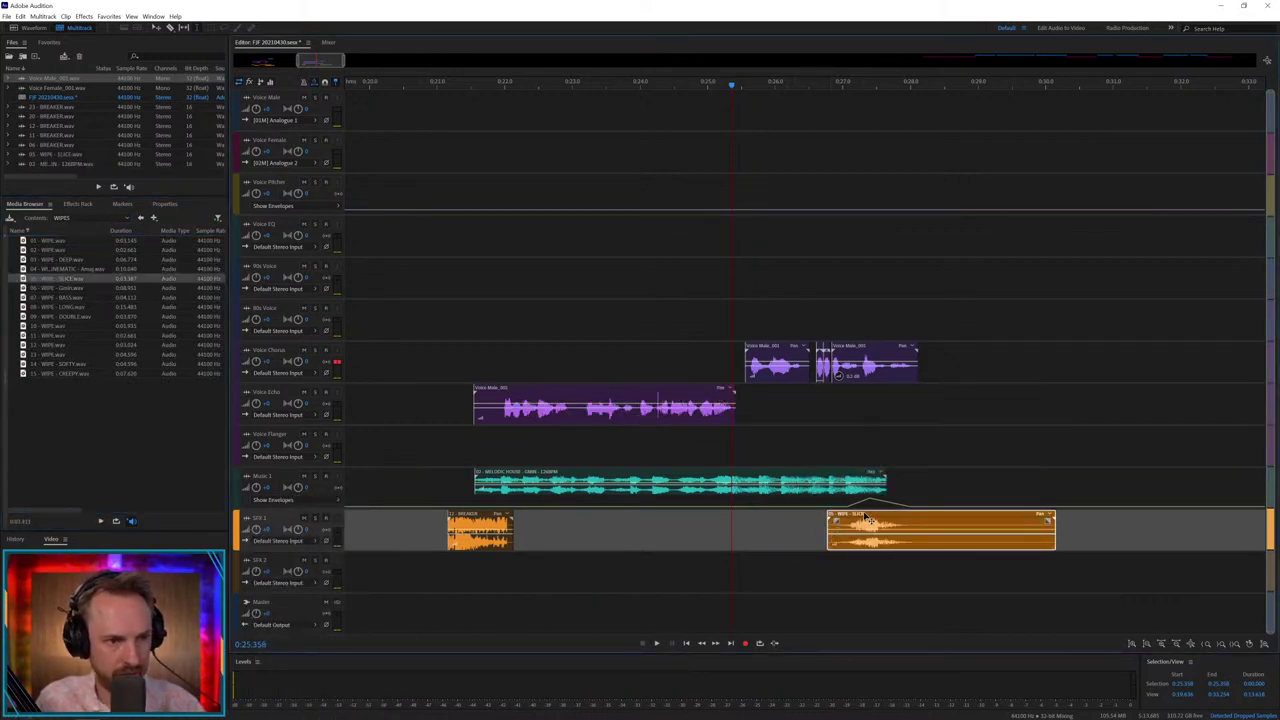
- Shift the WIPE - SLICE clip slightly later to about 0:26.9 and audition it with the ending
{"action": "key", "text": "space"}
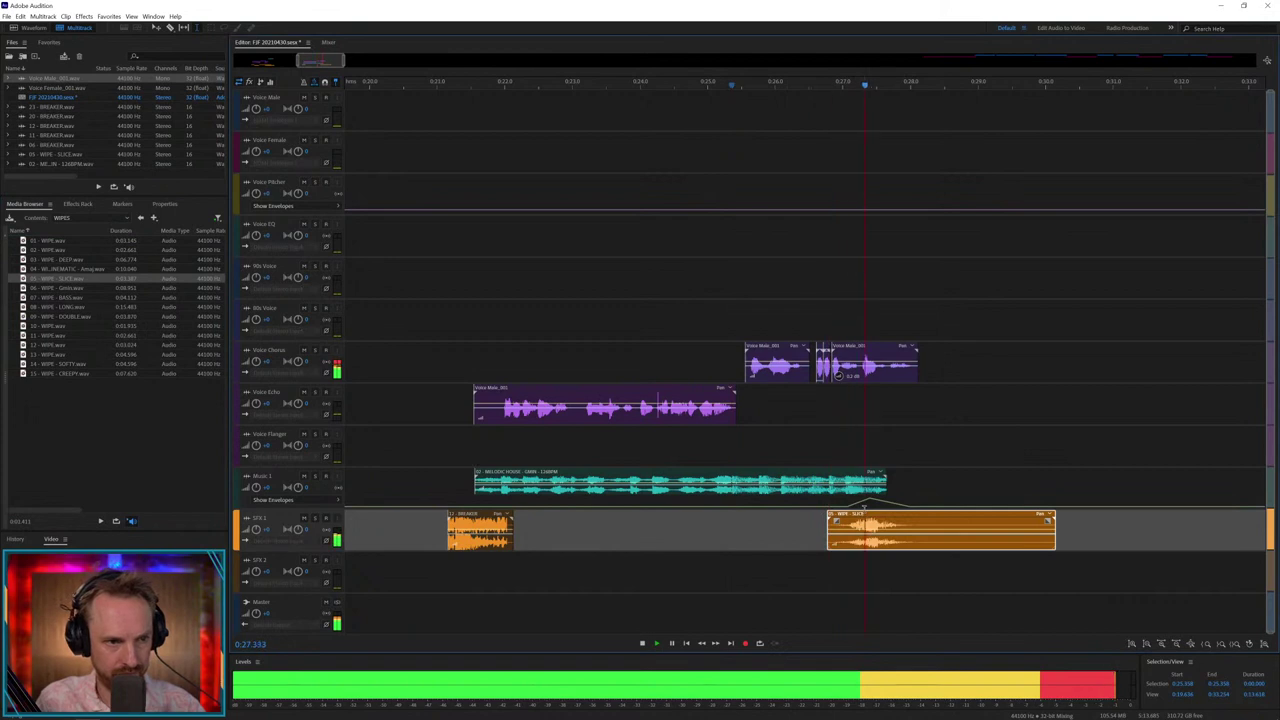
{"action": "key", "text": "space"}
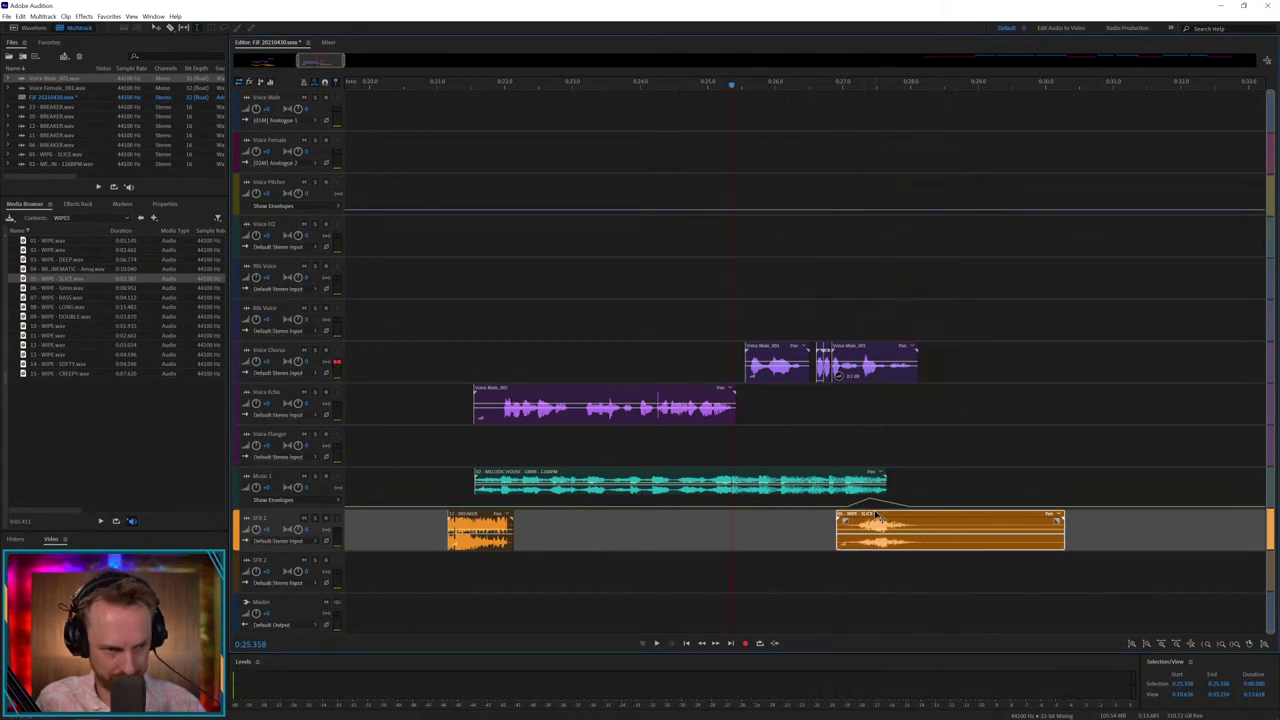
{"action": "key", "text": "space"}
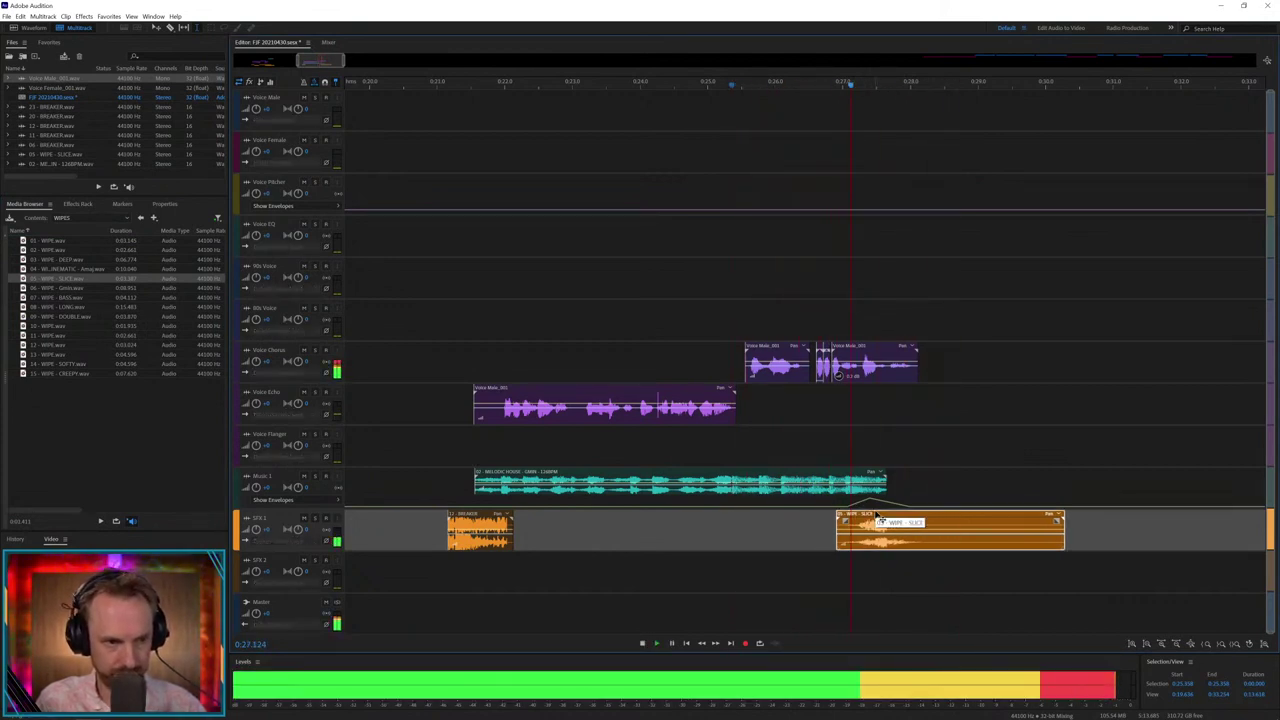
{"action": "key", "text": "space"}
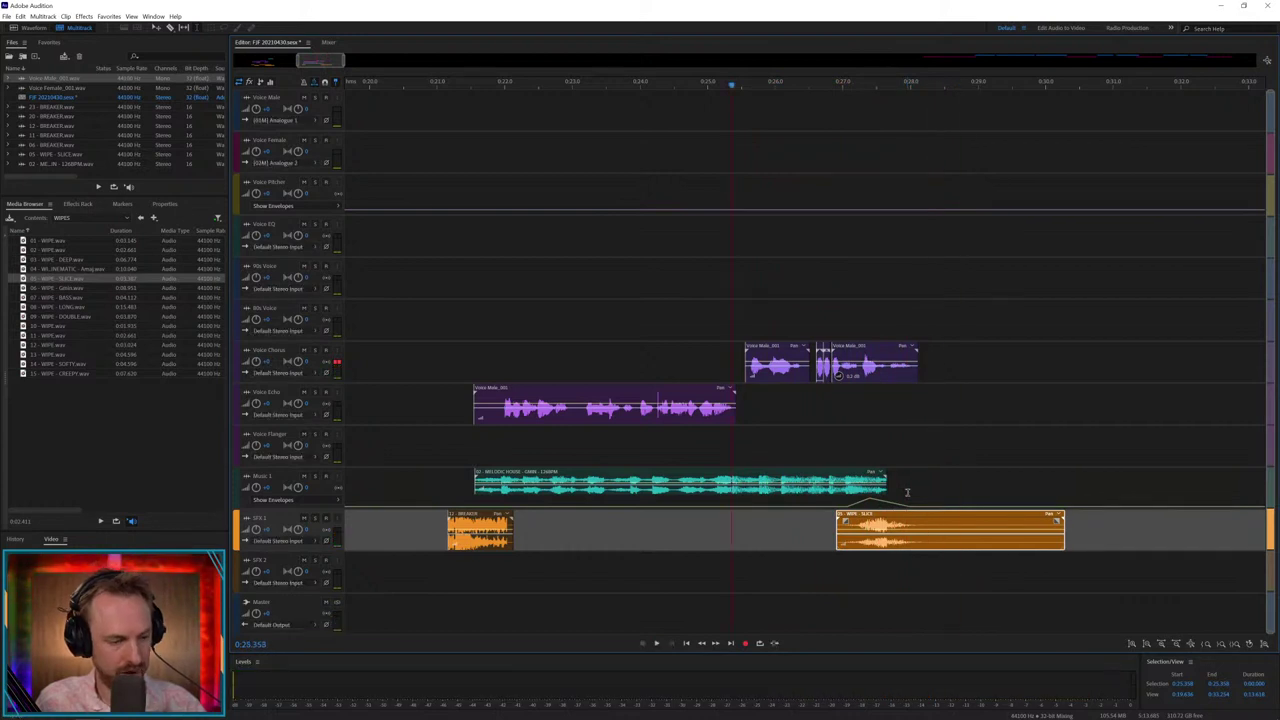
- Move the first Voice Female clip to the Voice Flanger track at about 0:38
{"action": "key", "text": "backslash"}
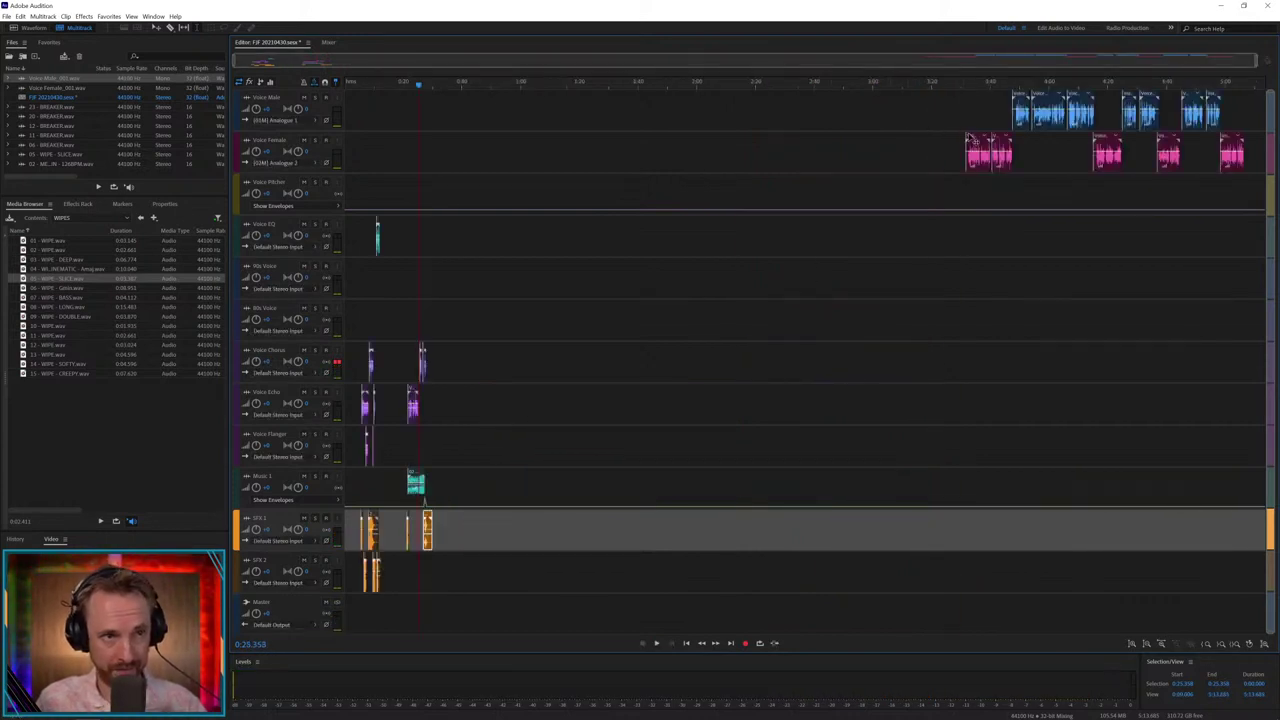
{"action": "left_click_drag", "start_coordinate": [968, 140], "coordinate": [458, 447]}
{"action": "left_click", "coordinate": [434, 413]}
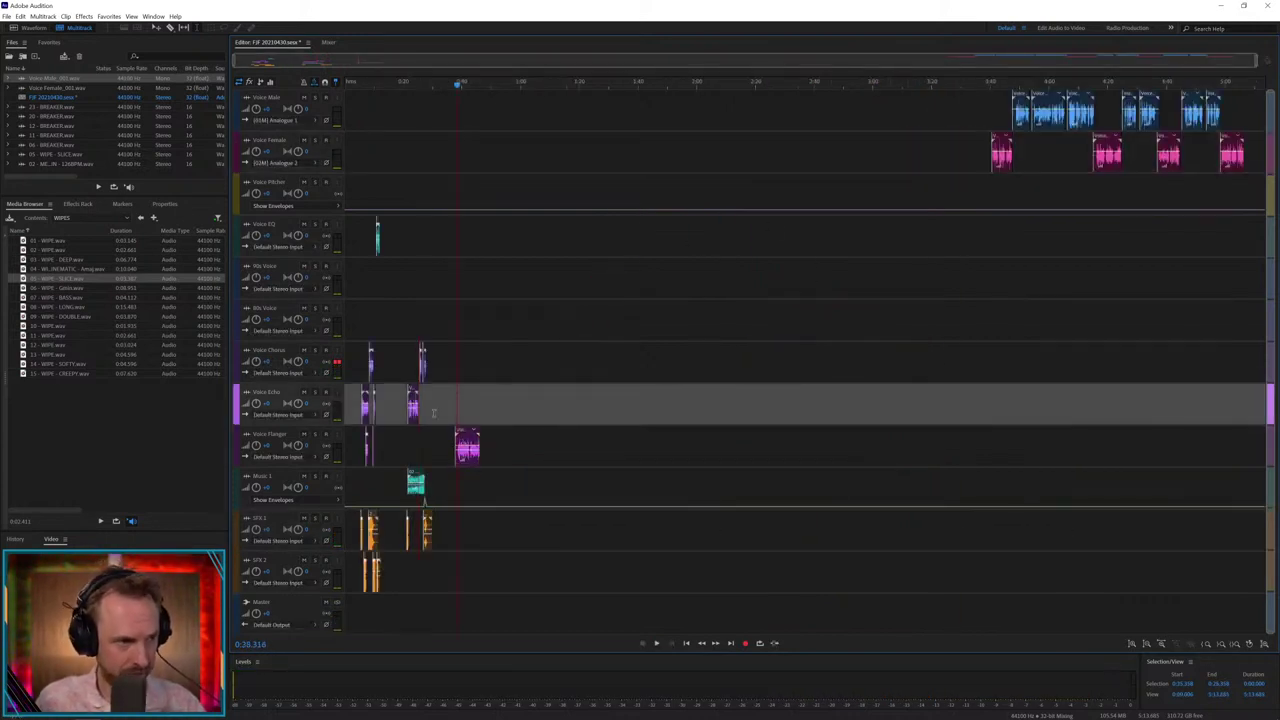
- Add 10 - WIPE to SFX 1 and IMPACT - SNAPPY to SFX 2 under the Voice Flanger clip near 0:38
{"action": "left_click_drag", "start_coordinate": [31, 325], "coordinate": [218, 428]}
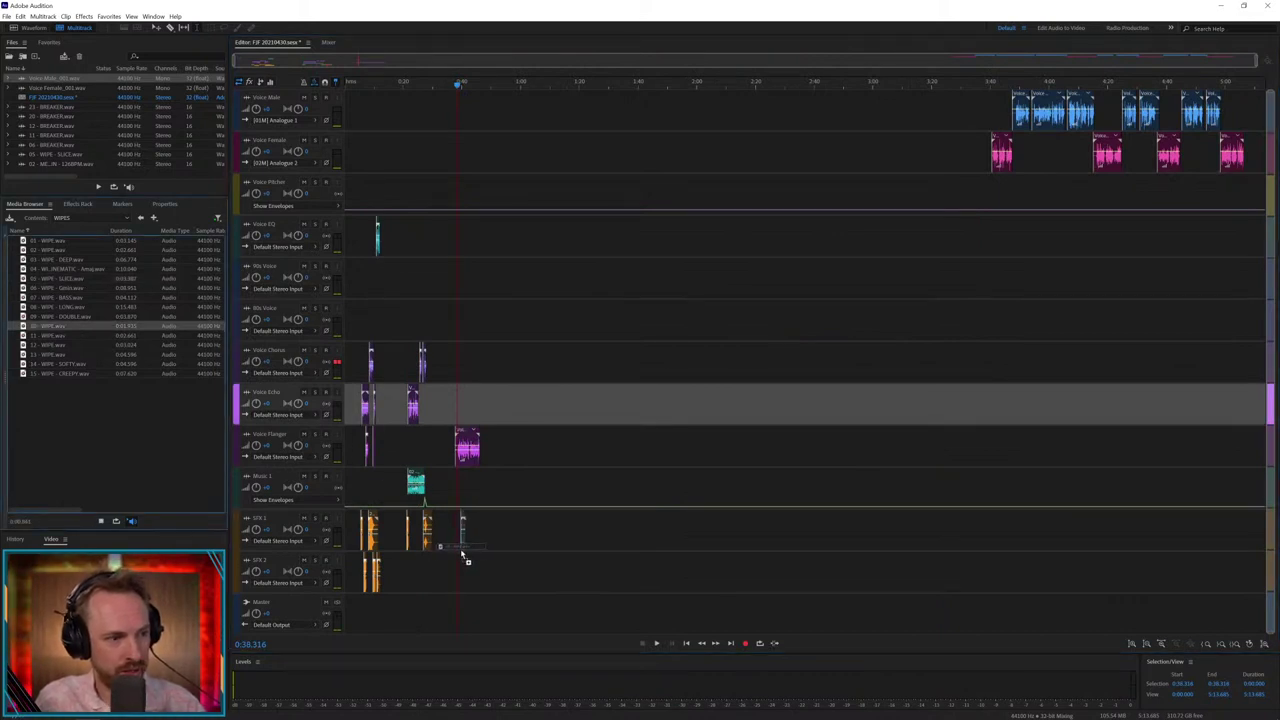
{"action": "left_click_drag", "start_coordinate": [466, 560], "coordinate": [466, 558]}
{"action": "left_click", "coordinate": [139, 218]}
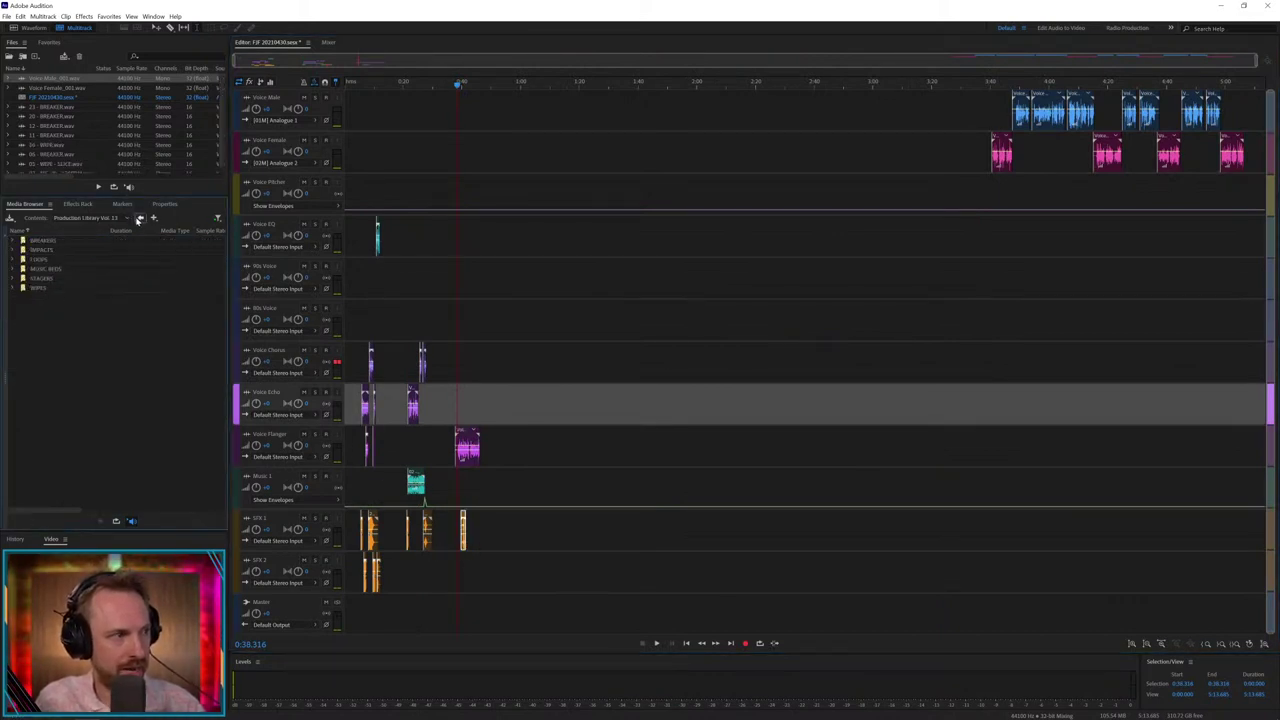
{"action": "double_click", "coordinate": [45, 250]}
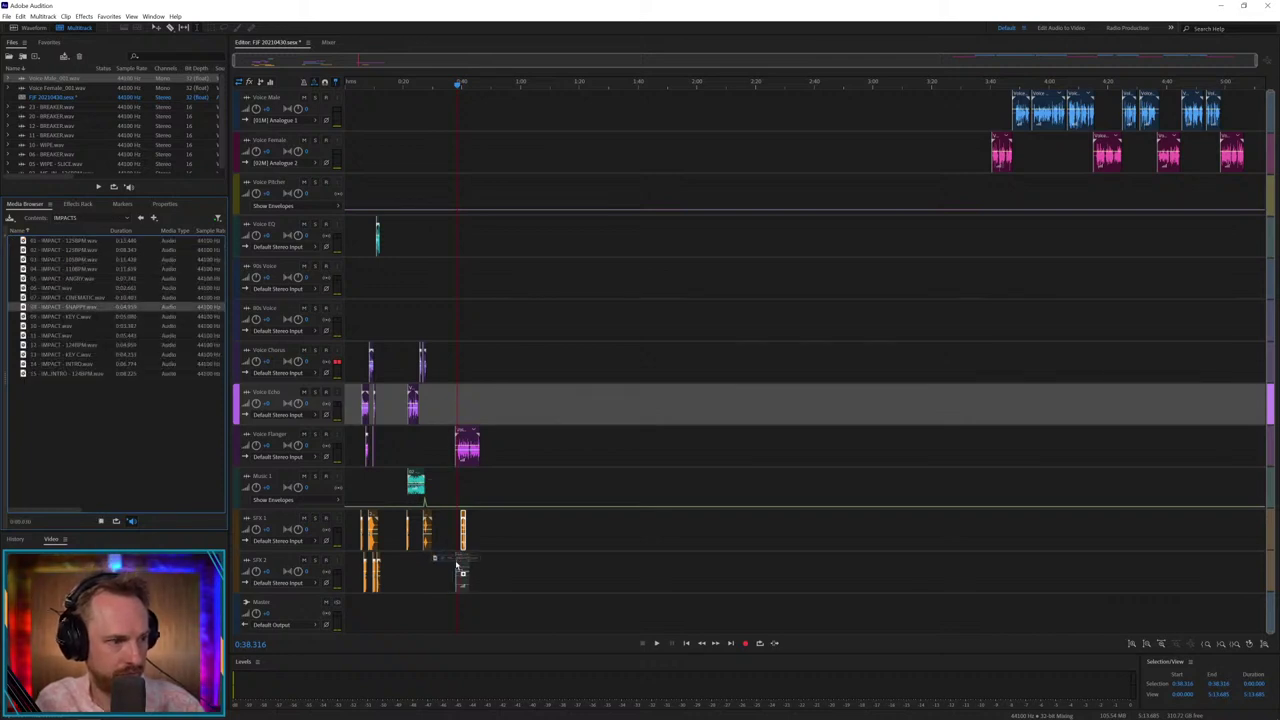
{"action": "left_click_drag", "start_coordinate": [457, 567], "coordinate": [458, 567]}
{"action": "scroll", "coordinate": [458, 87], "scroll_direction": "up", "scroll_amount": 4}
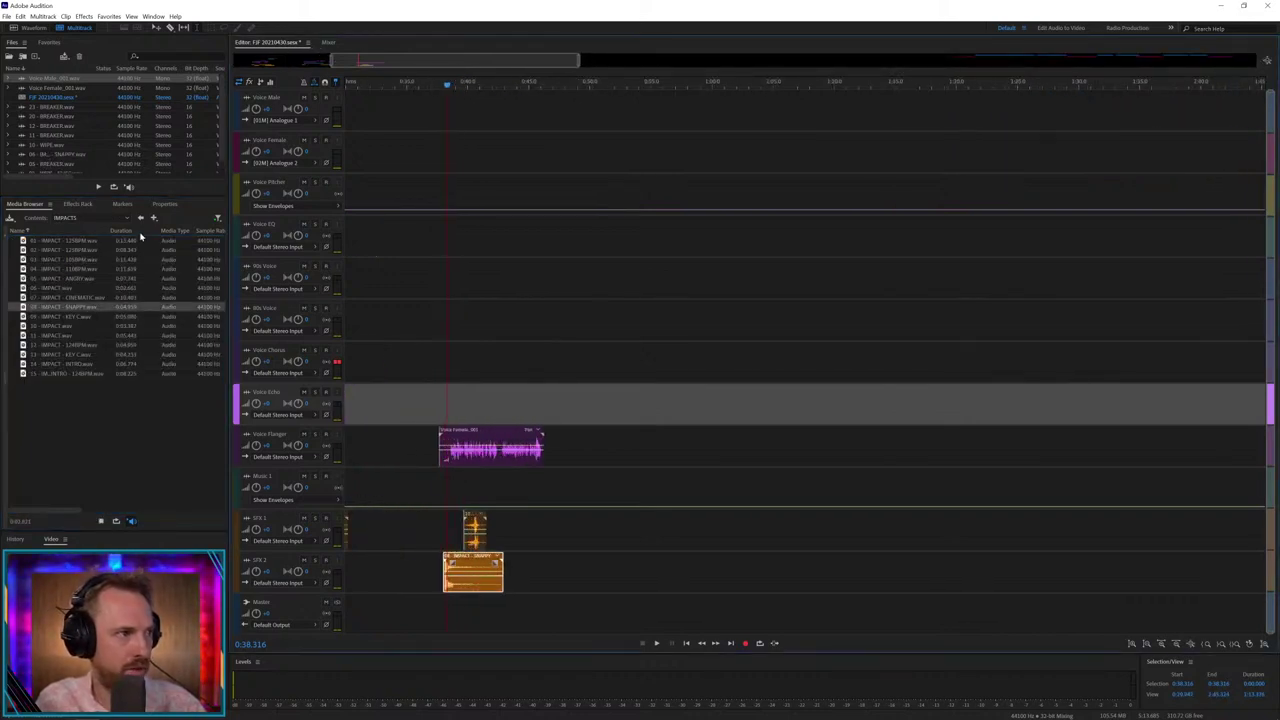
- Add the PIANO HOUSE 126BPM loop to Music 1 at about 0:38.5 and audition it under the female voice
{"action": "left_click", "coordinate": [140, 217]}
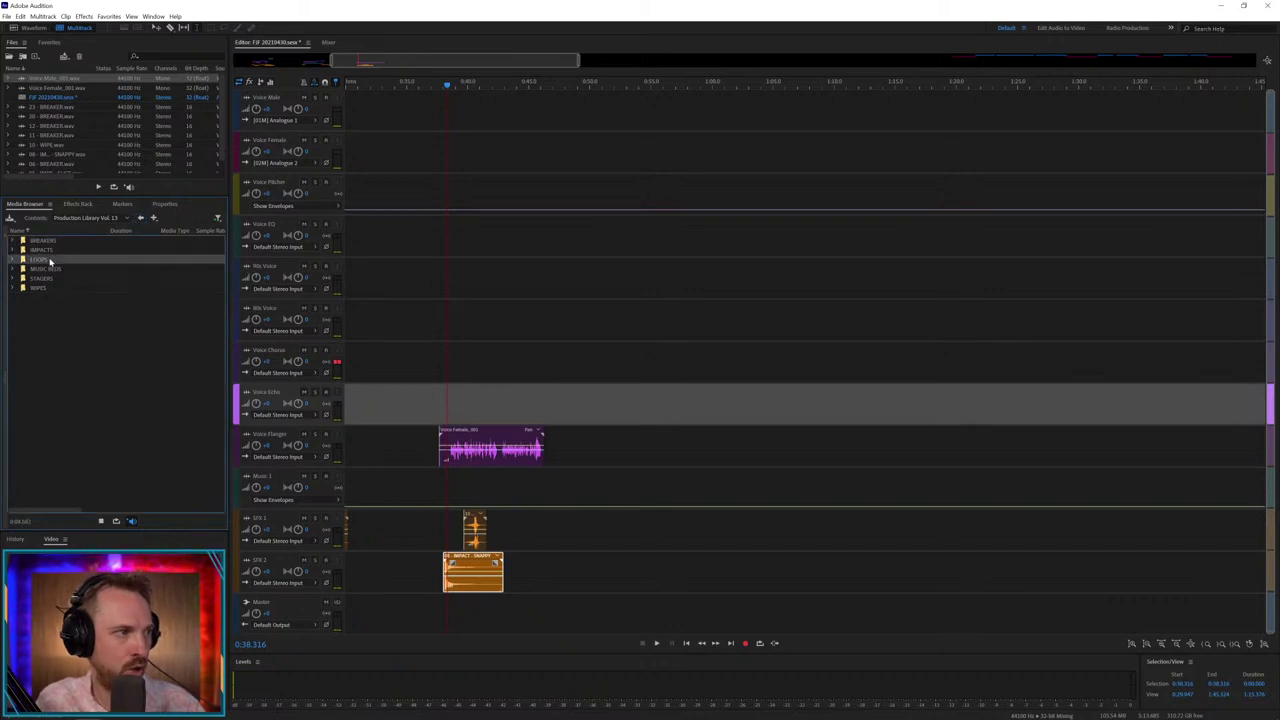
{"action": "double_click", "coordinate": [38, 259]}
{"action": "left_click_drag", "start_coordinate": [55, 345], "coordinate": [452, 490]}
{"action": "key", "text": "space"}
{"action": "scroll", "coordinate": [429, 82], "scroll_direction": "up", "scroll_amount": 3}
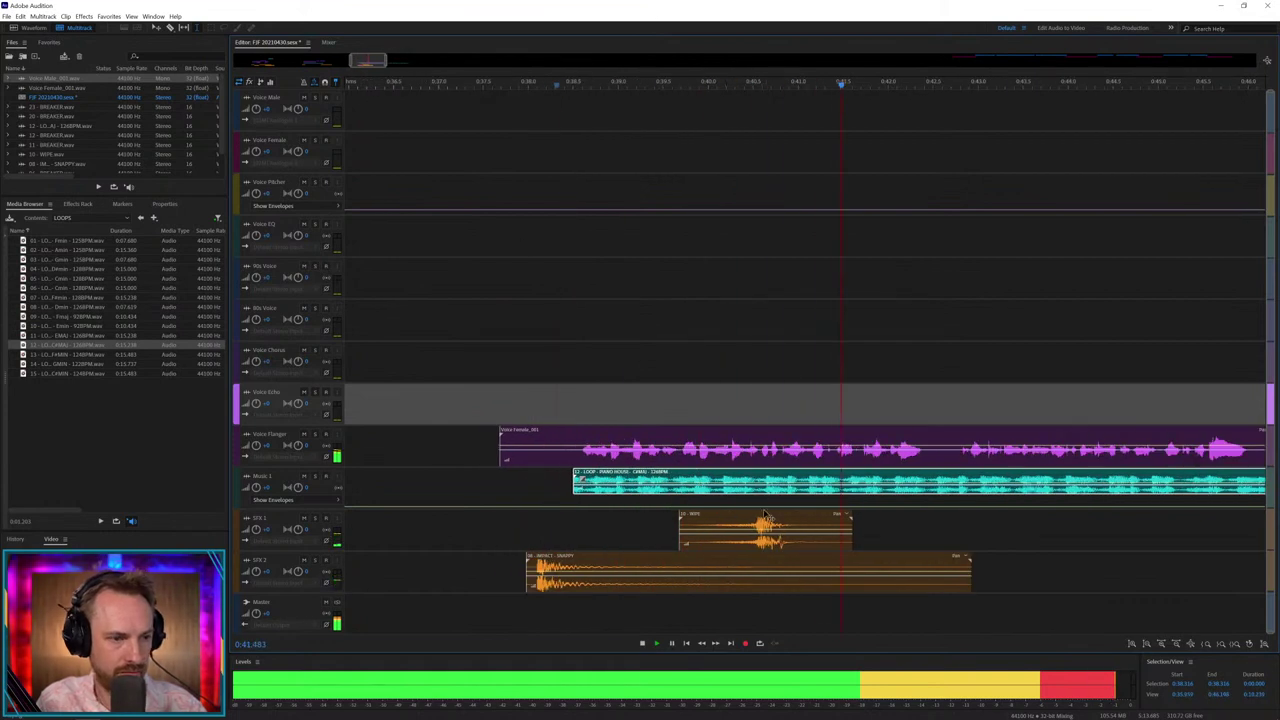
- Shift the 10 - WIPE clip on SFX 1 earlier to about 0:39.3 while auditioning its timing
{"action": "left_click_drag", "start_coordinate": [763, 518], "coordinate": [738, 518]}
{"action": "key", "text": "space"}
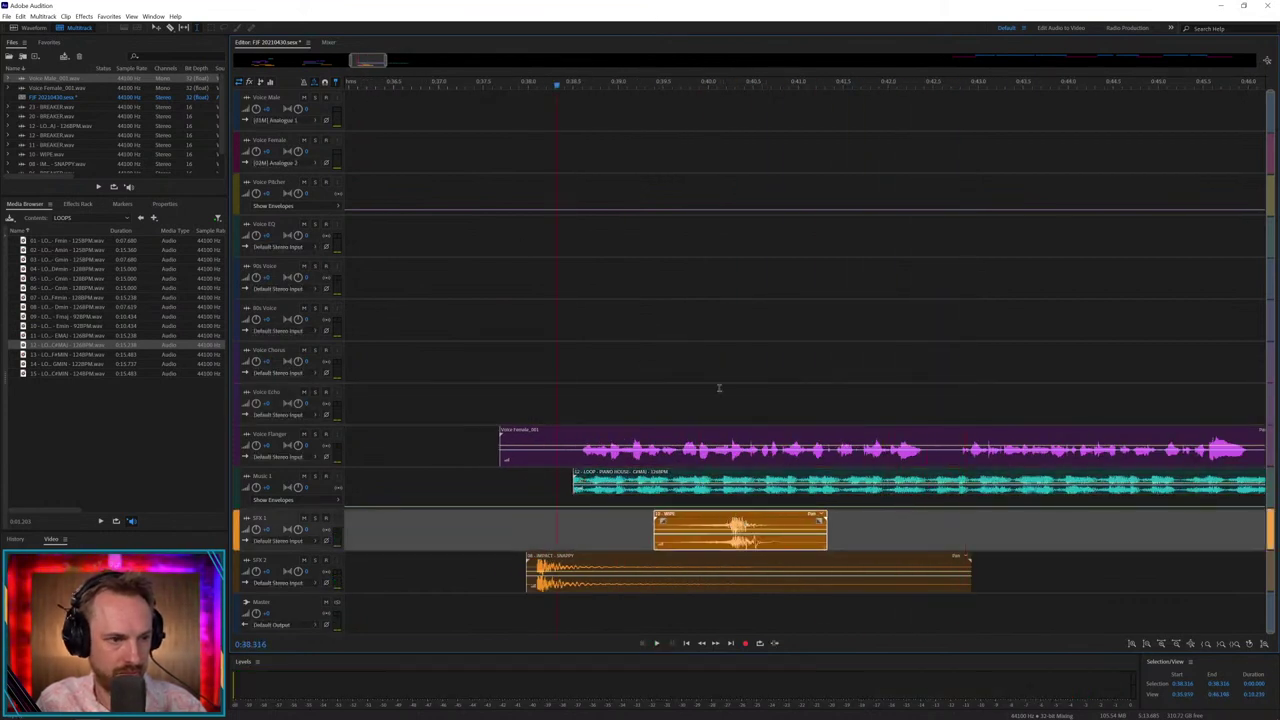
{"action": "left_click", "coordinate": [718, 374]}
{"action": "key", "text": "space"}
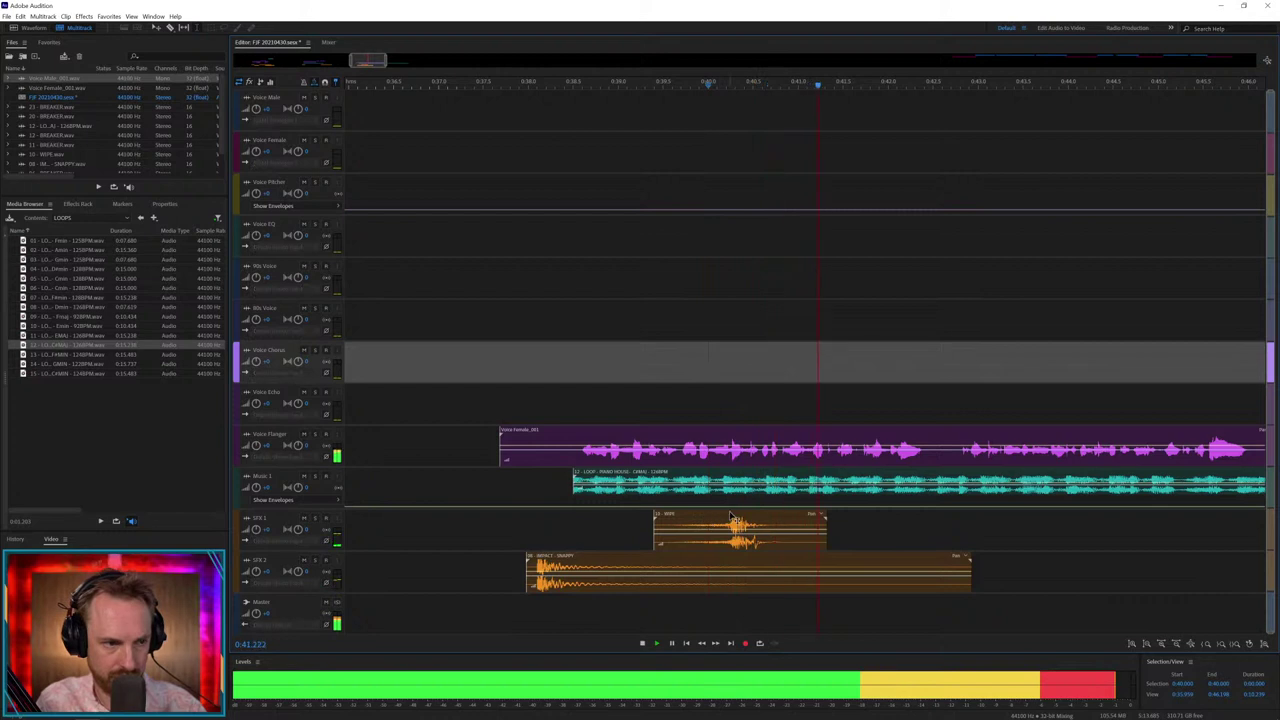
{"action": "left_click_drag", "start_coordinate": [733, 519], "coordinate": [723, 519]}
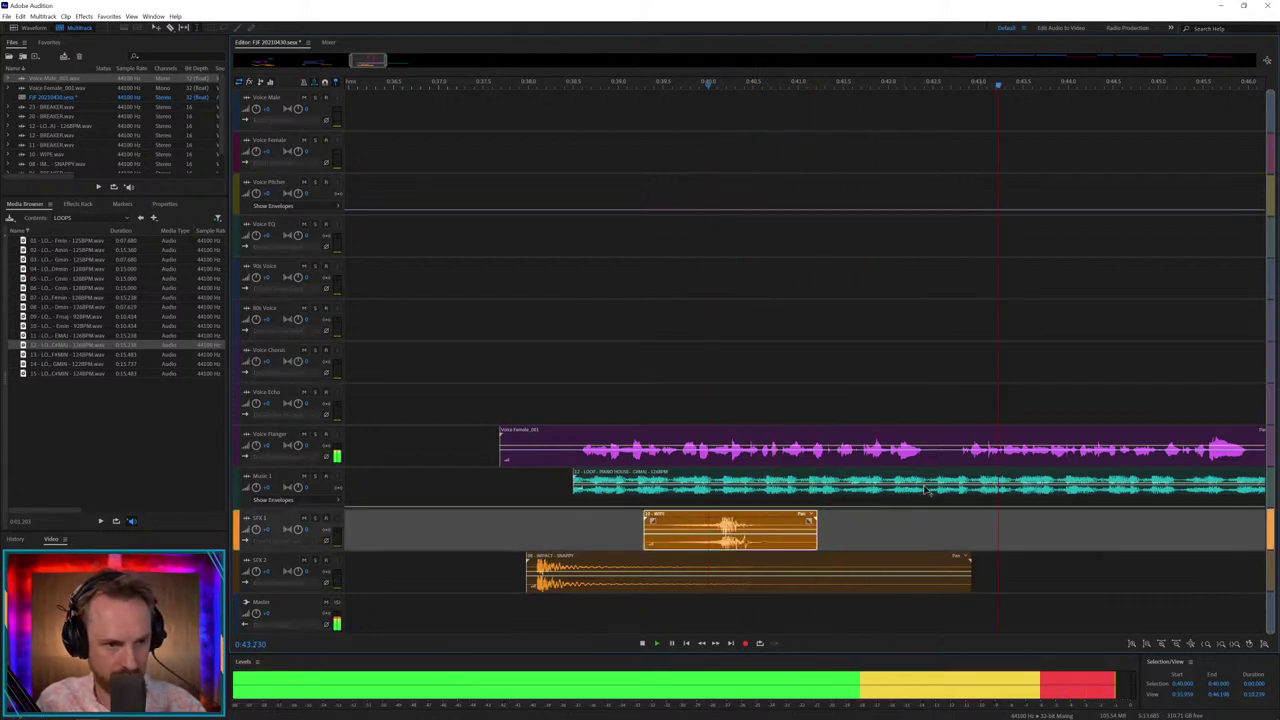
{"action": "key", "text": "space"}
- Cut the piano loop on Music 1 at about 0:42.4 and delete everything after the cut
{"action": "left_click_drag", "start_coordinate": [929, 490], "coordinate": [1015, 486]}
{"action": "key", "text": "Delete"}
{"action": "left_click", "coordinate": [971, 485]}
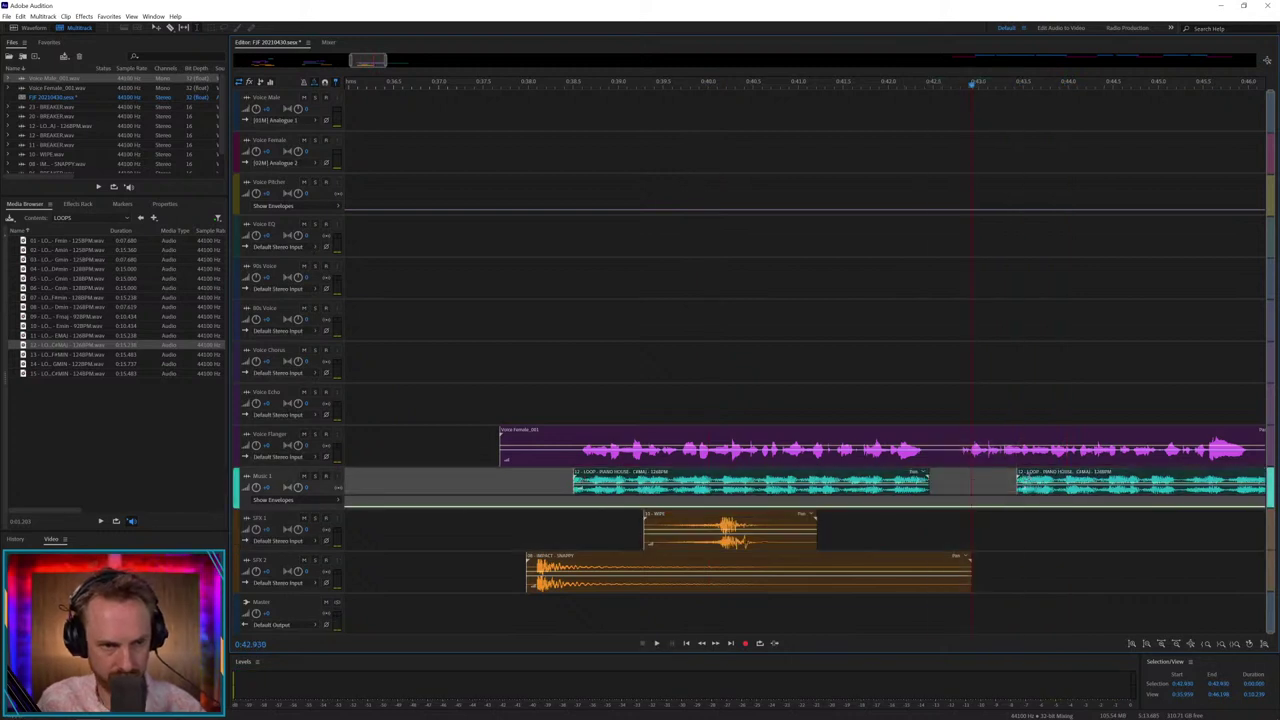
{"action": "left_click", "coordinate": [1030, 480]}
{"action": "key", "text": "Delete"}
- Raise the Music 1 envelope into a small peak at about 0:42.4, at the piano loop's end, and audition it
{"action": "left_click", "coordinate": [843, 482]}
{"action": "key", "text": "space"}
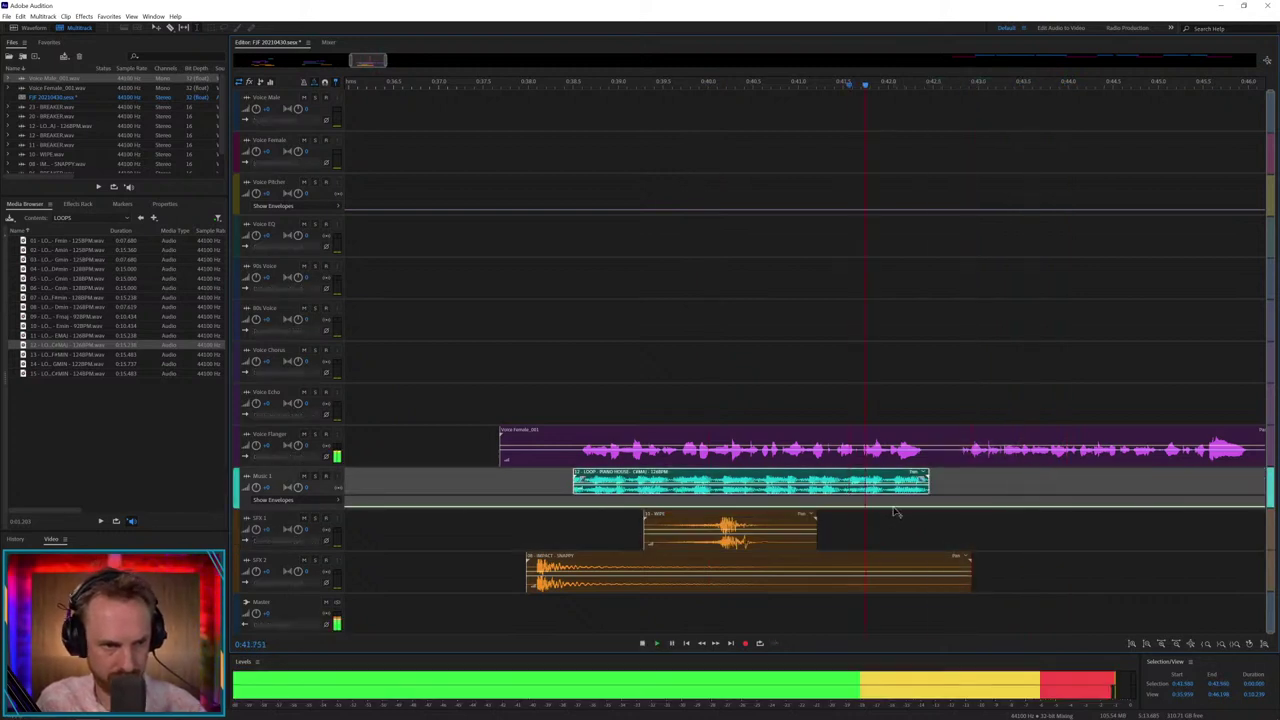
{"action": "key", "text": "space"}
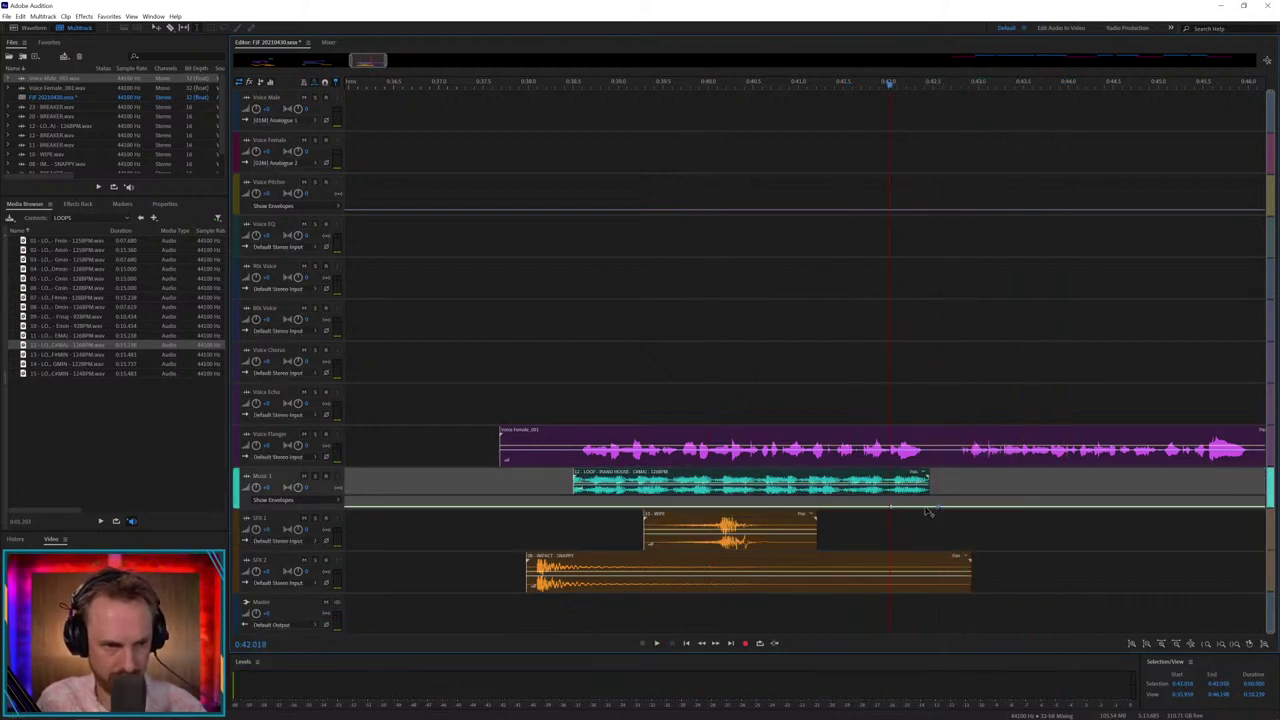
{"action": "left_click", "coordinate": [886, 517]}
{"action": "key", "text": "space"}
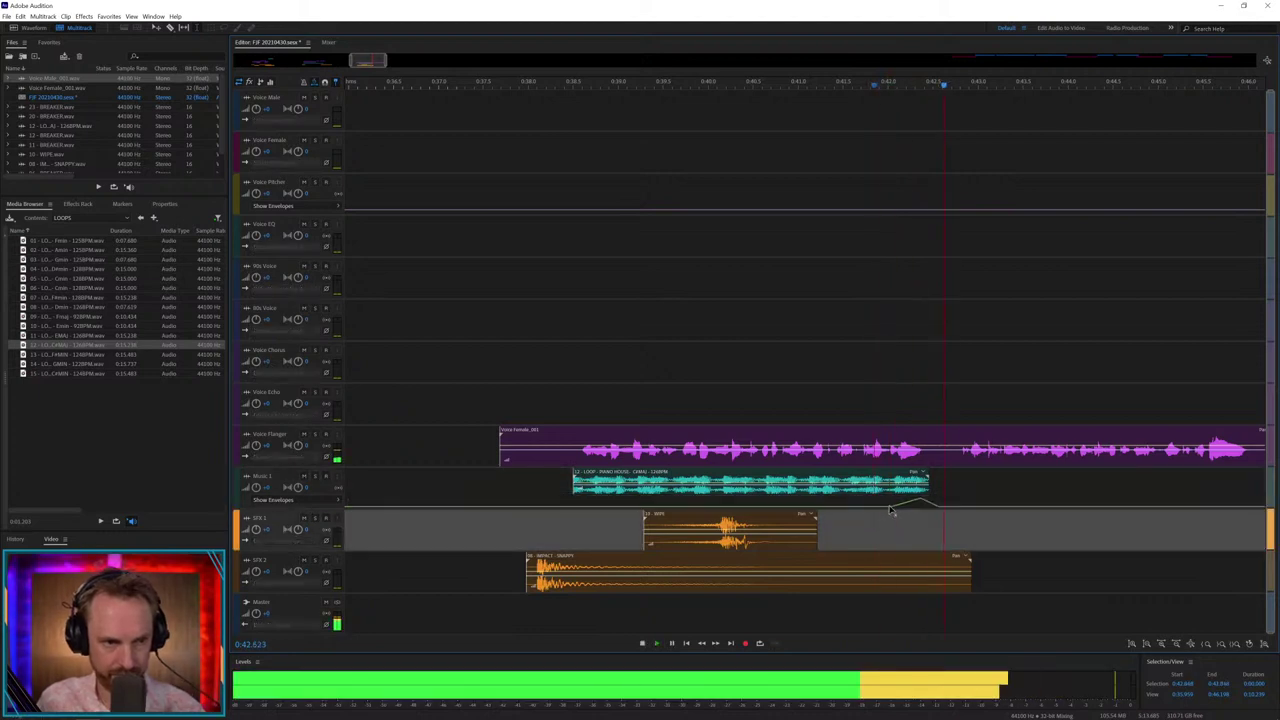
{"action": "key", "text": "space"}
- Split the Voice Flanger clip at about 0:42.5, move the second part to Voice Echo, and audition the transition
{"action": "left_click_drag", "start_coordinate": [934, 456], "coordinate": [952, 421]}
{"action": "key", "text": "Delete"}
{"action": "left_click", "coordinate": [974, 476]}
{"action": "key", "text": "space"}
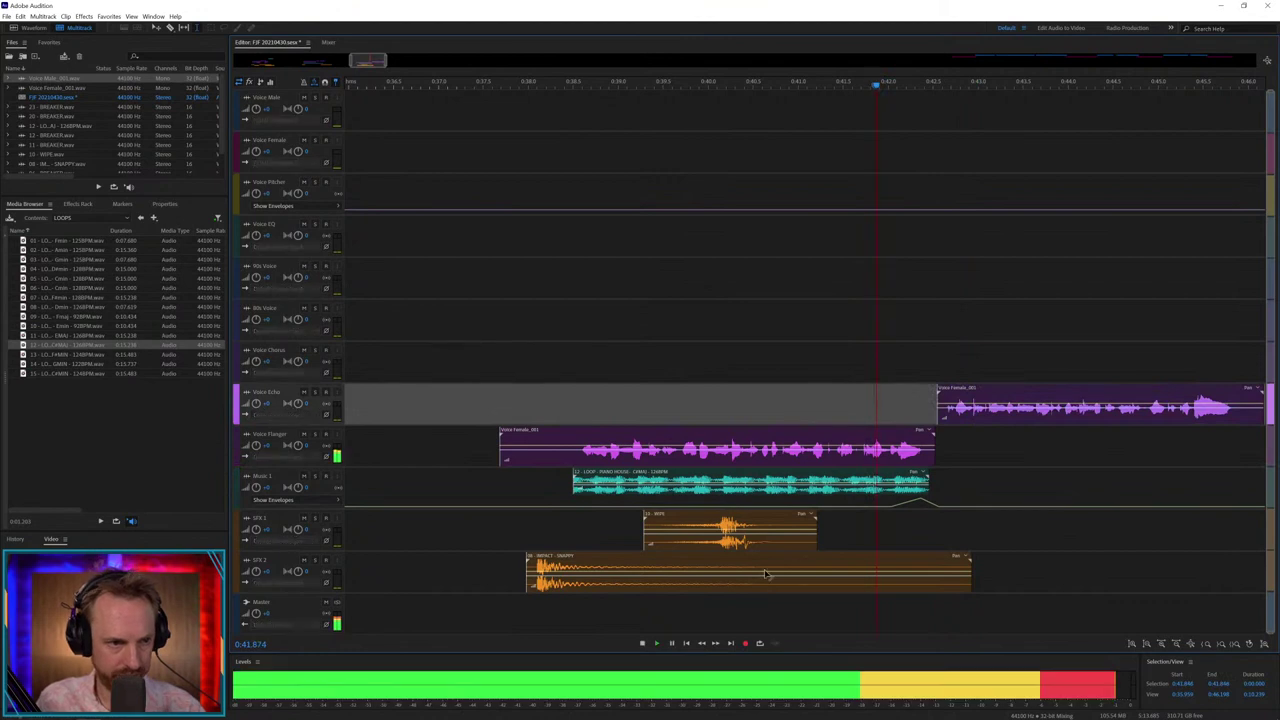
{"action": "key", "text": "space"}
- Shift the IMPACT - SNAPPY clip on SFX 2 to about 0:38.1 and audition its timing against the voice and loop
{"action": "left_click_drag", "start_coordinate": [550, 557], "coordinate": [564, 557]}
{"action": "left_click", "coordinate": [541, 524]}
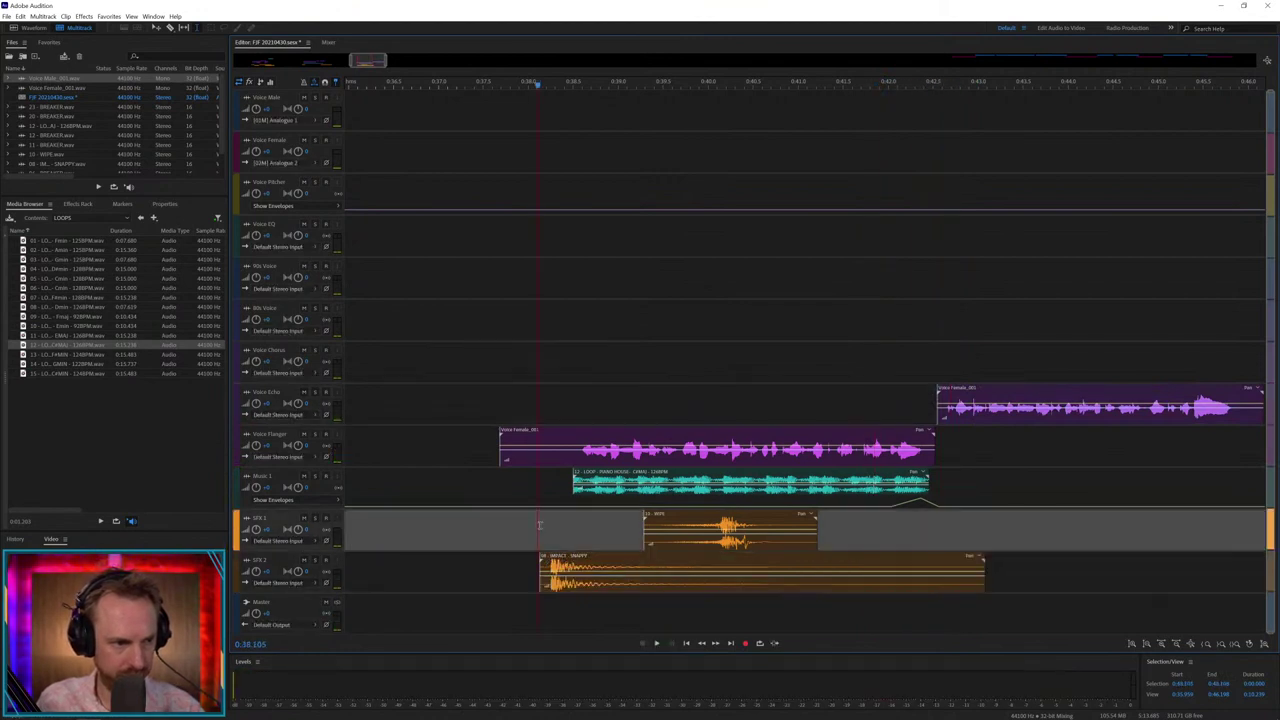
{"action": "key", "text": "space"}
{"action": "key", "text": "space"}
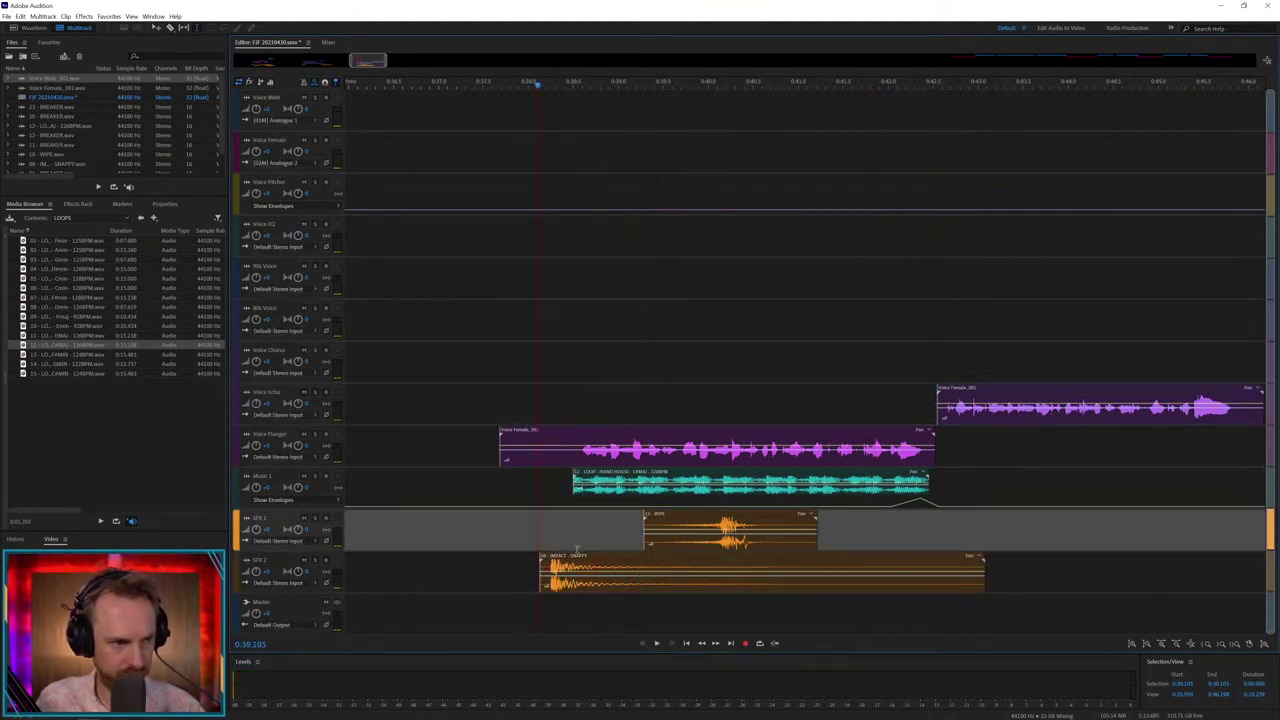
{"action": "key", "text": "space"}
{"action": "key", "text": "space"}
{"action": "left_click", "coordinate": [578, 562]}
{"action": "left_click_drag", "start_coordinate": [578, 562], "coordinate": [585, 562]}
{"action": "key", "text": "space"}
{"action": "key", "text": "space"}
{"action": "key", "text": "space"}
{"action": "key", "text": "space"}
{"action": "key", "text": "space"}
- Delete the opening of the Voice Flanger clip up to about 0:38.6
{"action": "left_click_drag", "start_coordinate": [582, 455], "coordinate": [454, 455]}
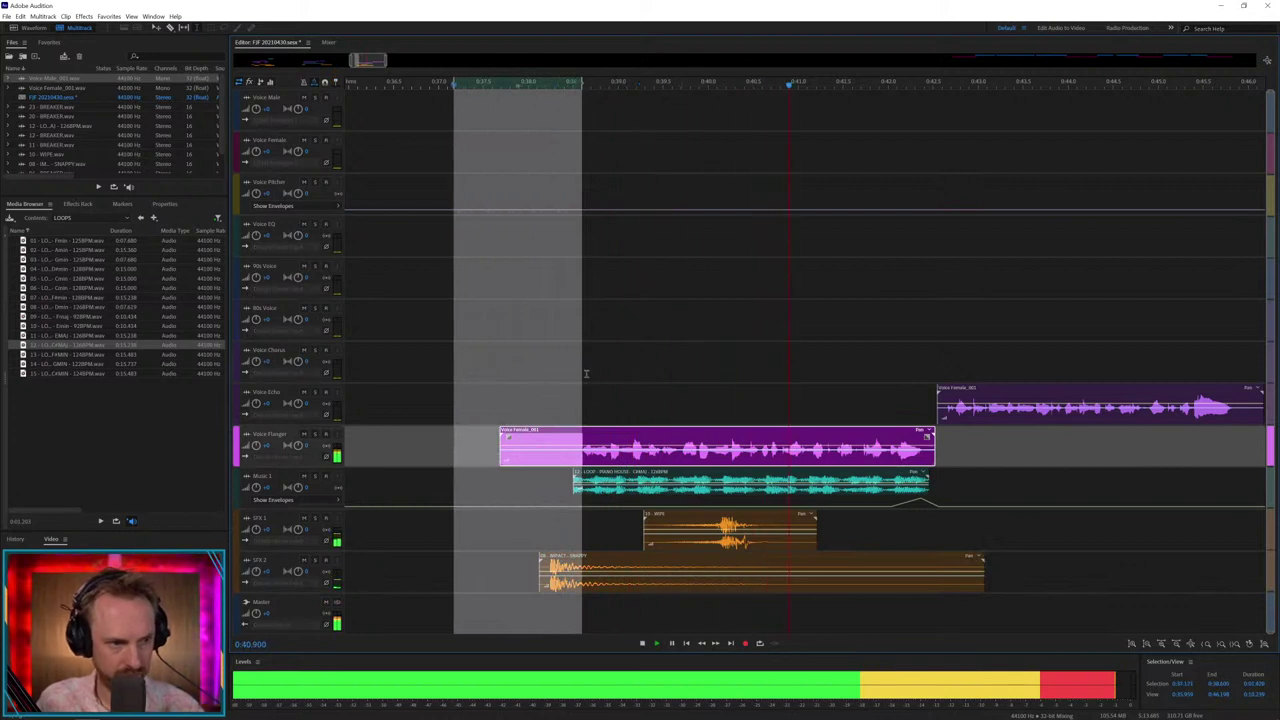
{"action": "key", "text": "Delete"}
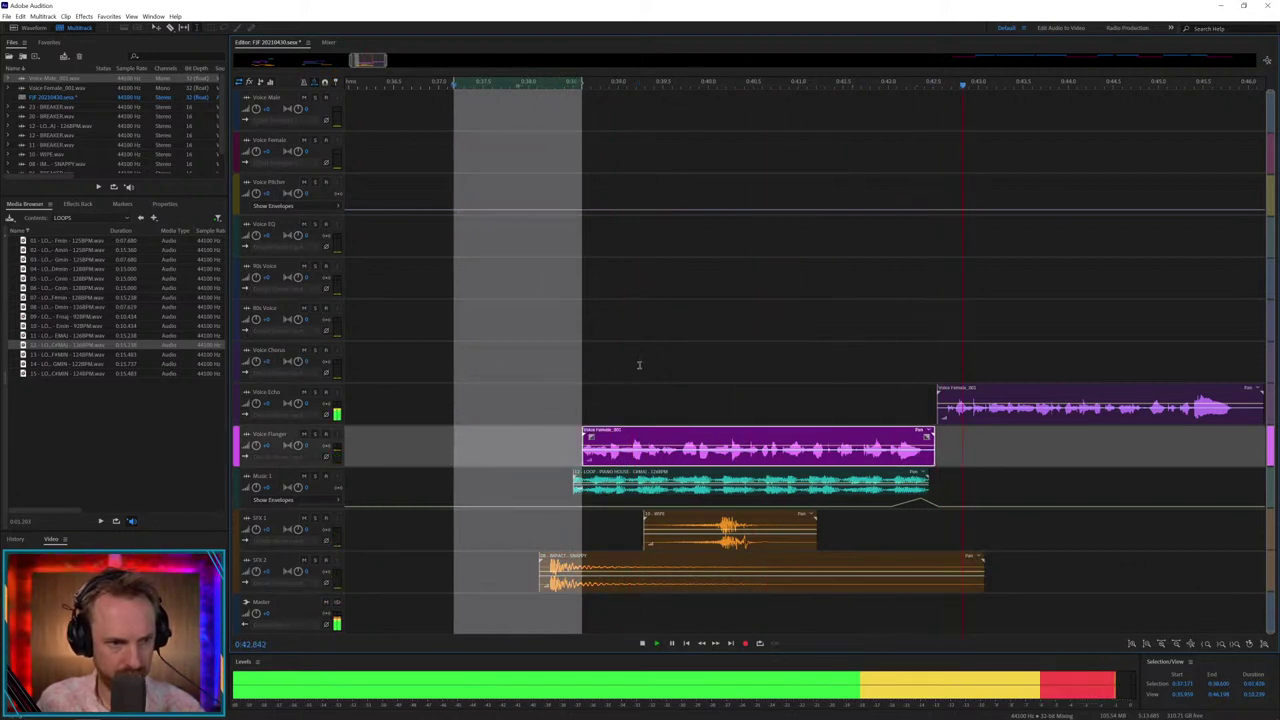
{"action": "left_click", "coordinate": [634, 366]}
{"action": "key", "text": "space"}
- Add 01 - BREAKER from the BREAKERS folder to SFX 1 at about 0:42.0 and audition the transition to Voice Echo
{"action": "left_click", "coordinate": [143, 218]}
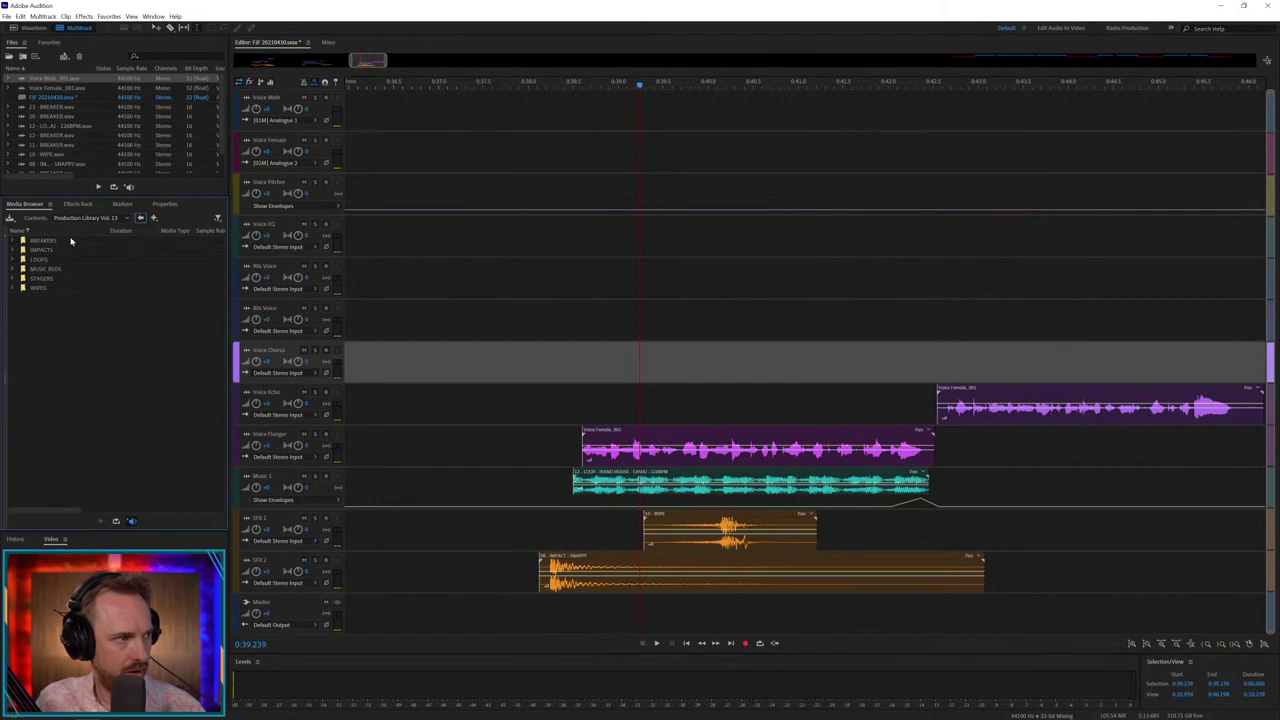
{"action": "double_click", "coordinate": [50, 241]}
{"action": "left_click_drag", "start_coordinate": [50, 241], "coordinate": [933, 525]}
{"action": "left_click", "coordinate": [866, 530]}
{"action": "key", "text": "space"}
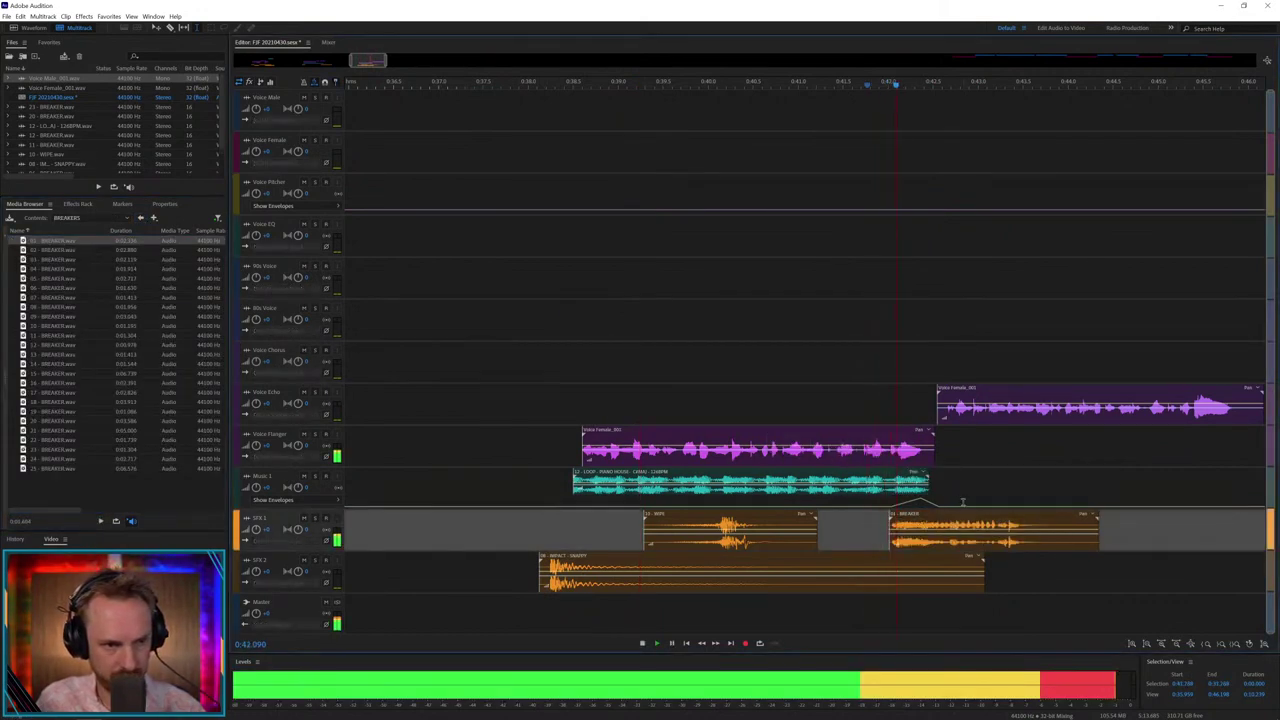
{"action": "key", "text": "space"}
- Split the Voice Echo clip at about 0:43.9, move the second part to Voice Chorus, and audition it
{"action": "left_click", "coordinate": [1062, 414]}
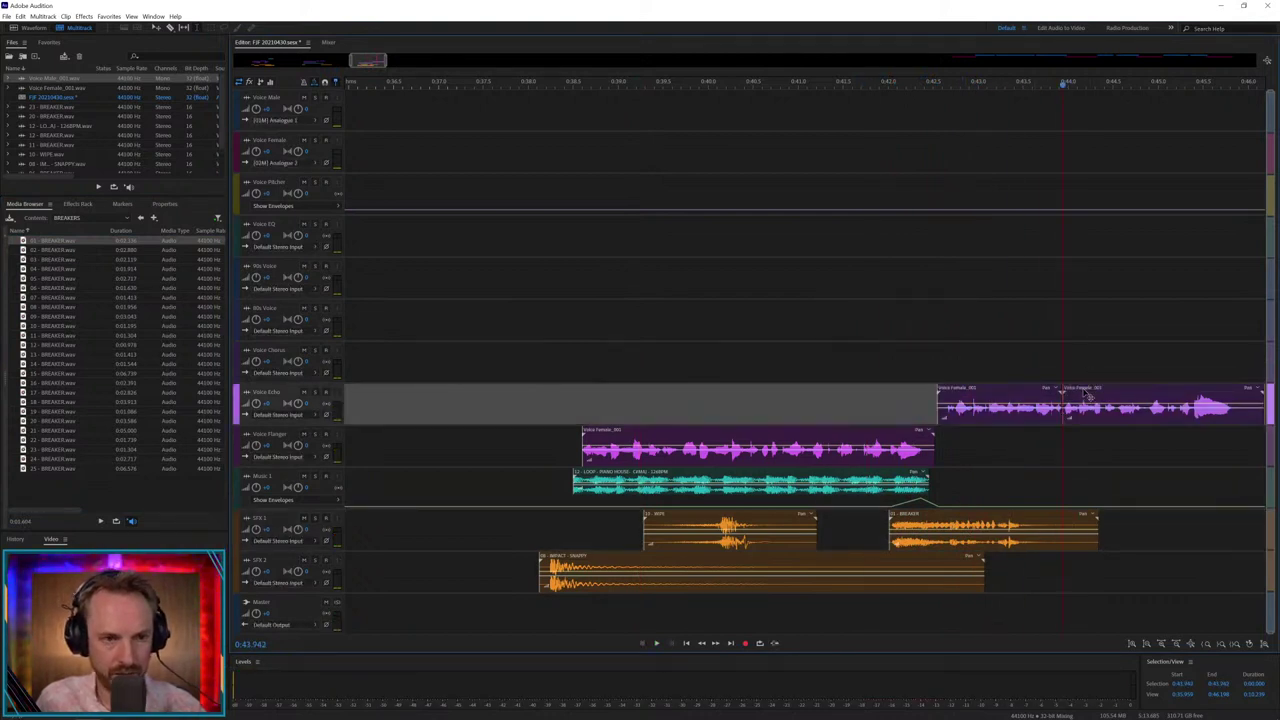
{"action": "left_click_drag", "start_coordinate": [1088, 397], "coordinate": [1086, 358]}
{"action": "left_click", "coordinate": [1046, 360]}
{"action": "key", "text": "space"}
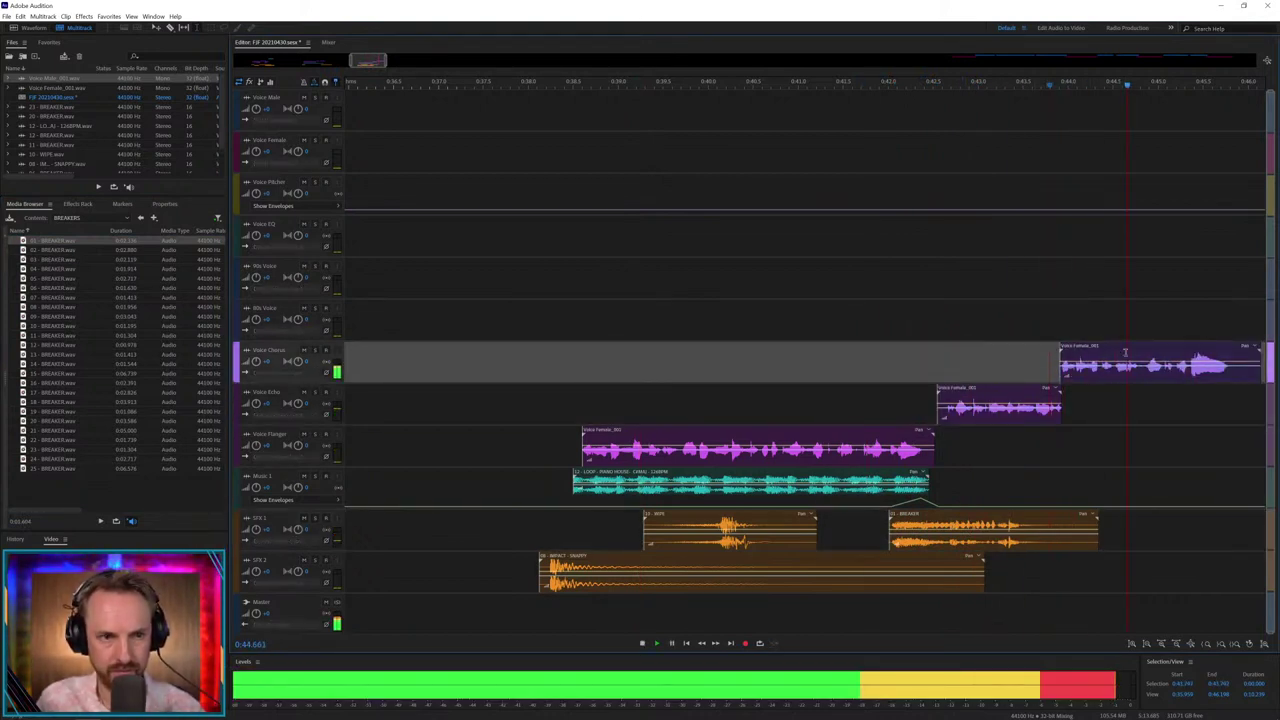
{"action": "key", "text": "space"}
- Audition the female Voice Chorus clip from about 0:44.7 to check its ending
{"action": "left_click_drag", "start_coordinate": [1232, 373], "coordinate": [1268, 365]}
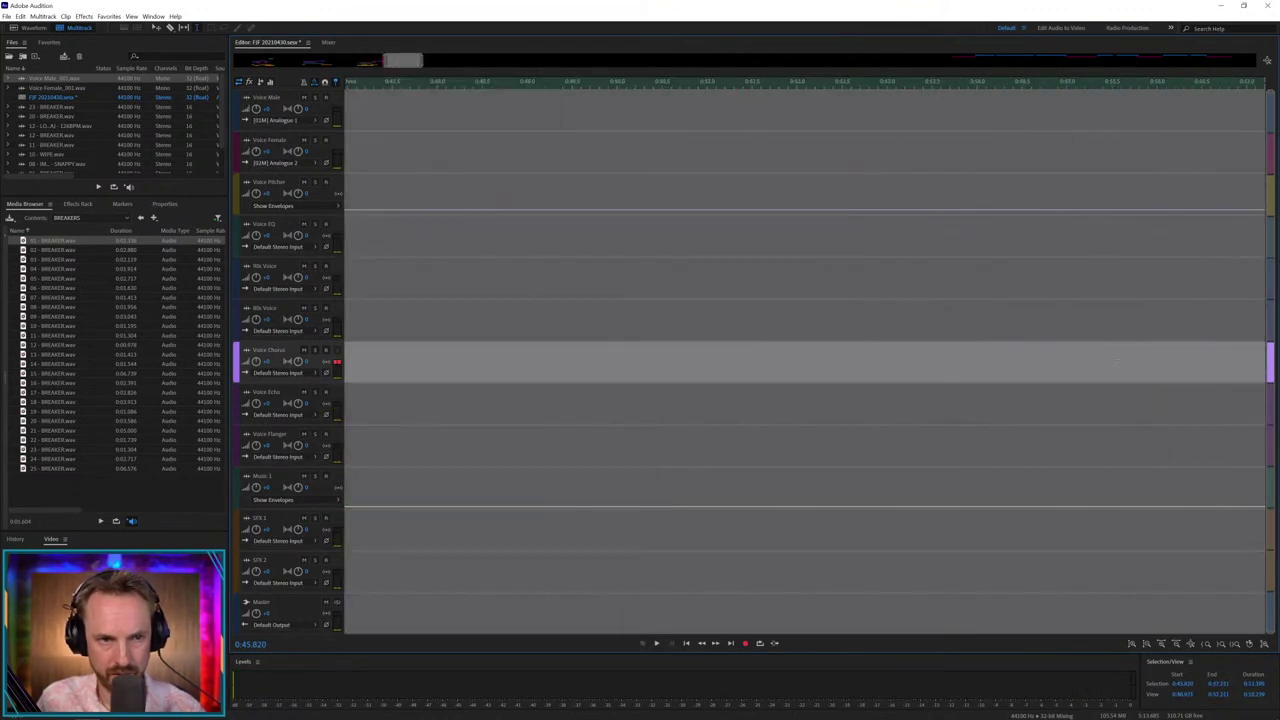
{"action": "left_click", "coordinate": [739, 373]}
{"action": "scroll", "coordinate": [591, 90], "scroll_direction": "down", "scroll_amount": 5}
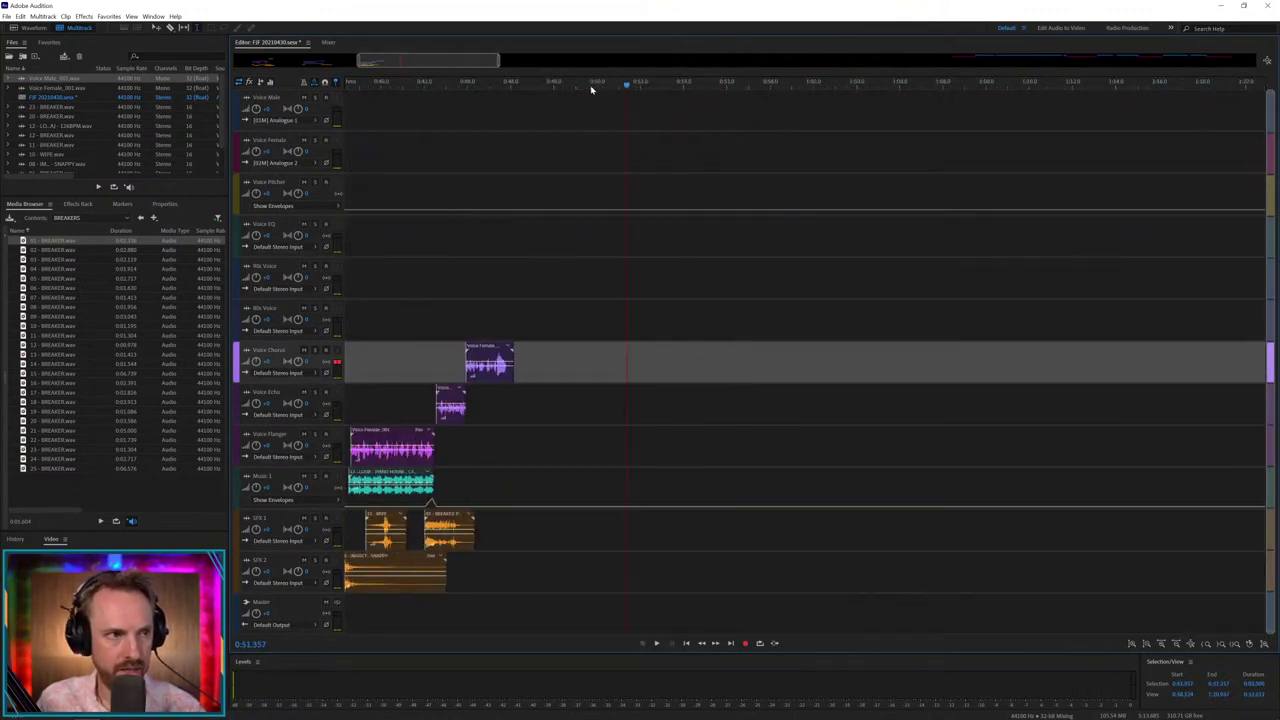
{"action": "left_click", "coordinate": [529, 126]}
{"action": "key", "text": "space"}
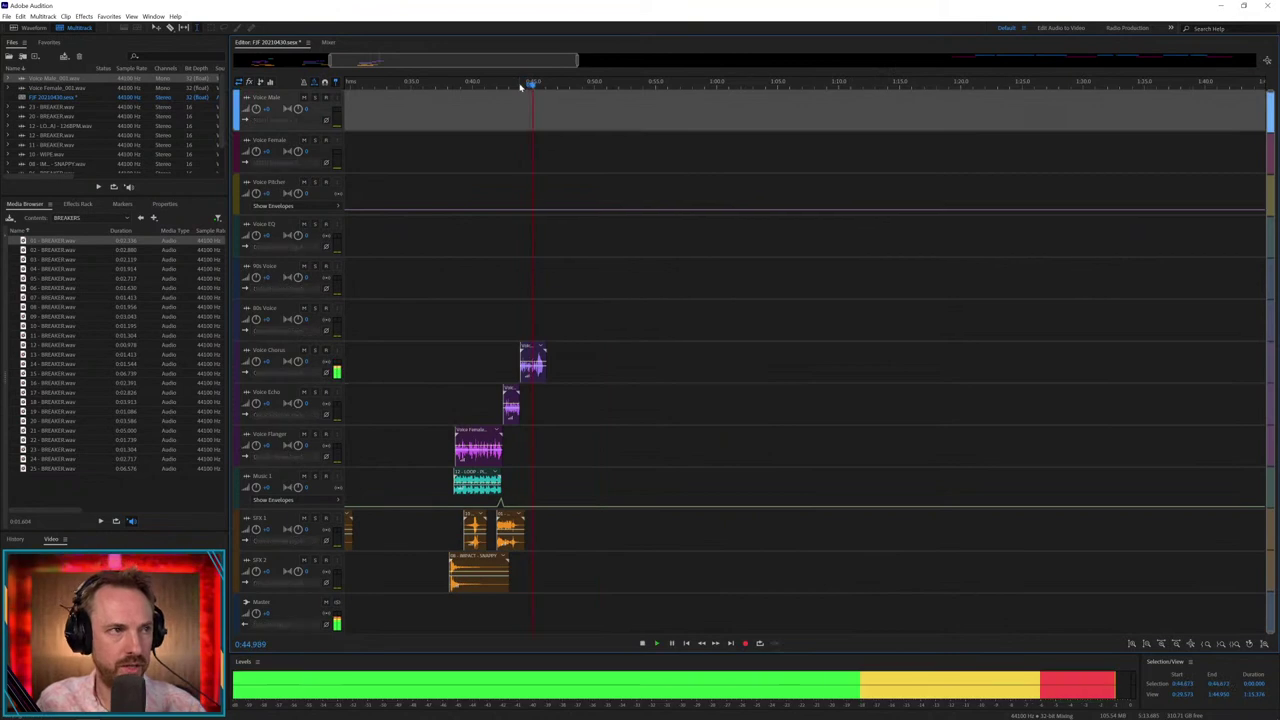
{"action": "scroll", "coordinate": [523, 83], "scroll_direction": "up", "scroll_amount": 3}
{"action": "key", "text": "space"}
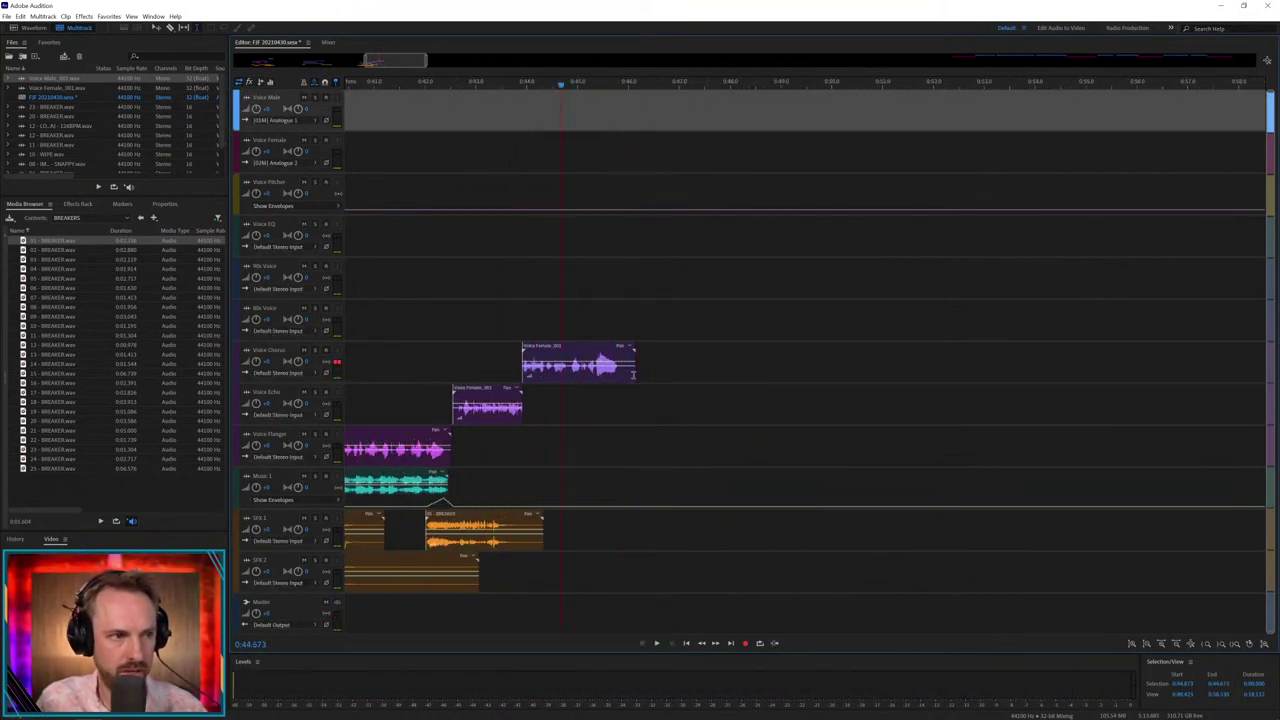
- Audition the end of the female Voice Chorus clip, and trim it to about 0:45.9 with a short fade-out
{"action": "left_click_drag", "start_coordinate": [630, 372], "coordinate": [760, 372]}
{"action": "left_click", "coordinate": [589, 401]}
{"action": "key", "text": "space"}
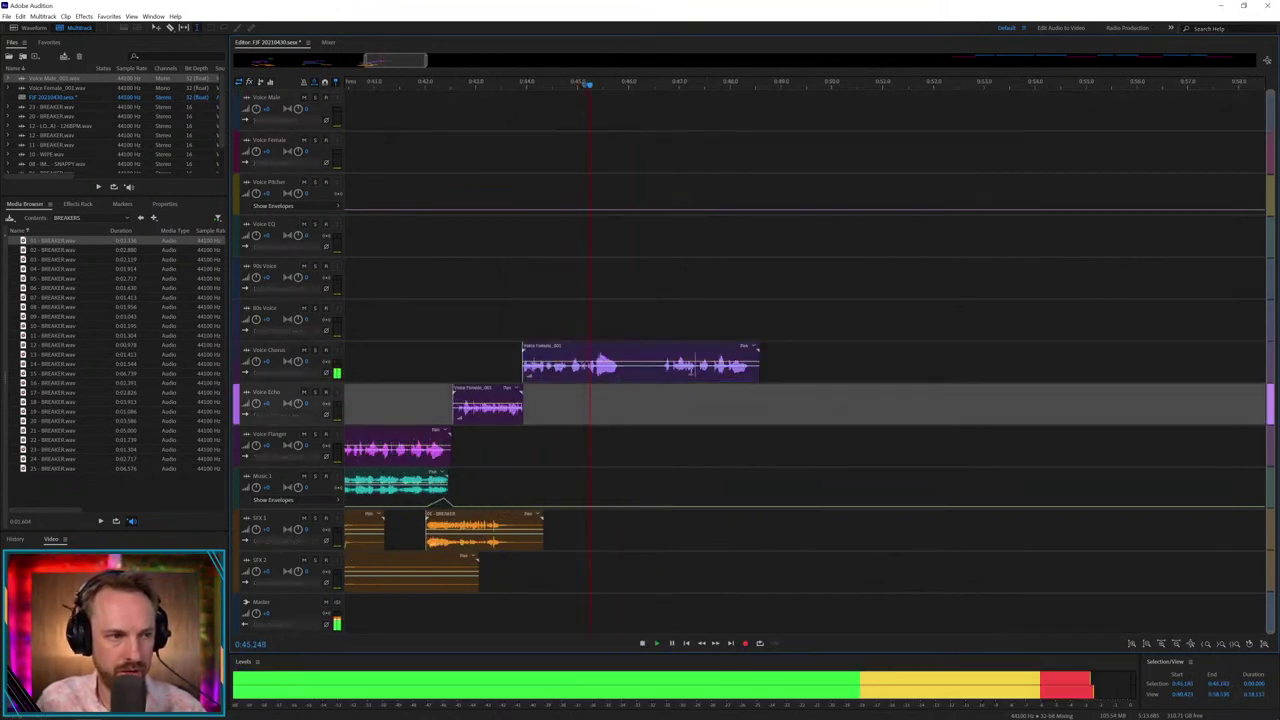
{"action": "key", "text": "space"}
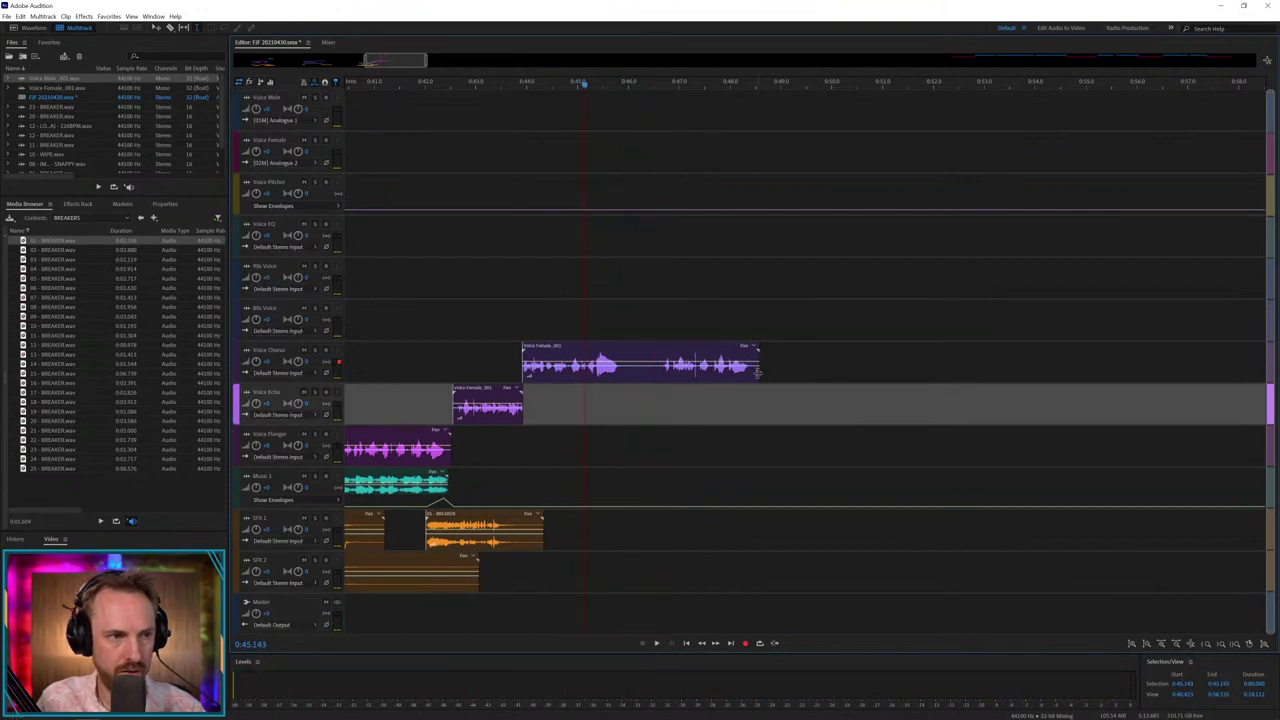
{"action": "left_click_drag", "start_coordinate": [758, 372], "coordinate": [583, 389]}
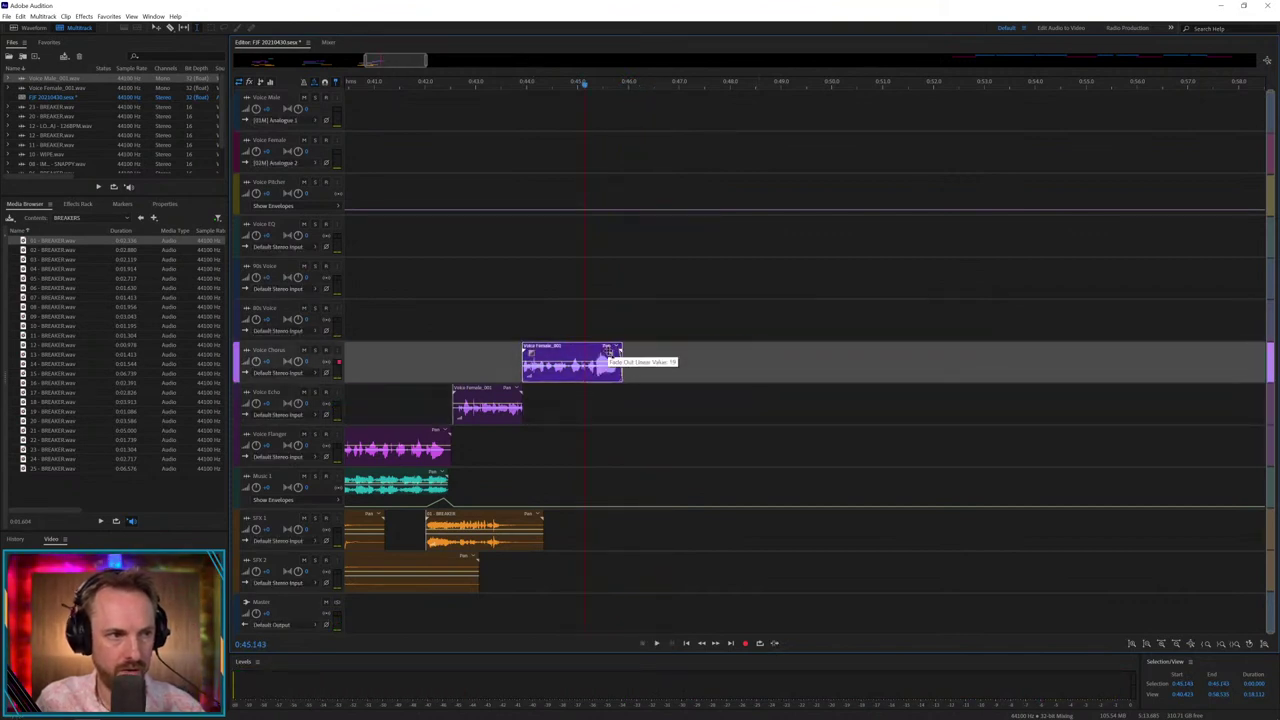
{"action": "left_click", "coordinate": [605, 287]}
- Move the first remaining Voice Female clip to the Voice Flanger track so that it starts at about 0:50.6
{"action": "key", "text": "backslash"}
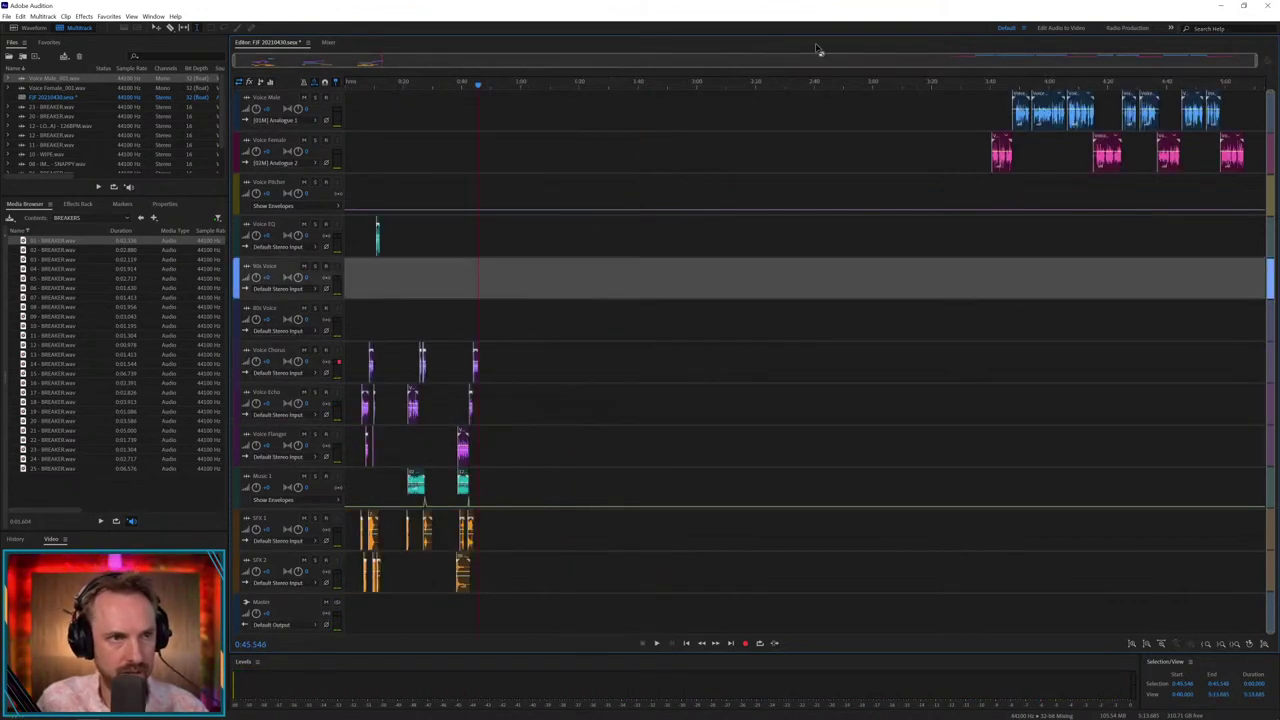
{"action": "right_click", "coordinate": [1000, 140]}
{"action": "left_click", "coordinate": [963, 282]}
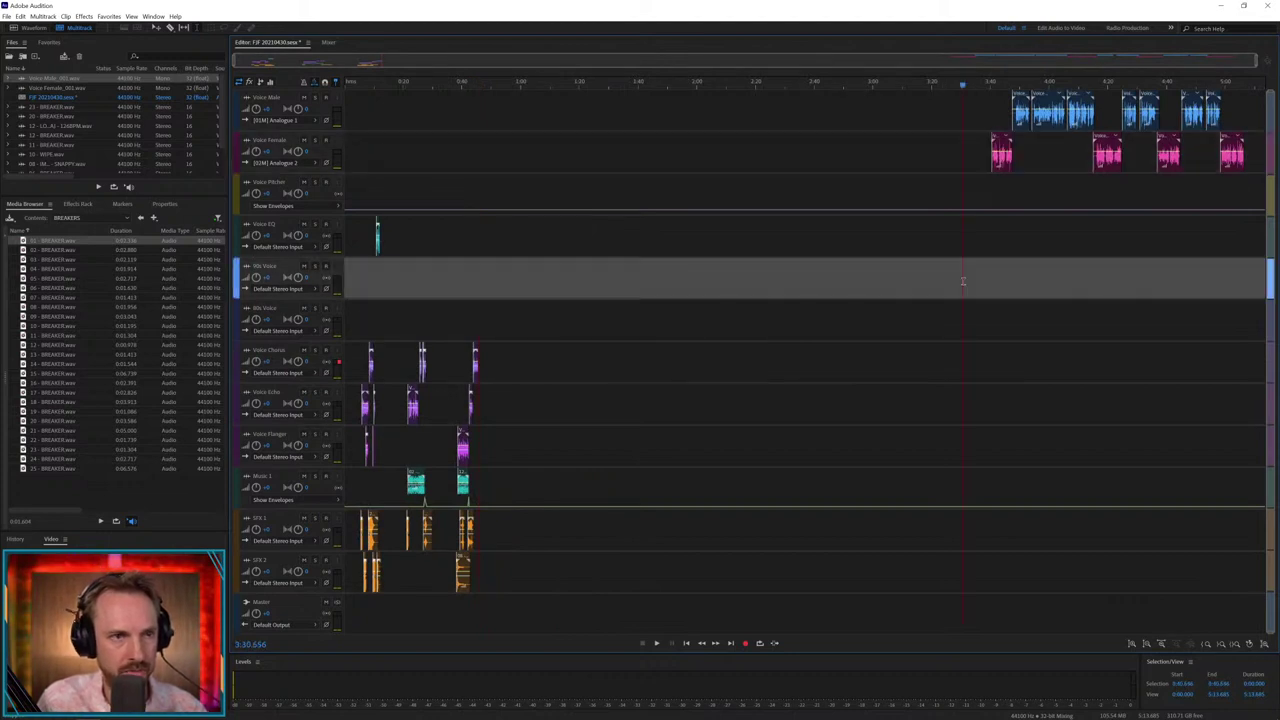
{"action": "left_click_drag", "start_coordinate": [1003, 141], "coordinate": [838, 289]}
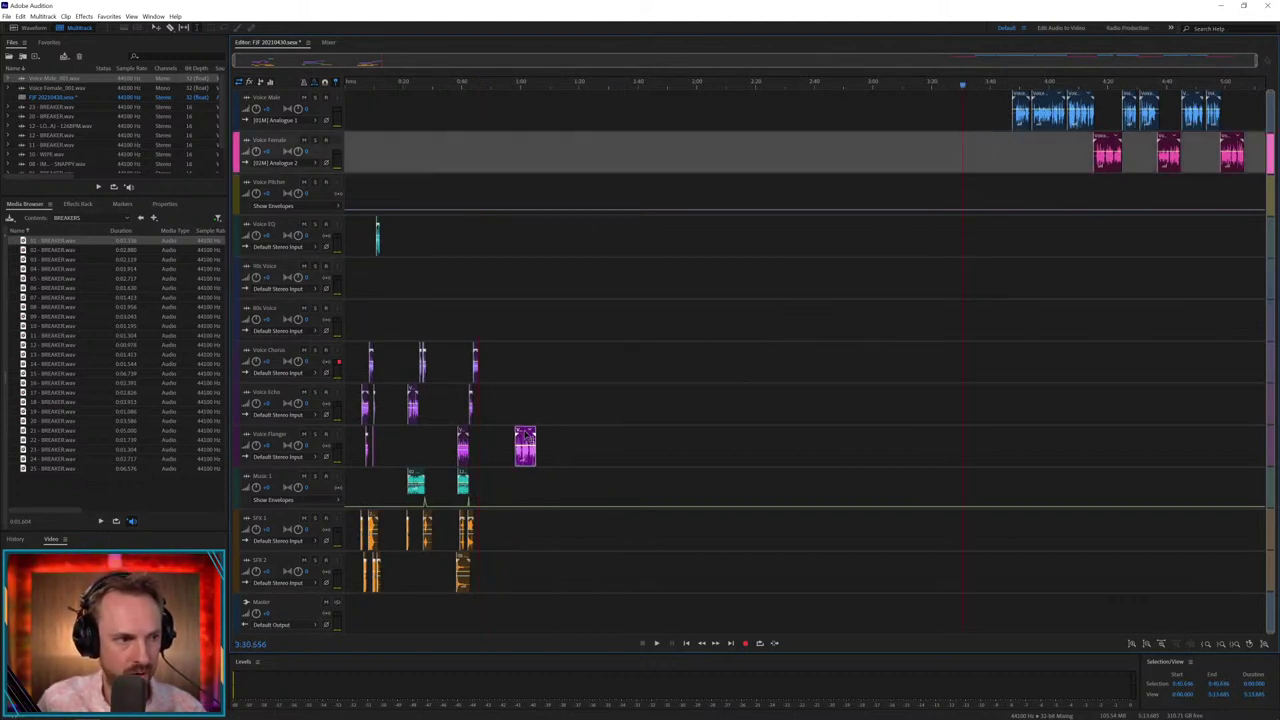
{"action": "left_click", "coordinate": [508, 418]}
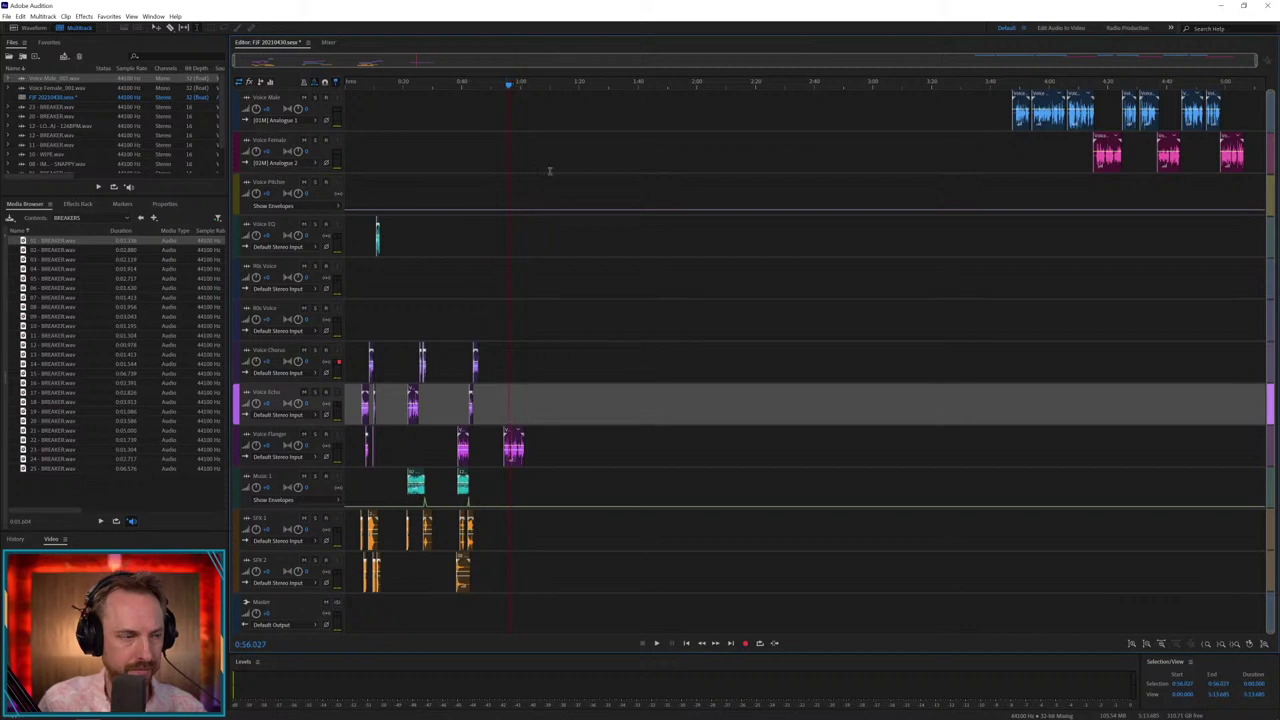
{"action": "scroll", "coordinate": [547, 62], "scroll_direction": "up", "scroll_amount": 1}
{"action": "scroll", "coordinate": [457, 82], "scroll_direction": "up", "scroll_amount": 5}
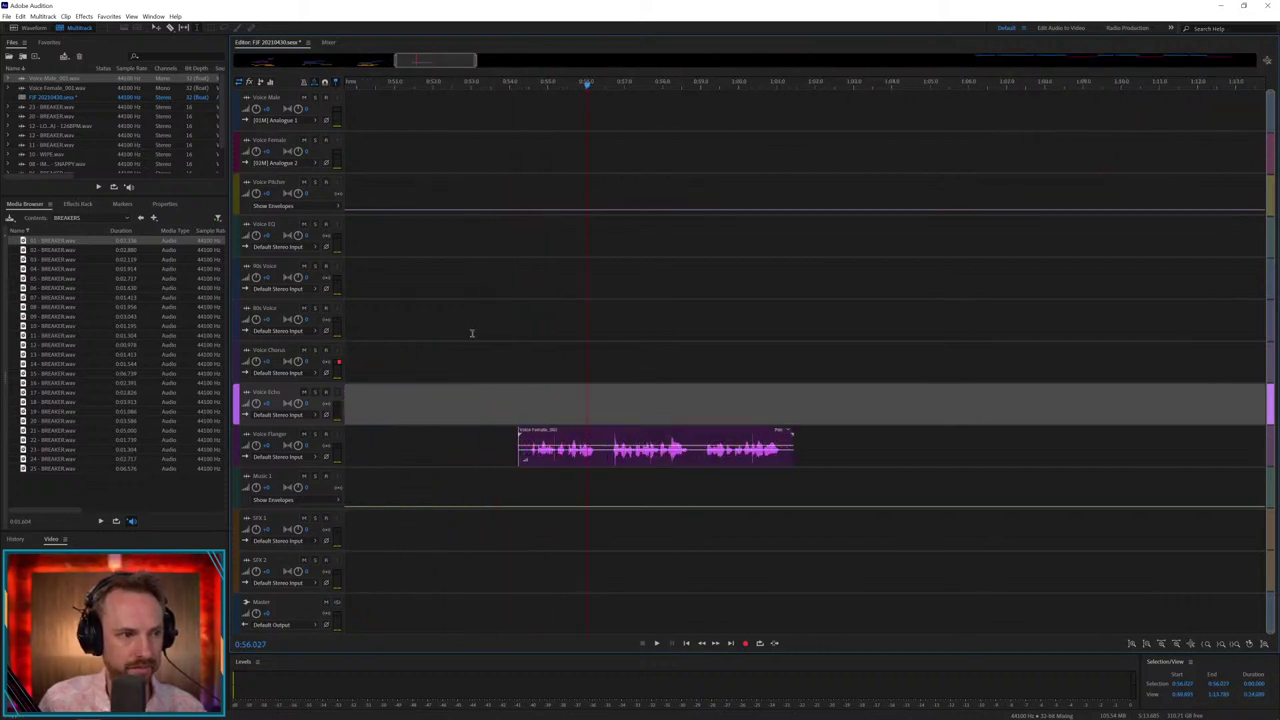
{"action": "left_click_drag", "start_coordinate": [536, 437], "coordinate": [397, 441]}
{"action": "left_click_drag", "start_coordinate": [386, 398], "coordinate": [342, 408]}
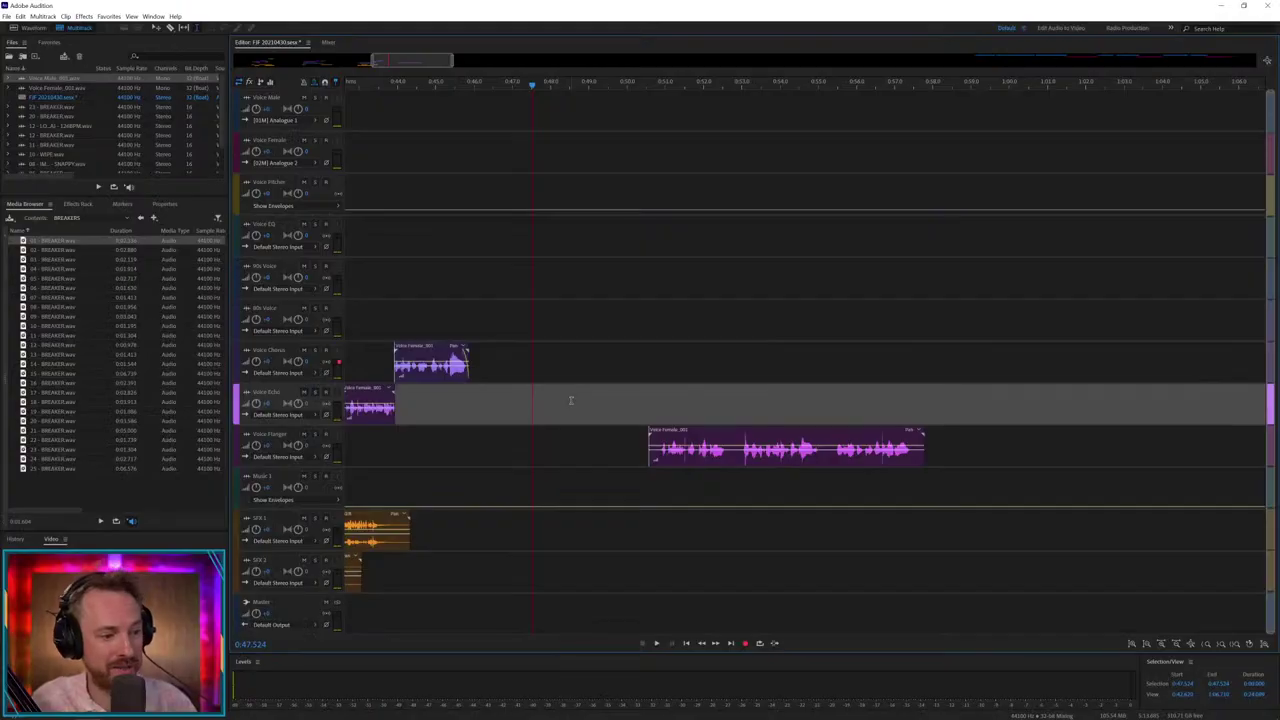
- Add 18 - BREAKER to SFX 1 at about 0:50.4, just ahead of the Voice Flanger clip, and audition them together
{"action": "left_click", "coordinate": [660, 480]}
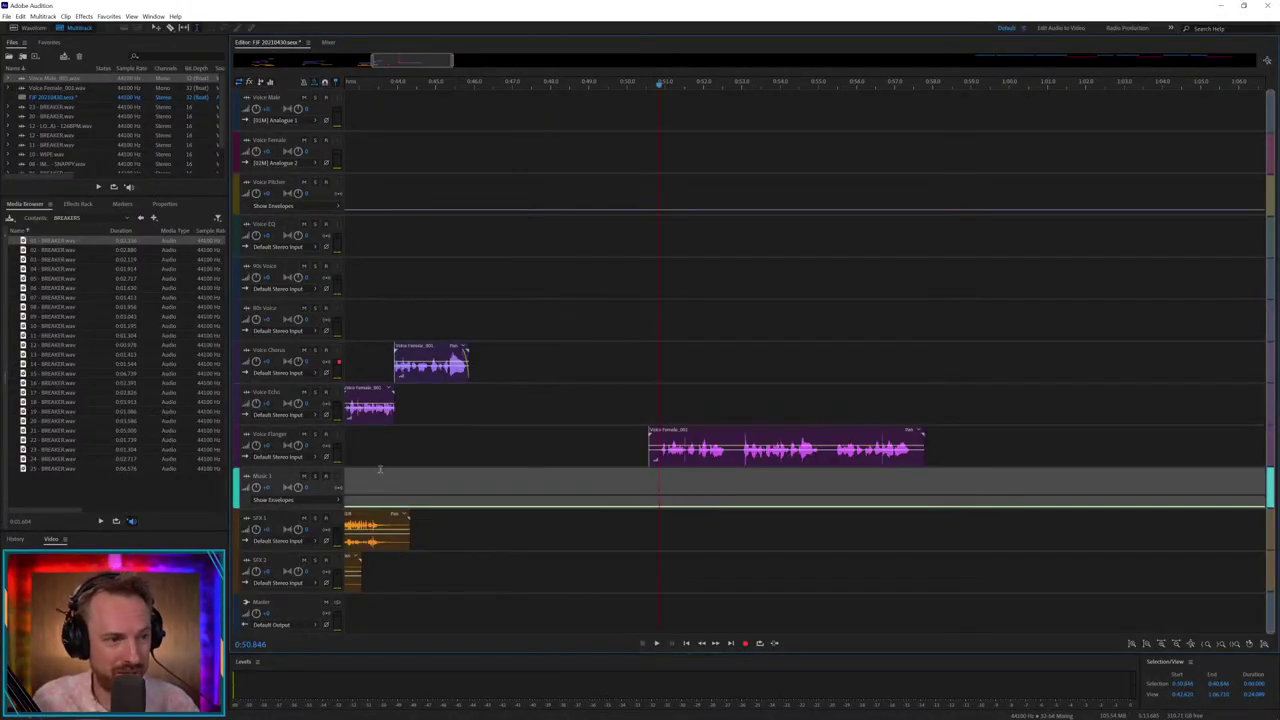
{"action": "key", "text": "space"}
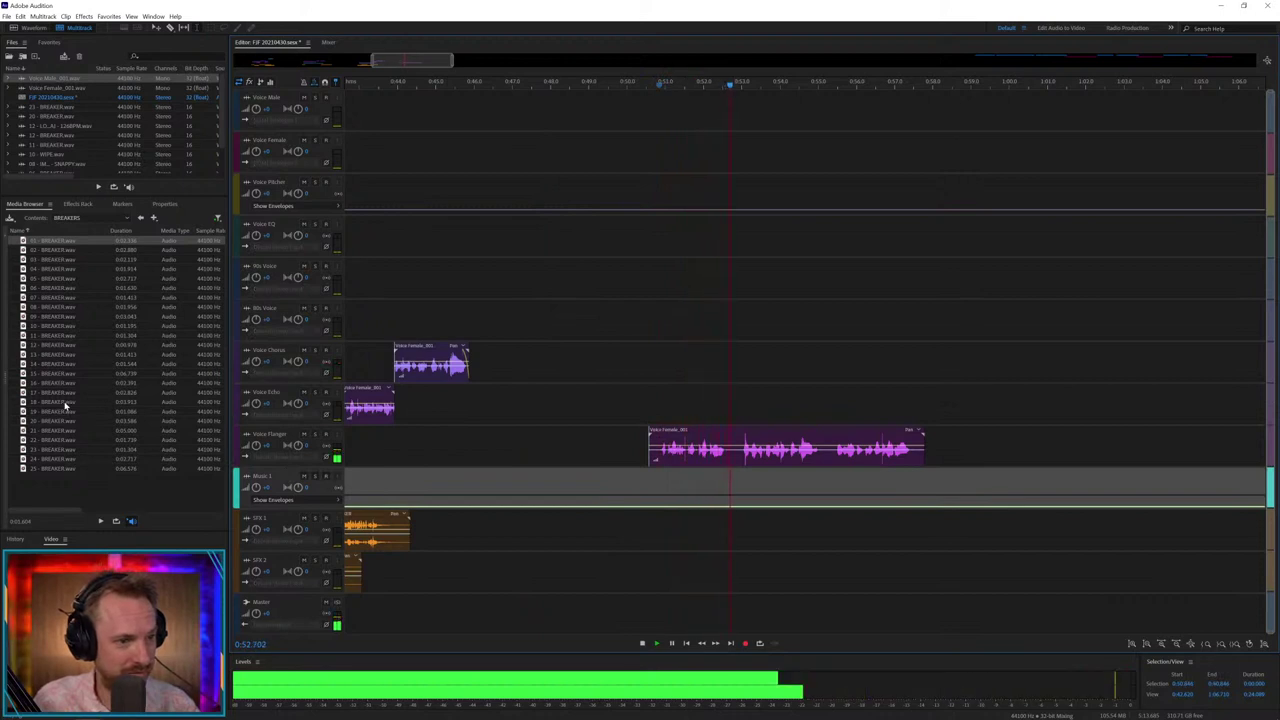
{"action": "left_click_drag", "start_coordinate": [65, 405], "coordinate": [645, 532]}
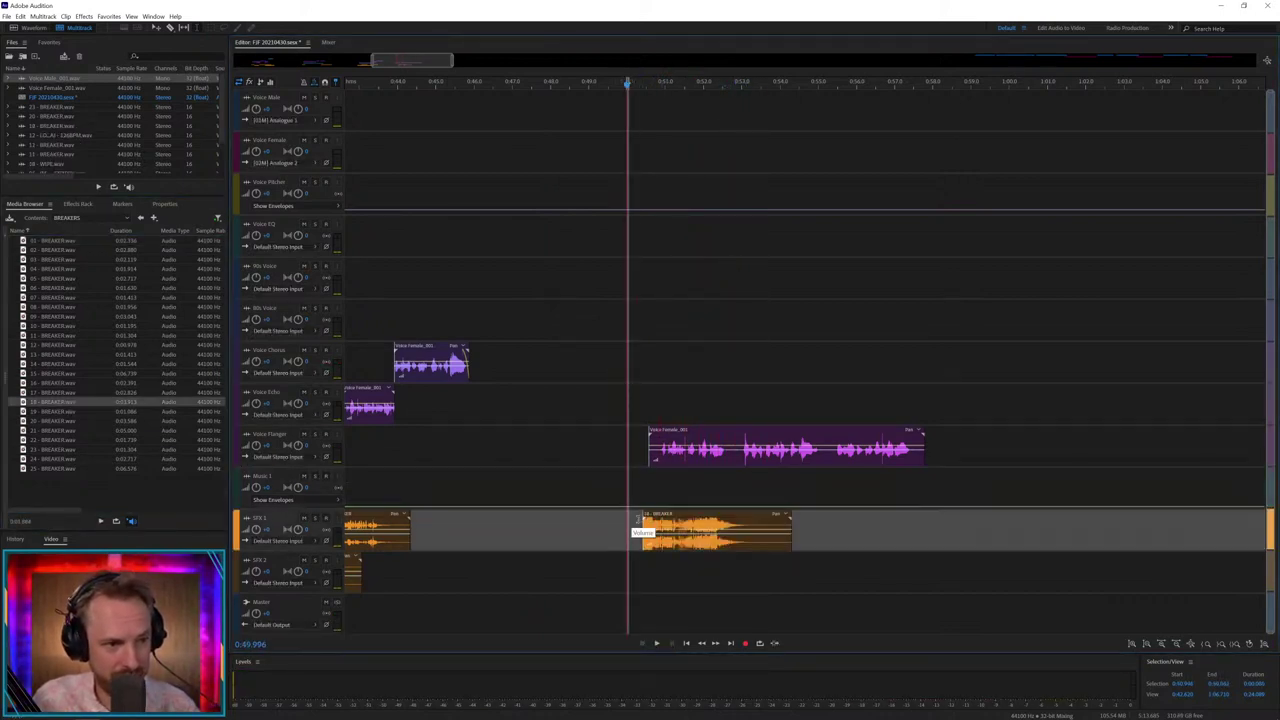
{"action": "left_click", "coordinate": [636, 519]}
{"action": "key", "text": "space"}
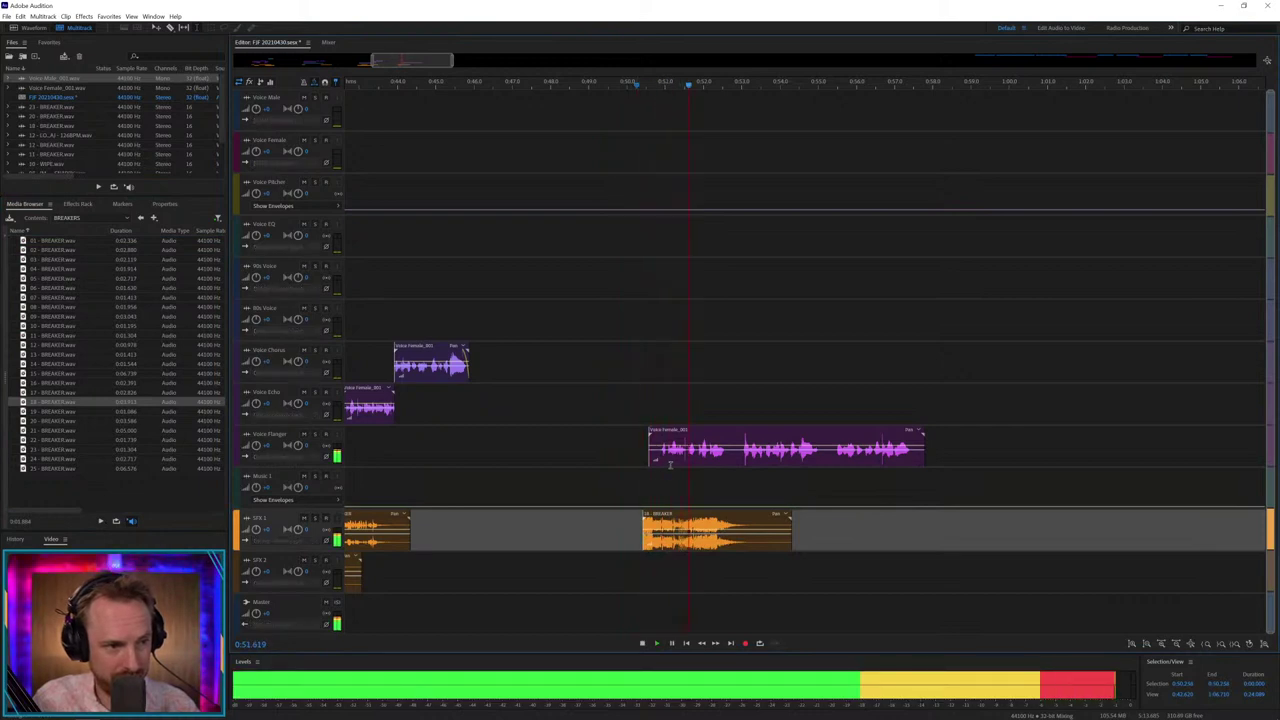
{"action": "key", "text": "space"}
- Copy the Voice Flanger section from about 0:51.8 to 0:52.6 and paste it twice onto Voice Pitcher, at about 0:52.2 and 0:52.8
{"action": "left_click", "coordinate": [700, 456]}
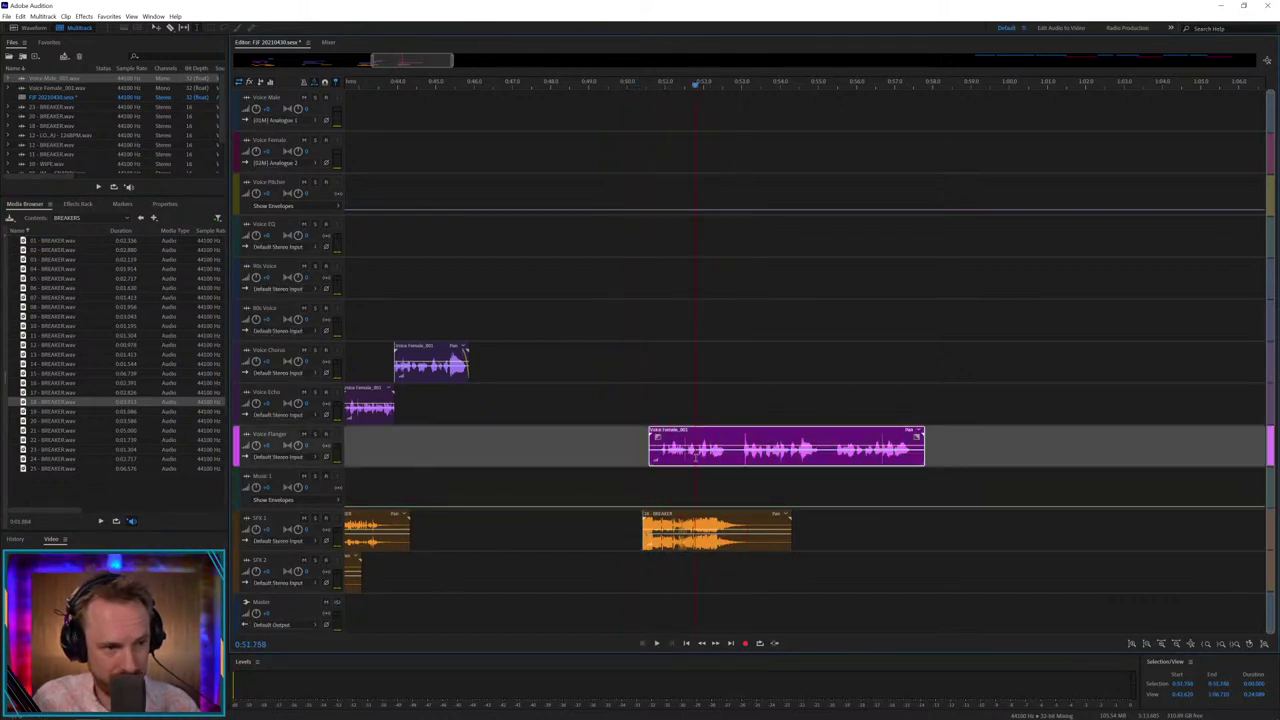
{"action": "left_click_drag", "start_coordinate": [704, 451], "coordinate": [725, 451]}
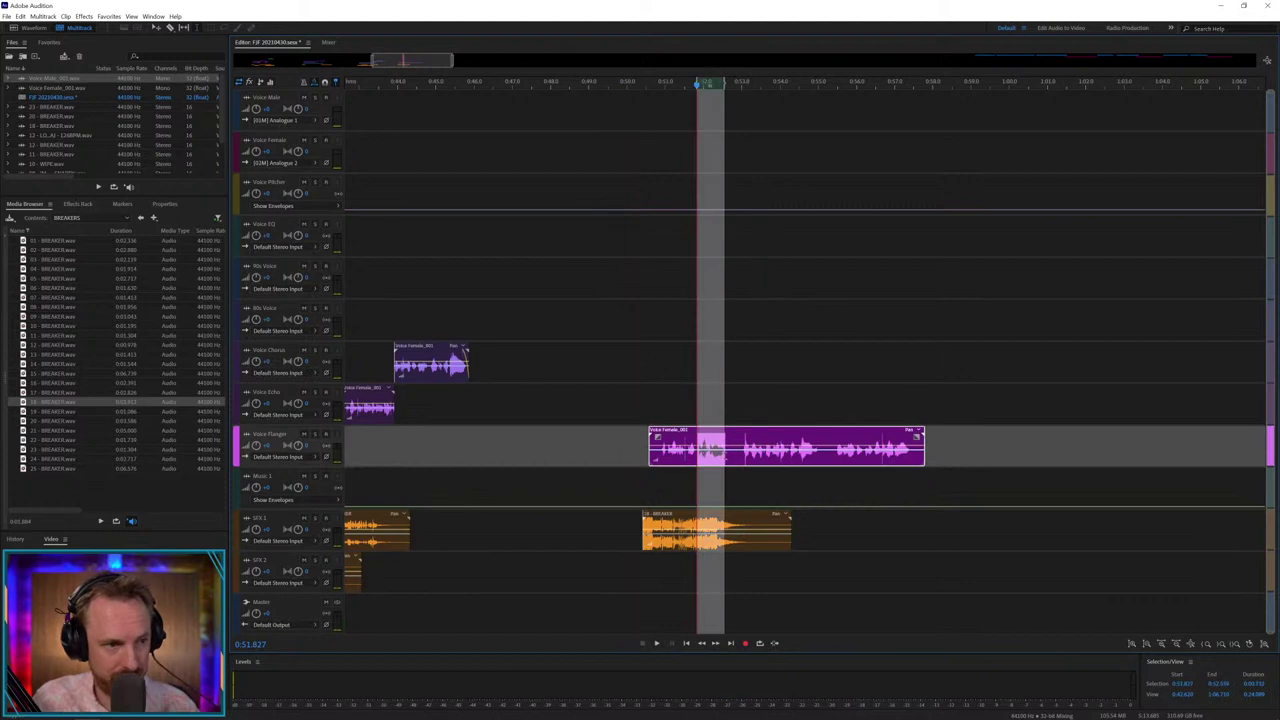
{"action": "left_click", "coordinate": [711, 181]}
{"action": "key", "text": "ctrl+v"}
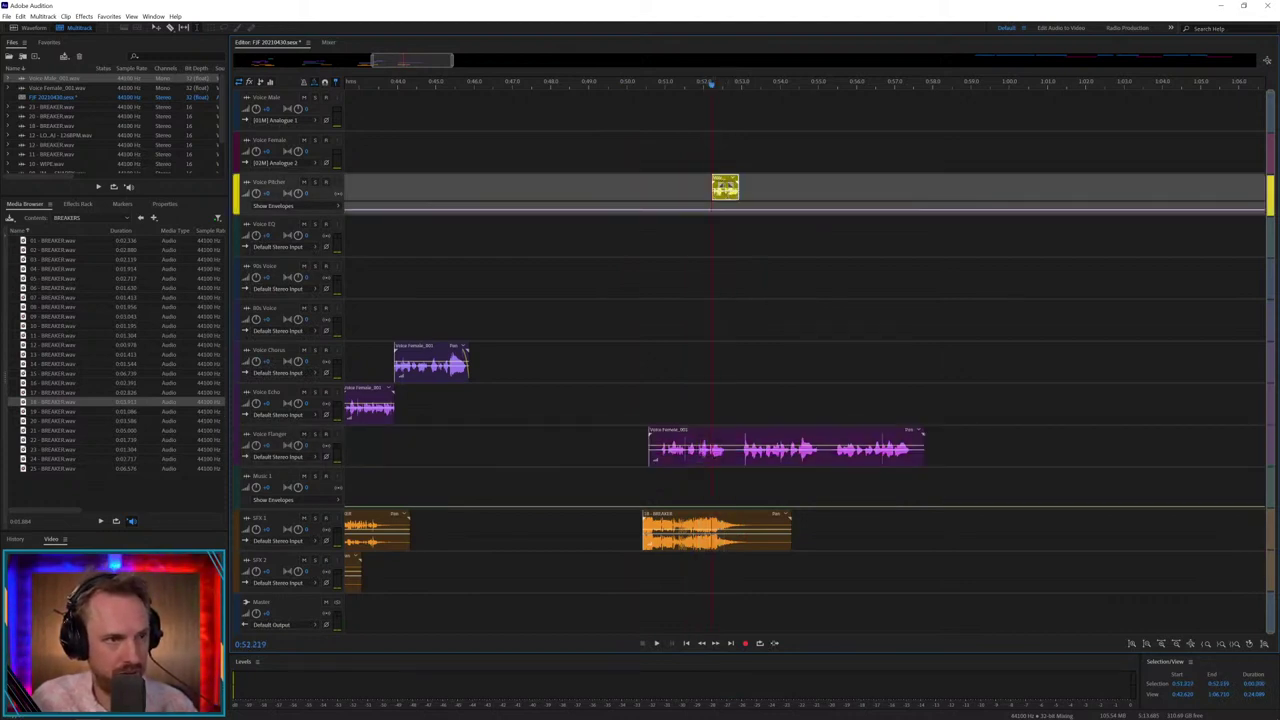
{"action": "key", "text": "ctrl+v"}
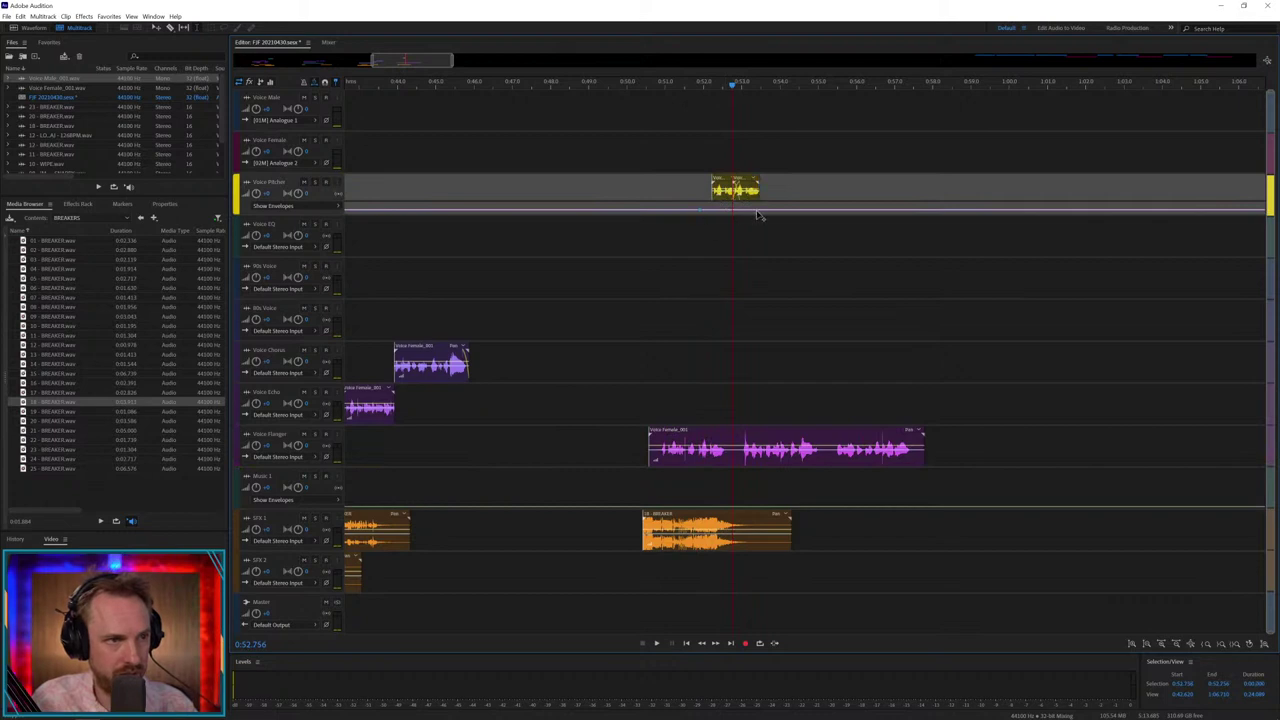
- Bend the Voice Pitcher envelope downward beneath the two pasted clips, with its low point near 0:53.5, and audition the effect
{"action": "left_click", "coordinate": [698, 234]}
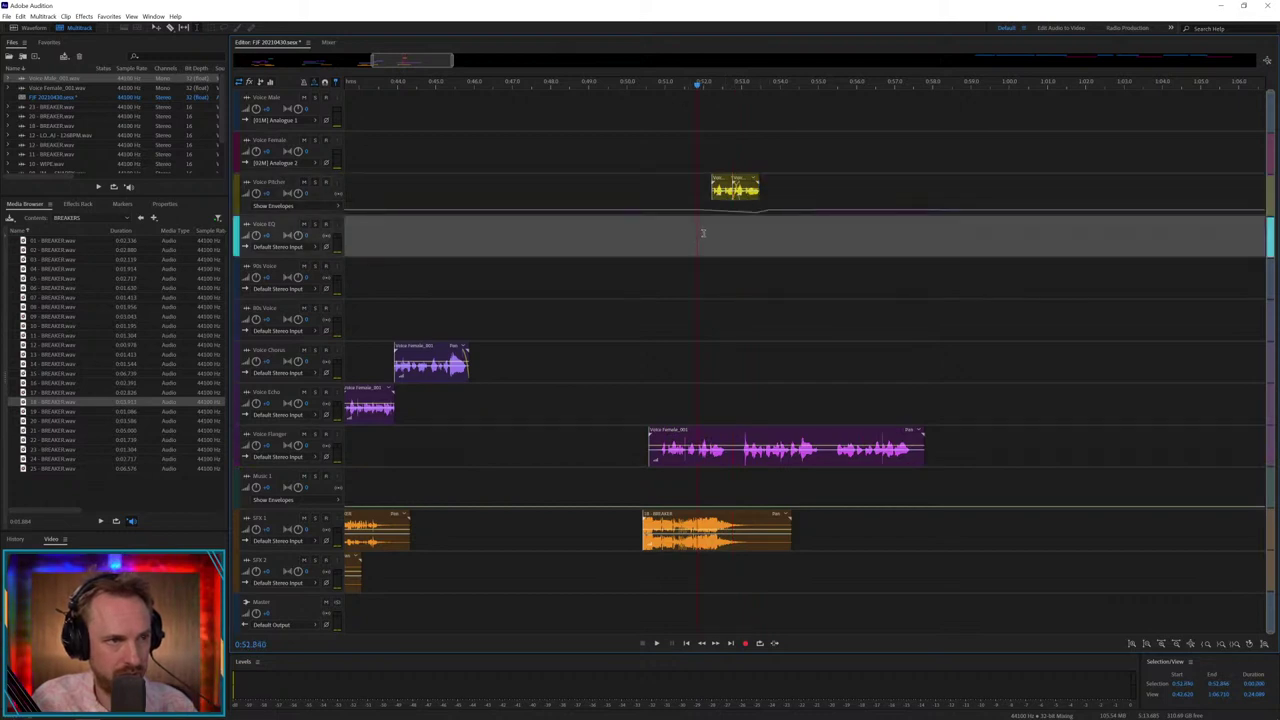
{"action": "key", "text": "space"}
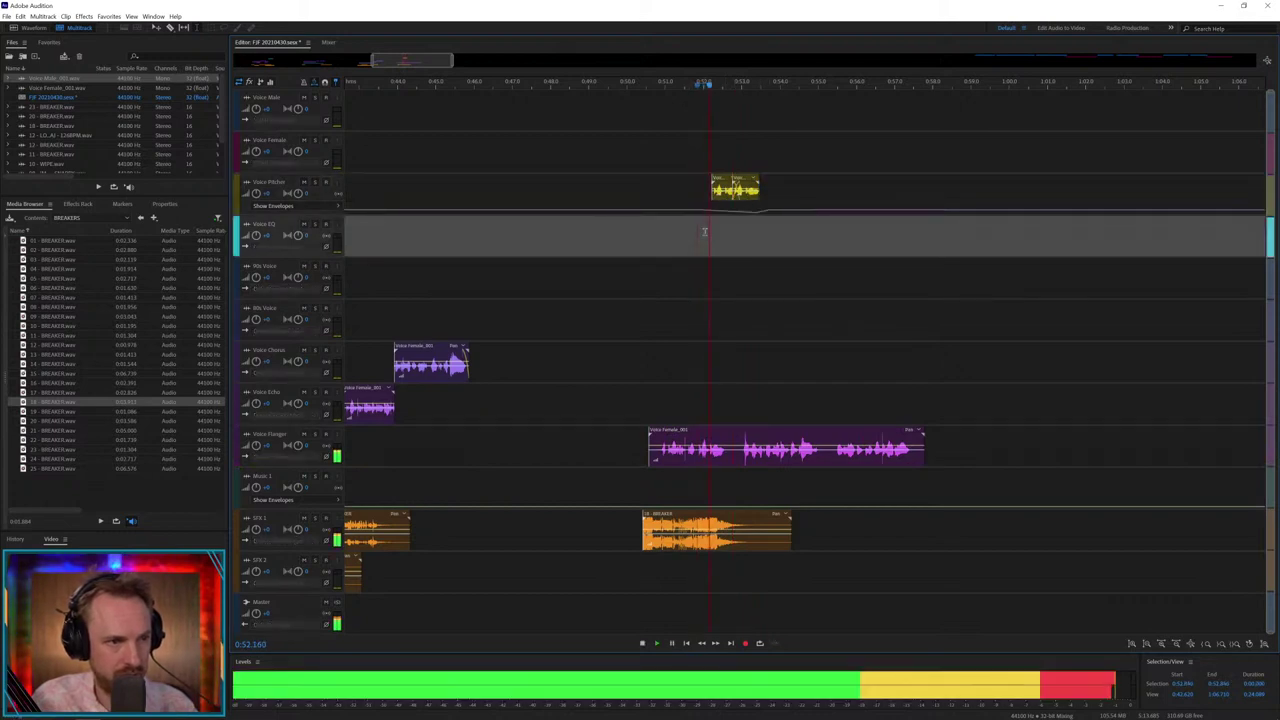
{"action": "key", "text": "space"}
{"action": "left_click", "coordinate": [757, 213]}
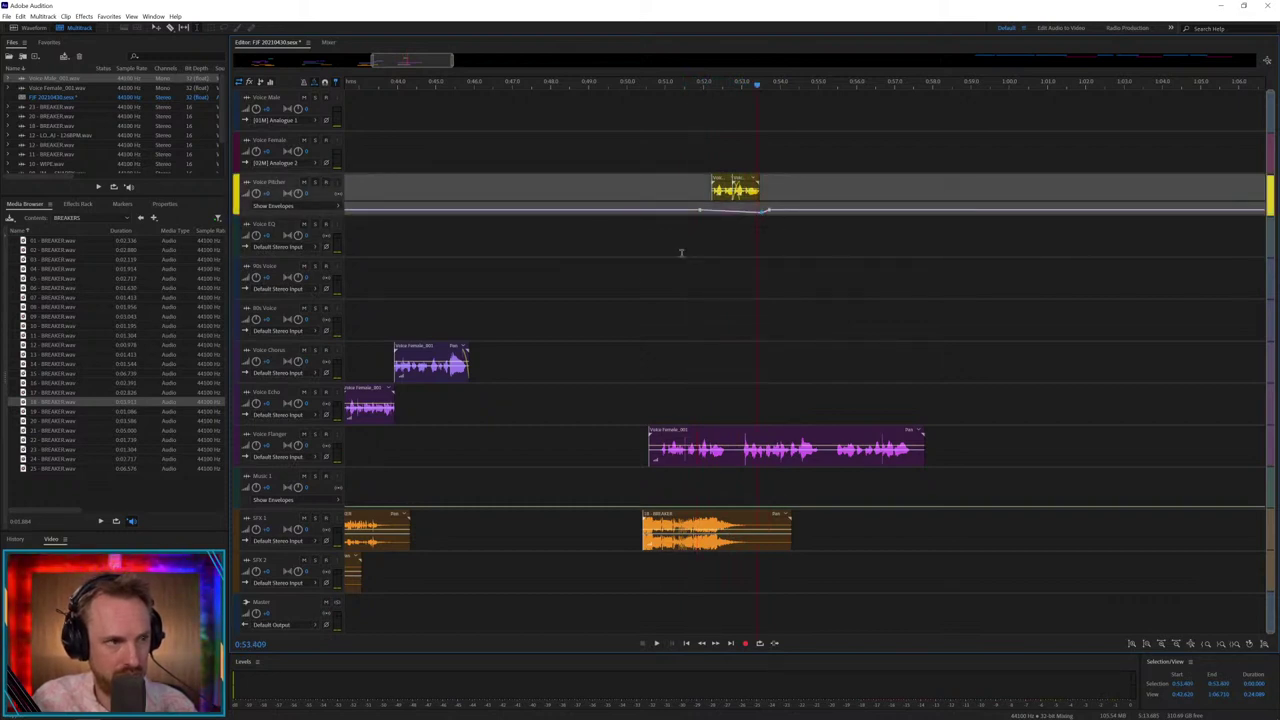
- Shift the Voice Pitcher clips, female Voice Flanger clip and 18 - BREAKER earlier together so the Flanger clip starts at about 0:45.5, and audition the join
{"action": "left_click", "coordinate": [428, 310]}
{"action": "key", "text": "space"}
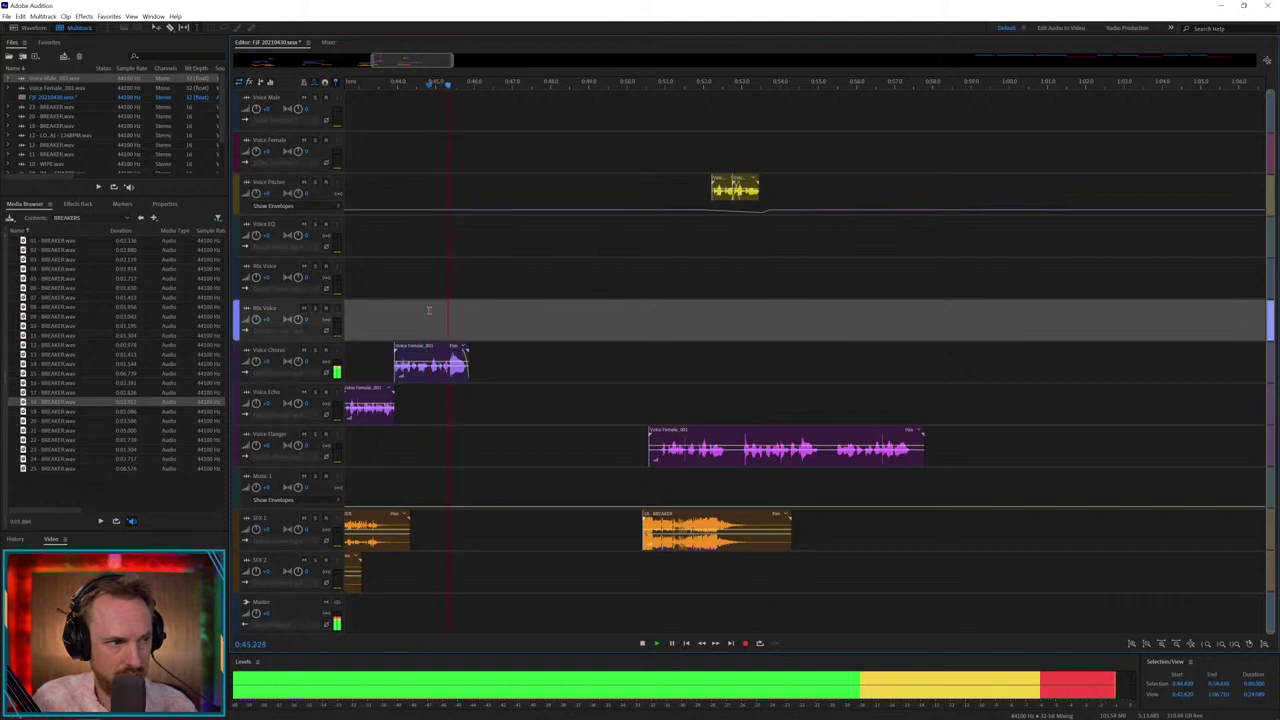
{"action": "left_click", "coordinate": [851, 385]}
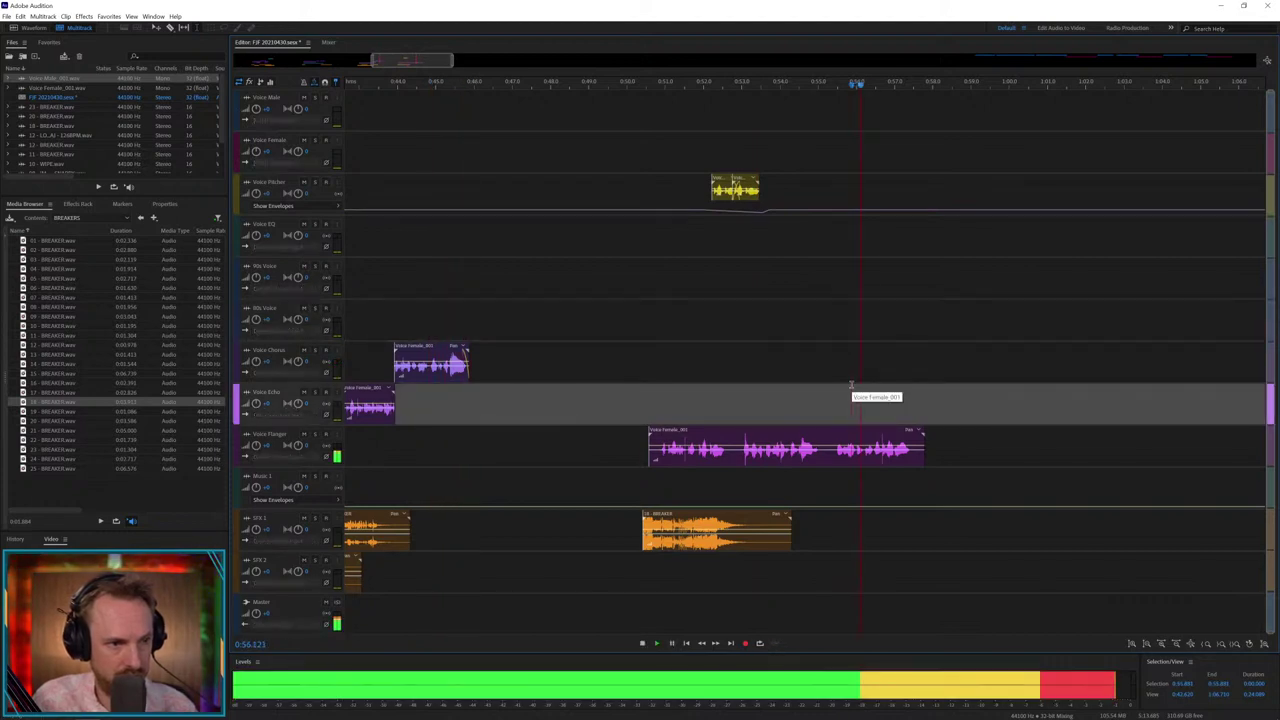
{"action": "key", "text": "space"}
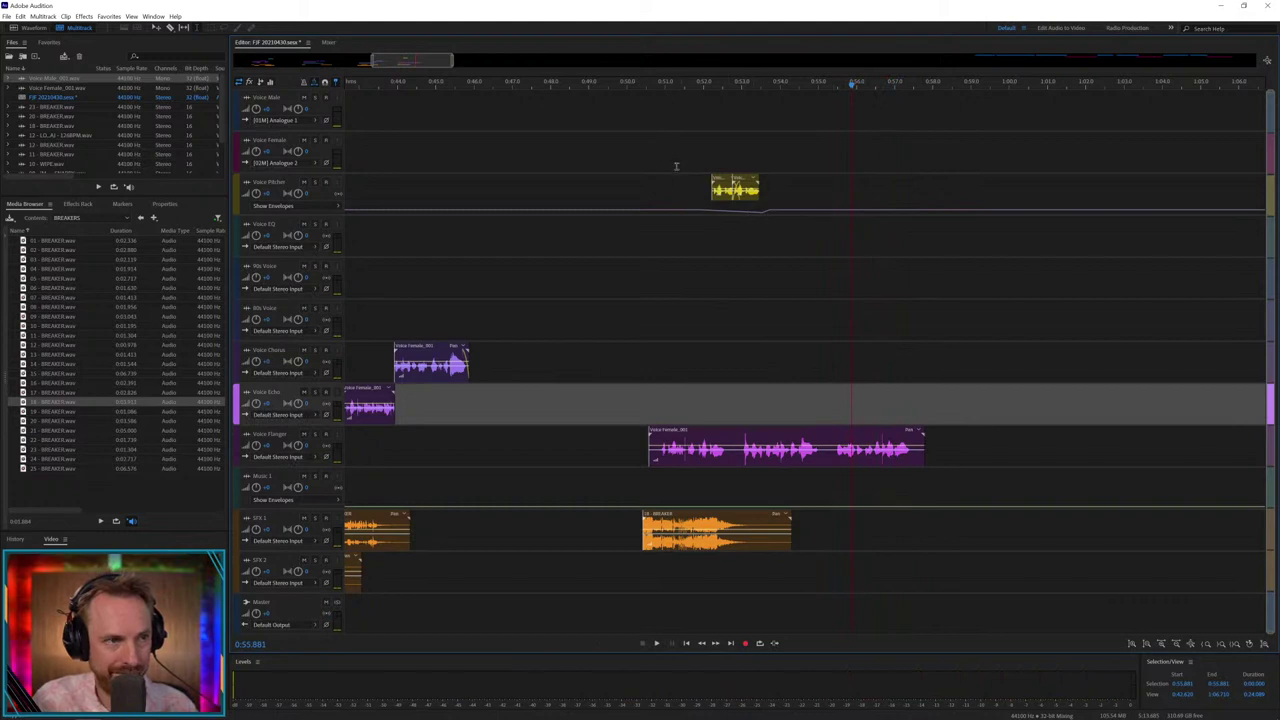
{"action": "left_click", "coordinate": [365, 187]}
{"action": "key", "text": "space"}
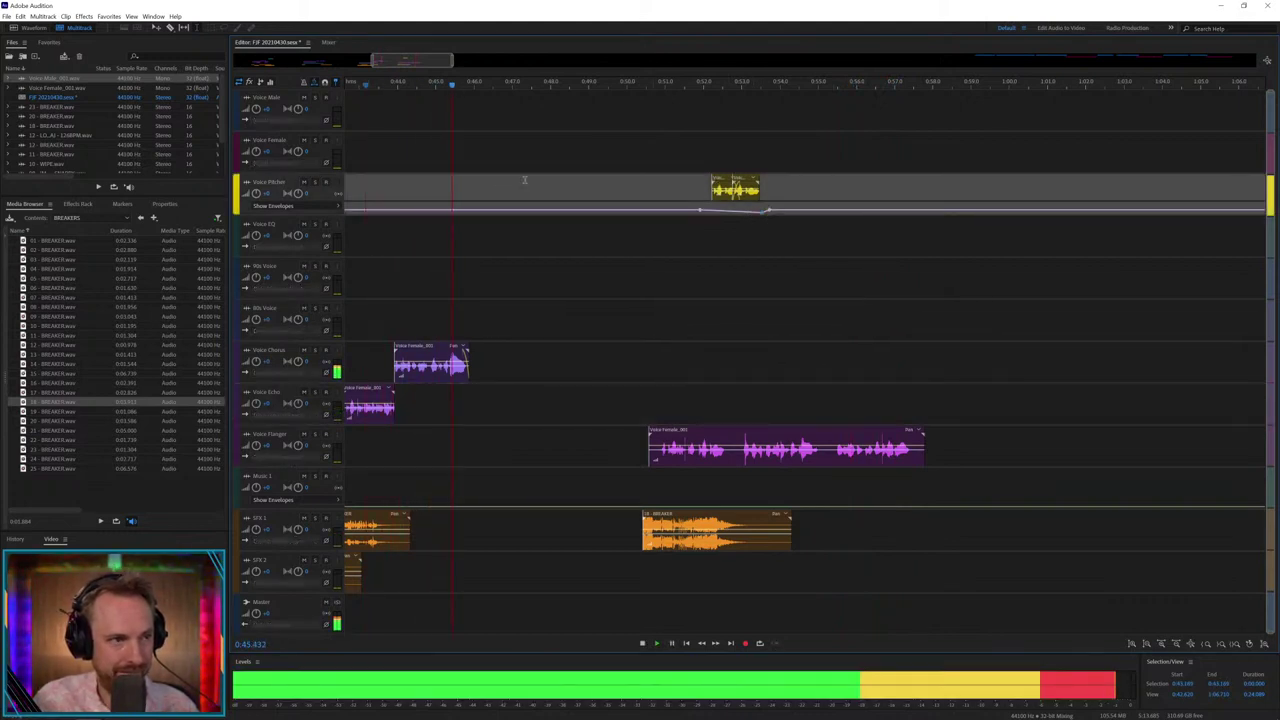
{"action": "left_click_drag", "start_coordinate": [600, 160], "coordinate": [1055, 543]}
{"action": "left_click_drag", "start_coordinate": [707, 433], "coordinate": [512, 433]}
{"action": "left_click", "coordinate": [449, 405]}
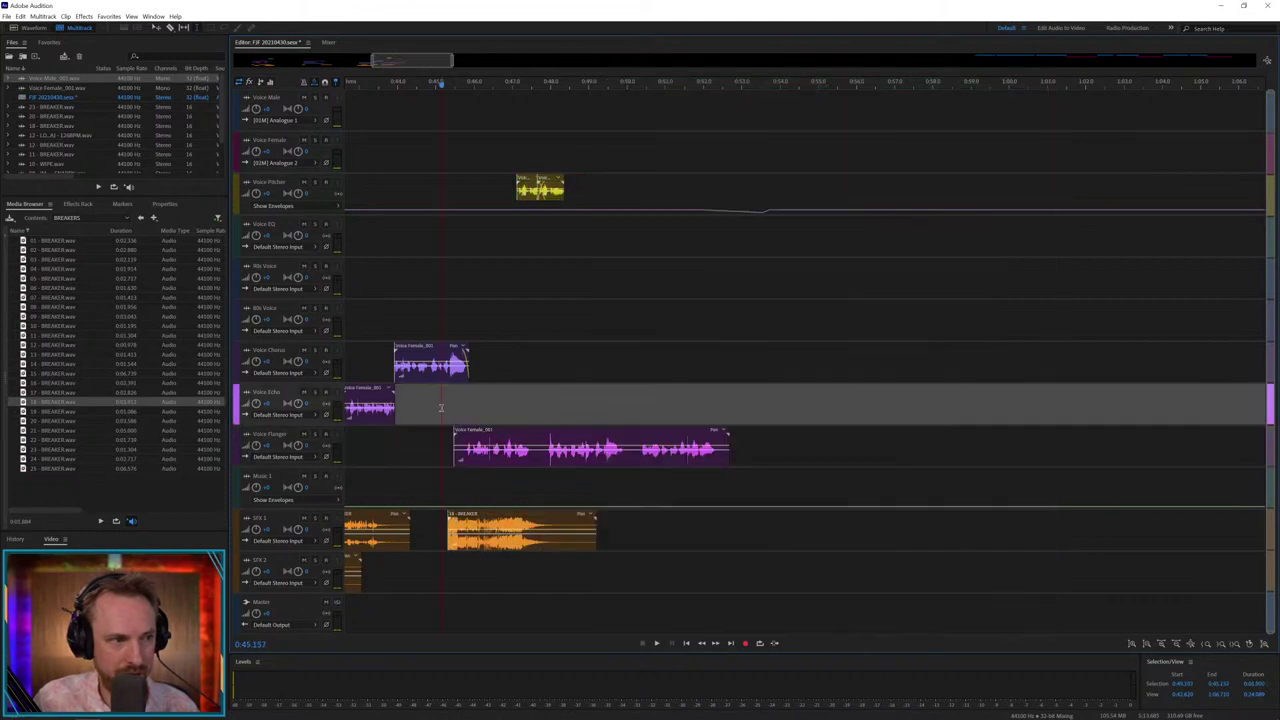
{"action": "key", "text": "space"}
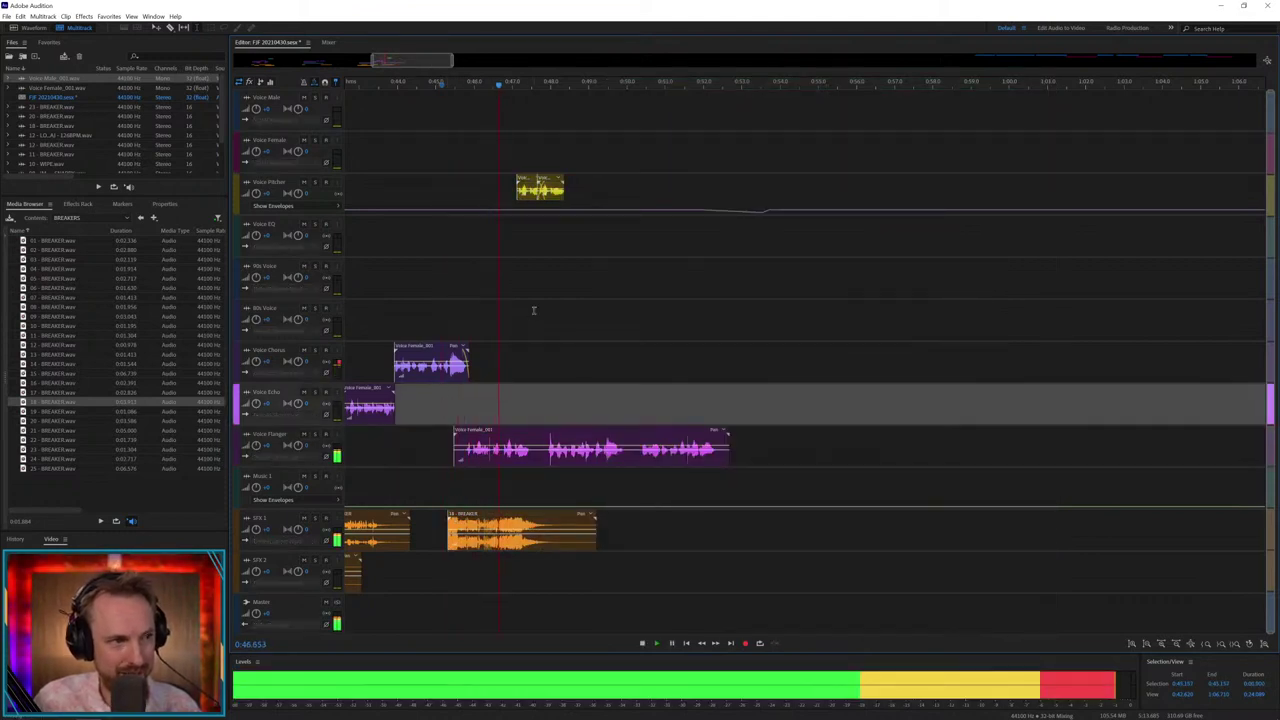
- Raise the Voice Pitcher envelope beneath the moved clips between about 0:46.9 and 0:48.5, and audition the change
{"action": "left_click", "coordinate": [510, 206]}
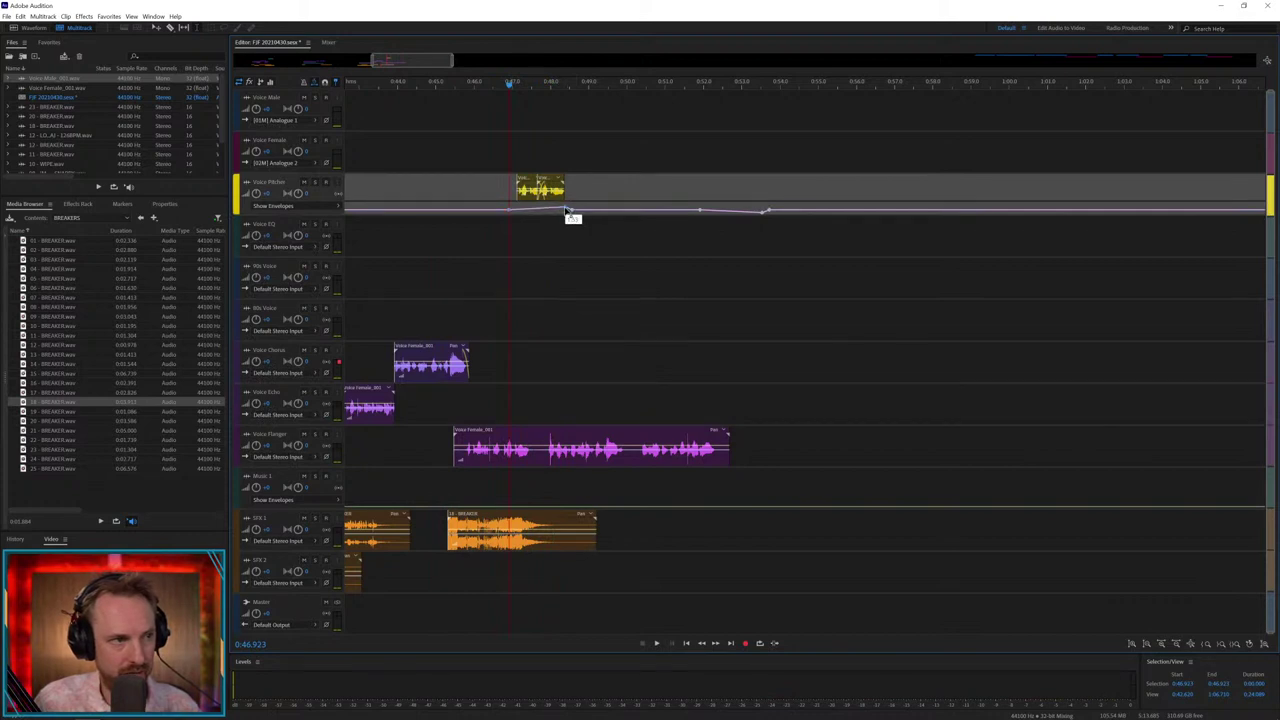
{"action": "key", "text": "space"}
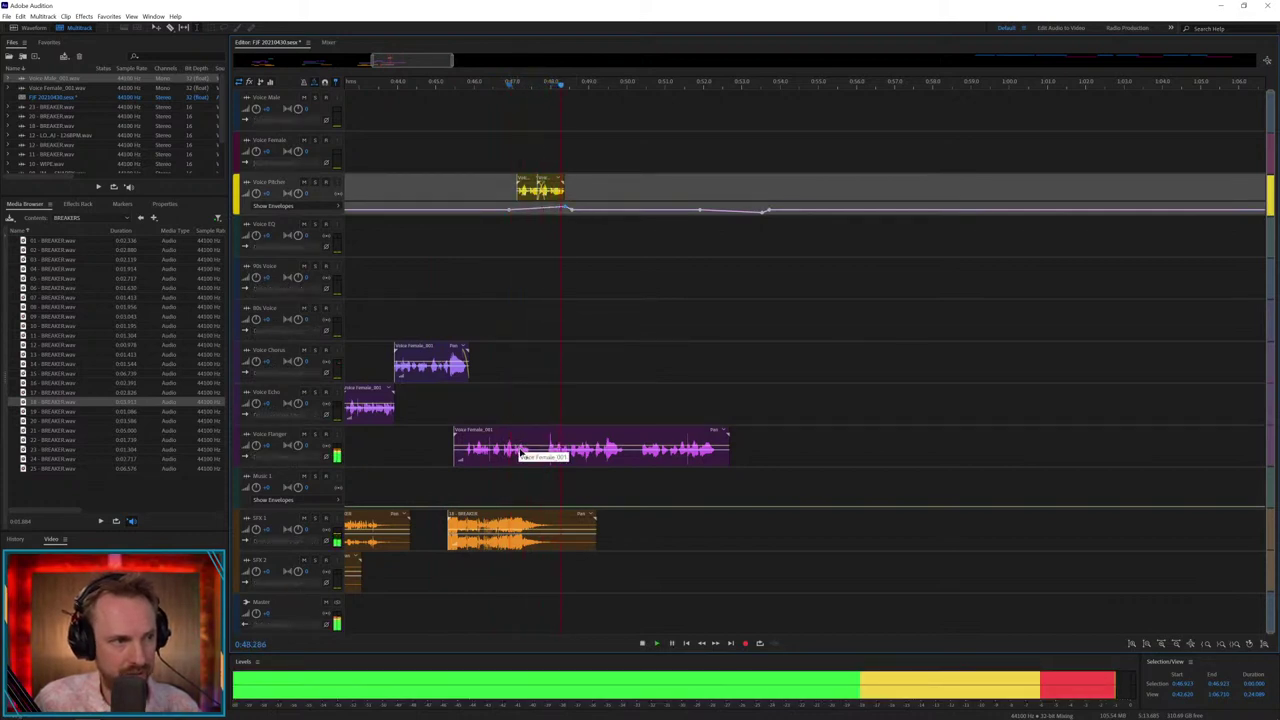
{"action": "key", "text": "space"}
- Split the Voice Flanger clip at about 0:47.6, move its second part to Voice Chorus at about 0:48.0, and audition it
{"action": "left_click_drag", "start_coordinate": [536, 459], "coordinate": [571, 349]}
{"action": "key", "text": "ctrl+k"}
{"action": "left_click", "coordinate": [537, 370]}
{"action": "left_click", "coordinate": [531, 375]}
{"action": "key", "text": "space"}
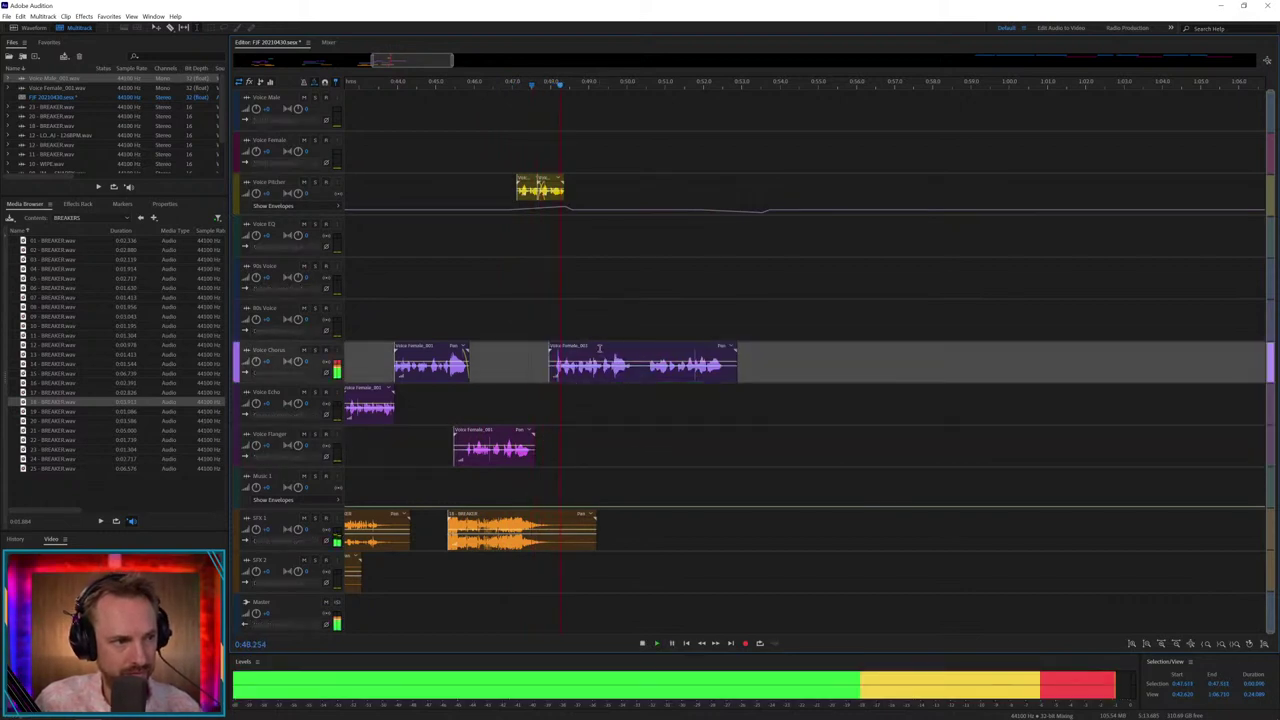
- Add 12 - BREAKER to SFX 1 at about 0:49.9, beneath the gap in the Voice Chorus clip, and audition it
{"action": "left_click_drag", "start_coordinate": [55, 344], "coordinate": [630, 530]}
{"action": "left_click", "coordinate": [613, 480]}
{"action": "key", "text": "space"}
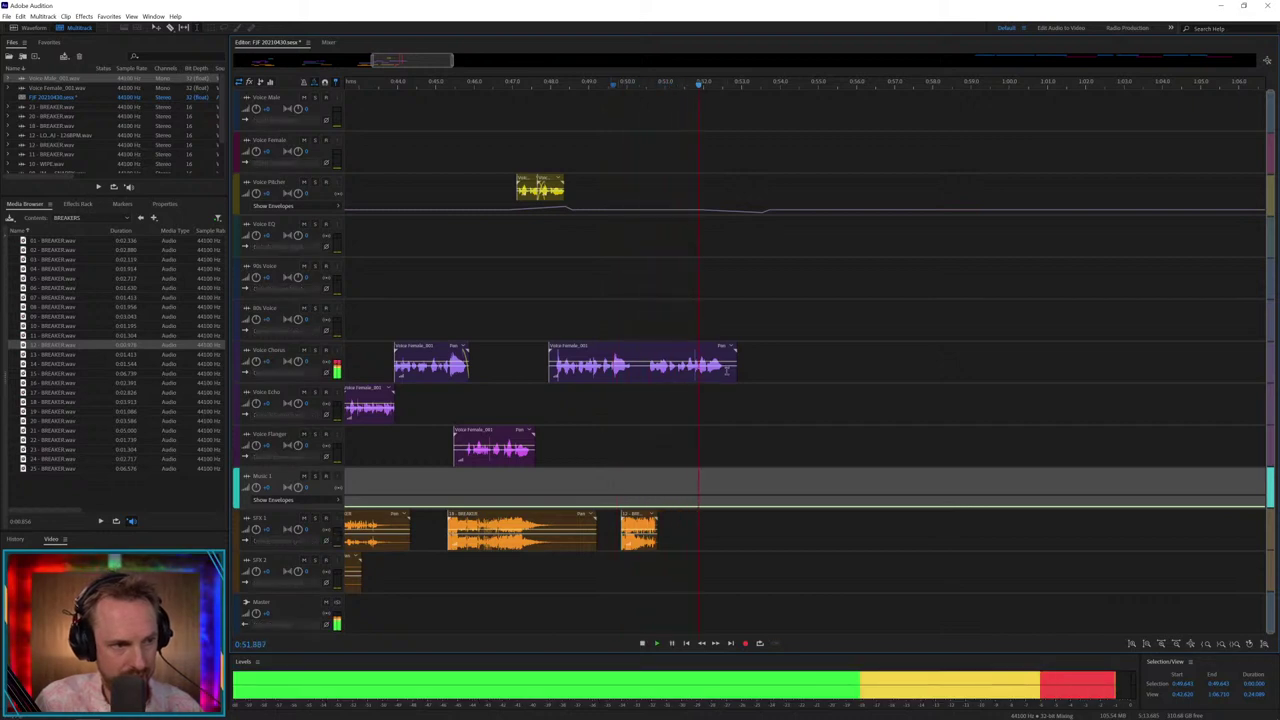
- Delete the ending of the second female Voice Chorus clip from about 0:52.5 onward
{"action": "left_click_drag", "start_coordinate": [725, 371], "coordinate": [817, 371]}
{"action": "key", "text": "space"}
{"action": "key", "text": "Delete"}
{"action": "left_click", "coordinate": [789, 306]}
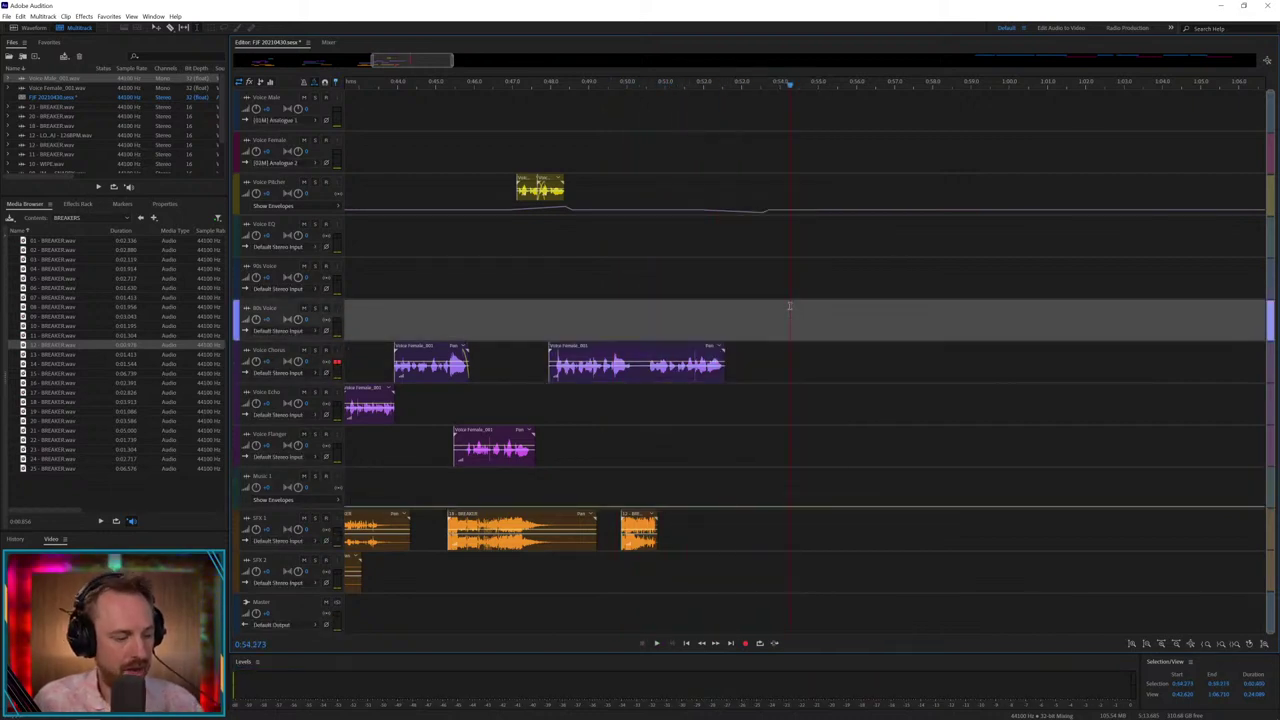
- Move the first remaining Voice Male clip to Voice Echo at about 1:03.8 and add 16 - BREAKER to SFX 1 at about 1:04.5
{"action": "key", "text": "backslash"}
{"action": "left_click_drag", "start_coordinate": [1010, 90], "coordinate": [540, 405]}
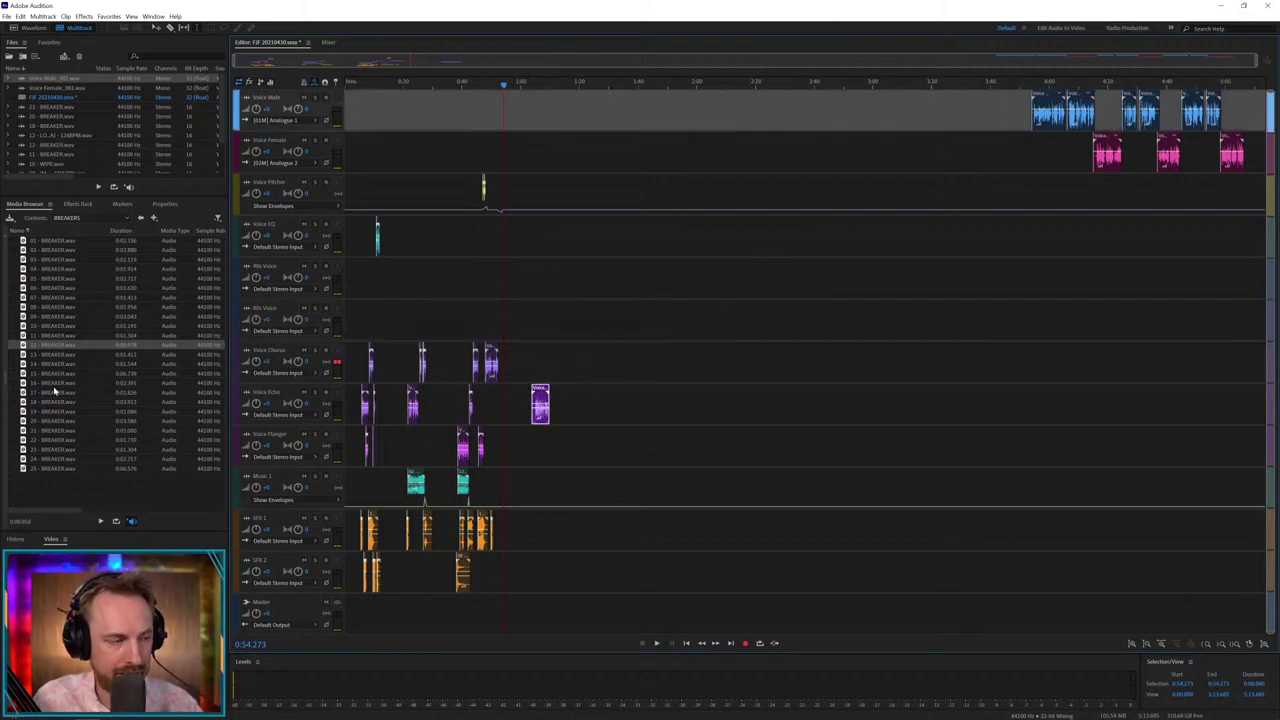
{"action": "left_click_drag", "start_coordinate": [55, 383], "coordinate": [533, 537]}
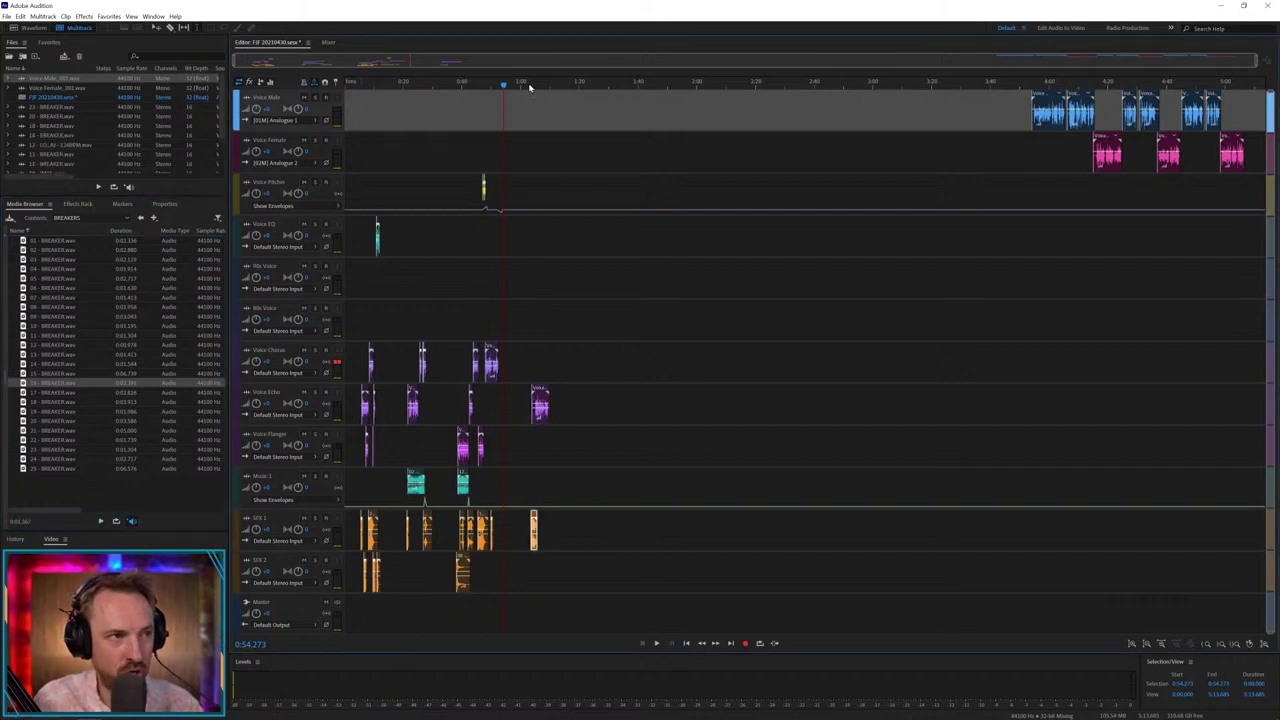
{"action": "scroll", "coordinate": [530, 86], "scroll_direction": "up", "scroll_amount": 5}
{"action": "left_click", "coordinate": [538, 475]}
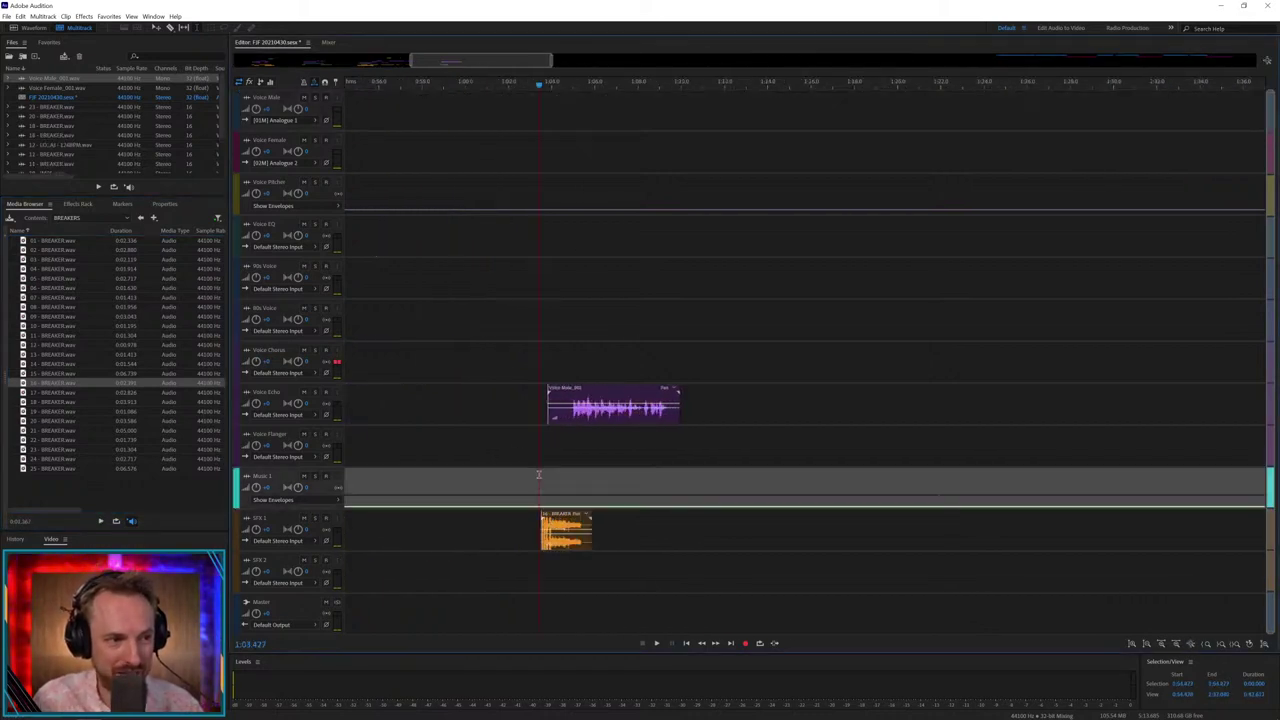
{"action": "left_click_drag", "start_coordinate": [566, 524], "coordinate": [589, 522]}
{"action": "left_click", "coordinate": [562, 489]}
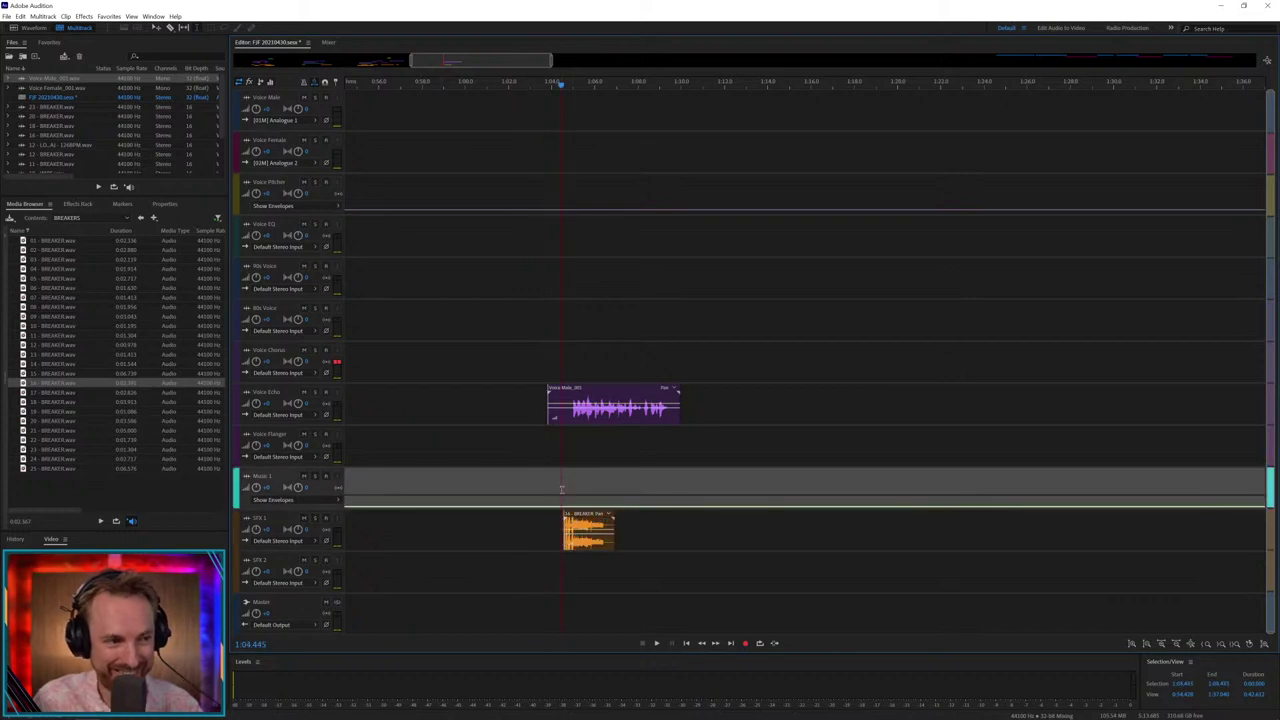
- Audition the Voice Echo clip with its breaker and add 20 - BREAKER to SFX 2 at about 1:06.4
{"action": "key", "text": "space"}
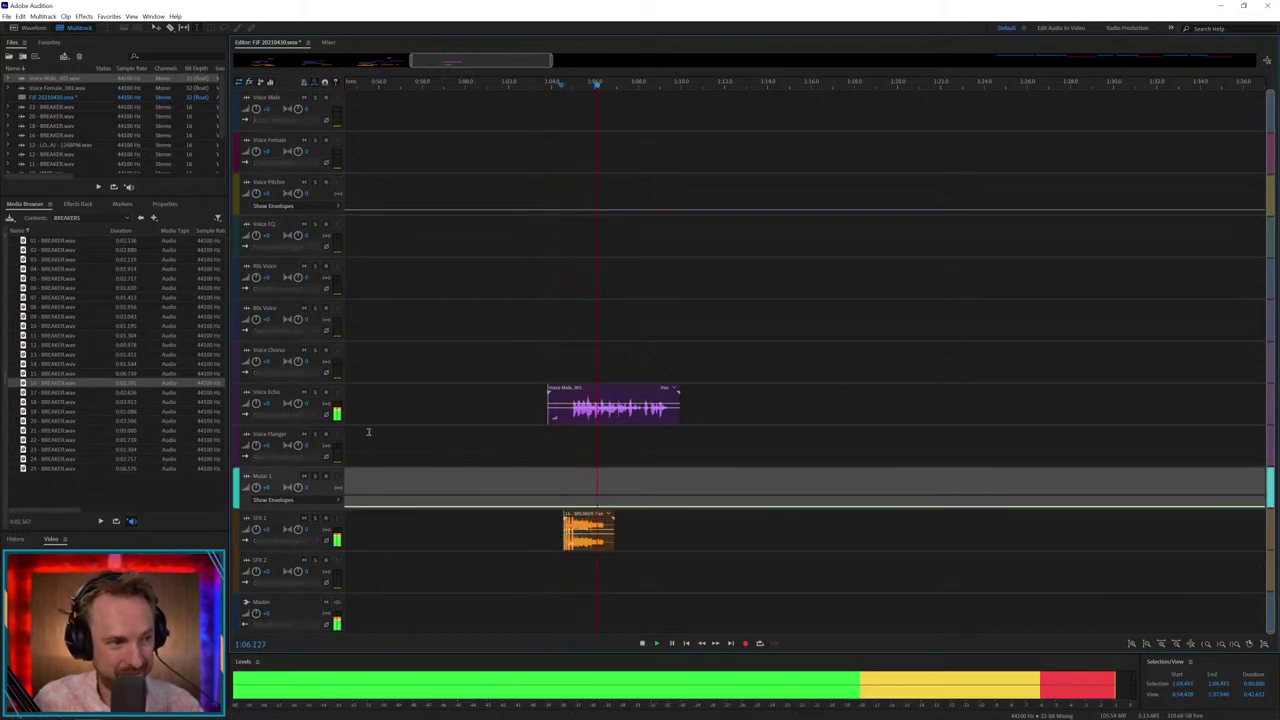
{"action": "key", "text": "space"}
{"action": "left_click_drag", "start_coordinate": [47, 427], "coordinate": [607, 565]}
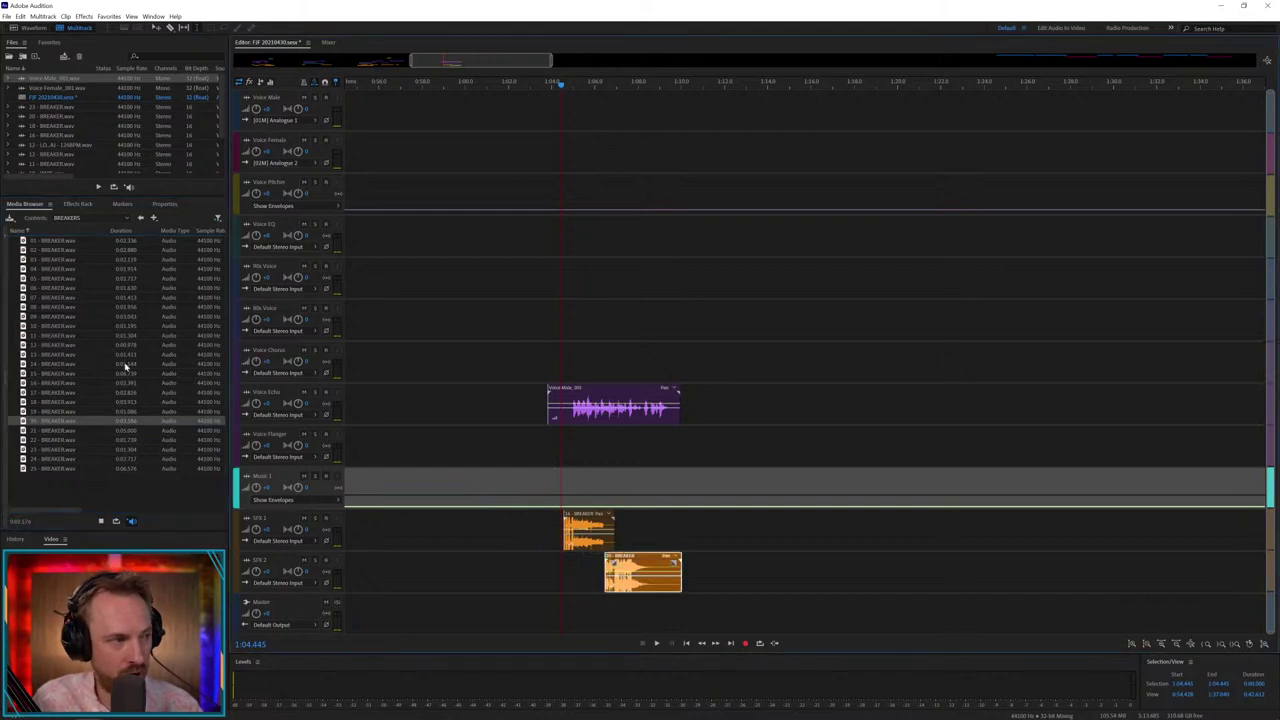
- Add STAGER 14 - NEWS SOUNDER from the STAGERS folder to Music 1 at about 1:03.0 and audition it with the voice
{"action": "left_click", "coordinate": [140, 217]}
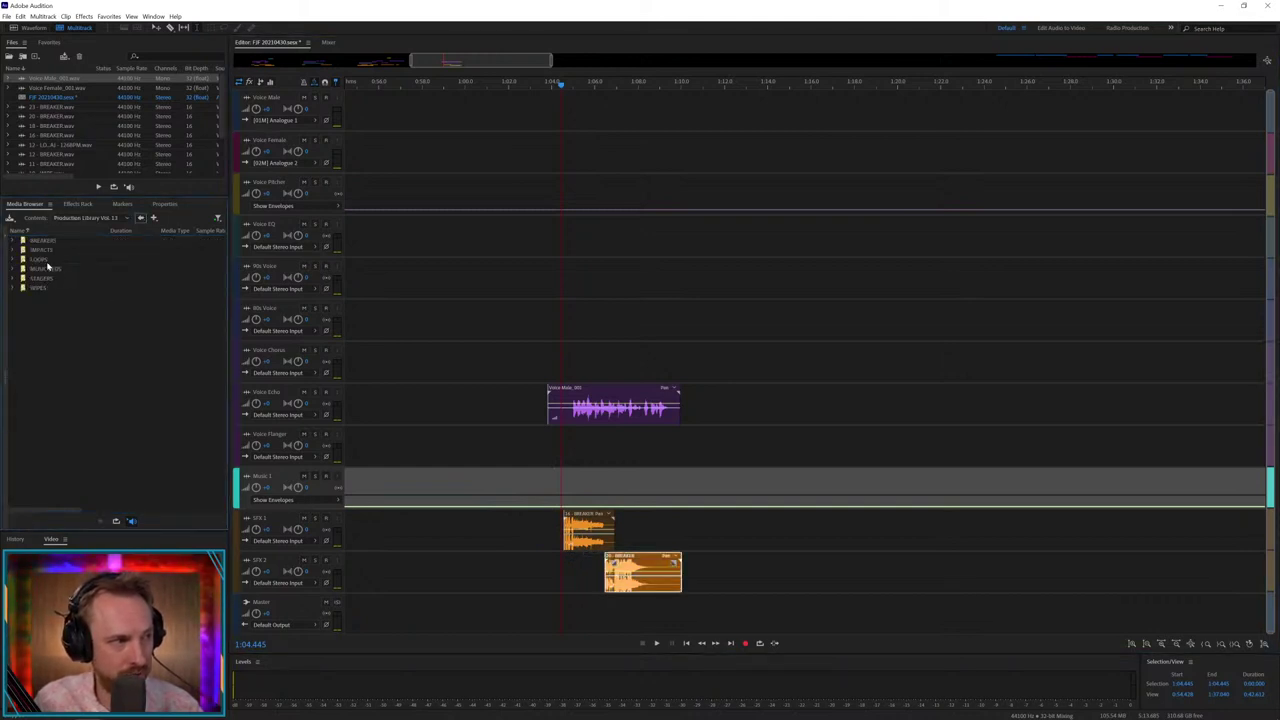
{"action": "left_click", "coordinate": [48, 270]}
{"action": "double_click", "coordinate": [48, 280]}
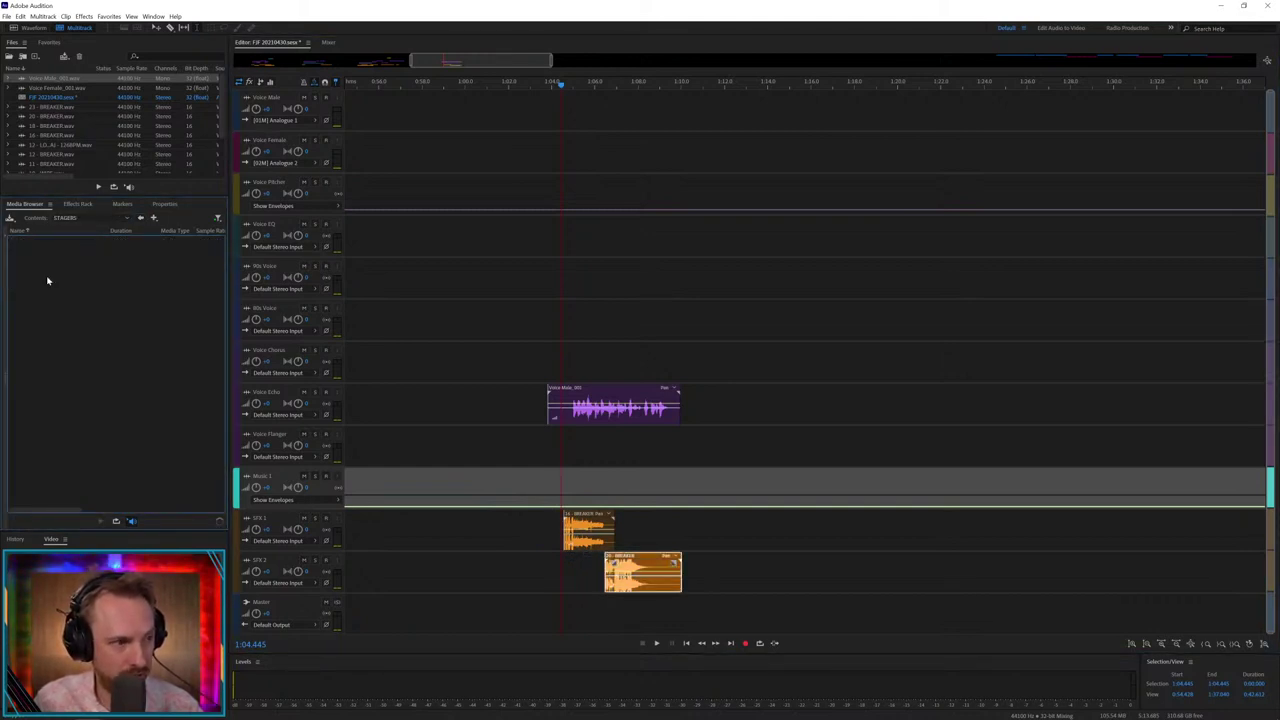
{"action": "left_click_drag", "start_coordinate": [63, 366], "coordinate": [565, 480]}
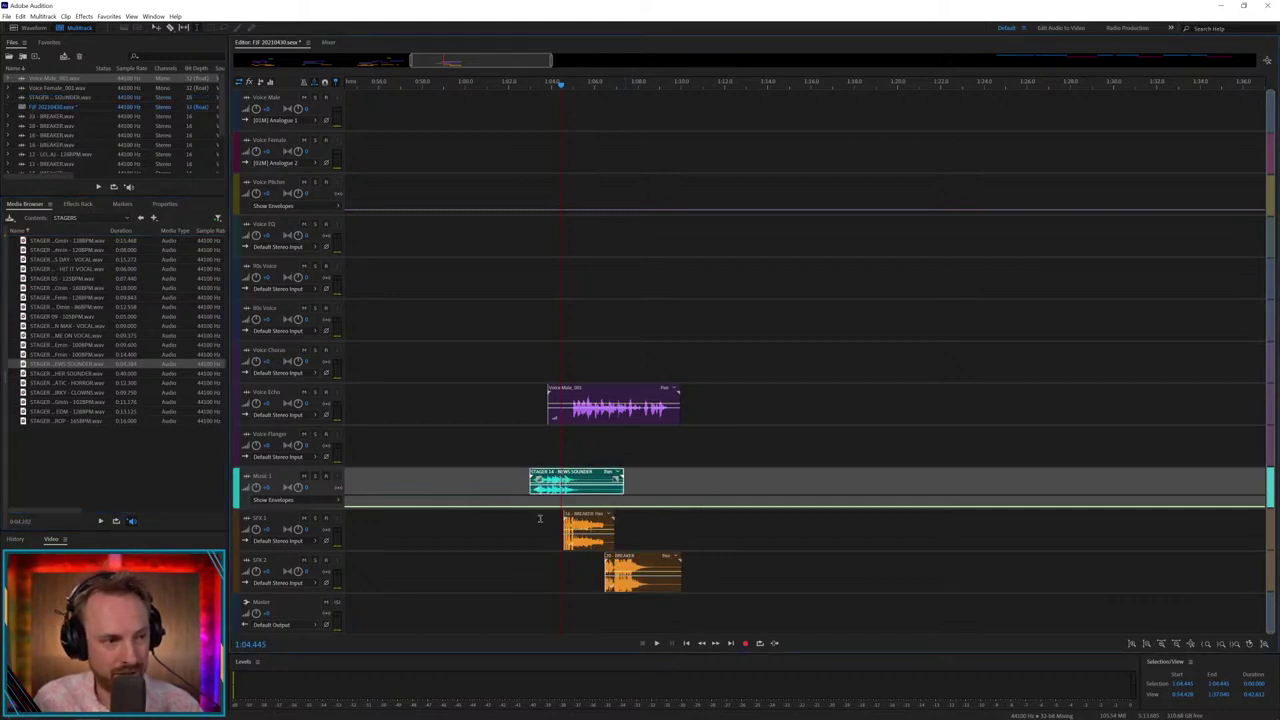
{"action": "left_click", "coordinate": [522, 530]}
{"action": "scroll", "coordinate": [548, 88], "scroll_direction": "up", "scroll_amount": 5}
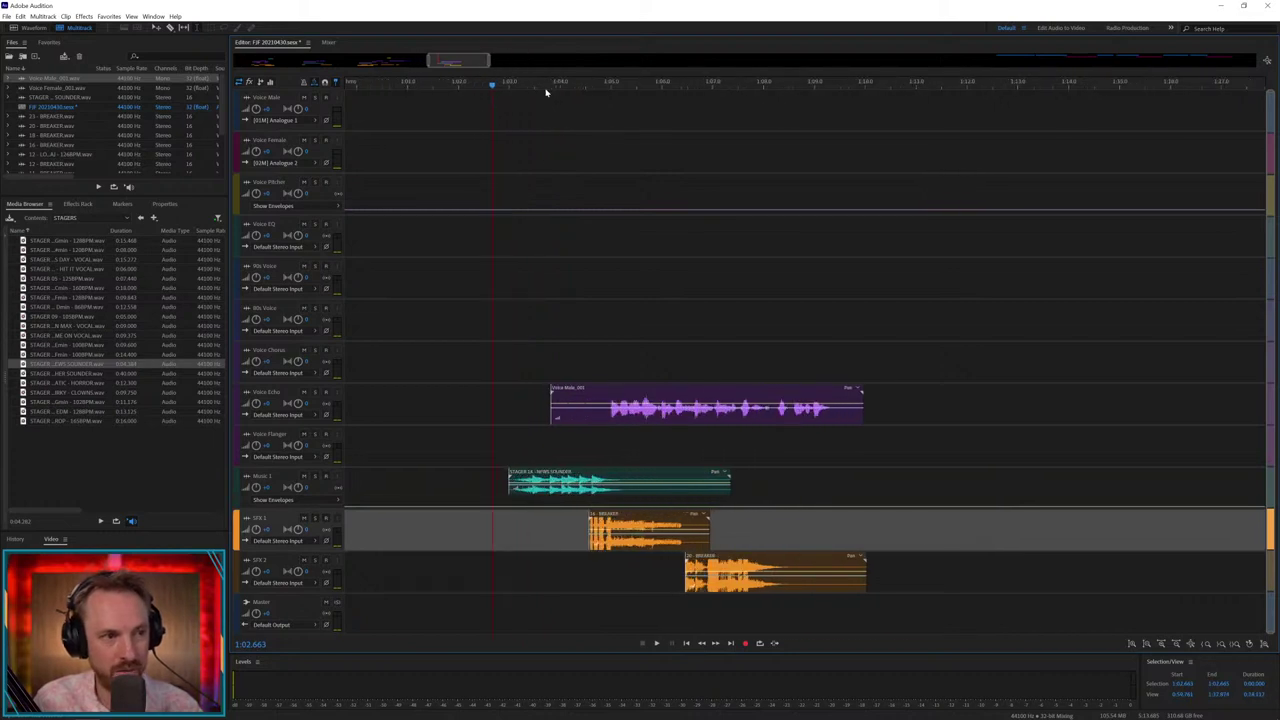
{"action": "left_click_drag", "start_coordinate": [688, 478], "coordinate": [690, 474]}
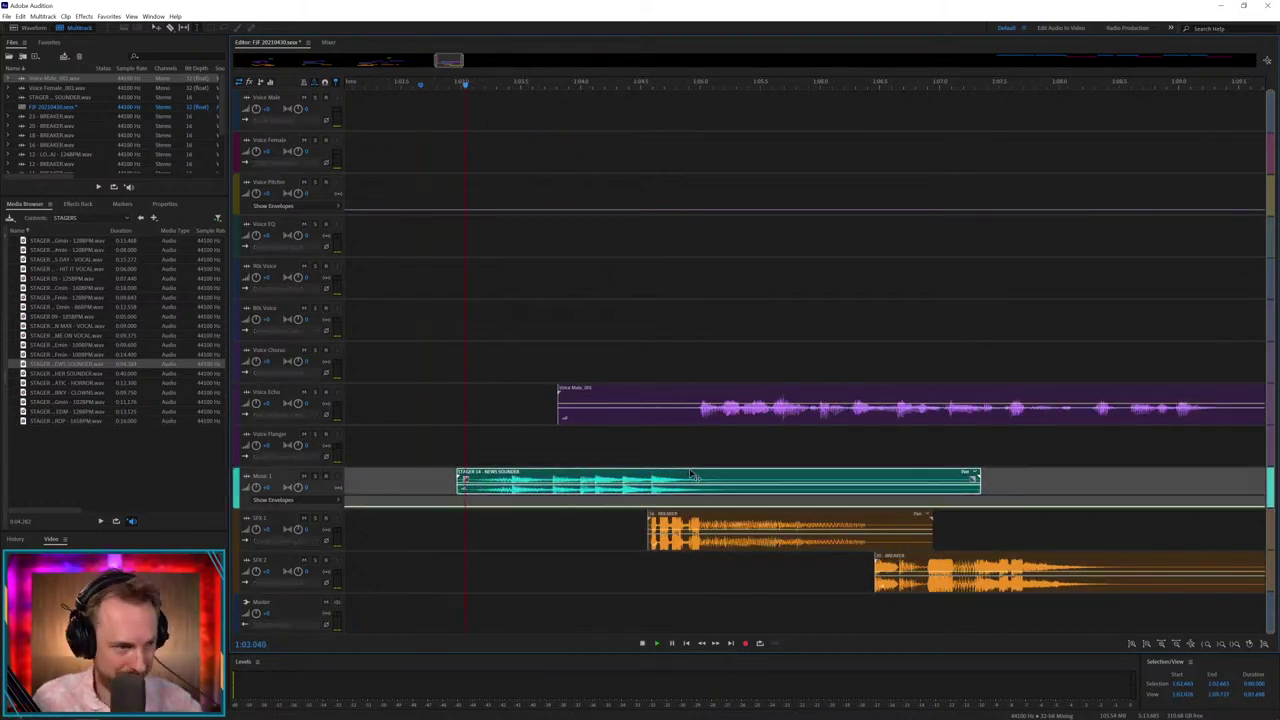
{"action": "key", "text": "space"}
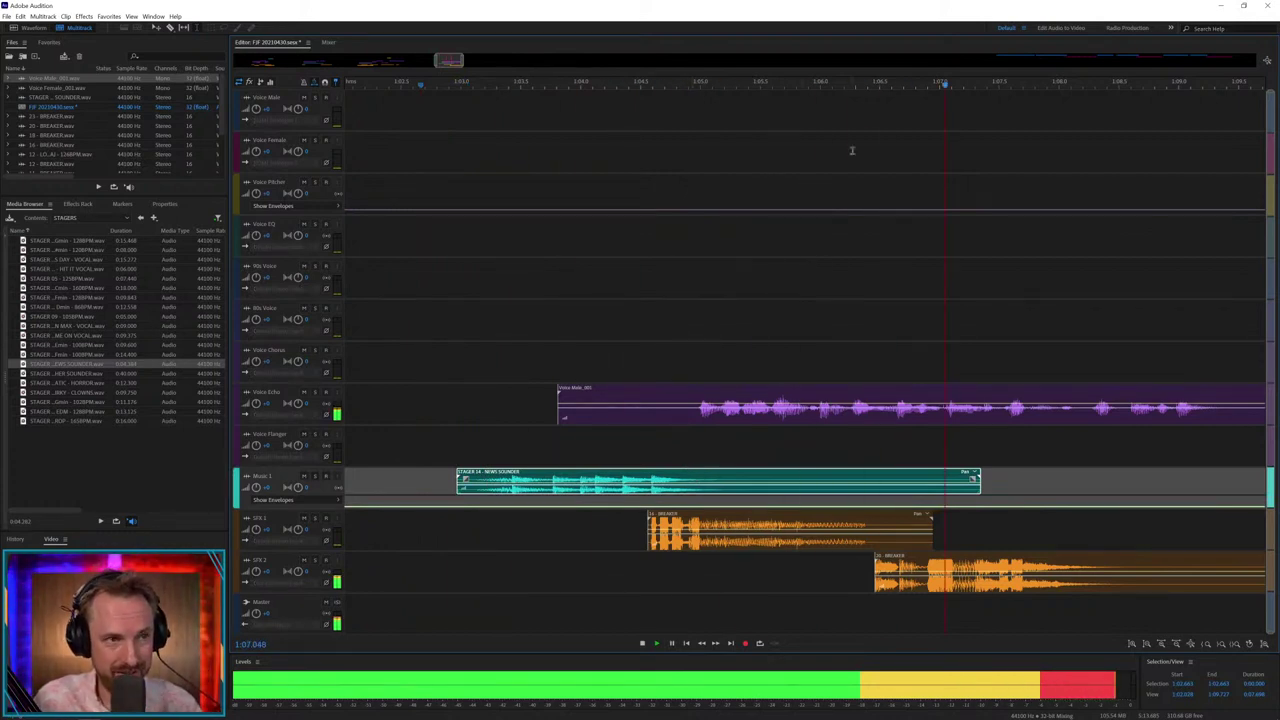
{"action": "scroll", "coordinate": [837, 87], "scroll_direction": "down", "scroll_amount": 3}
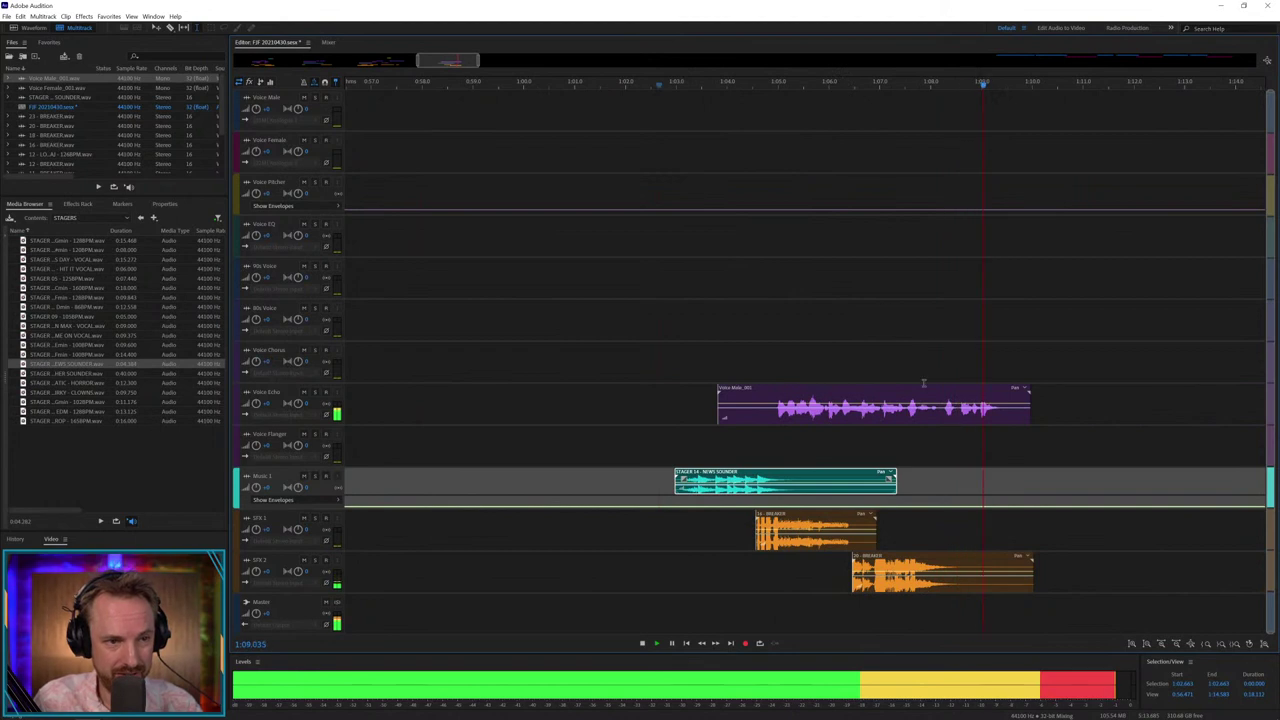
{"action": "key", "text": "space"}
- Split the Voice Echo clip at about 1:08.2, move its second part to Voice EQ at about 1:08.0, and audition it
{"action": "left_click", "coordinate": [941, 418]}
{"action": "key", "text": "ctrl+k"}
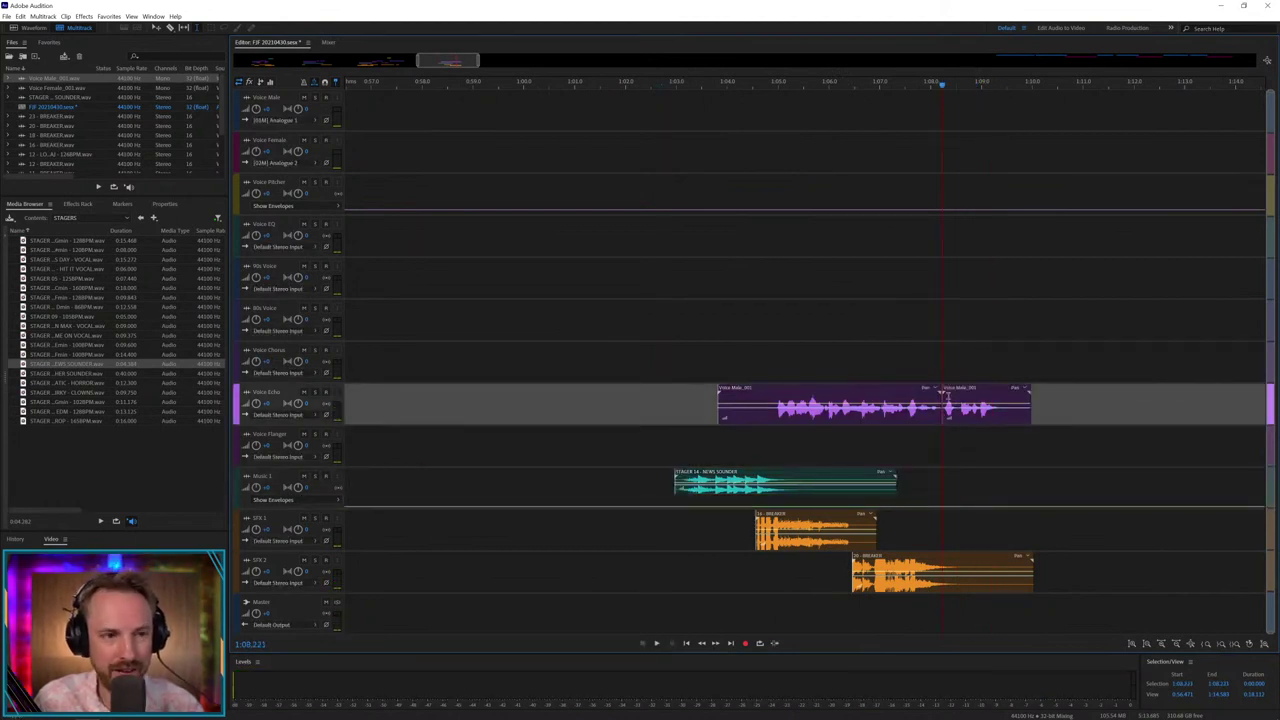
{"action": "left_click_drag", "start_coordinate": [955, 398], "coordinate": [947, 249]}
{"action": "left_click", "coordinate": [919, 273]}
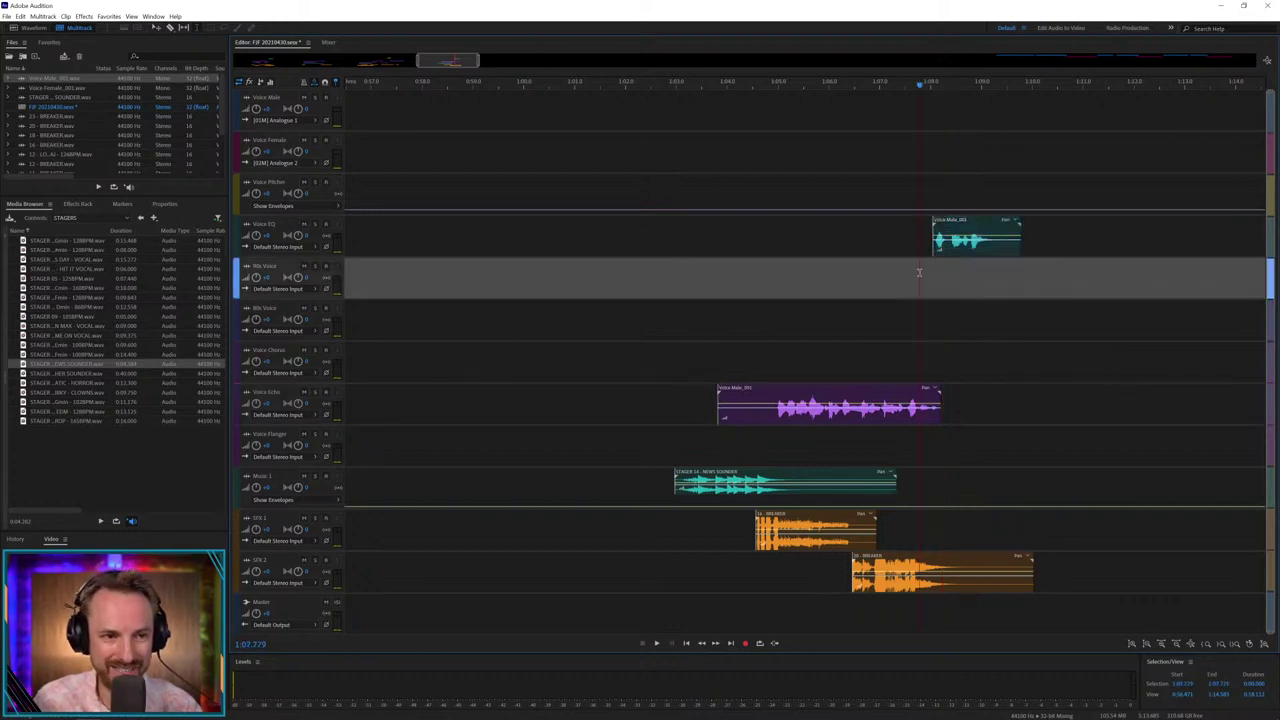
{"action": "key", "text": "space"}
{"action": "key", "text": "space"}
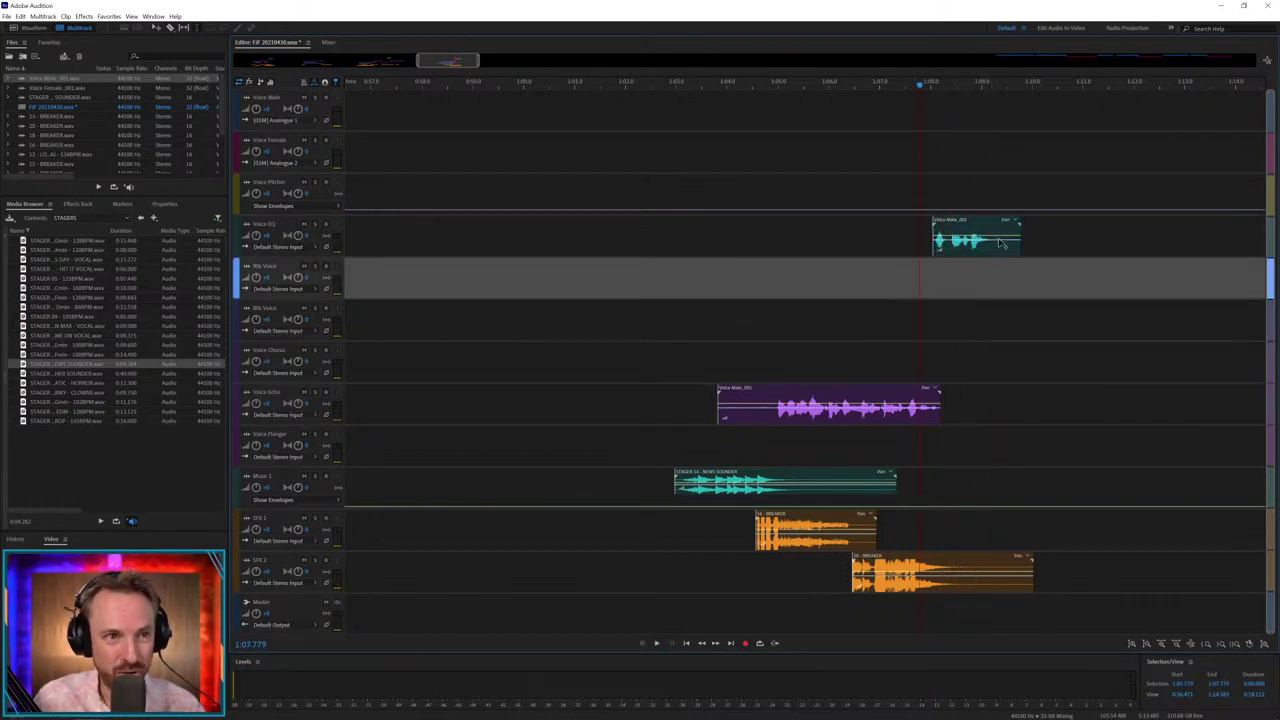
- Delete the ending of the new Voice EQ clip from about 1:09.4 onward and fade out its shortened end
{"action": "mouse_move", "coordinate": [1001, 244]}
{"action": "left_mouse_down"}
{"action": "mouse_move", "coordinate": [1044, 243]}
{"action": "mouse_move", "coordinate": [984, 228]}
{"action": "left_mouse_up"}
{"action": "key", "text": "Delete"}
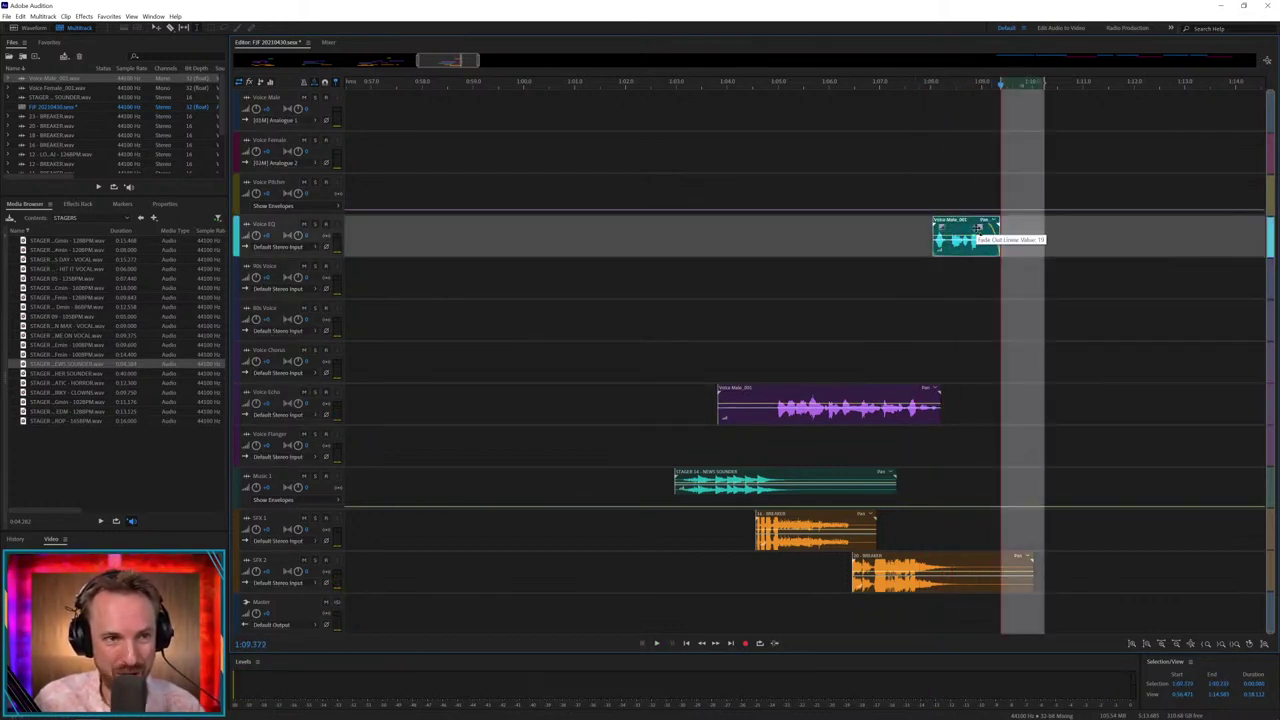
{"action": "left_click", "coordinate": [868, 240]}
- Move the first remaining Voice Male clip to Voice Echo at about 1:21.0
{"action": "scroll", "coordinate": [928, 92], "scroll_direction": "down", "scroll_amount": 6}
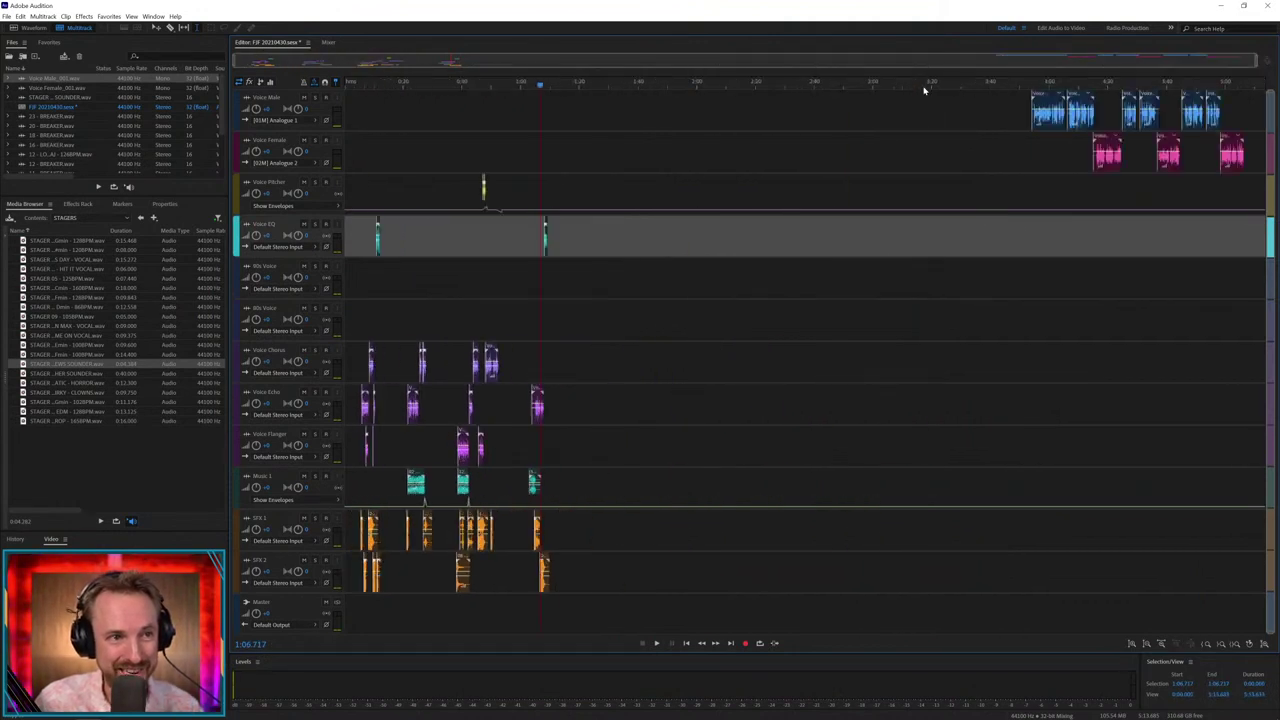
{"action": "left_click_drag", "start_coordinate": [1039, 102], "coordinate": [590, 397]}
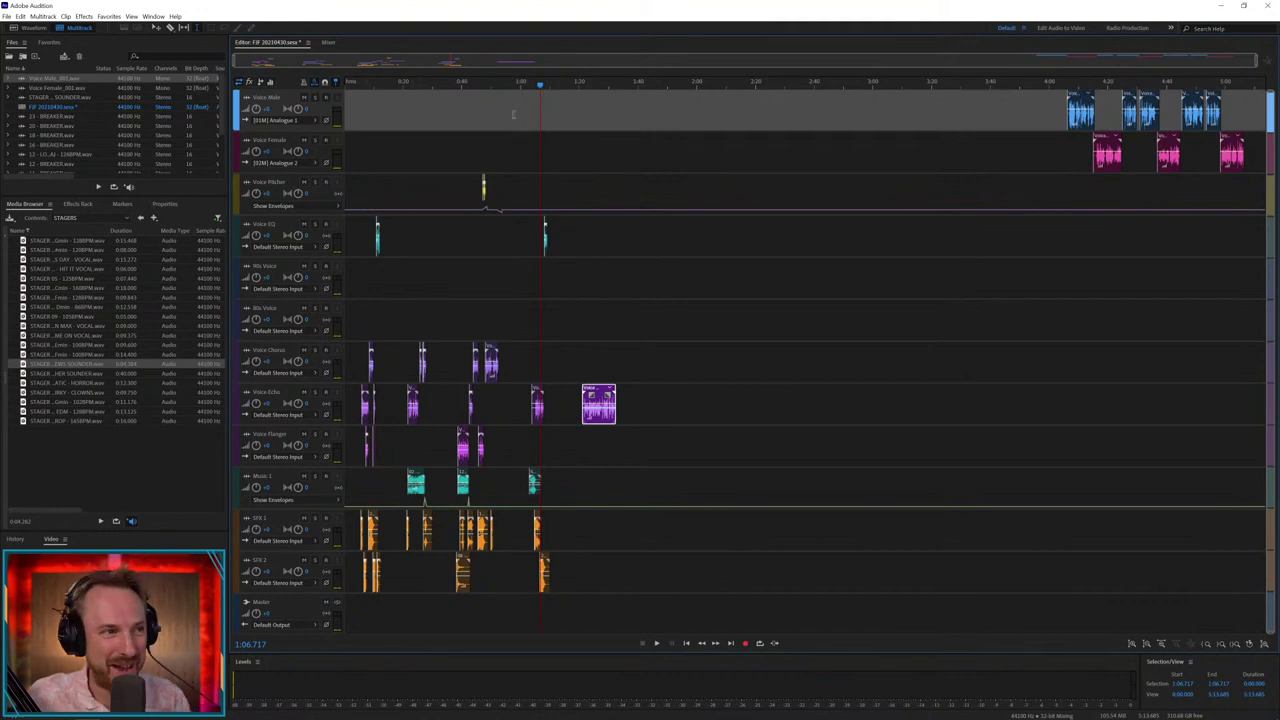
{"action": "scroll", "coordinate": [590, 90], "scroll_direction": "up", "scroll_amount": 5}
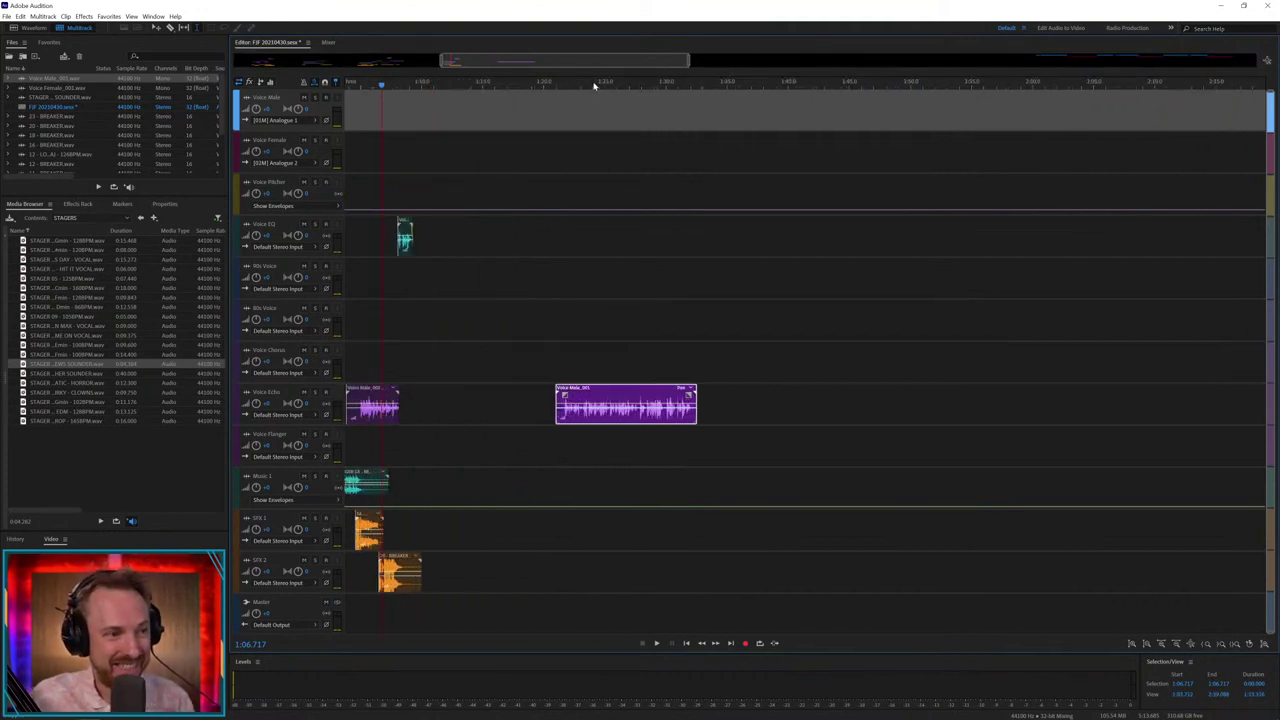
- Add the STAGER 16 cinematic horror file to Music 1 under the new voice clip, audition it, and shift its start to about 1:20.5
{"action": "left_click_drag", "start_coordinate": [88, 388], "coordinate": [557, 494]}
{"action": "key", "text": "space"}
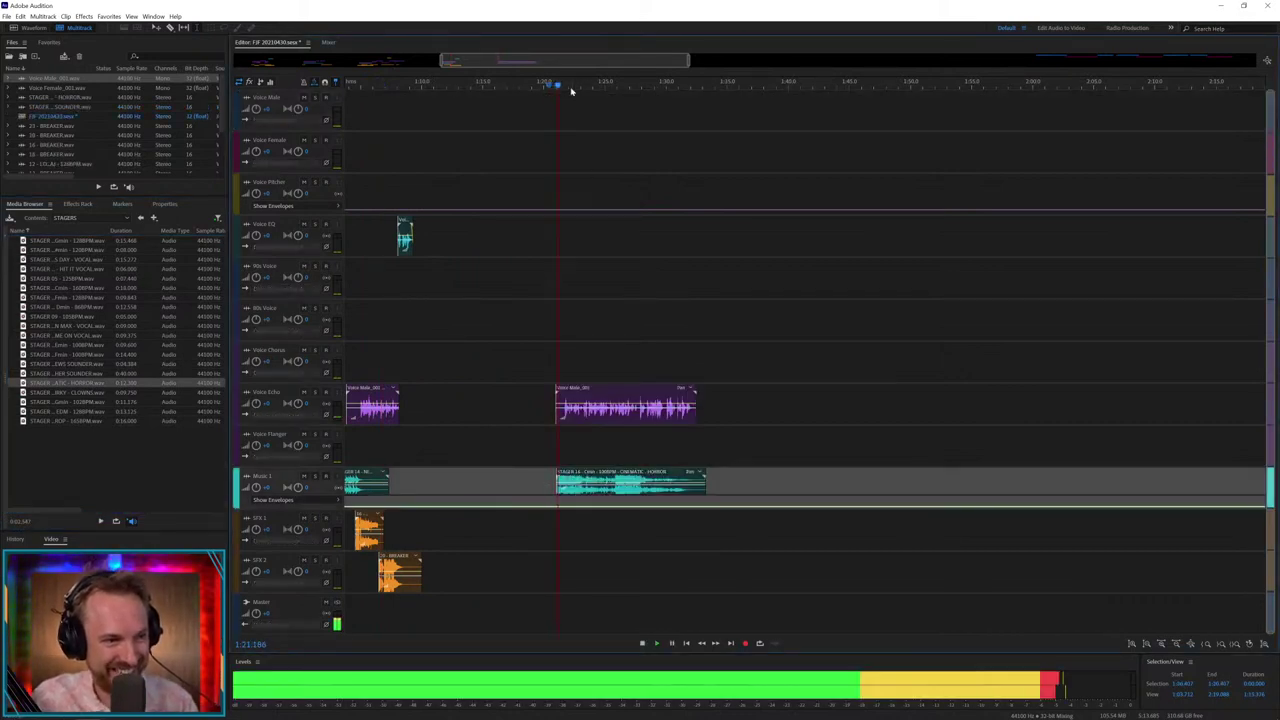
{"action": "scroll", "coordinate": [575, 85], "scroll_direction": "up", "scroll_amount": 4}
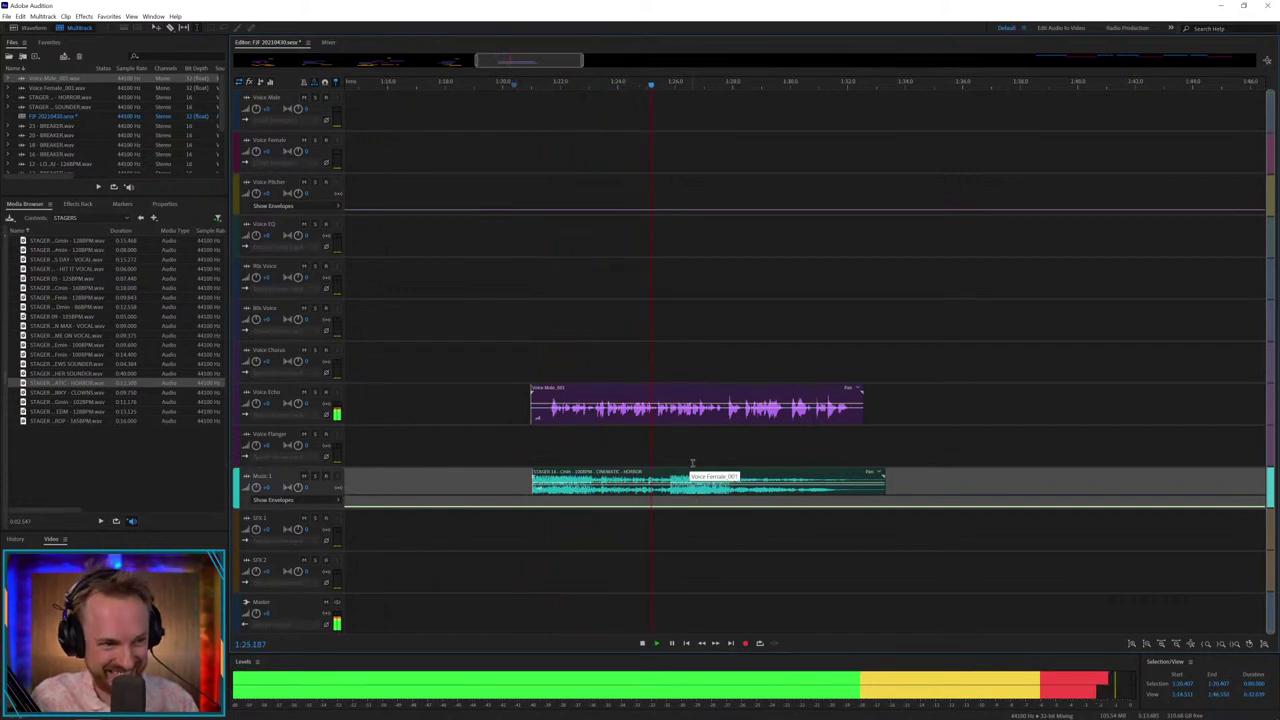
{"action": "left_click_drag", "start_coordinate": [685, 480], "coordinate": [668, 474]}
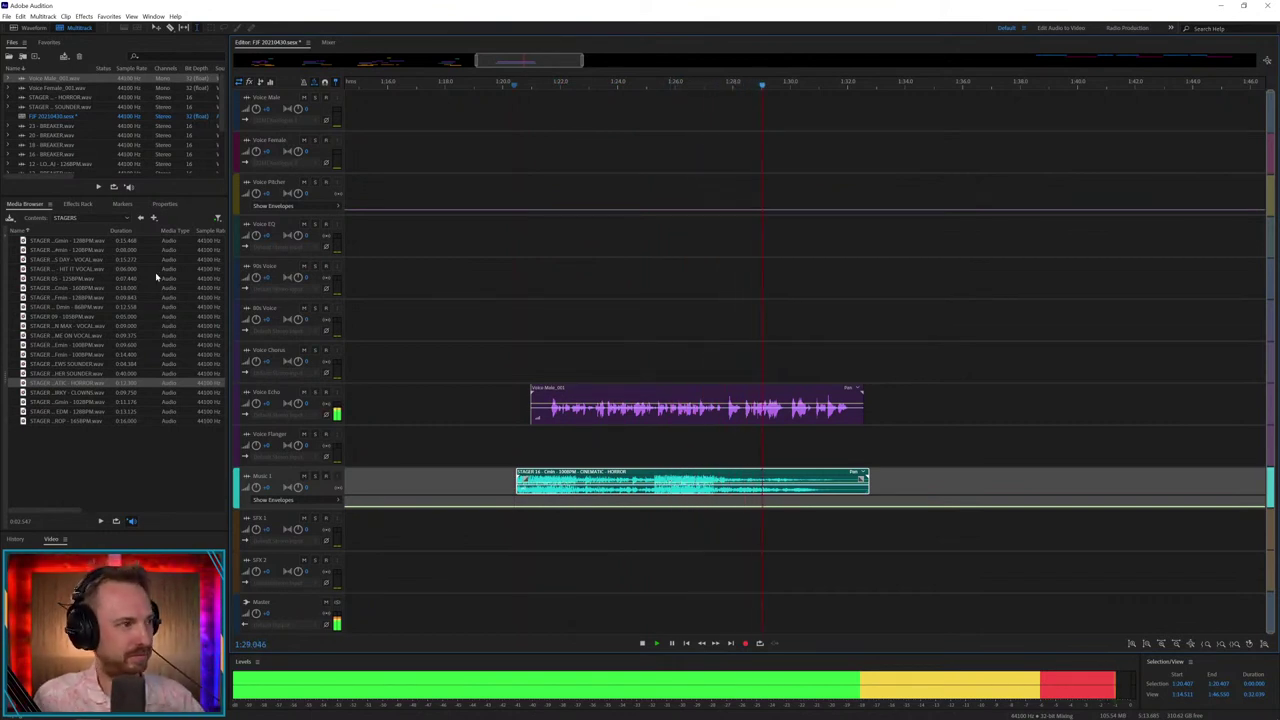
{"action": "key", "text": "space"}
- Add the 09 - IMPACT file from the IMPACTS folder to SFX 1 at about 1:27.4 and audition it
{"action": "left_click", "coordinate": [140, 217]}
{"action": "double_click", "coordinate": [45, 251]}
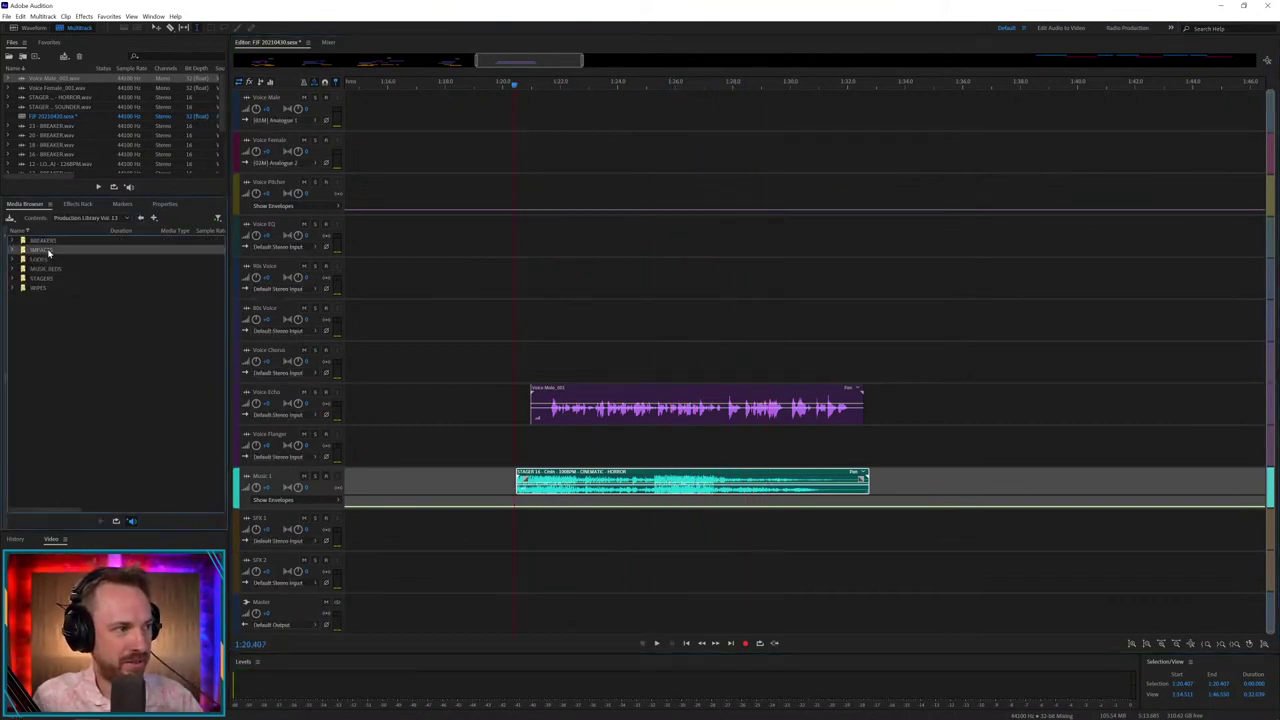
{"action": "left_click_drag", "start_coordinate": [62, 317], "coordinate": [737, 517]}
{"action": "key", "text": "space"}
{"action": "key", "text": "space"}
{"action": "left_click", "coordinate": [725, 520]}
{"action": "key", "text": "space"}
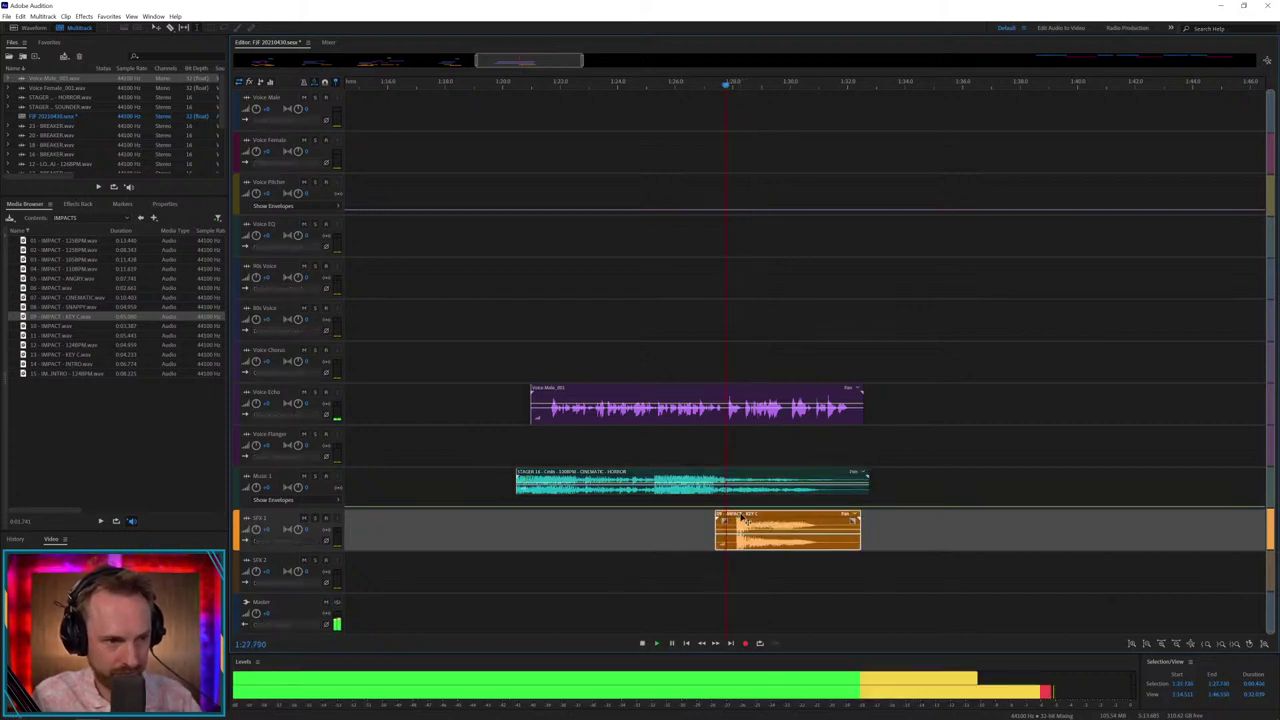
{"action": "key", "text": "space"}
- Split the Voice Echo clip at about 1:28.3 and 1:29.8, move the middle part to the track directly above Voice Chorus, and audition it
{"action": "left_click", "coordinate": [742, 412]}
{"action": "key", "text": "ctrl+k"}
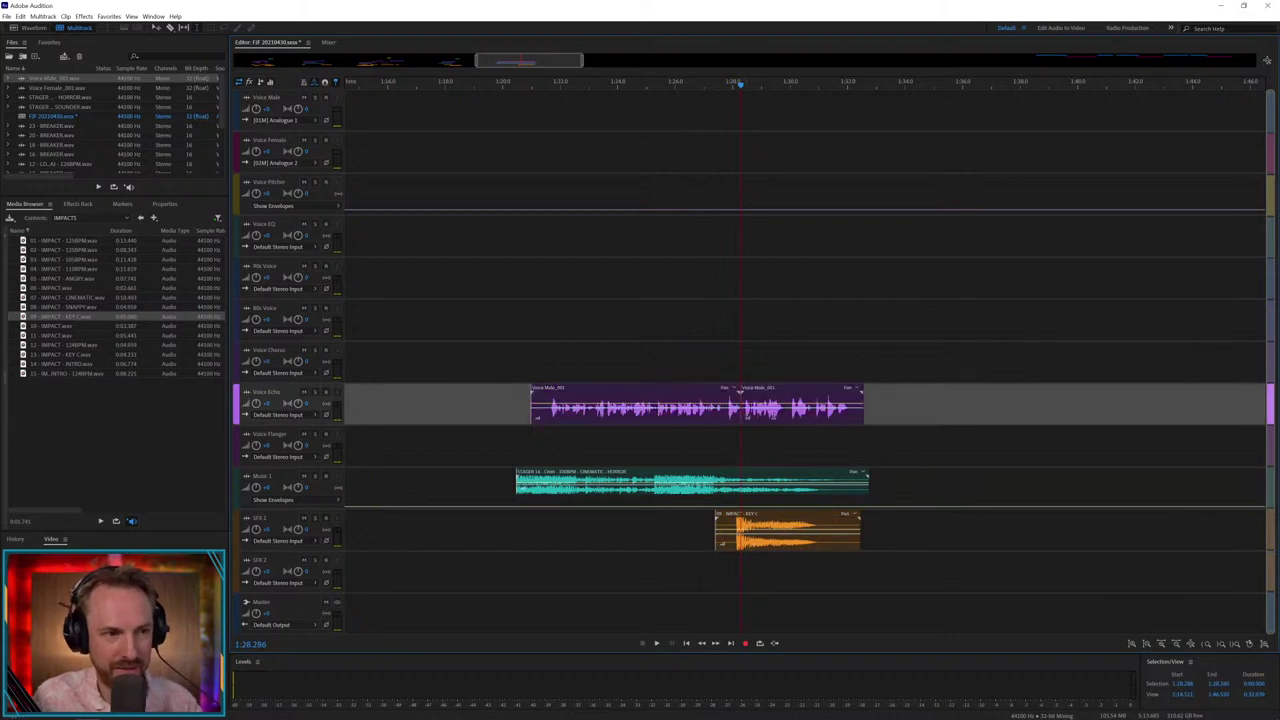
{"action": "left_click", "coordinate": [784, 414]}
{"action": "key", "text": "ctrl+k"}
{"action": "left_click_drag", "start_coordinate": [762, 389], "coordinate": [762, 306]}
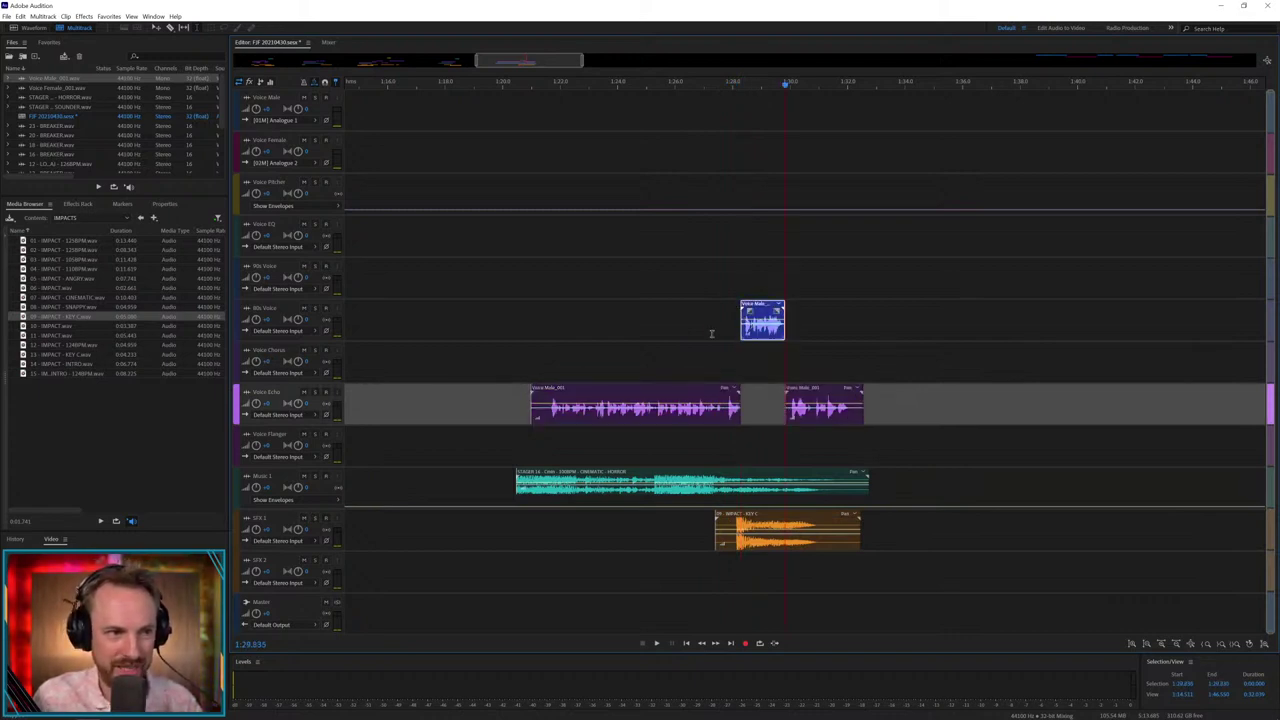
{"action": "left_click", "coordinate": [712, 333]}
{"action": "key", "text": "space"}
{"action": "key", "text": "space"}
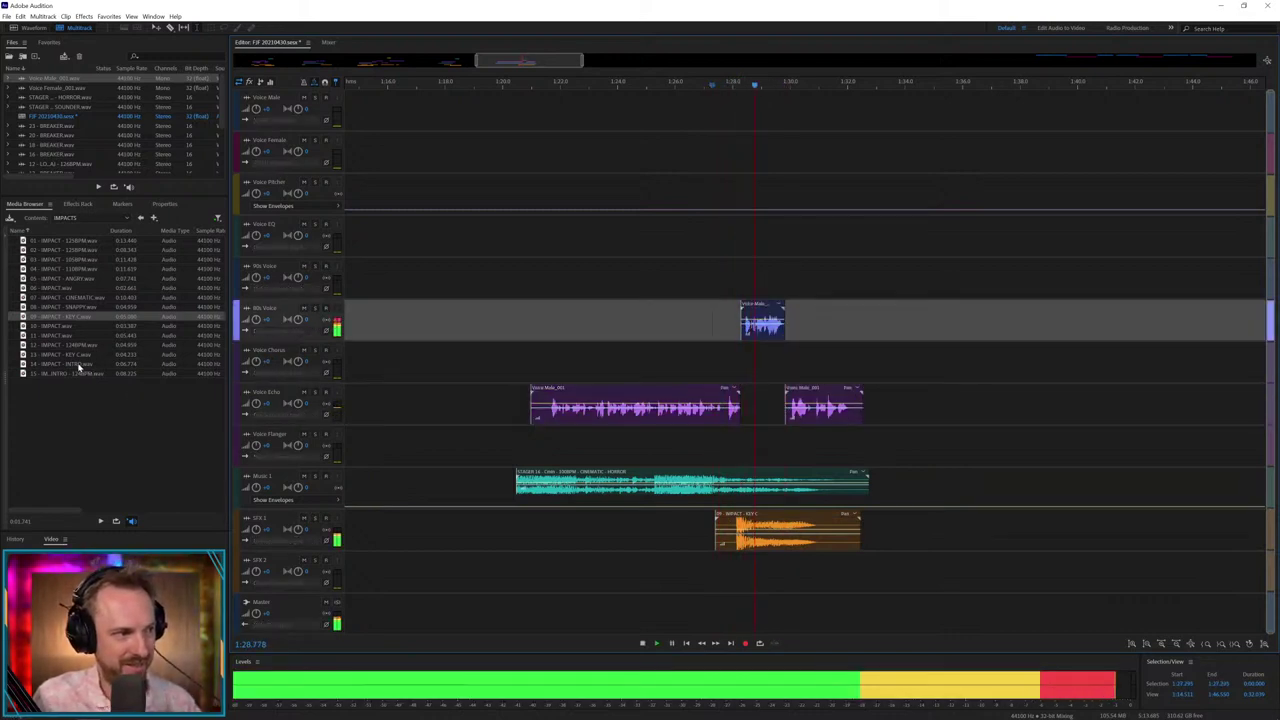
- Add 14 - IMPACT - INTRO to SFX 2 at about 1:28.6 and audition it under the last voice part
{"action": "left_click", "coordinate": [85, 364]}
{"action": "left_click_drag", "start_coordinate": [368, 440], "coordinate": [829, 565]}
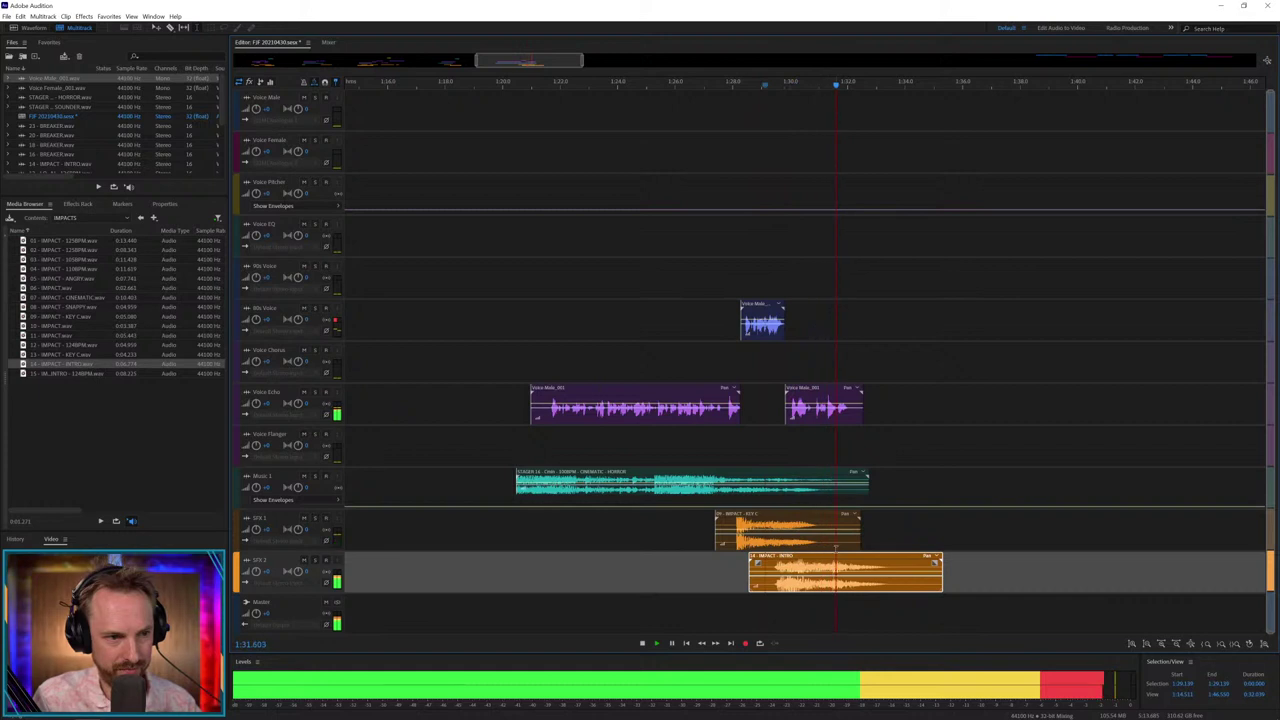
{"action": "key", "text": "space"}
- Move the first remaining Voice Male clip to Voice Flanger at about 1:49.6
{"action": "key", "text": "backslash"}
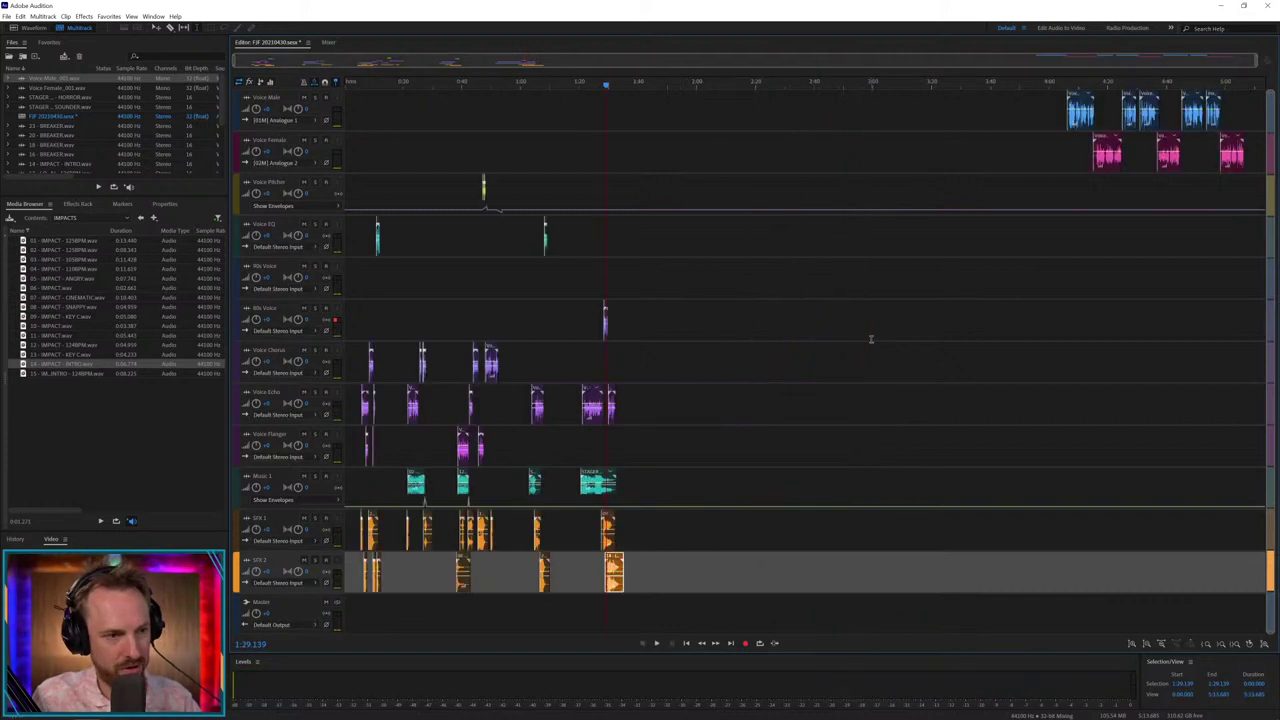
{"action": "left_click_drag", "start_coordinate": [1080, 110], "coordinate": [680, 446]}
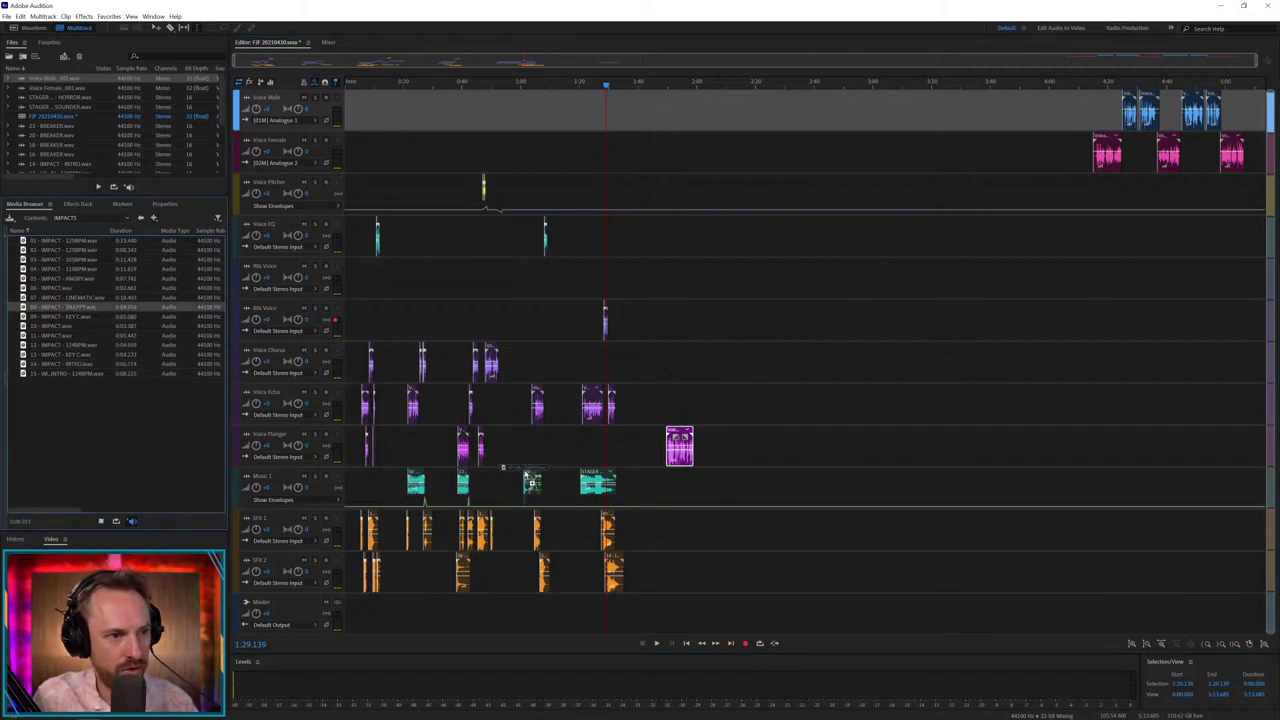
- Add 06 - IMPACT to SFX 1 at about 1:51.2 and 02 - IMPACT to SFX 2 at about 1:48.6
{"action": "left_click", "coordinate": [62, 297]}
{"action": "left_click_drag", "start_coordinate": [57, 288], "coordinate": [674, 530]}
{"action": "left_click", "coordinate": [36, 251]}
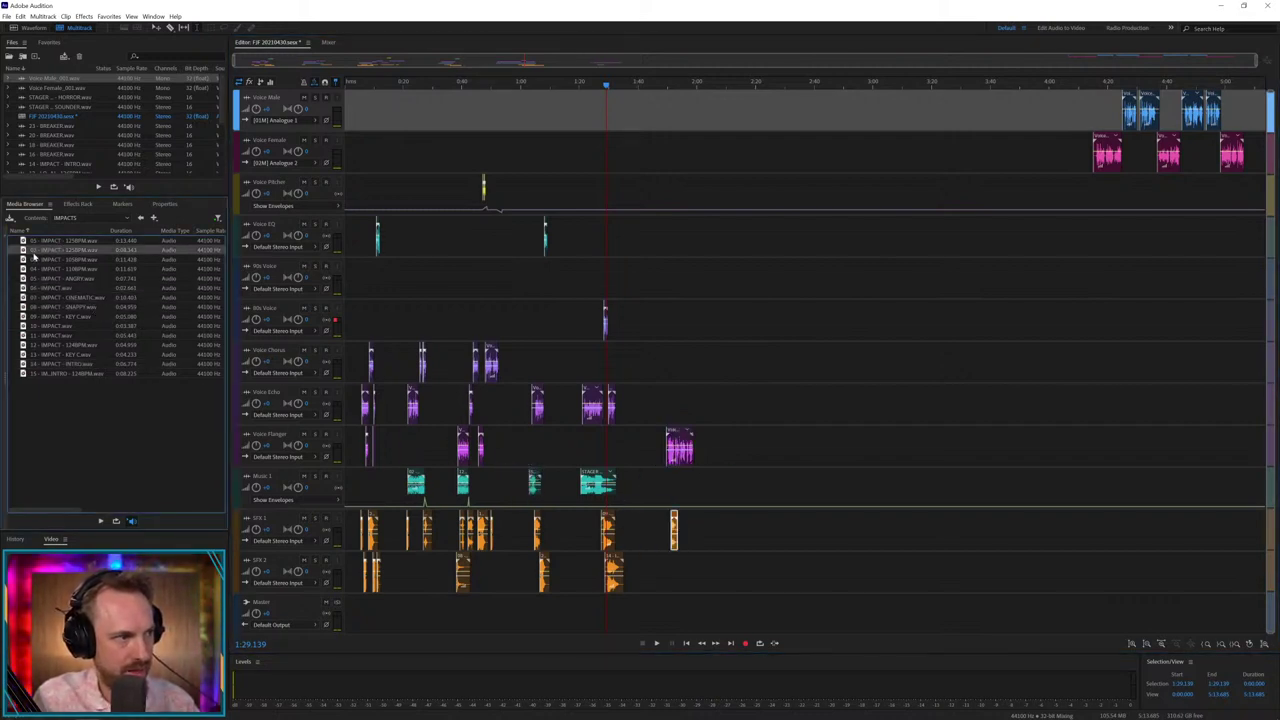
{"action": "left_click_drag", "start_coordinate": [256, 325], "coordinate": [665, 572]}
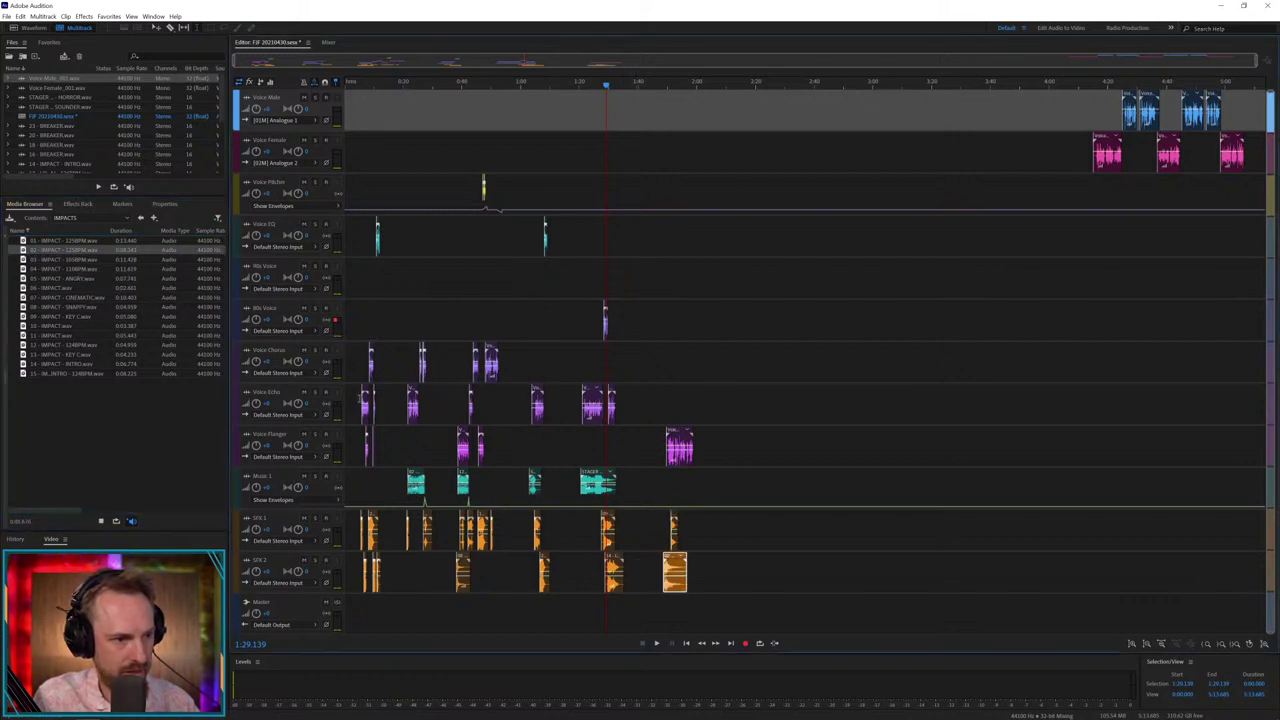
- Add the music bed 04 - MELODIC HOUSE - GMIN - 122BPM to Music 1, shift its start to about 1:50.1, and audition it
{"action": "left_click", "coordinate": [142, 218]}
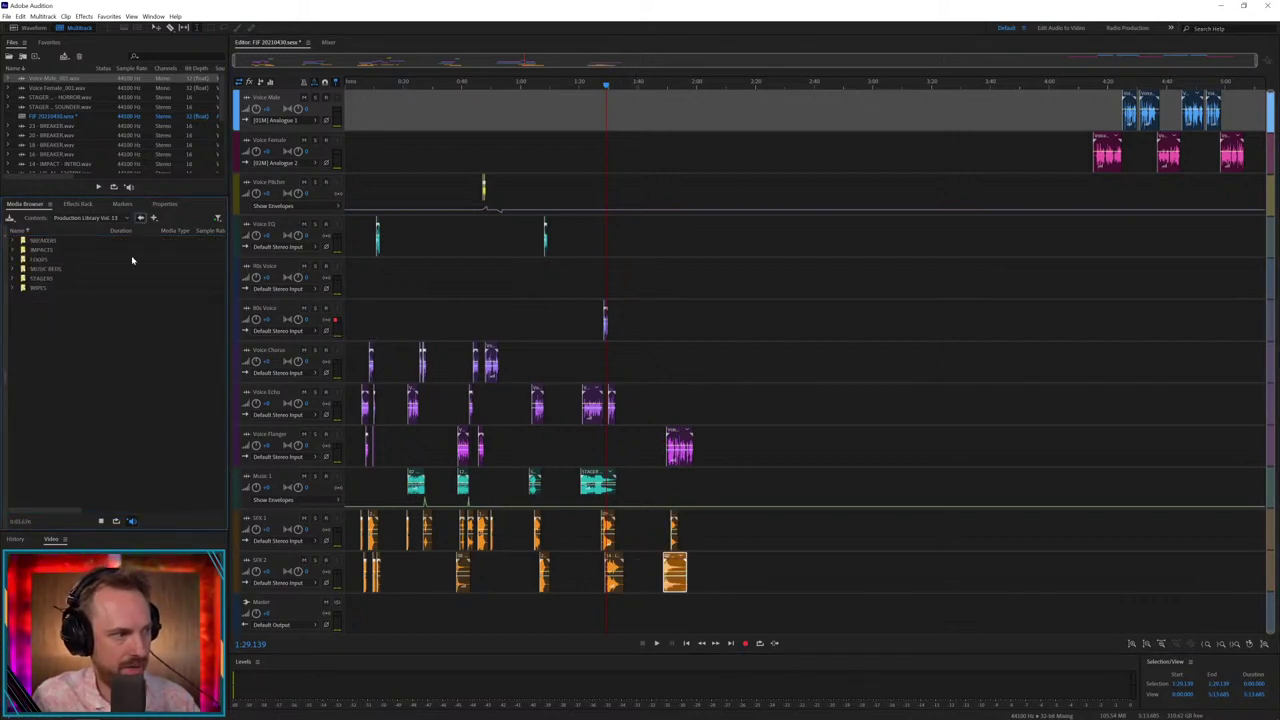
{"action": "double_click", "coordinate": [48, 270]}
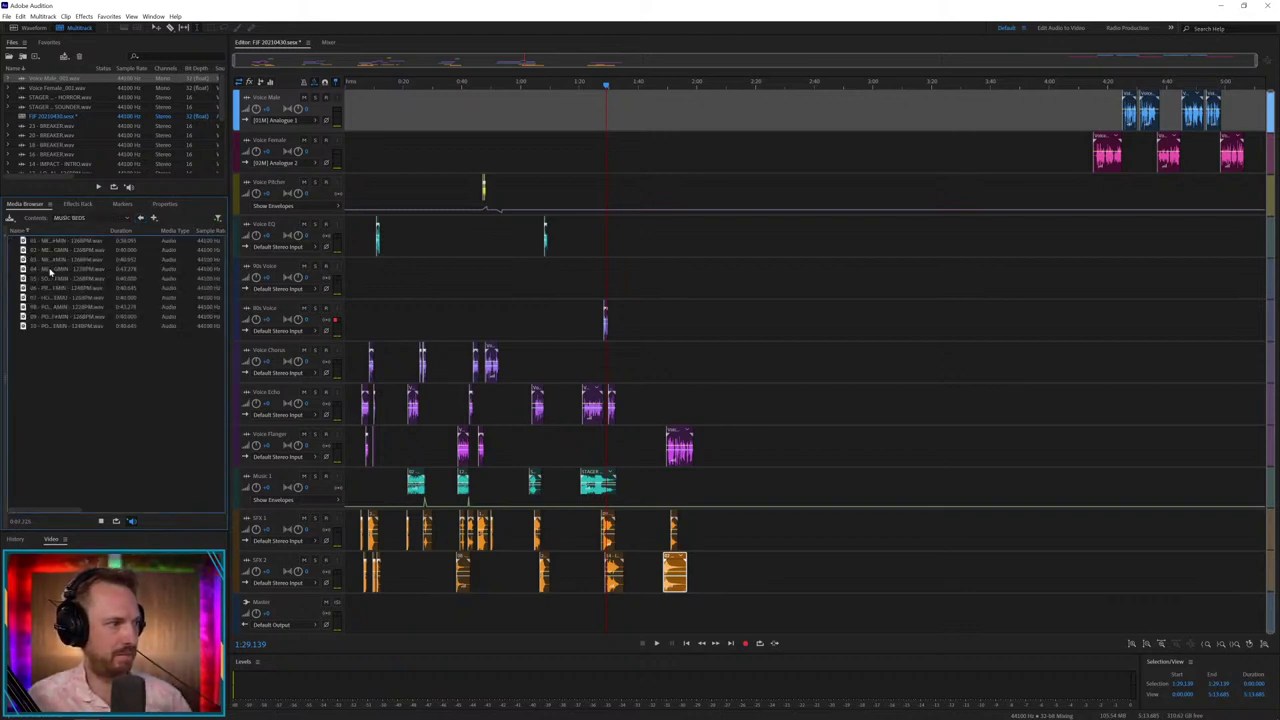
{"action": "left_click", "coordinate": [45, 270]}
{"action": "left_click_drag", "start_coordinate": [188, 356], "coordinate": [672, 484]}
{"action": "left_click", "coordinate": [674, 84]}
{"action": "scroll", "coordinate": [674, 84], "scroll_direction": "up", "scroll_amount": 10}
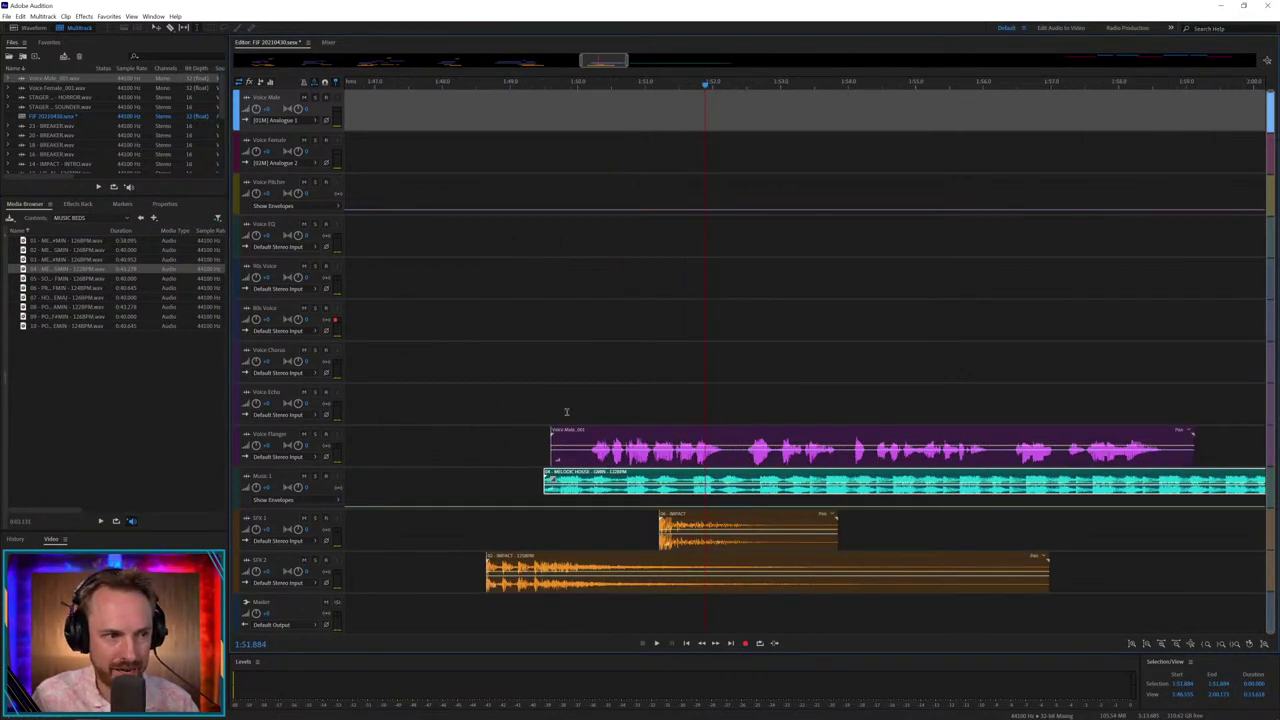
{"action": "left_click_drag", "start_coordinate": [613, 478], "coordinate": [656, 478]}
{"action": "left_click", "coordinate": [560, 472]}
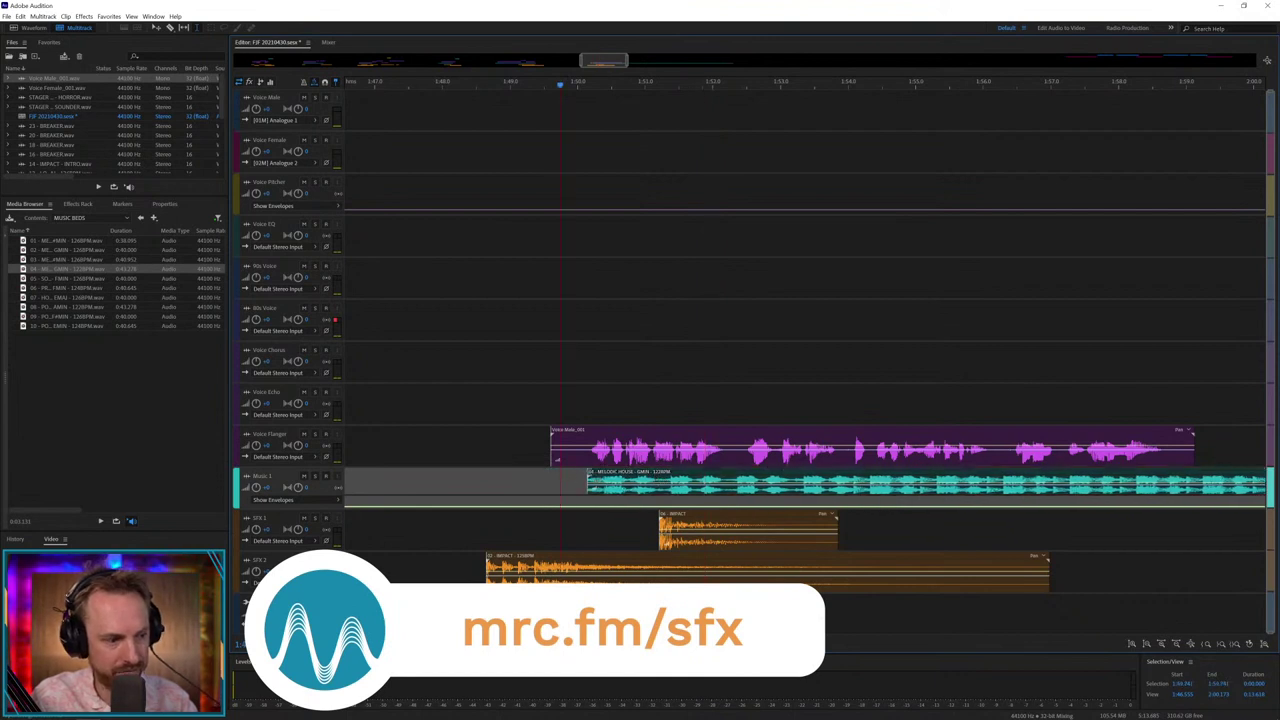
{"action": "key", "text": "space"}
- Shift 02 - IMPACT on SFX 2 to the start of the Voice Flanger clip at about 1:49.6 and audition it
{"action": "left_click_drag", "start_coordinate": [557, 557], "coordinate": [621, 557]}
{"action": "left_click", "coordinate": [553, 525]}
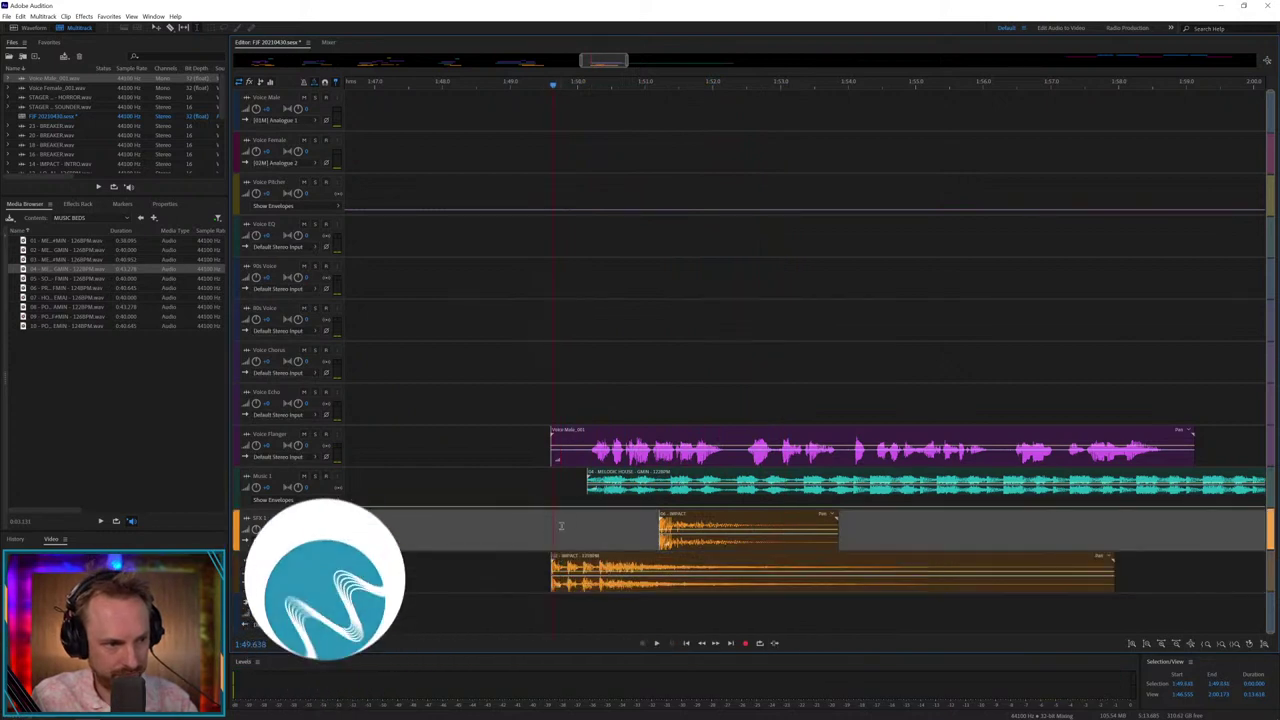
{"action": "left_click", "coordinate": [620, 562]}
{"action": "key", "text": "space"}
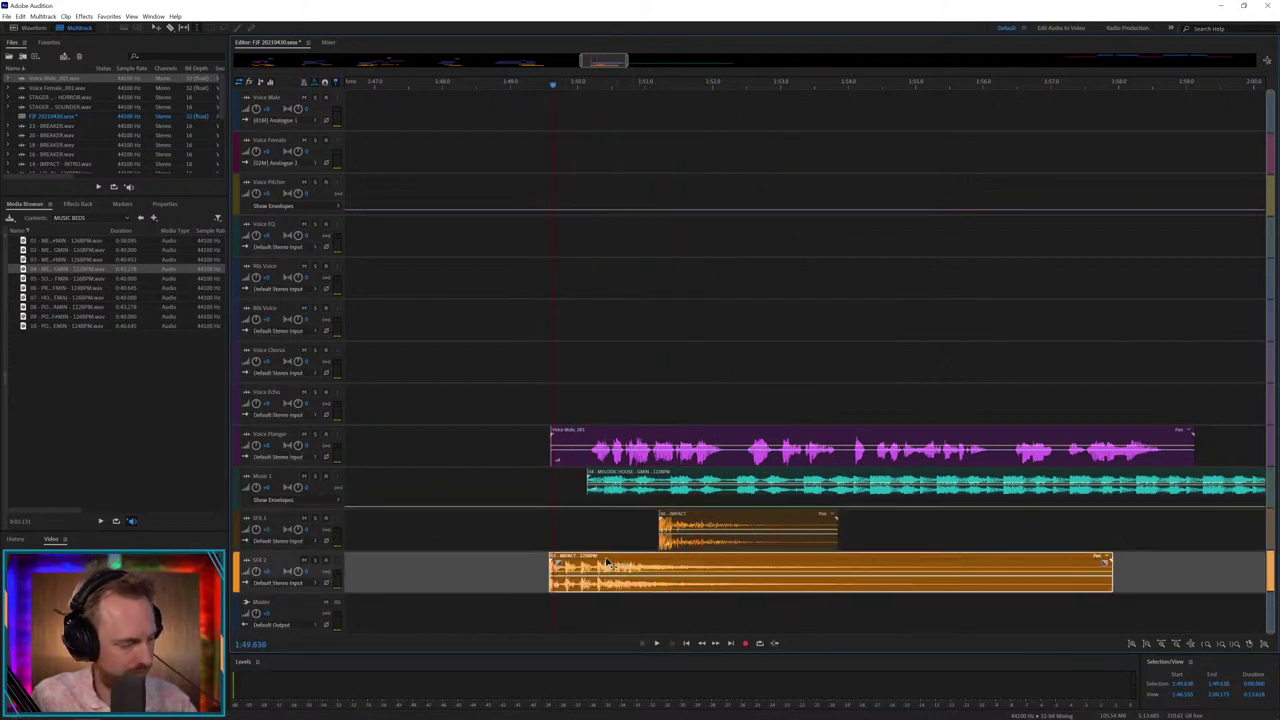
- Shift 02 - IMPACT on SFX 2 earlier to about 1:49.35 and audition it against the voice and music
{"action": "left_click", "coordinate": [540, 524]}
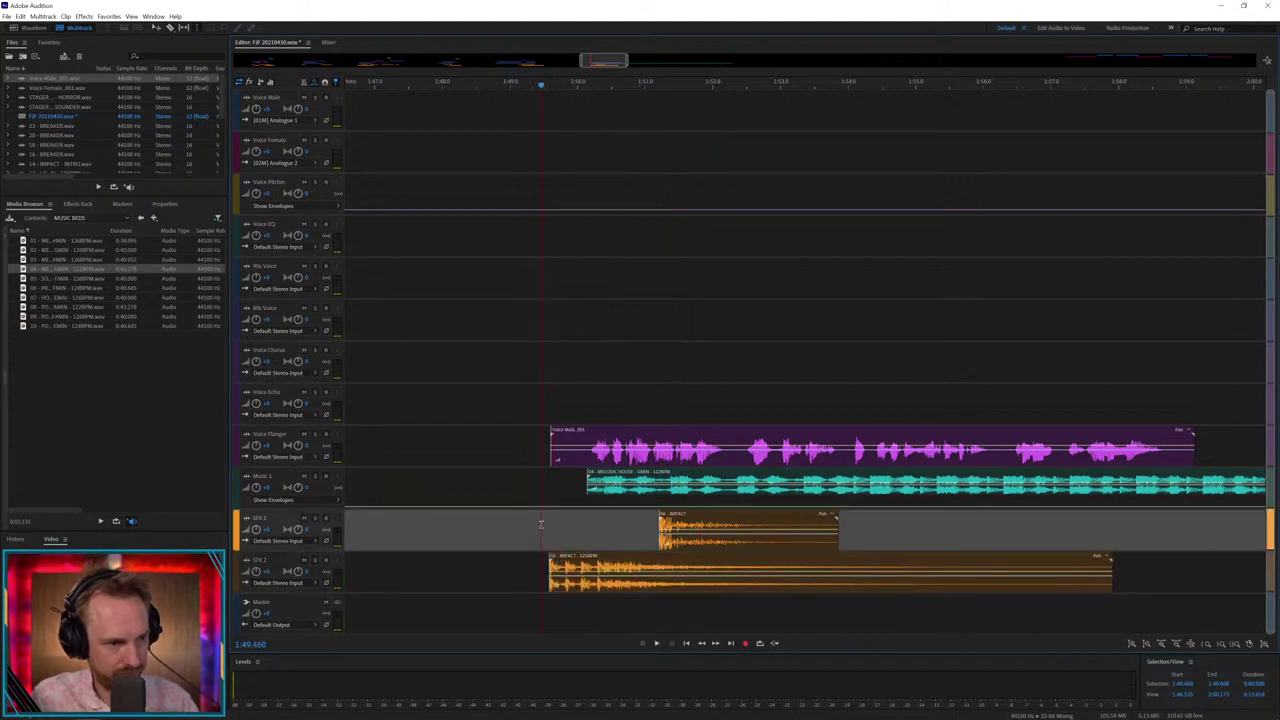
{"action": "key", "text": "space"}
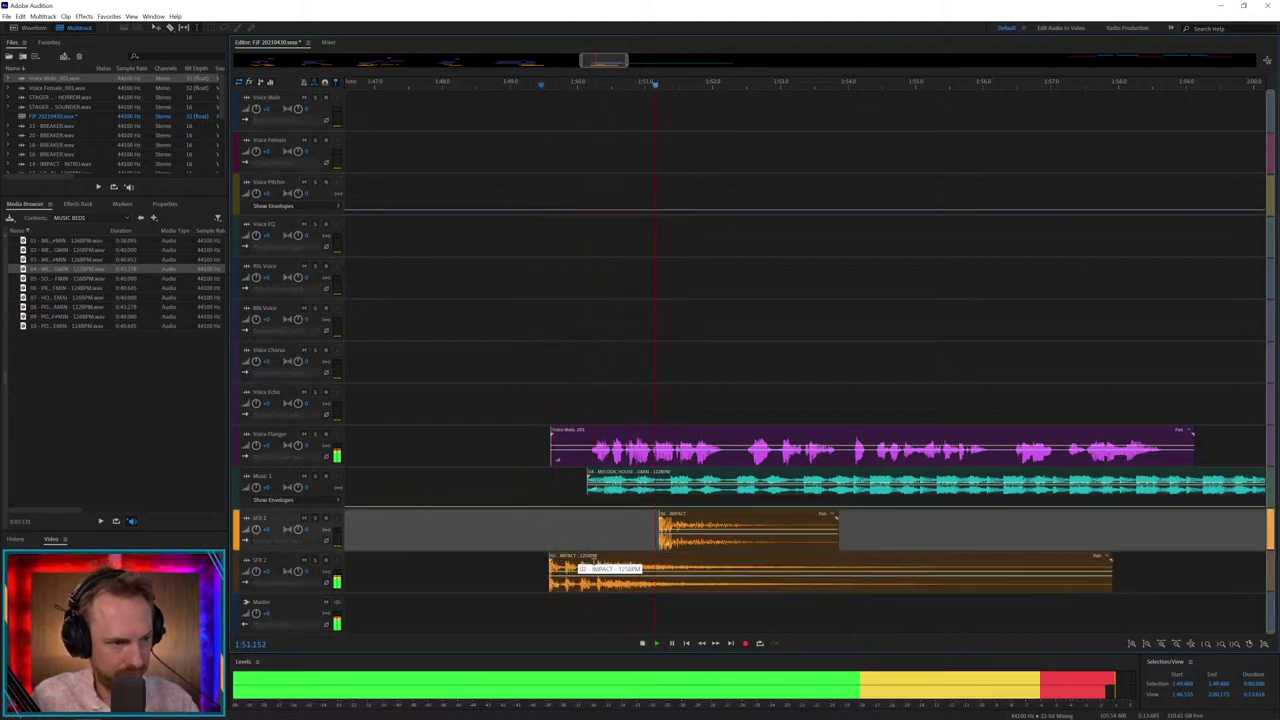
{"action": "key", "text": "space"}
{"action": "left_click_drag", "start_coordinate": [582, 566], "coordinate": [566, 566]}
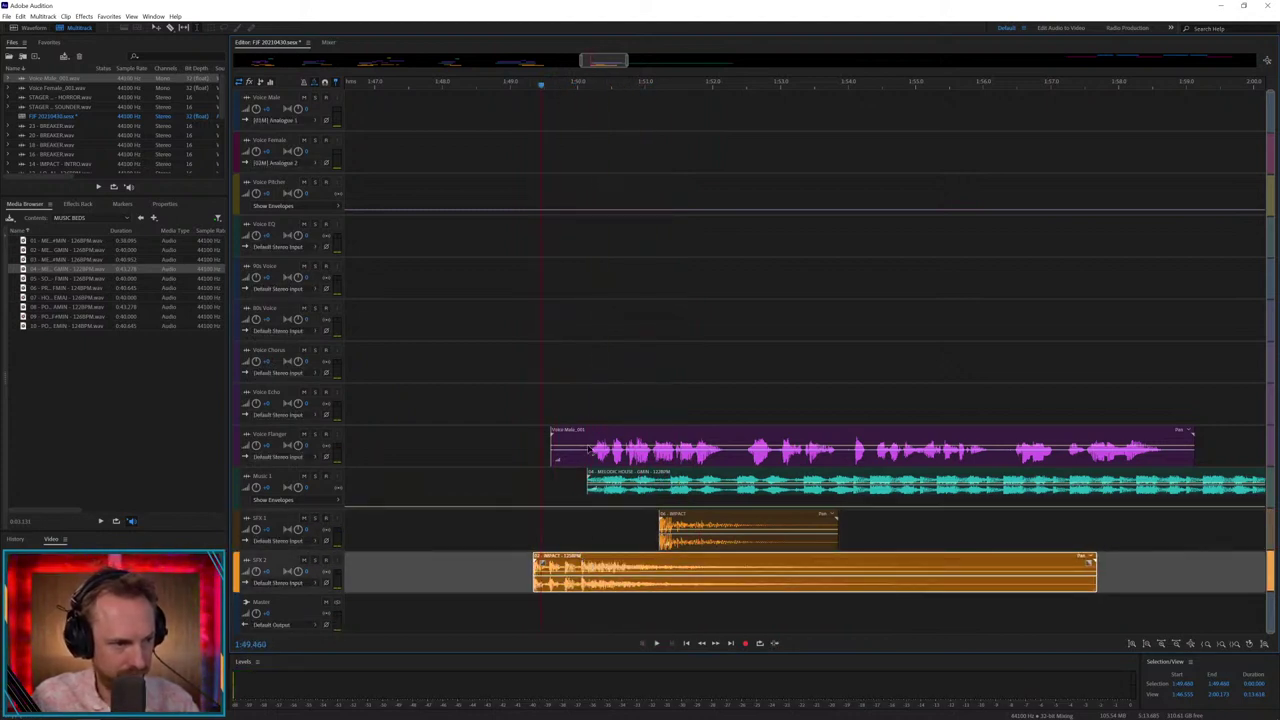
{"action": "key", "text": "space"}
{"action": "scroll", "coordinate": [603, 86], "scroll_direction": "up", "scroll_amount": 2}
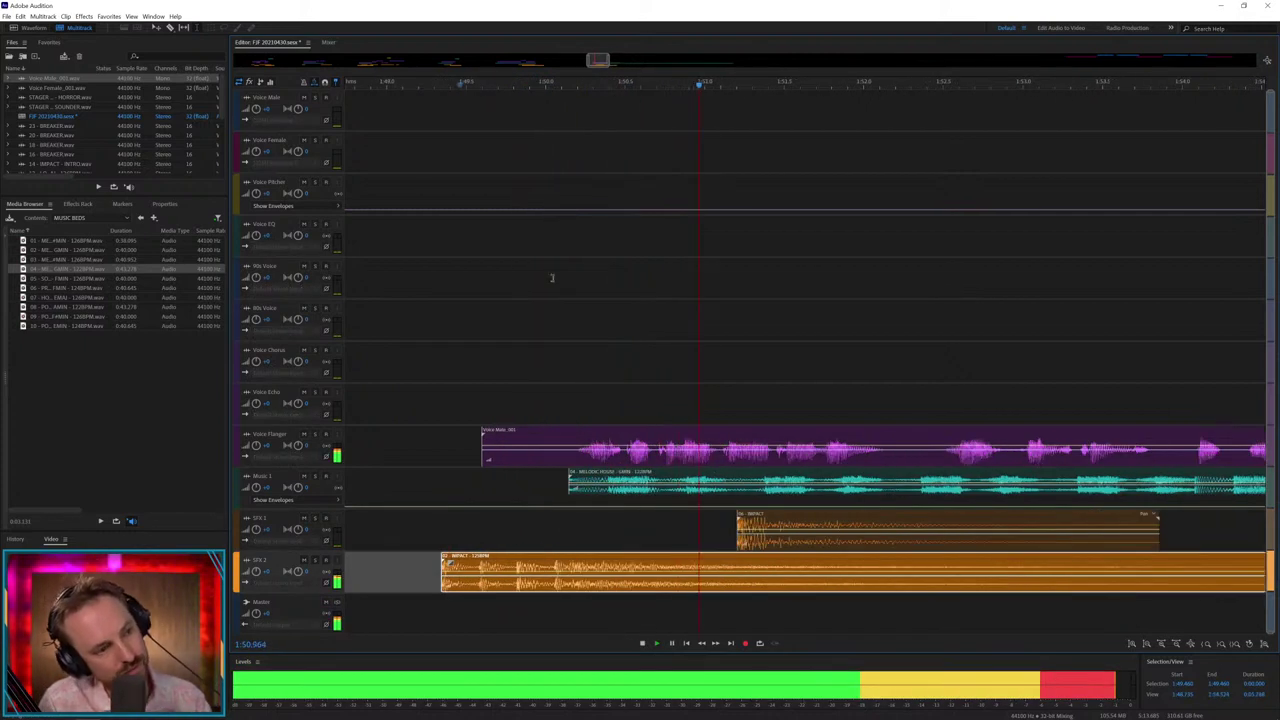
{"action": "key", "text": "space"}
- Shift the music bed on Music 1 slightly earlier to about 1:50.08 and audition the intro
{"action": "left_click", "coordinate": [556, 531]}
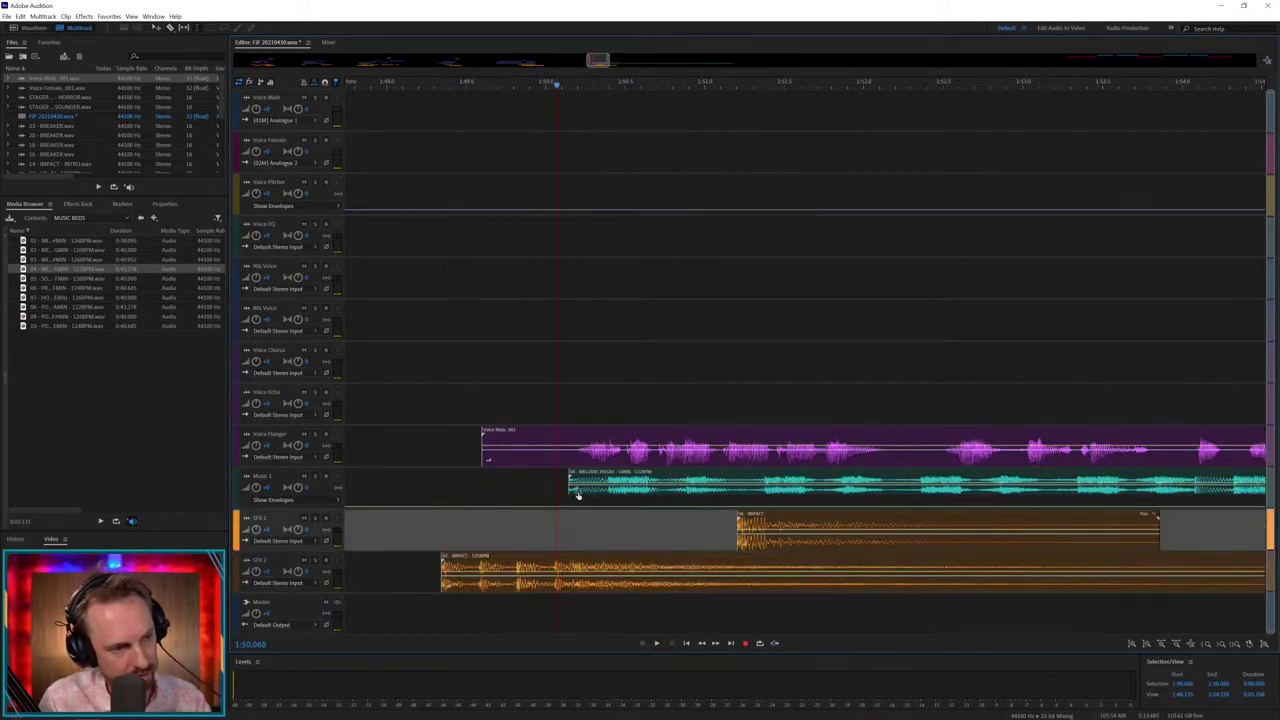
{"action": "left_click_drag", "start_coordinate": [583, 476], "coordinate": [574, 476]}
{"action": "left_click", "coordinate": [399, 478]}
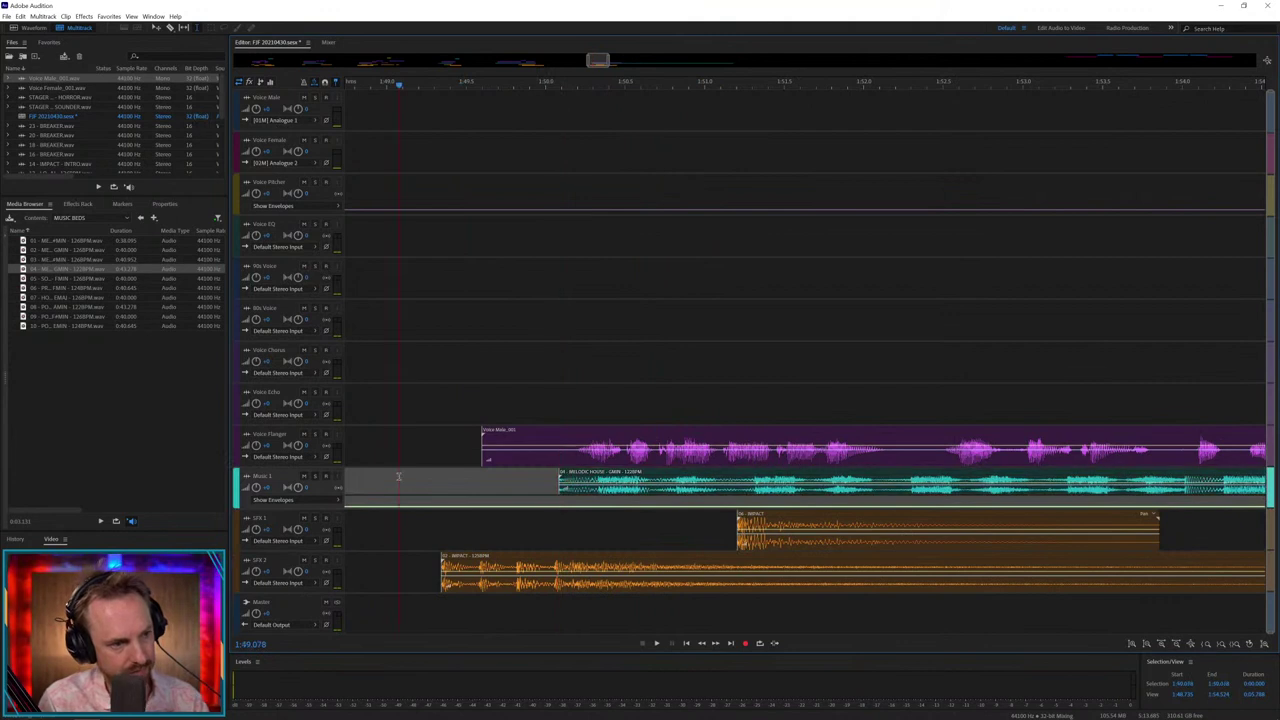
{"action": "key", "text": "space"}
{"action": "key", "text": "space"}
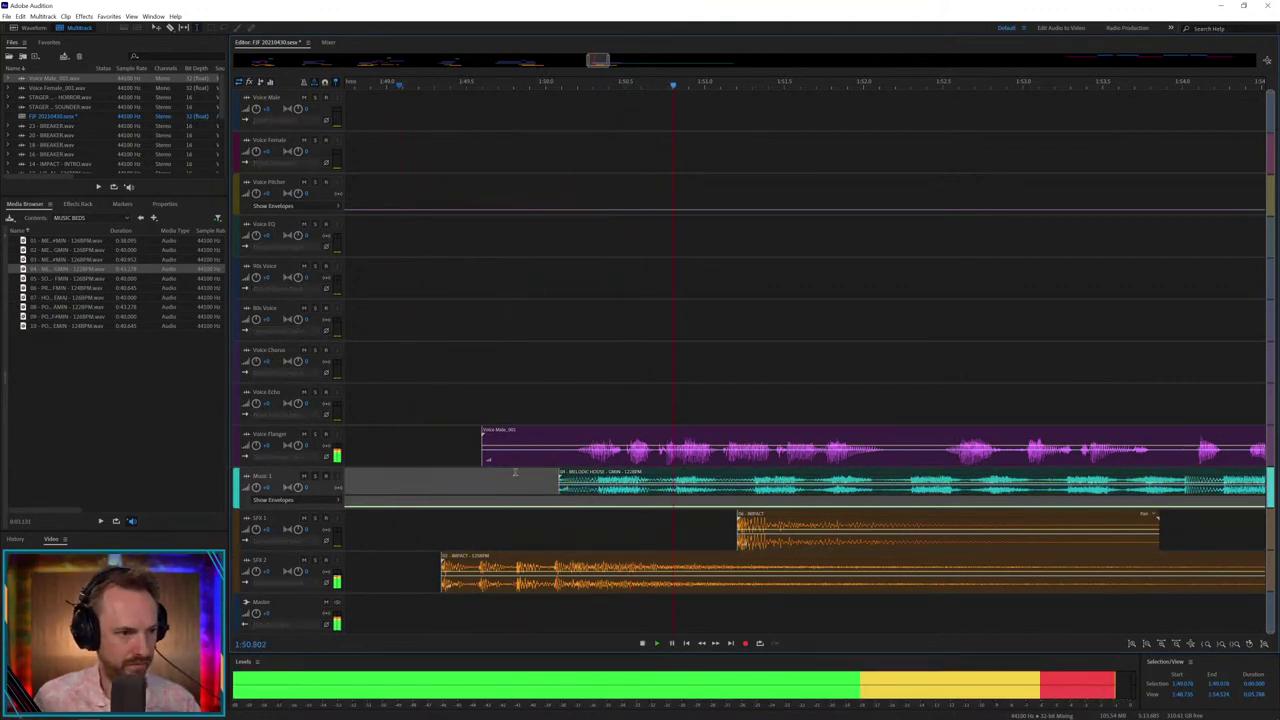
- Move 06 - IMPACT on SFX 1 to about 1:52.3, at the end of the first voice phrase
{"action": "left_click_drag", "start_coordinate": [752, 517], "coordinate": [903, 521]}
{"action": "key", "text": "space"}
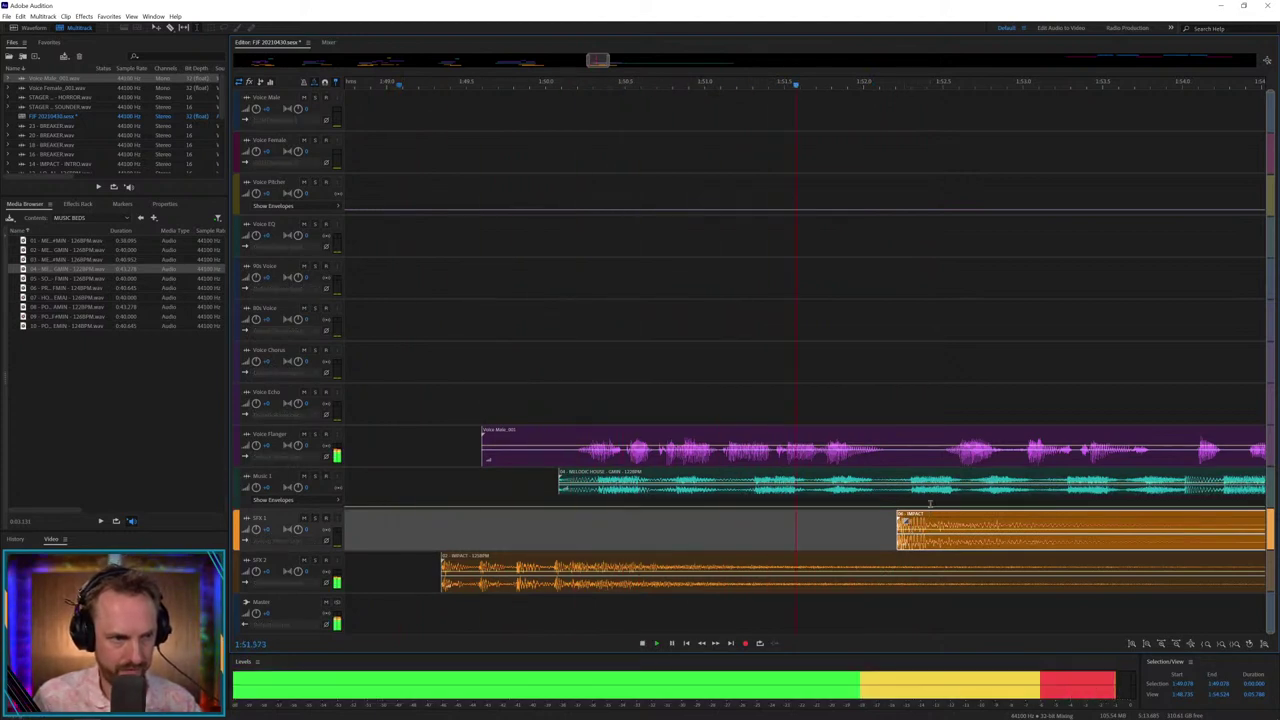
{"action": "key", "text": "space"}
{"action": "left_click_drag", "start_coordinate": [930, 517], "coordinate": [943, 517]}
- Copy the last 0.8 seconds or so of the first Voice Flanger phrase and paste it on Voice Pitcher at about 1:51.83
{"action": "left_click_drag", "start_coordinate": [777, 445], "coordinate": [901, 230]}
{"action": "key", "text": "ctrl+c"}
{"action": "left_click", "coordinate": [837, 186]}
{"action": "key", "text": "ctrl+v"}
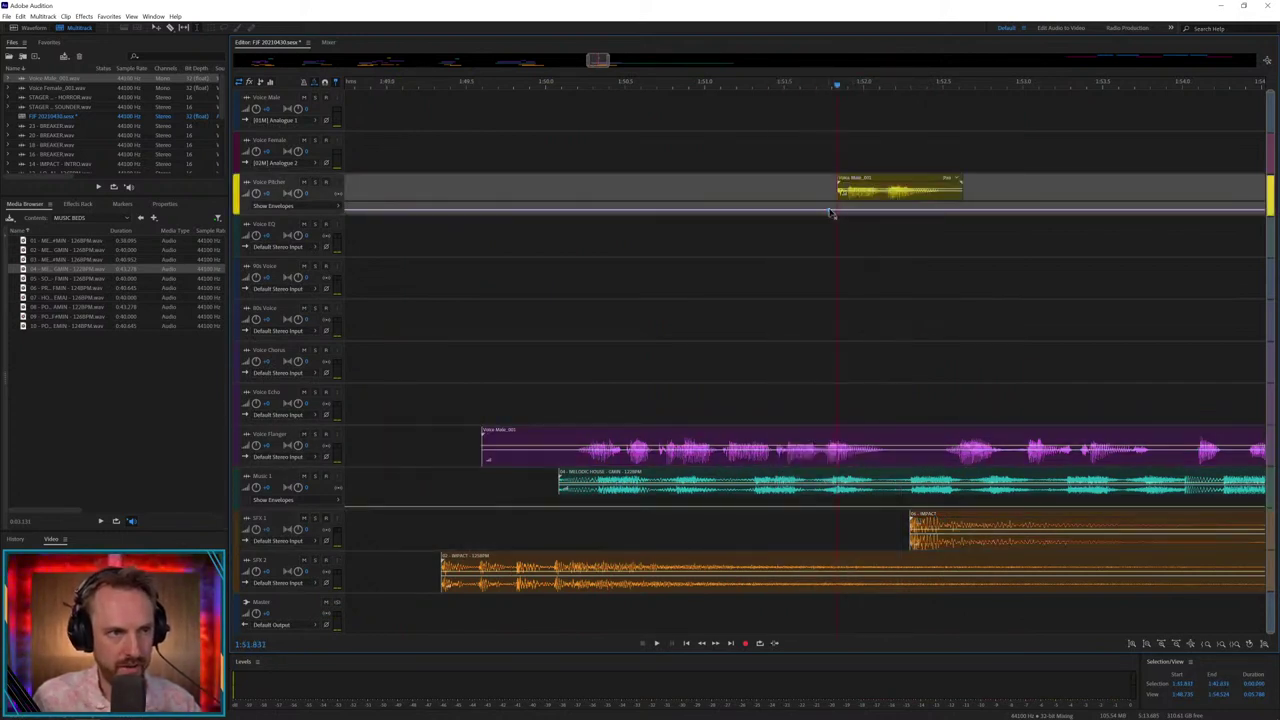
- Lower the Voice Pitcher track envelope slightly beneath the pasted clip and audition the effect
{"action": "left_click_drag", "start_coordinate": [958, 214], "coordinate": [949, 213]}
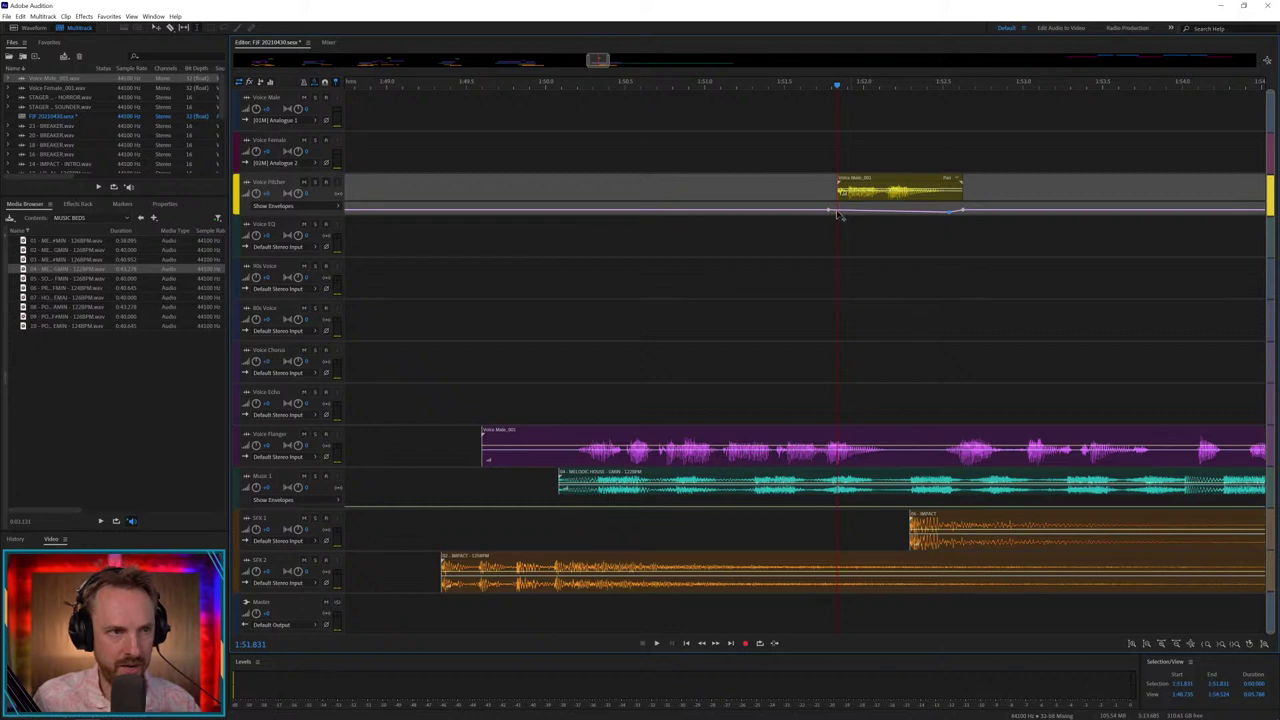
{"action": "left_click_drag", "start_coordinate": [837, 211], "coordinate": [838, 214]}
{"action": "left_click", "coordinate": [846, 187]}
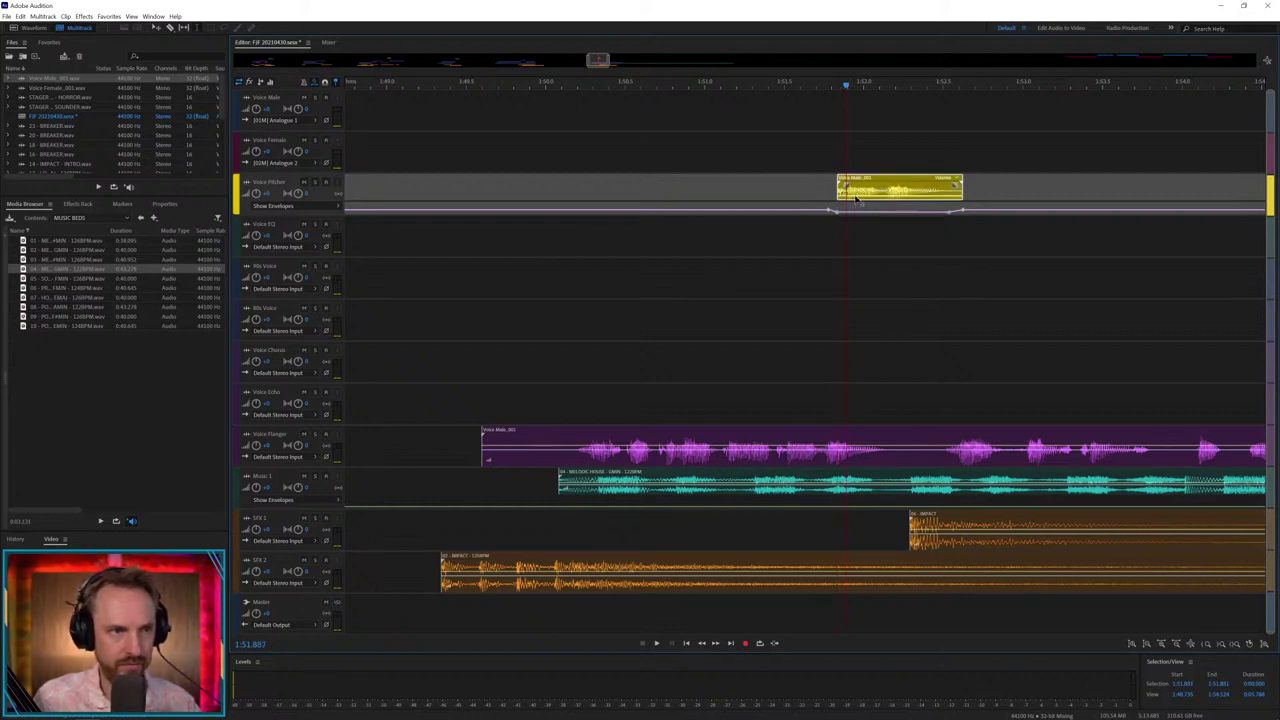
{"action": "left_click", "coordinate": [810, 190]}
{"action": "key", "text": "space"}
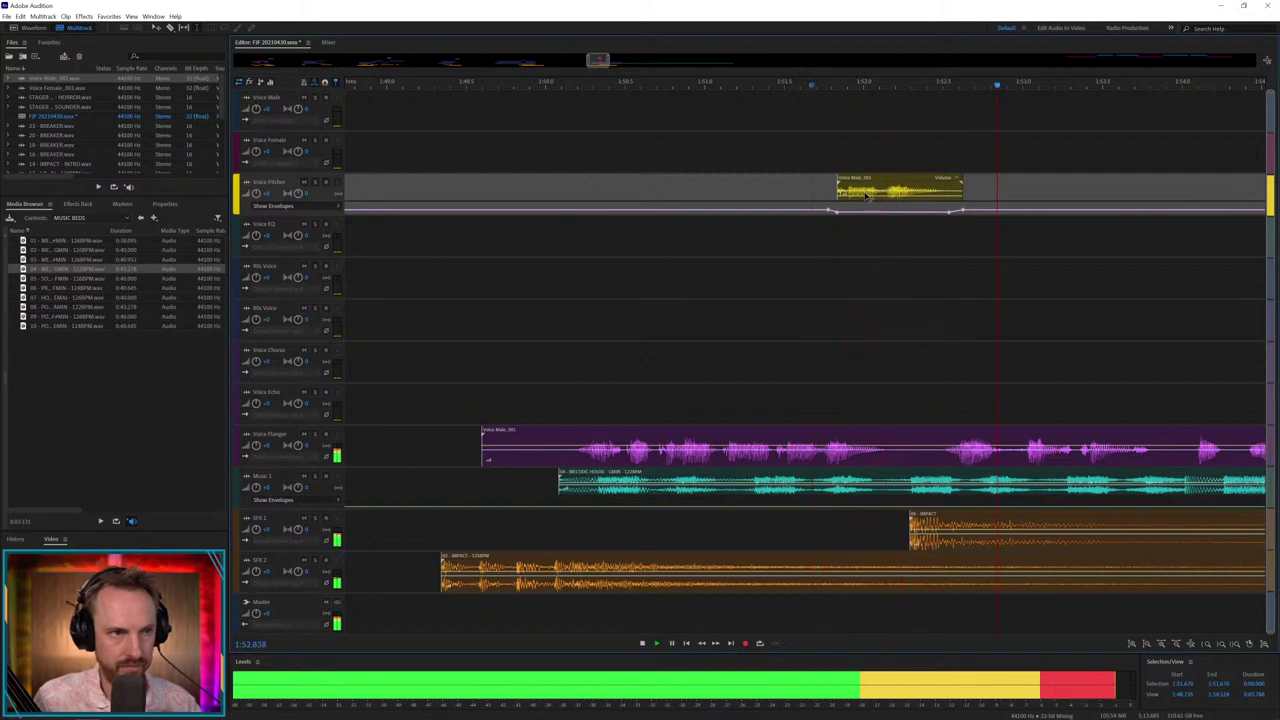
{"action": "key", "text": "space"}
- Raise the pasted Voice Pitcher clip's volume slightly and audition it
{"action": "left_click", "coordinate": [861, 191]}
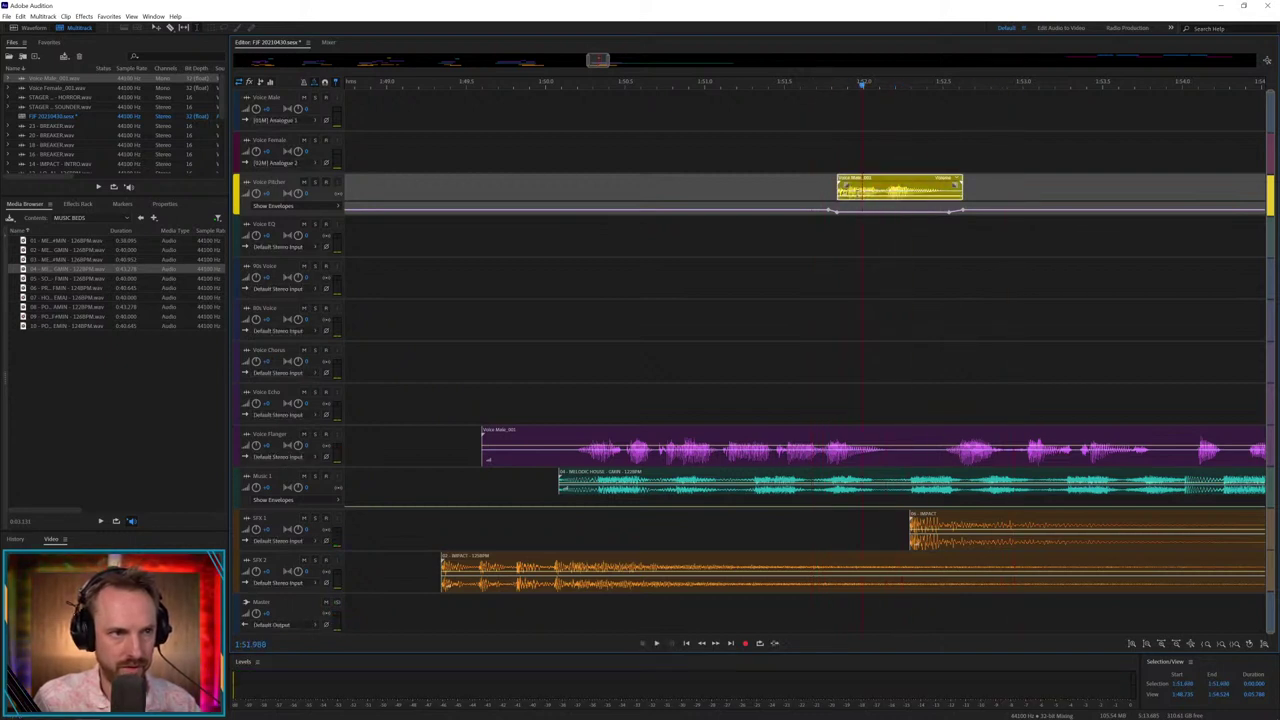
{"action": "left_click_drag", "start_coordinate": [858, 198], "coordinate": [857, 195]}
{"action": "left_click", "coordinate": [811, 191]}
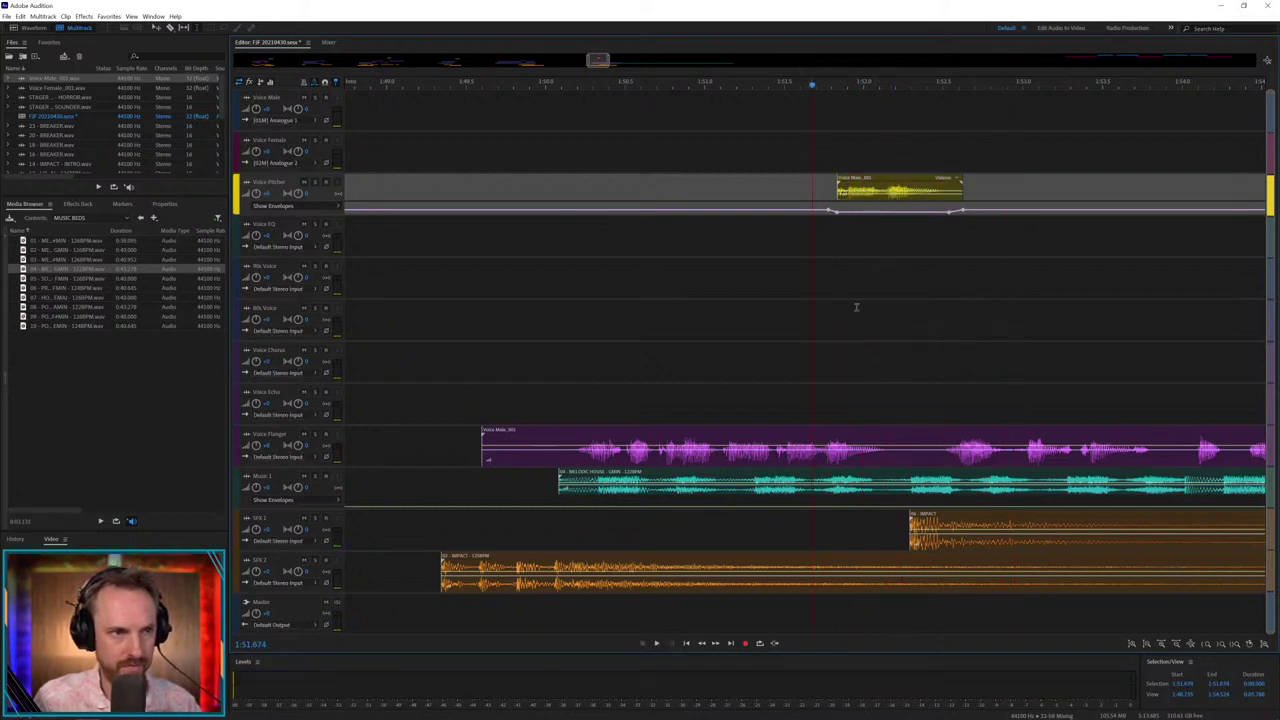
{"action": "key", "text": "space"}
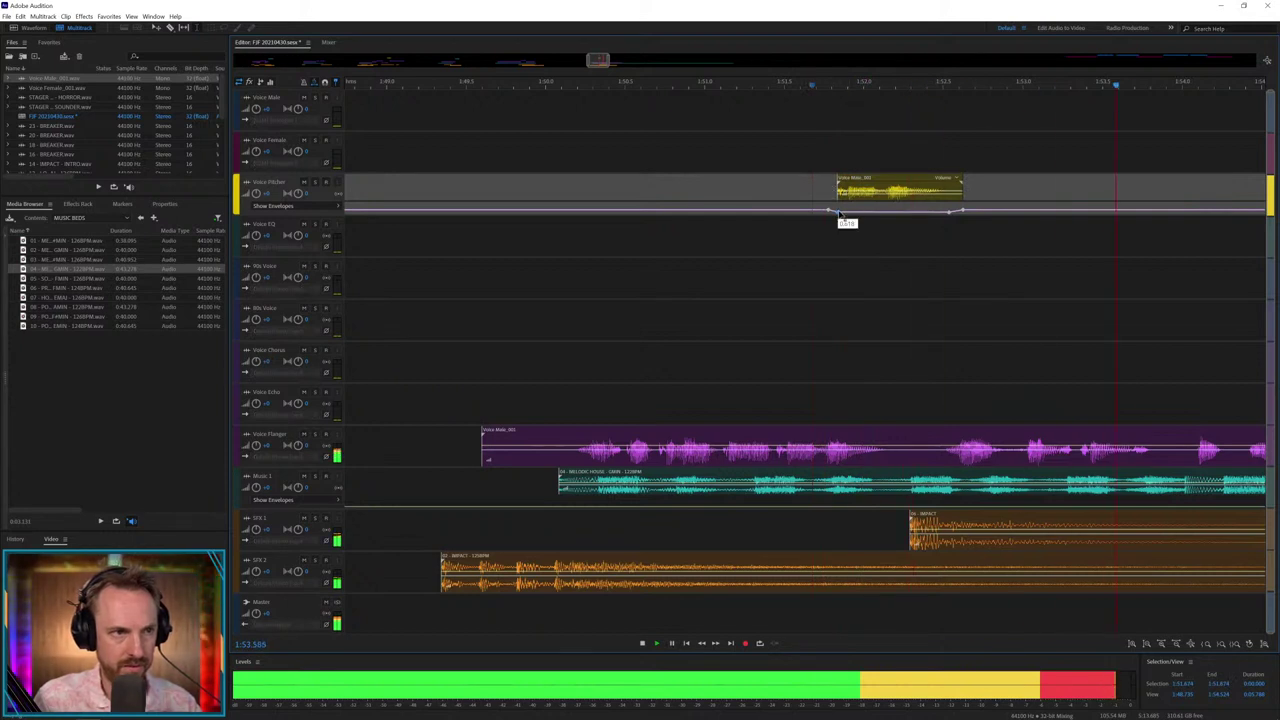
- Shape the Voice Pitcher envelope to fall across the clip by raising its starting point, and audition the pitch change
{"action": "left_click_drag", "start_coordinate": [838, 212], "coordinate": [840, 207]}
{"action": "key", "text": "space"}
{"action": "key", "text": "space"}
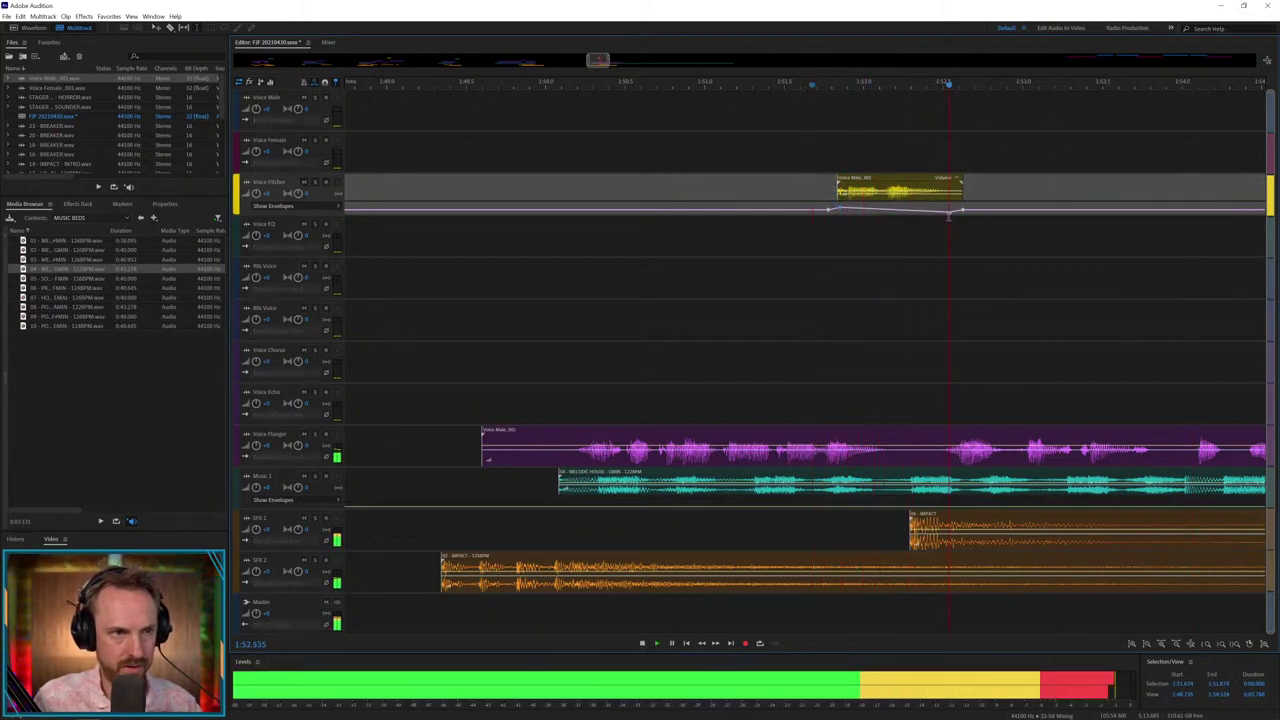
{"action": "key", "text": "space"}
{"action": "key", "text": "space"}
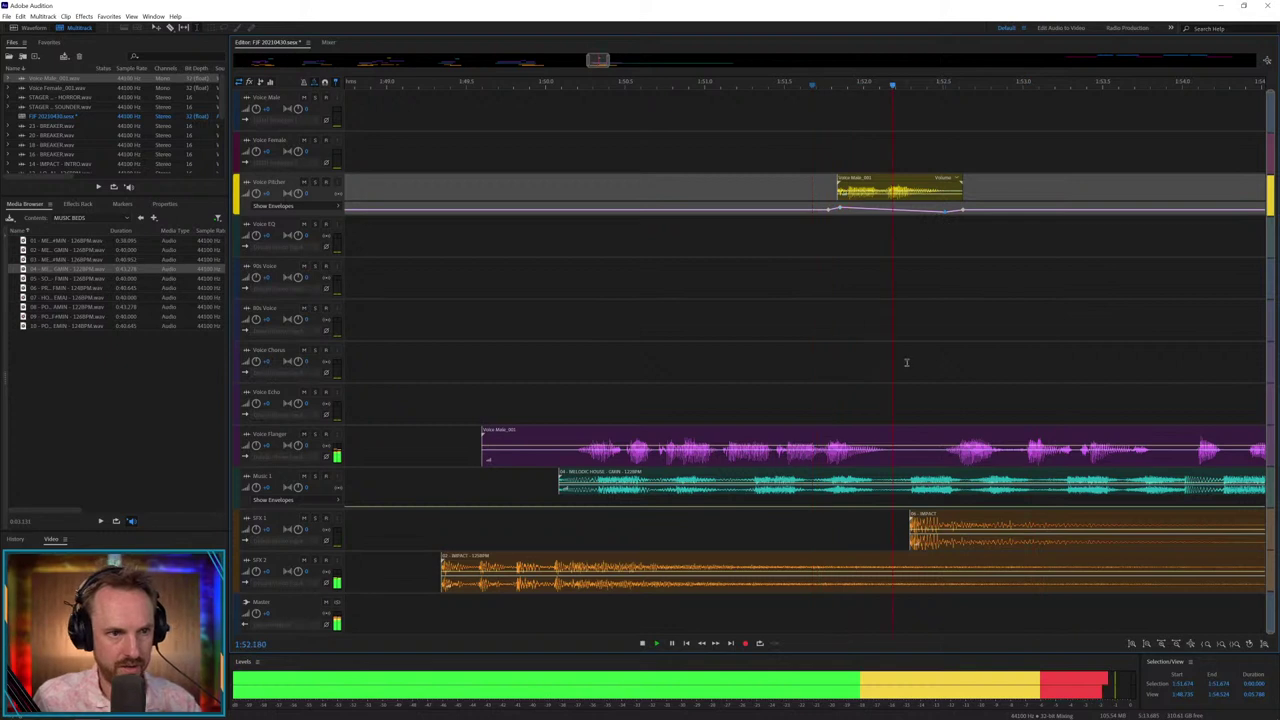
{"action": "key", "text": "space"}
- Cut the pause from about 1:52.3 to 1:52.5 out of the Voice Flanger clip, move the remainder to Voice Chorus, and audition
{"action": "left_click_drag", "start_coordinate": [941, 458], "coordinate": [910, 458]}
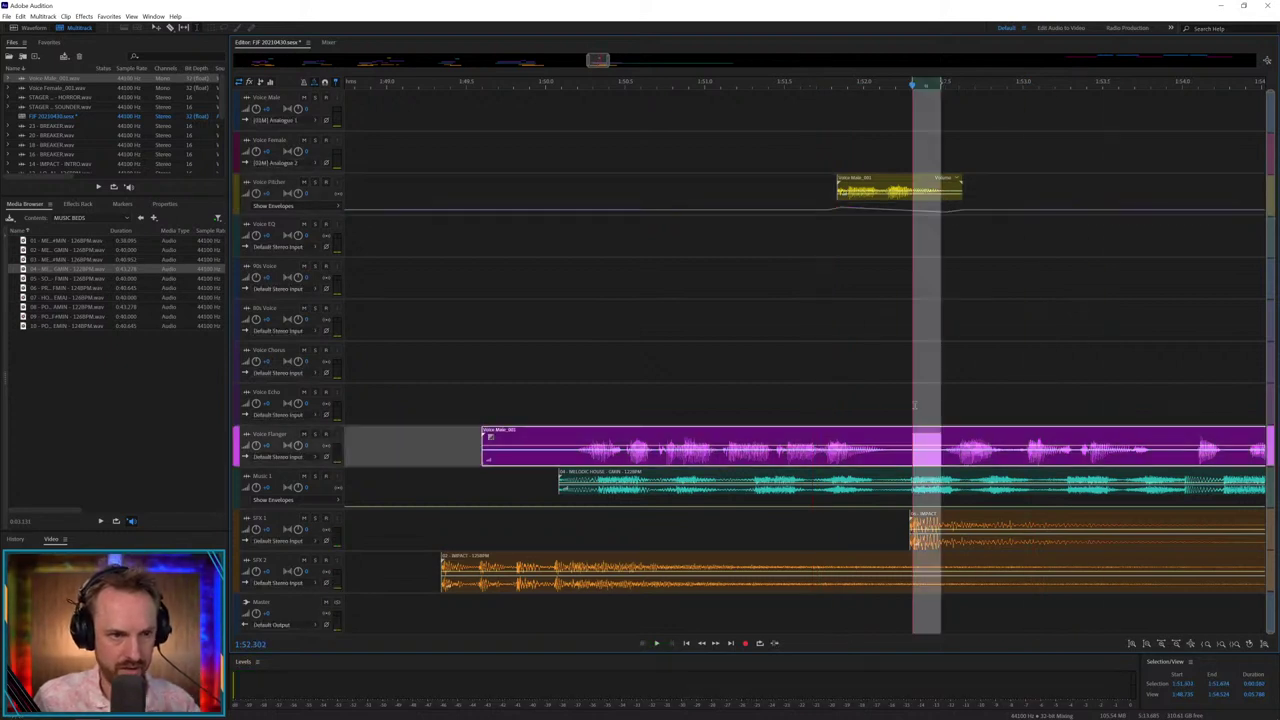
{"action": "key", "text": "Delete"}
{"action": "mouse_move", "coordinate": [948, 418]}
{"action": "left_mouse_down"}
{"action": "mouse_move", "coordinate": [935, 418]}
{"action": "mouse_move", "coordinate": [964, 392]}
{"action": "mouse_move", "coordinate": [941, 350]}
{"action": "mouse_move", "coordinate": [970, 352]}
{"action": "left_mouse_up"}
{"action": "key", "text": "space"}
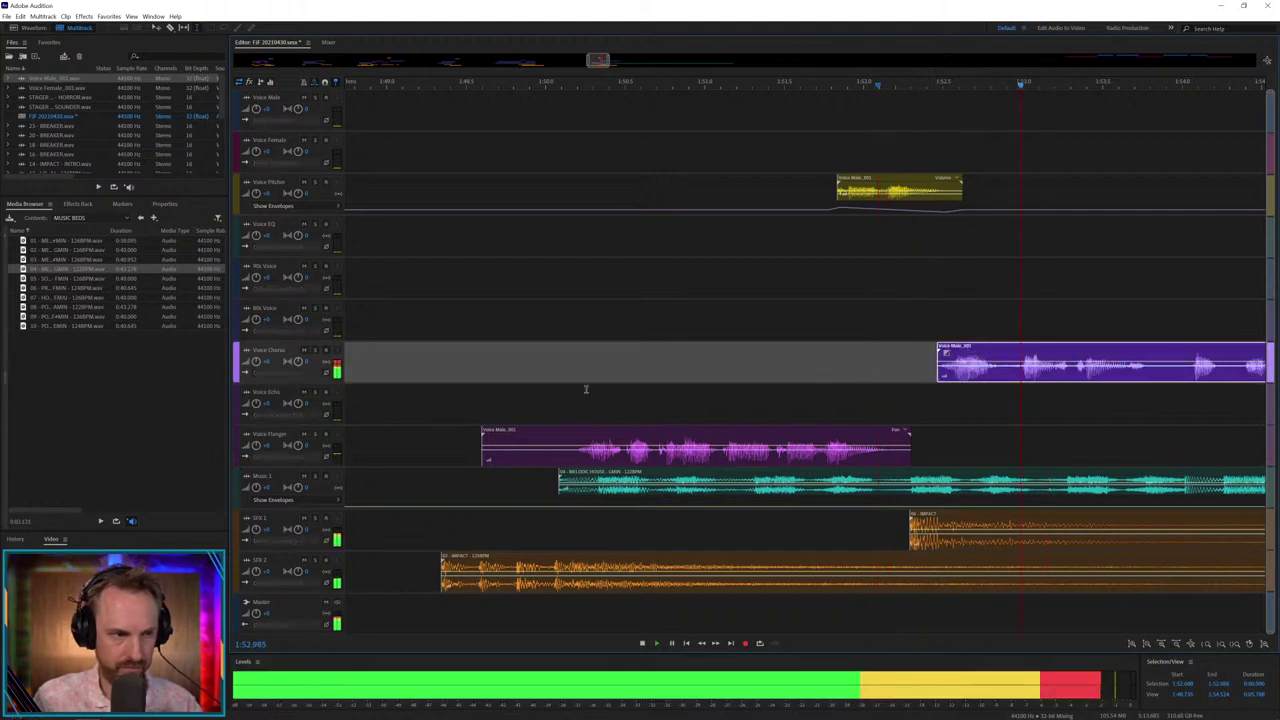
{"action": "left_click", "coordinate": [442, 396]}
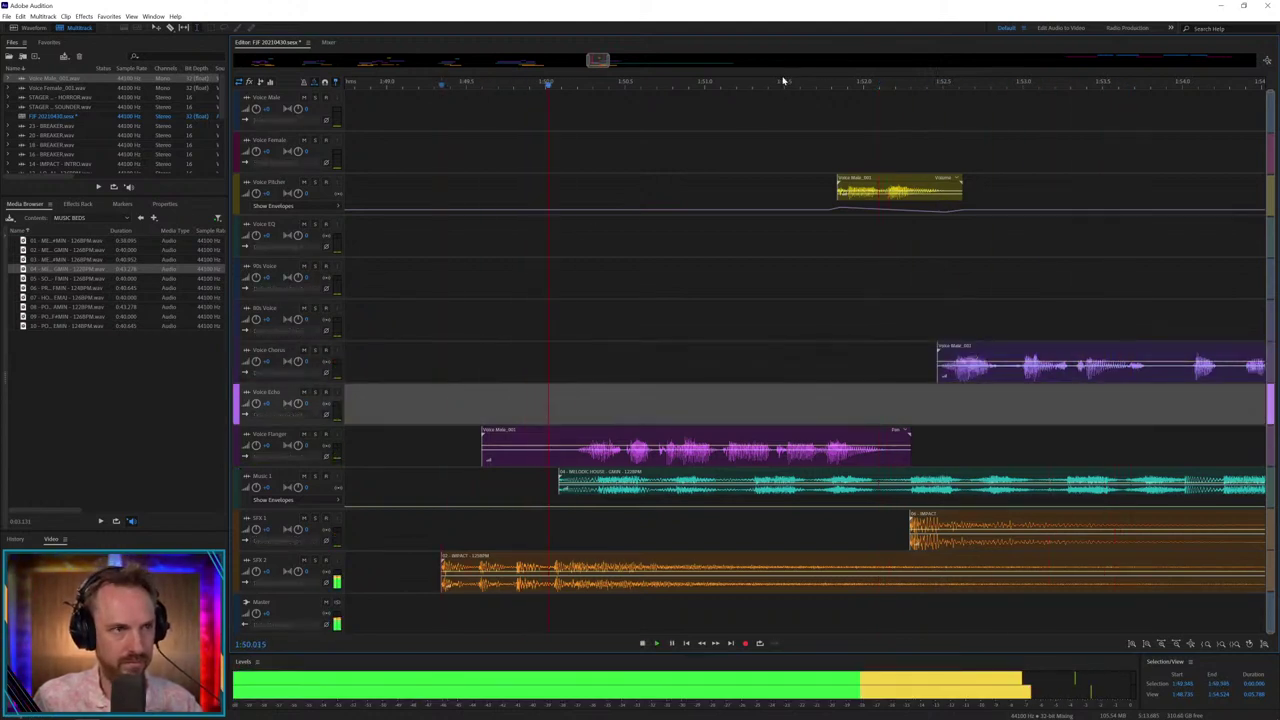
{"action": "scroll", "coordinate": [784, 81], "scroll_direction": "down", "scroll_amount": 2}
{"action": "left_click_drag", "start_coordinate": [595, 61], "coordinate": [608, 61]}
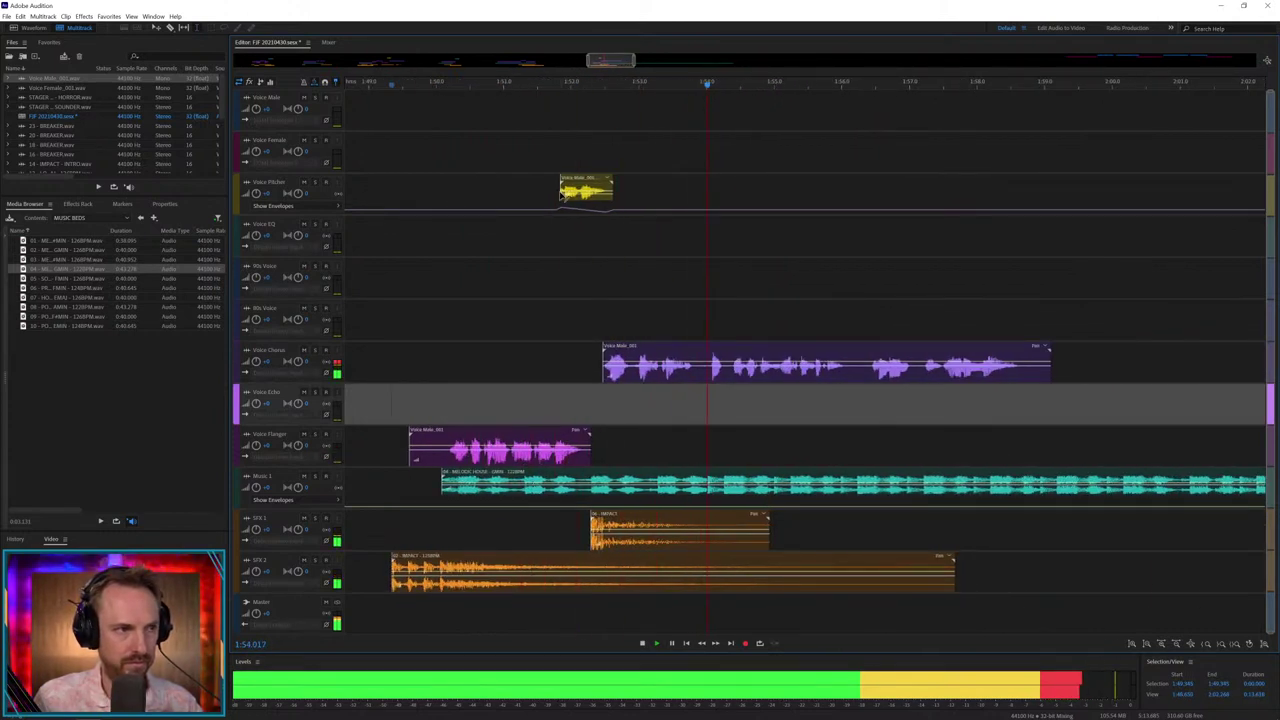
- Extend the start of the Voice Pitcher clip slightly earlier to about 1:51.75 and audition it
{"action": "left_click_drag", "start_coordinate": [560, 197], "coordinate": [556, 197]}
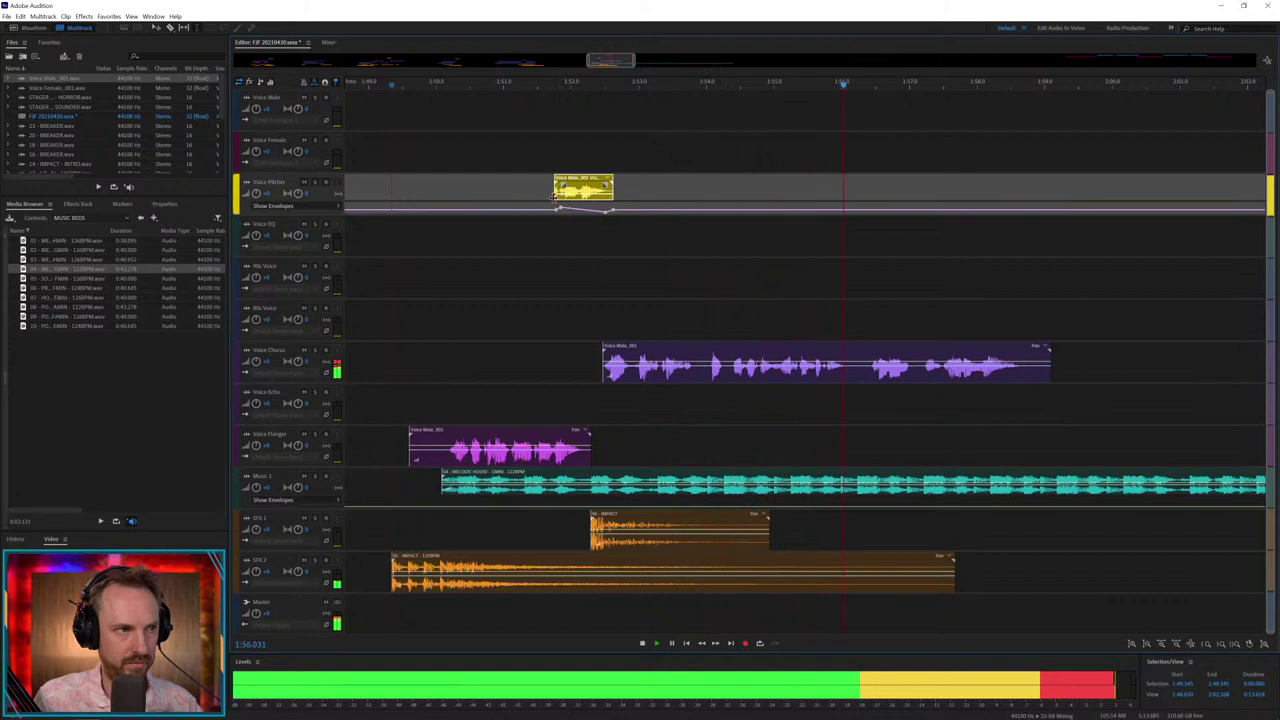
{"action": "left_click", "coordinate": [564, 197]}
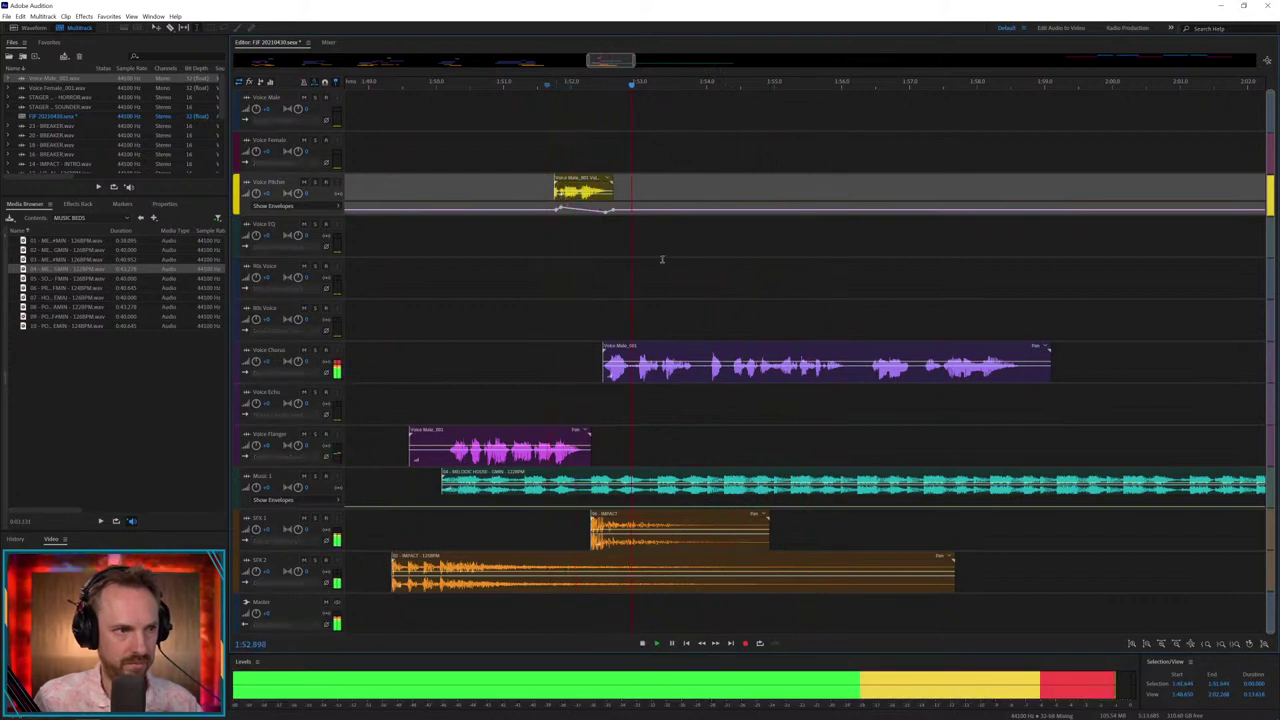
{"action": "key", "text": "space"}
- Split the Voice Chorus clip after its first phrase, move the rest to Voice EQ at about 1:53.96, and audition it
{"action": "left_click_drag", "start_coordinate": [697, 378], "coordinate": [723, 224]}
{"action": "key", "text": "Delete"}
{"action": "left_click", "coordinate": [714, 398]}
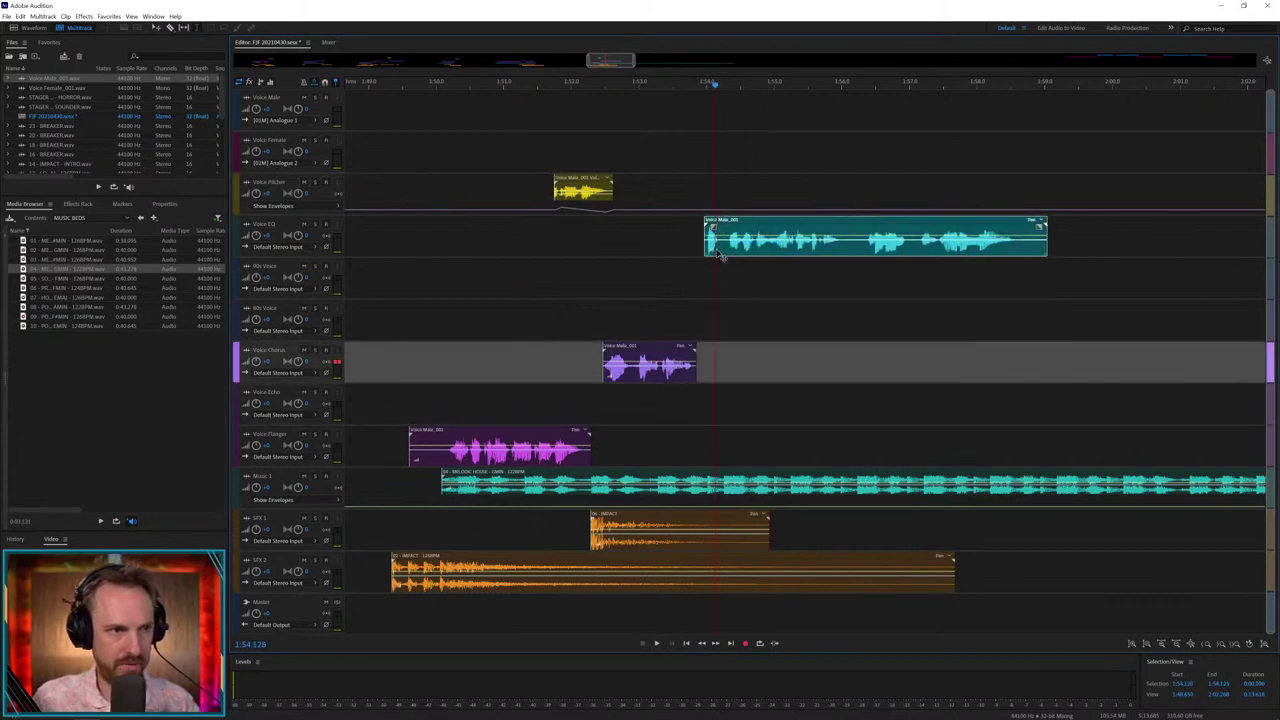
{"action": "left_click", "coordinate": [688, 278]}
{"action": "key", "text": "space"}
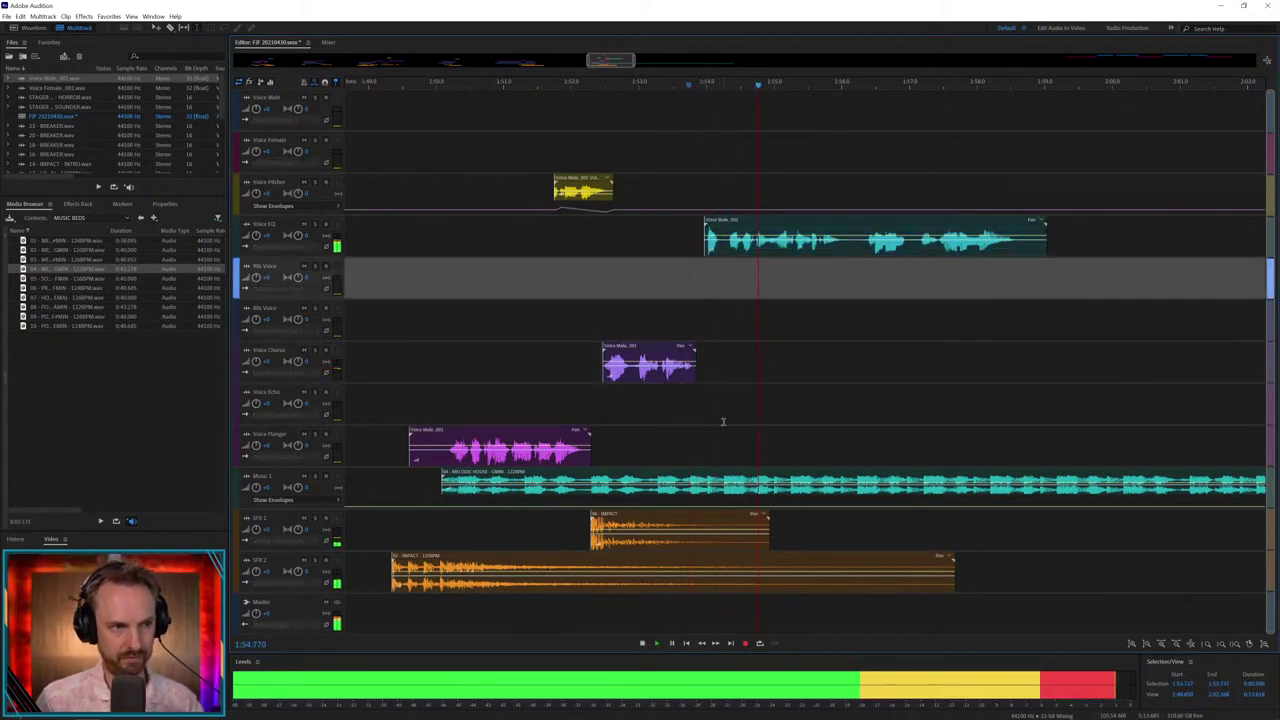
{"action": "key", "text": "space"}
- Delete the pause between about 1:56.0 and 1:56.2 in the Voice EQ clip and audition the transition from Voice Chorus
{"action": "left_click_drag", "start_coordinate": [840, 247], "coordinate": [857, 250]}
{"action": "key", "text": "Delete"}
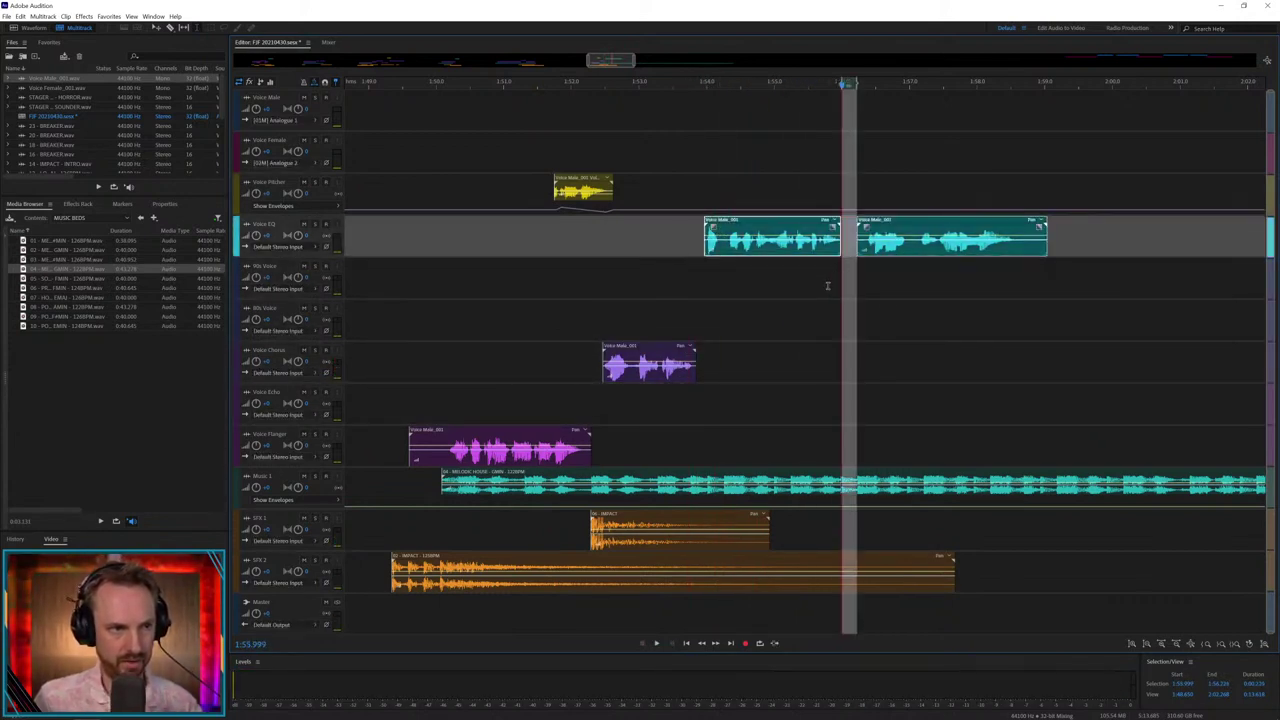
{"action": "left_click", "coordinate": [694, 266]}
{"action": "scroll", "coordinate": [723, 86], "scroll_direction": "up", "scroll_amount": 4}
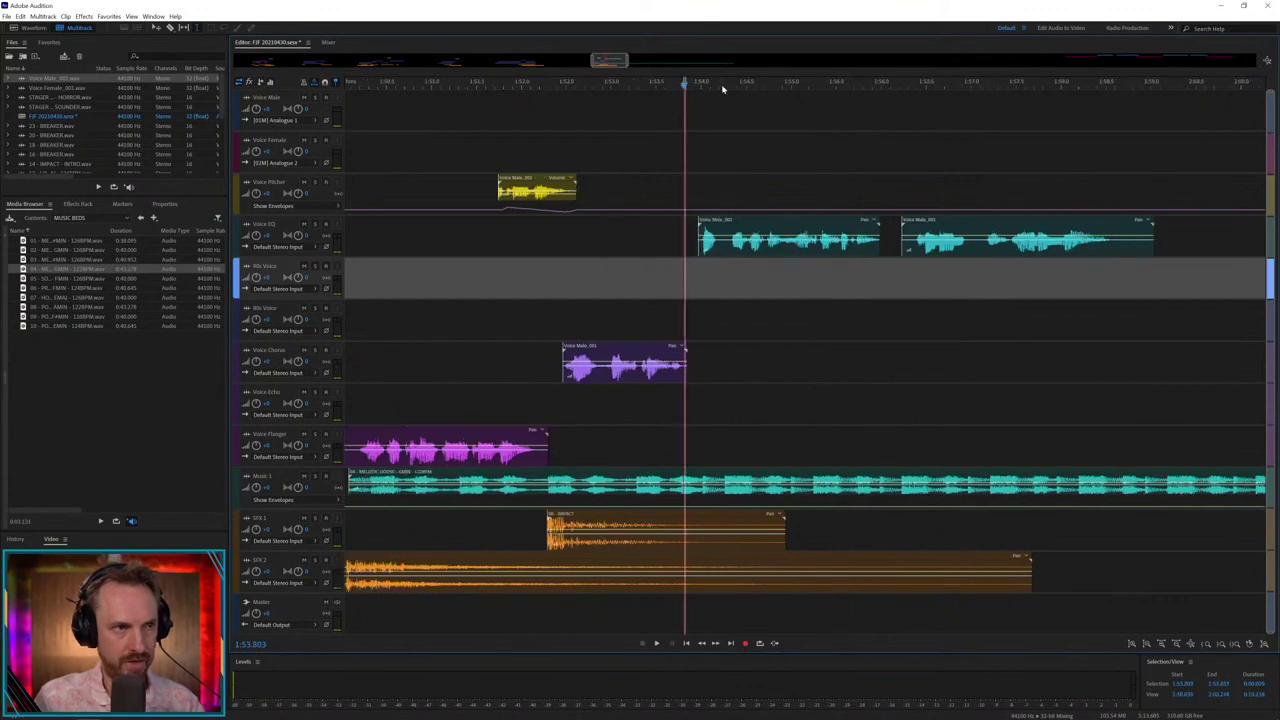
{"action": "left_click", "coordinate": [634, 286]}
{"action": "key", "text": "space"}
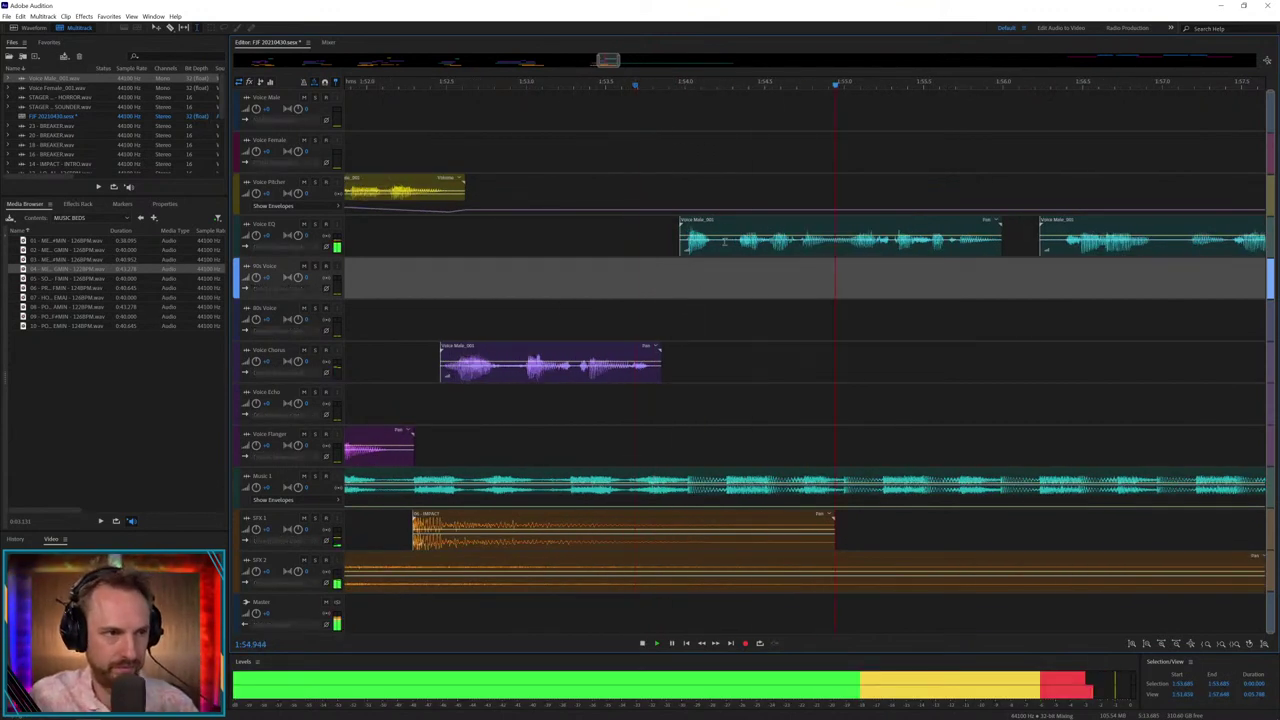
{"action": "key", "text": "space"}
- Nudge the first Voice EQ clip later to about 1:54.02 and audition its timing against the music
{"action": "left_click_drag", "start_coordinate": [719, 224], "coordinate": [727, 224]}
{"action": "key", "text": "space"}
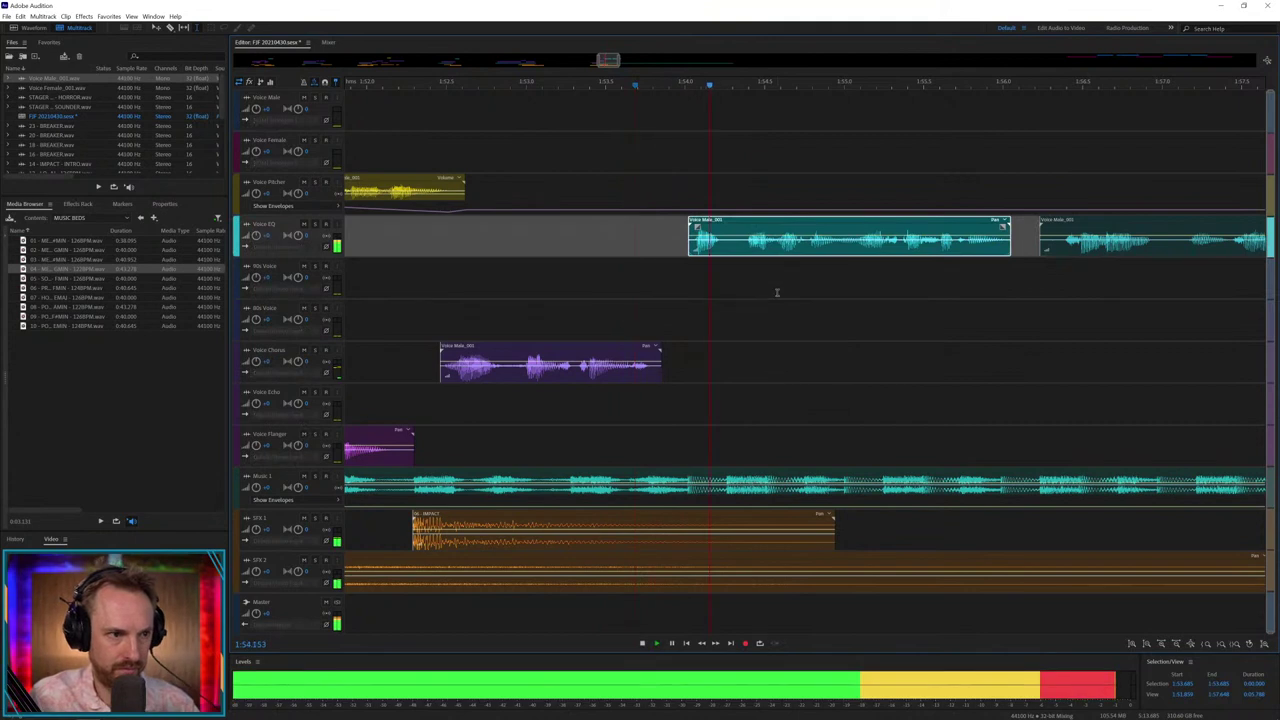
{"action": "key", "text": "space"}
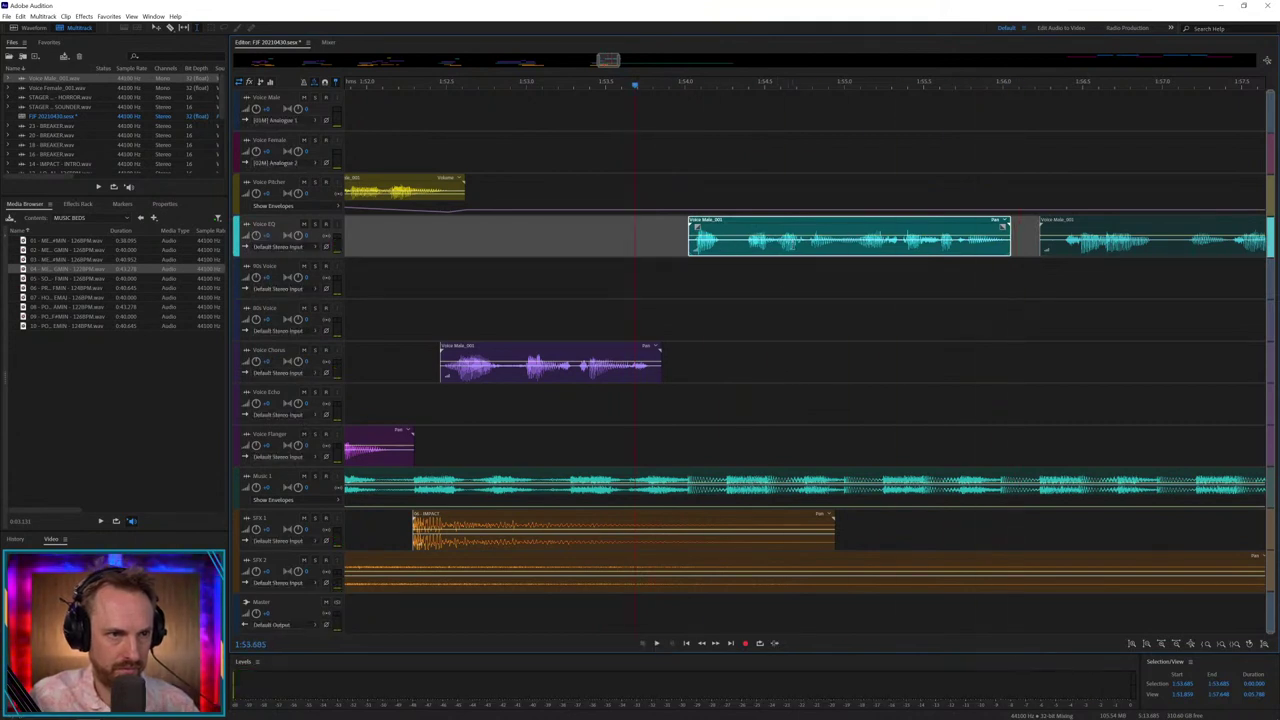
{"action": "key", "text": "space"}
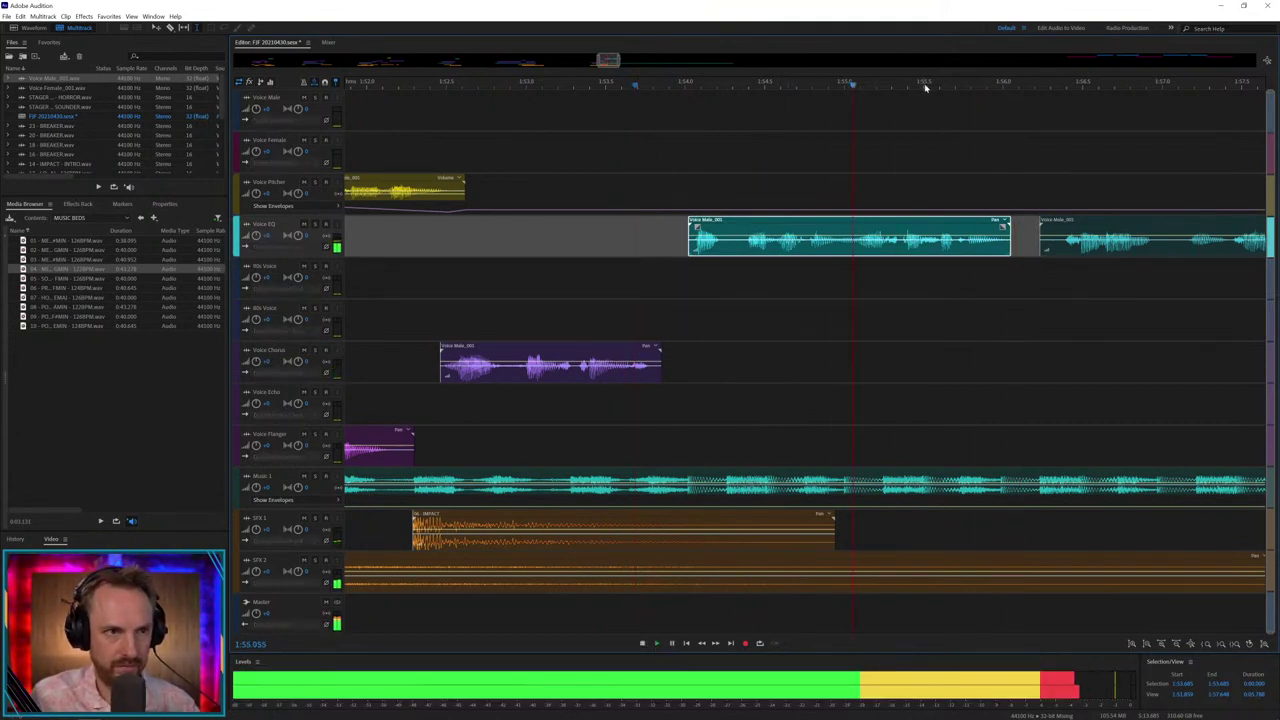
{"action": "scroll", "coordinate": [926, 87], "scroll_direction": "down", "scroll_amount": 1}
{"action": "scroll", "coordinate": [926, 87], "scroll_direction": "down", "scroll_amount": 1}
{"action": "key", "text": "space"}
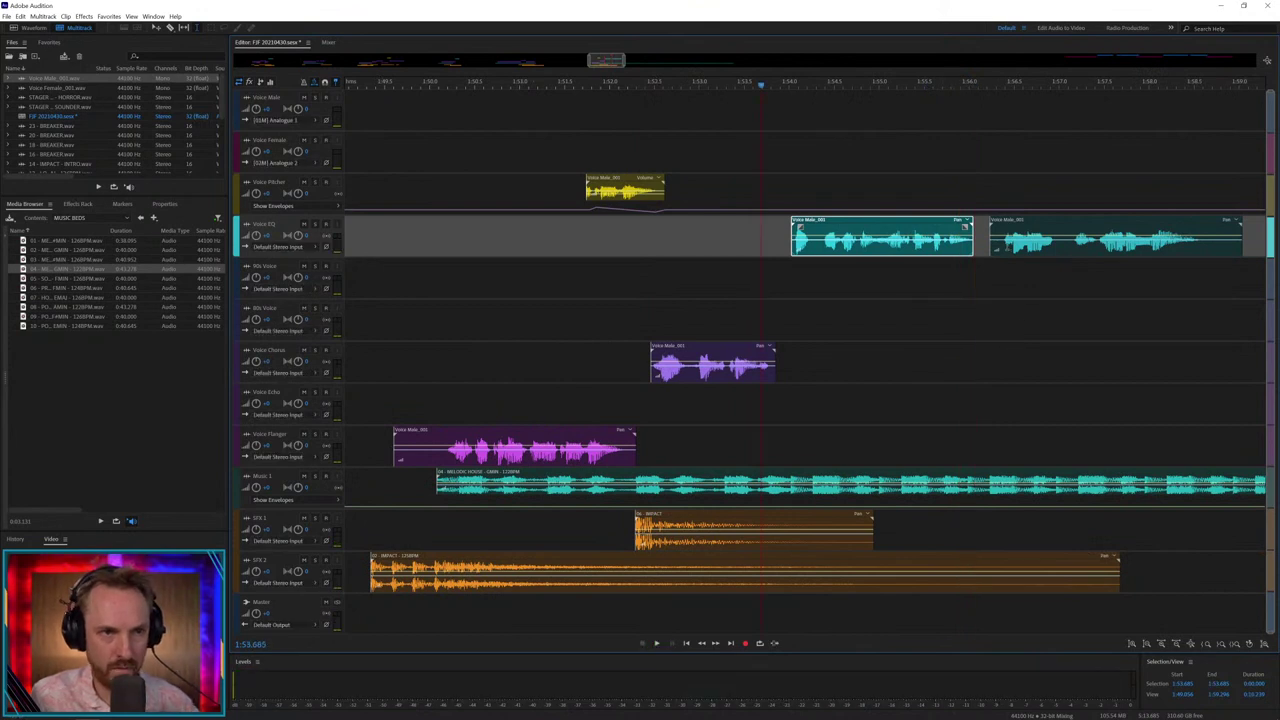
- Split the second Voice EQ clip, moving its first part directly above Voice Chorus at about 1:55.9 and the rest directly below Voice EQ at about 1:56.5
{"action": "left_click_drag", "start_coordinate": [1003, 246], "coordinate": [990, 315]}
{"action": "key", "text": "Delete"}
{"action": "key", "text": "ctrl+k"}
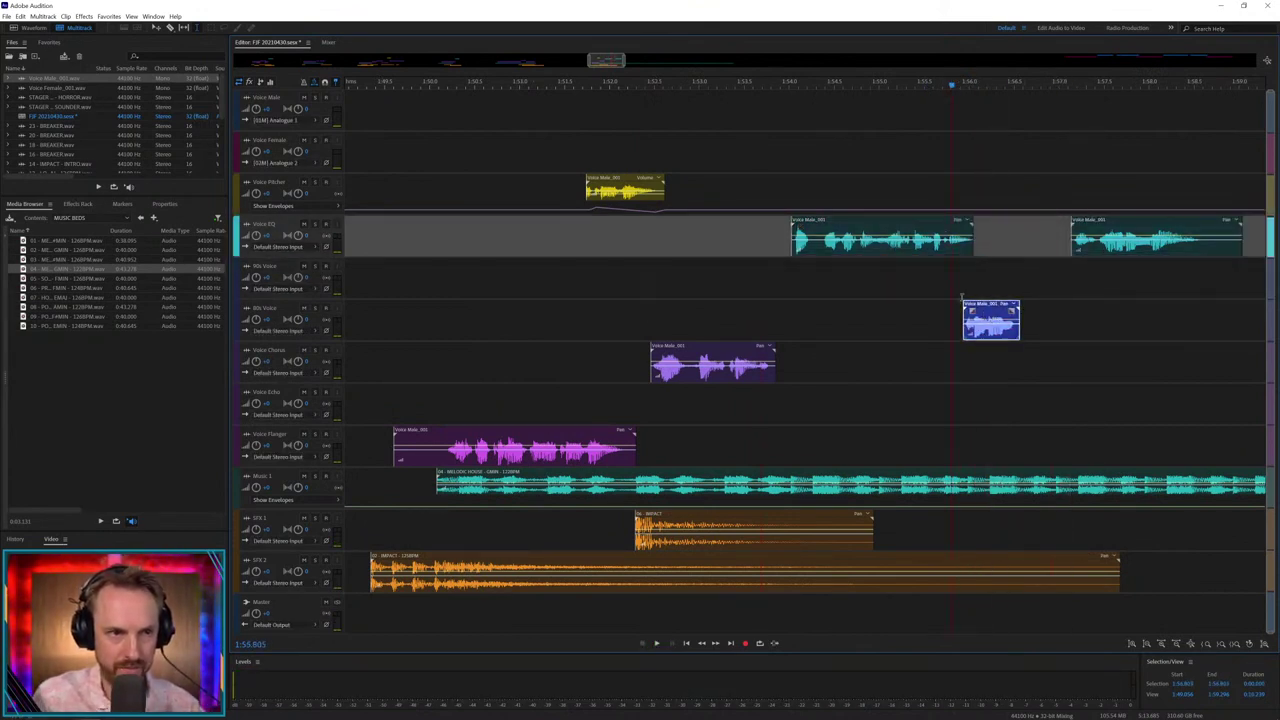
{"action": "key", "text": "space"}
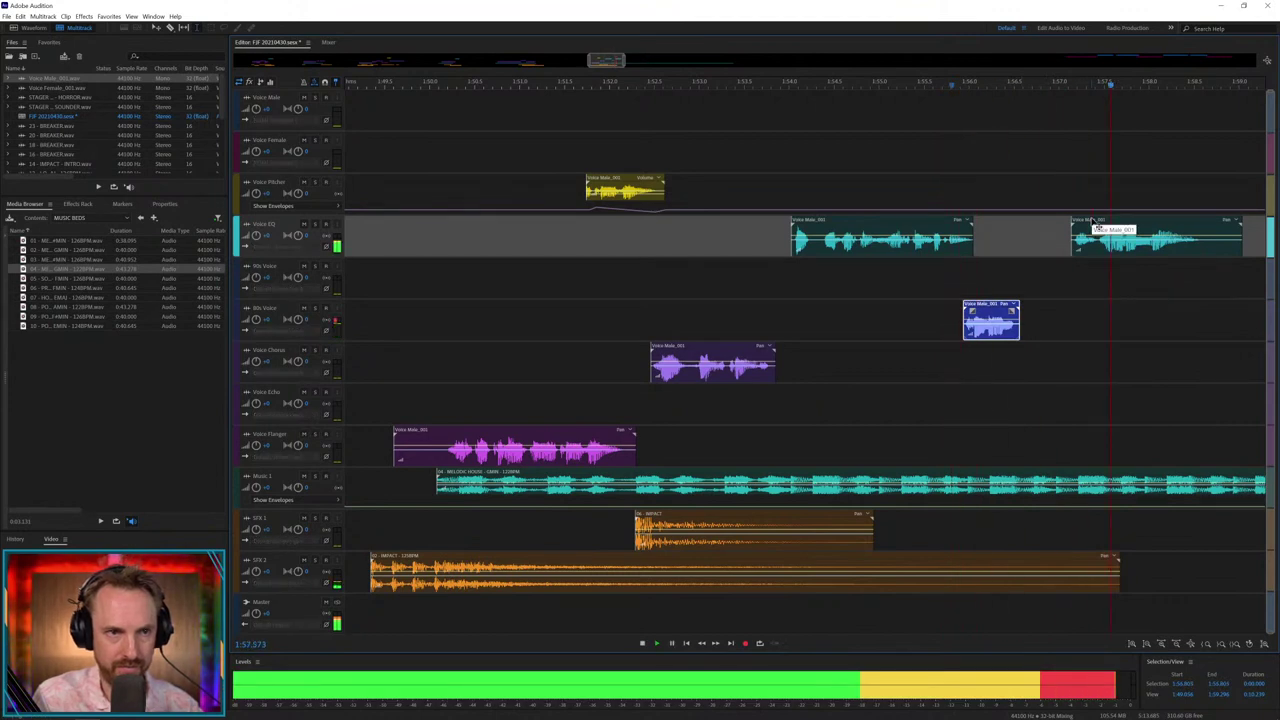
{"action": "left_click_drag", "start_coordinate": [1097, 226], "coordinate": [1035, 268]}
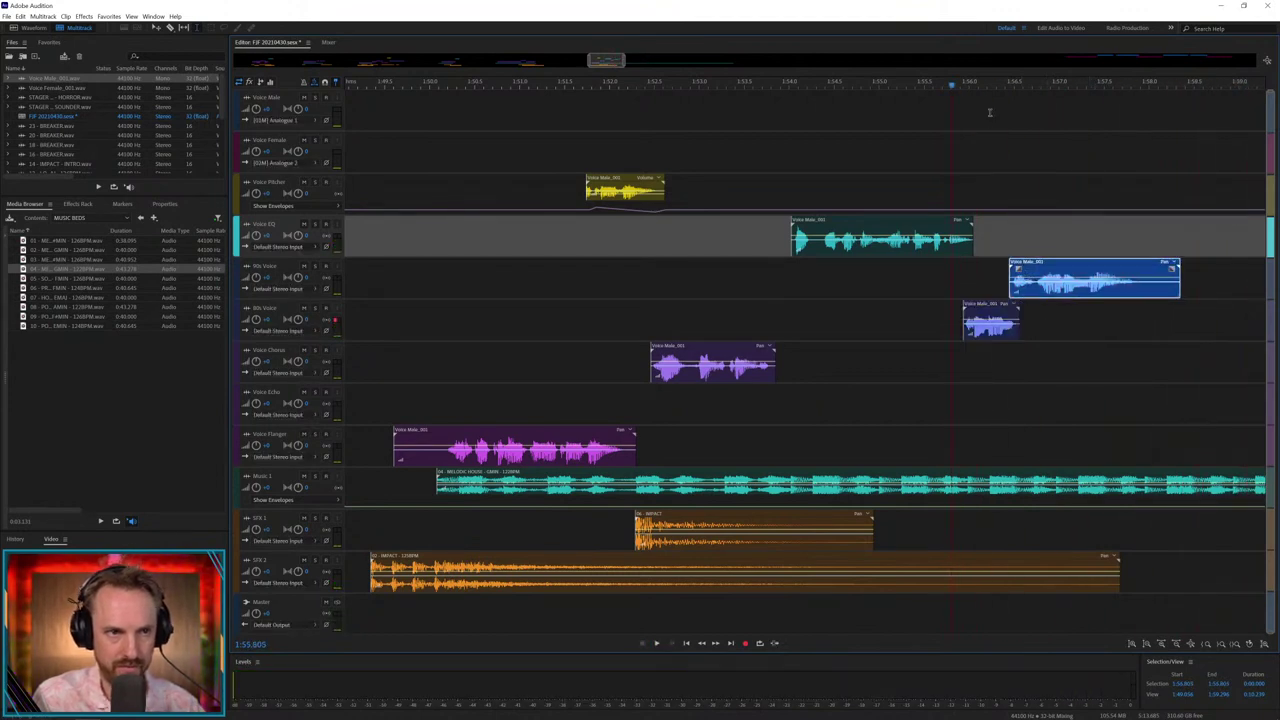
- Audition the last two voice phrases from about 1:55.8 against the music bed
{"action": "left_click", "coordinate": [975, 82]}
{"action": "scroll", "coordinate": [966, 86], "scroll_direction": "down", "scroll_amount": 10}
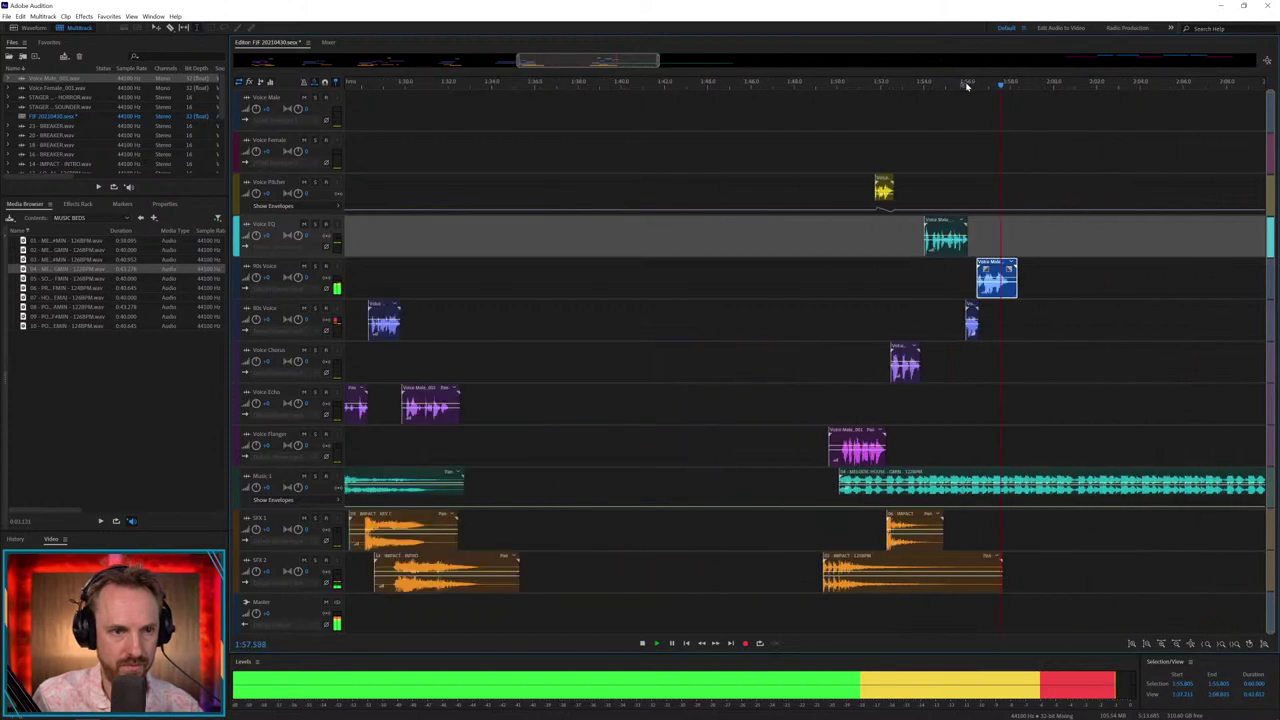
{"action": "key", "text": "space"}
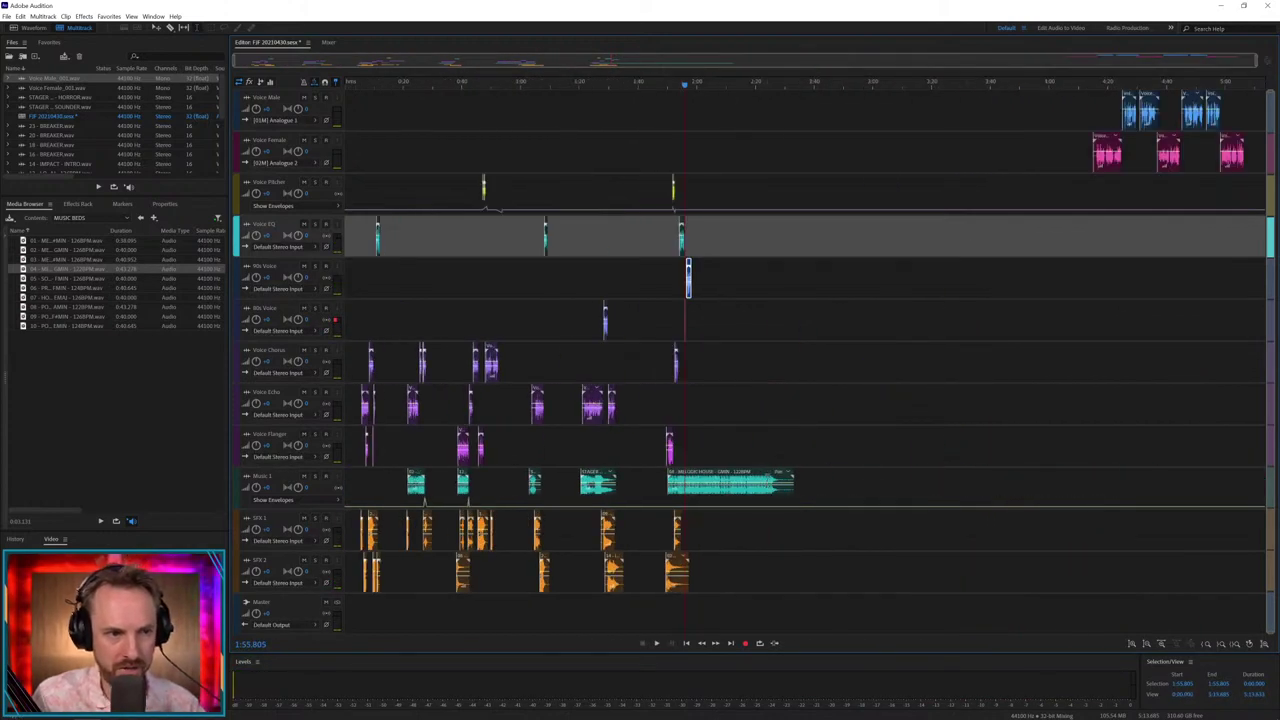
- Cut the middle out of the Music 1 bed and butt its ending against the opening at about 1:56.8
{"action": "left_click_drag", "start_coordinate": [768, 485], "coordinate": [686, 485]}
{"action": "key", "text": "Delete"}
{"action": "left_click", "coordinate": [748, 482]}
{"action": "left_click_drag", "start_coordinate": [781, 481], "coordinate": [700, 481]}
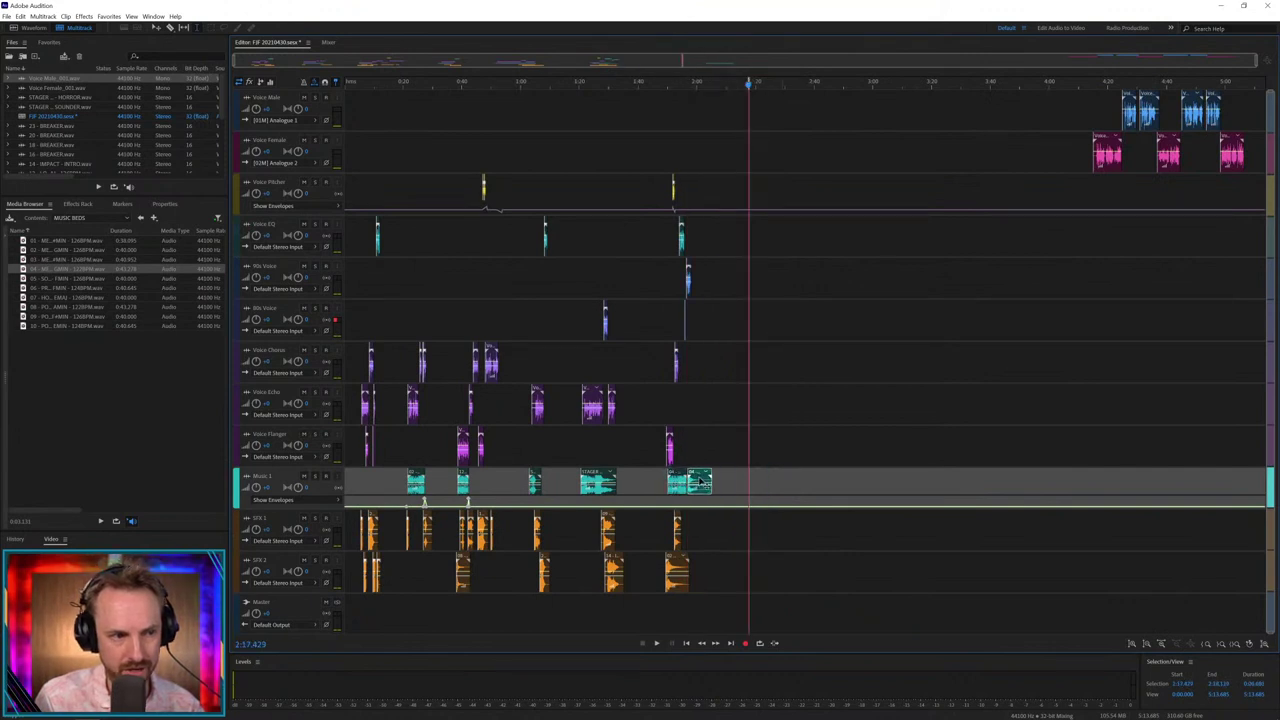
{"action": "left_click", "coordinate": [688, 84]}
{"action": "scroll", "coordinate": [688, 84], "scroll_direction": "up", "scroll_amount": 8}
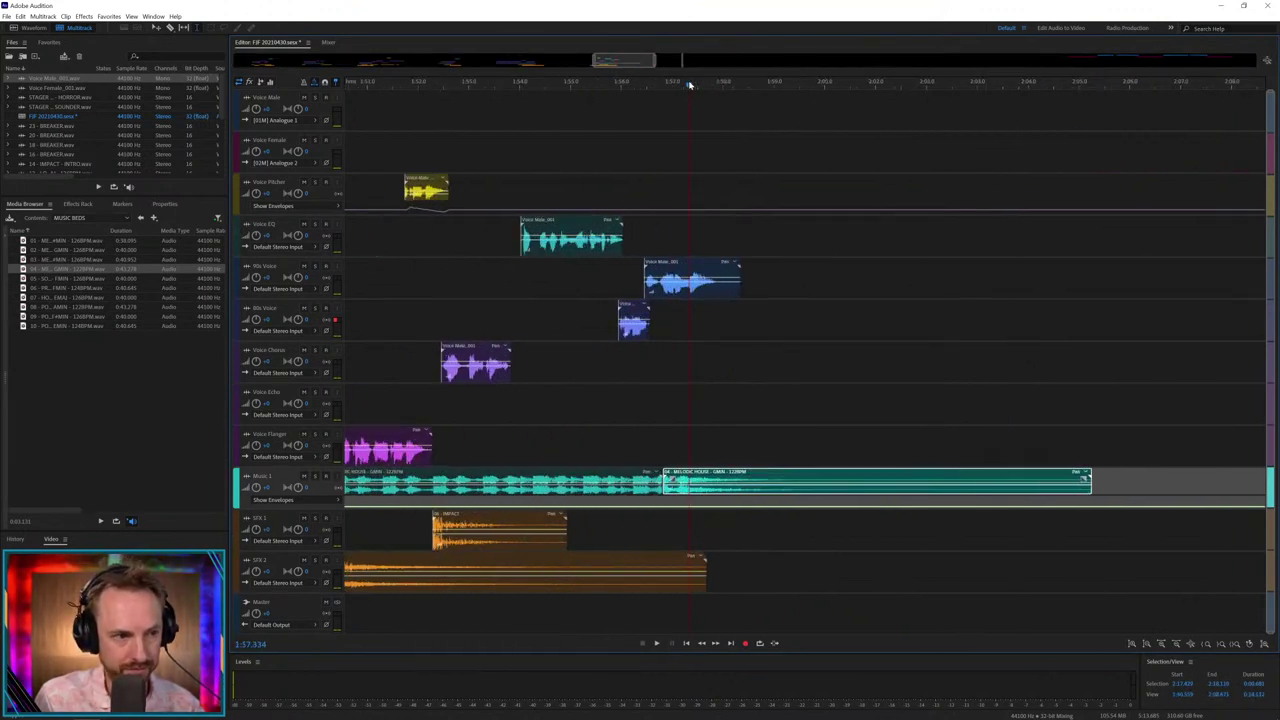
- Move the Music 1 ending earlier to about 1:54.7 so it crossfades with the opening section, auditioning the blend
{"action": "left_click_drag", "start_coordinate": [672, 481], "coordinate": [520, 456]}
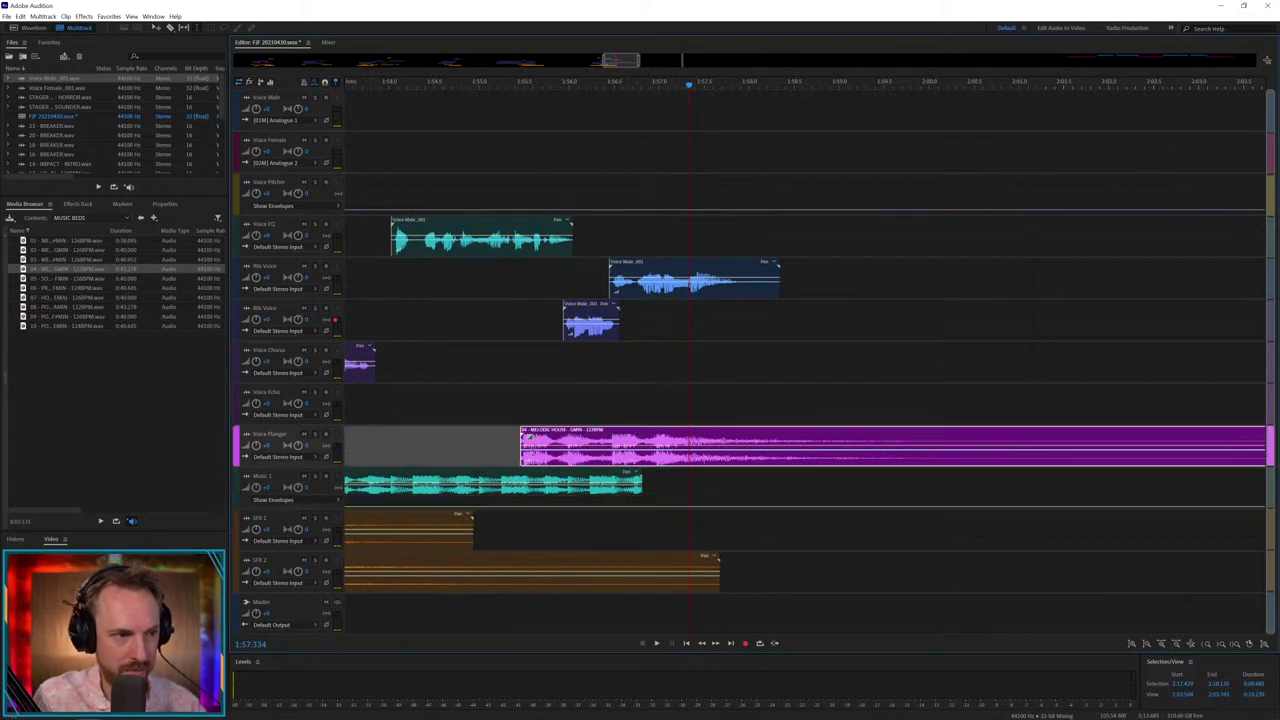
{"action": "left_click_drag", "start_coordinate": [528, 445], "coordinate": [506, 487]}
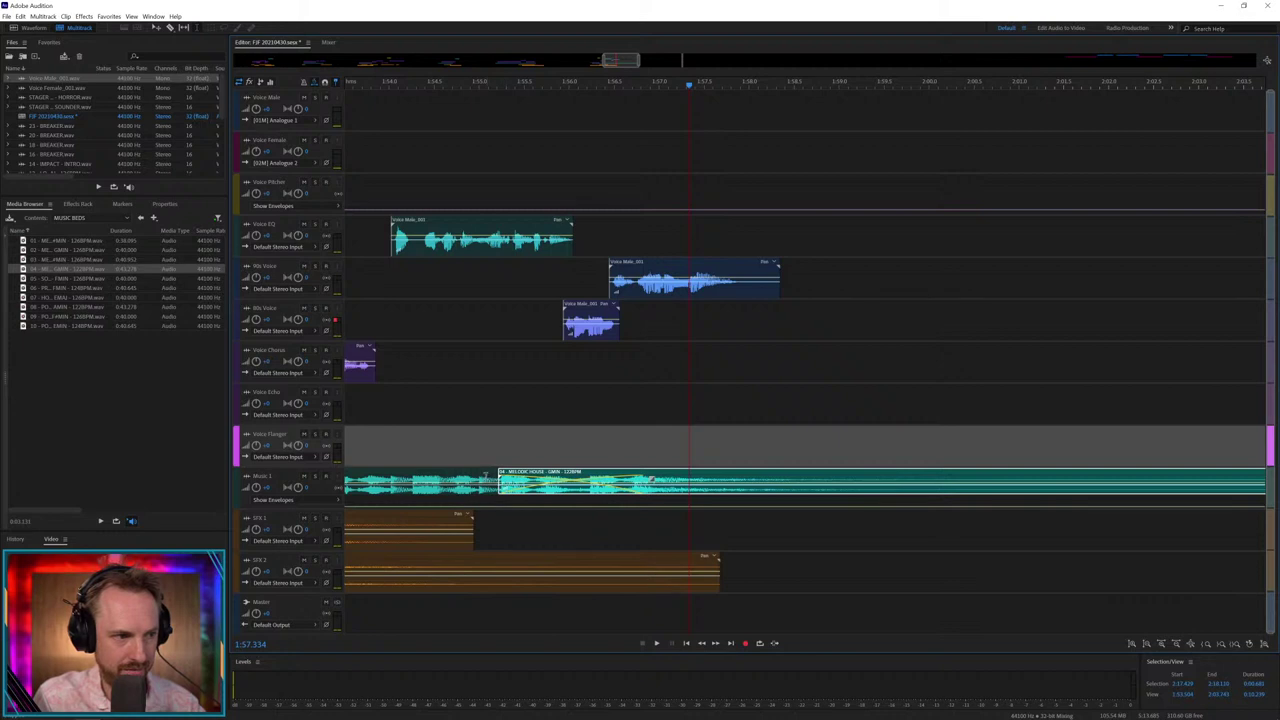
{"action": "left_click", "coordinate": [486, 476]}
{"action": "key", "text": "space"}
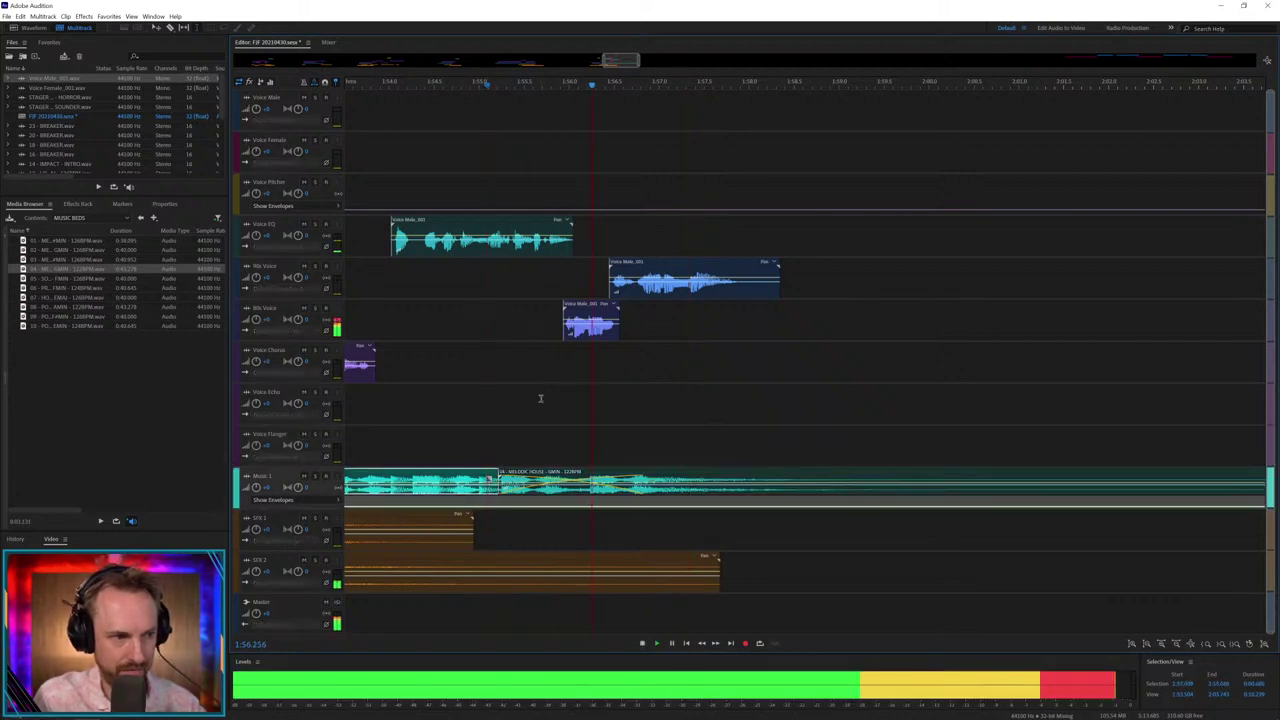
{"action": "left_click_drag", "start_coordinate": [499, 487], "coordinate": [471, 430]}
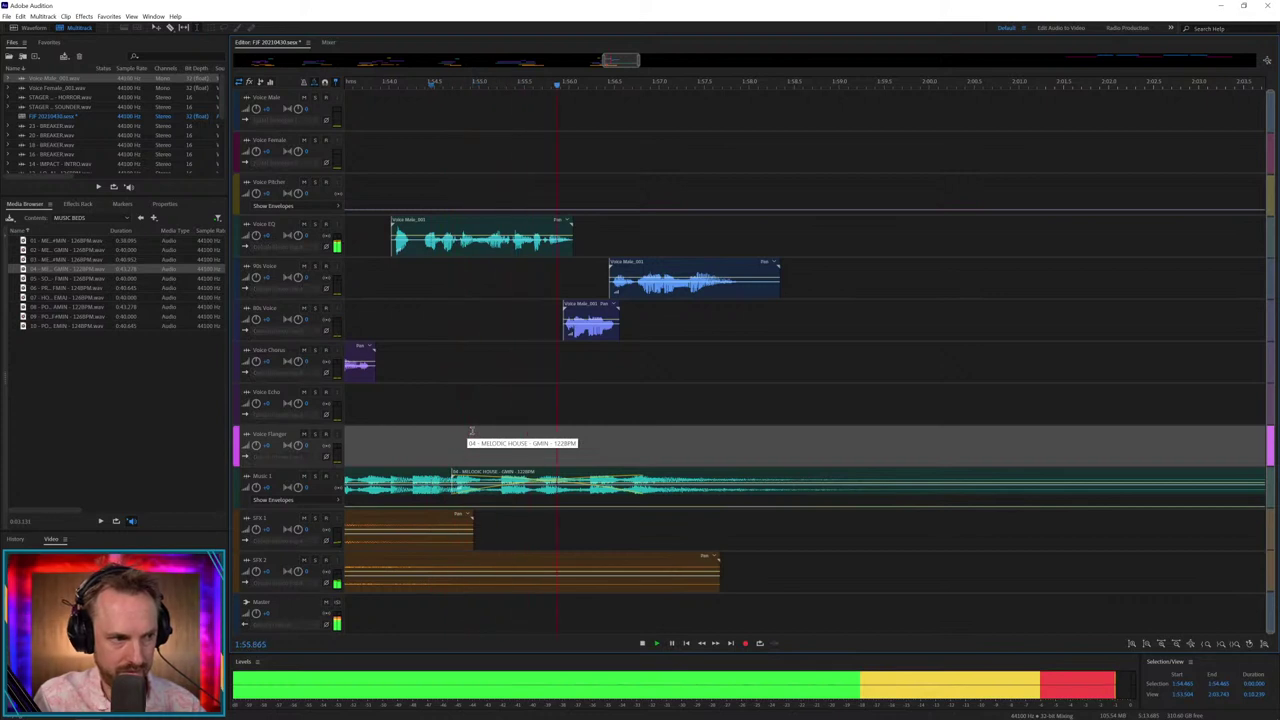
{"action": "left_click", "coordinate": [500, 470]}
{"action": "key", "text": "space"}
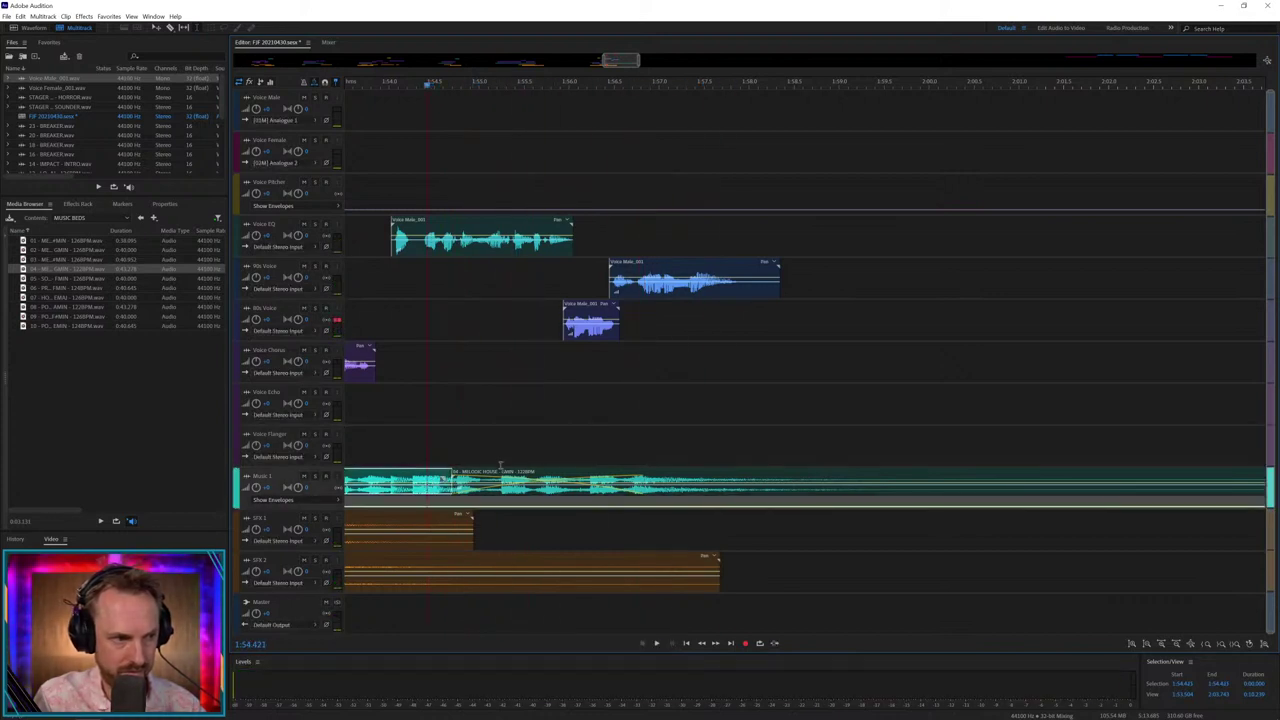
- Trim the opening music clip to end at about 1:55.9, reposition the music ending on Music 1 at about 1:54.6, and audition it
{"action": "left_click_drag", "start_coordinate": [505, 481], "coordinate": [498, 455]}
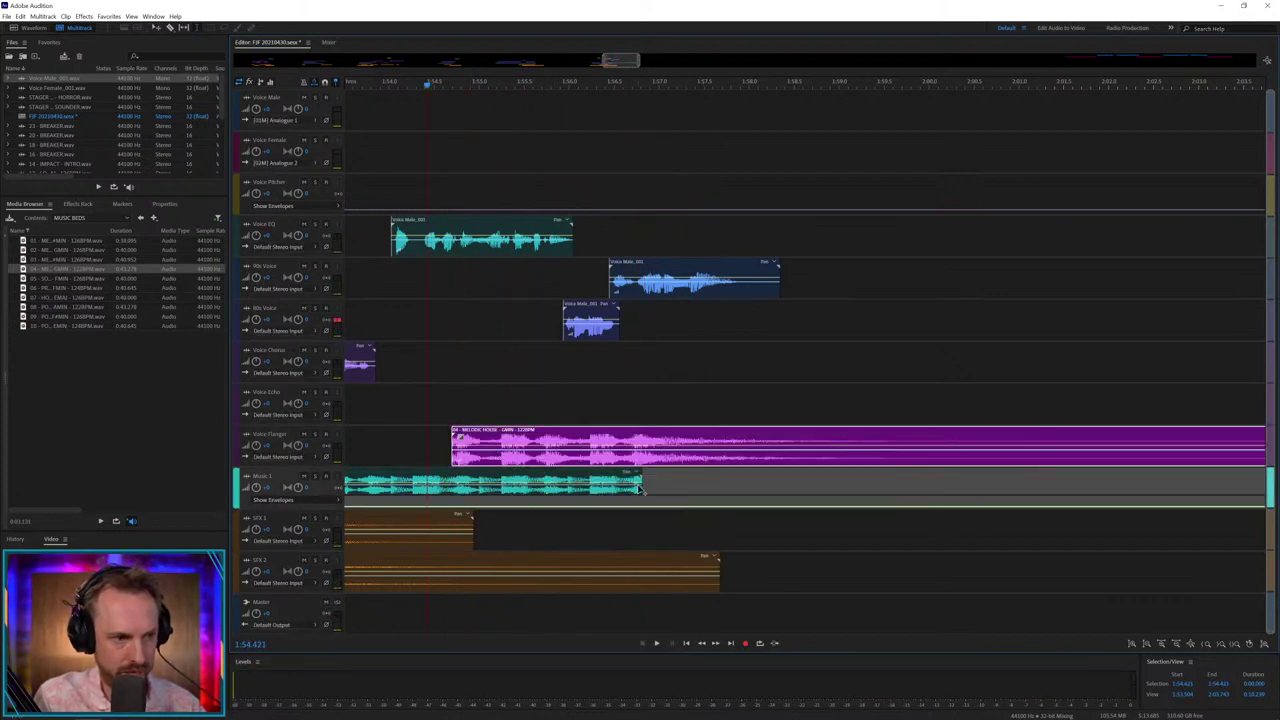
{"action": "left_click_drag", "start_coordinate": [635, 488], "coordinate": [562, 488]}
{"action": "left_click_drag", "start_coordinate": [545, 432], "coordinate": [526, 446]}
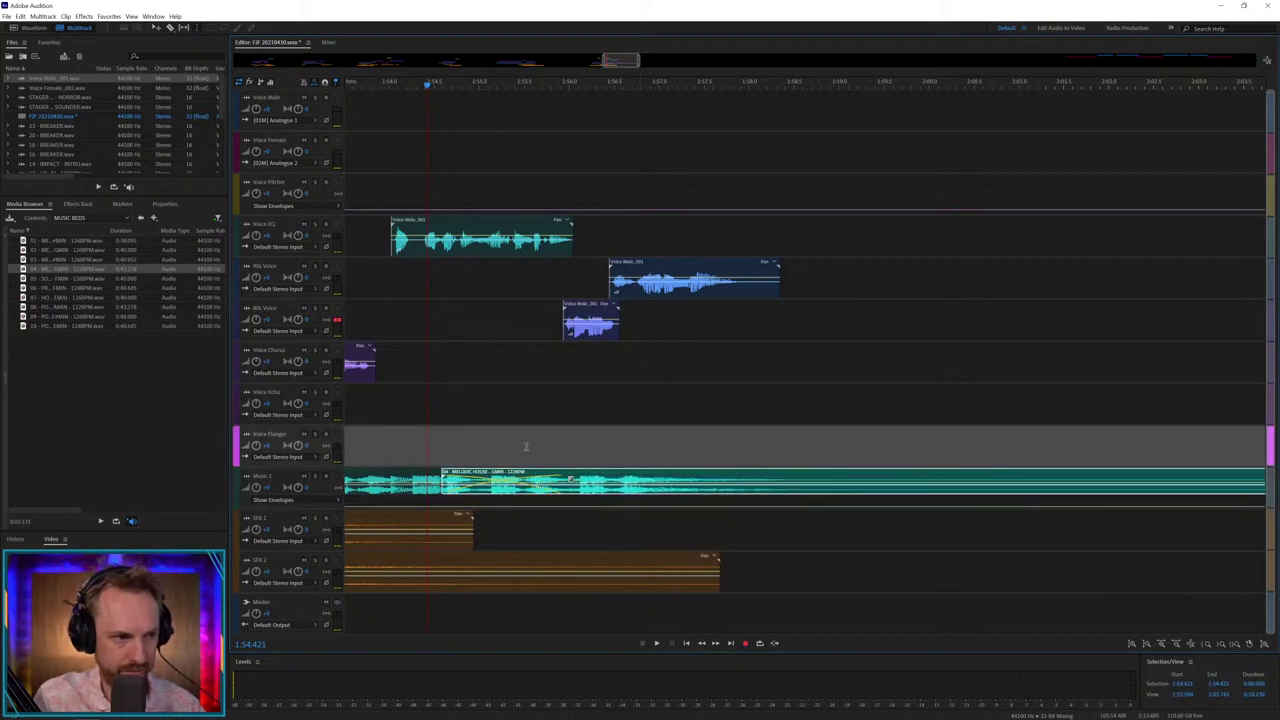
{"action": "left_click", "coordinate": [514, 432]}
{"action": "key", "text": "space"}
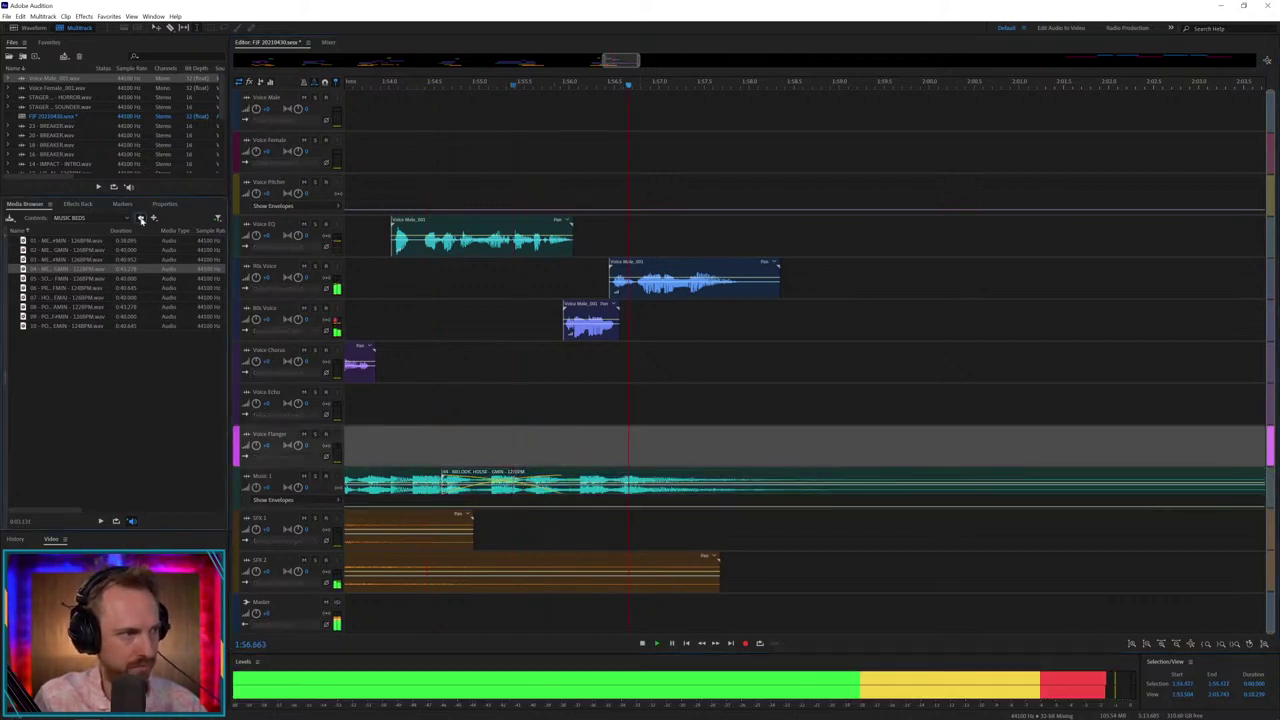
- Browse back to the Production Library Vol. 13 folder, and shift the voice clip directly below Voice EQ to about 1:56.6, auditioning its timing
{"action": "left_click", "coordinate": [141, 217]}
{"action": "key", "text": "space"}
{"action": "left_click_drag", "start_coordinate": [671, 272], "coordinate": [695, 264]}
{"action": "left_click", "coordinate": [581, 270]}
{"action": "key", "text": "space"}
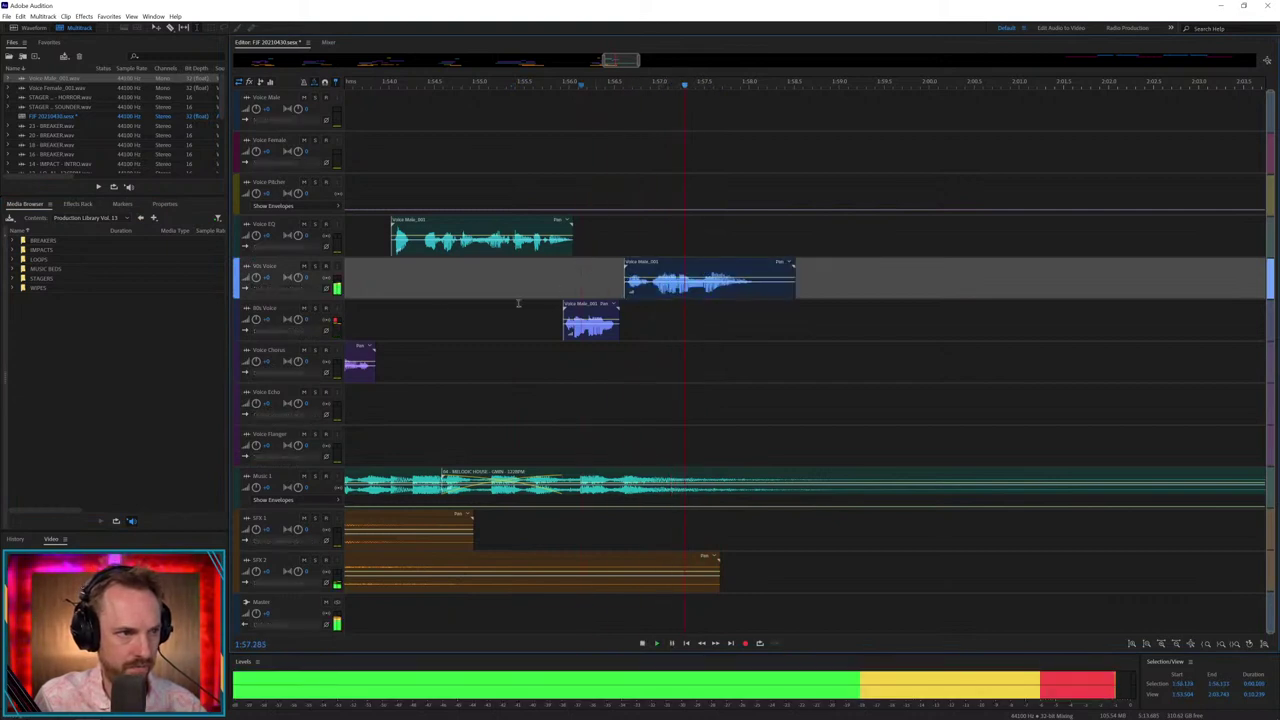
{"action": "key", "text": "space"}
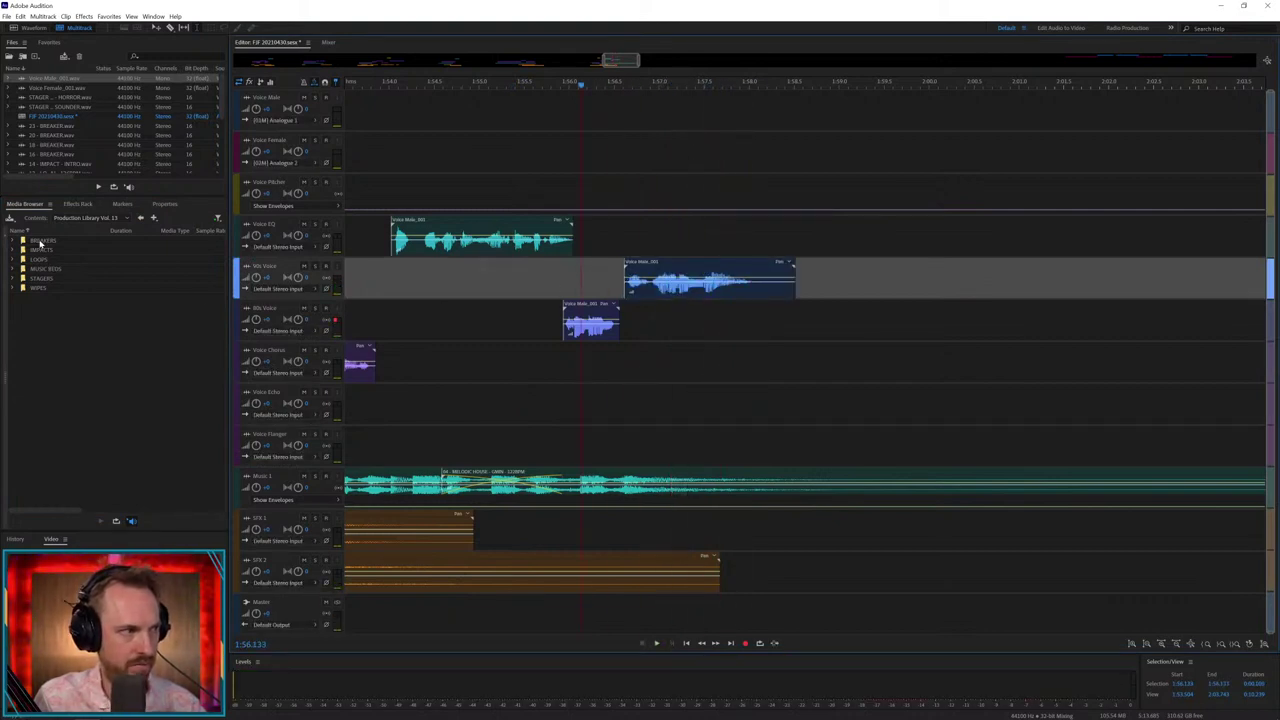
- Insert 18 - BREAKER.wav from the BREAKERS folder on Voice Flanger and paste an excerpt about 0.5 s long onto SFX 1 at 1:56.15
{"action": "double_click", "coordinate": [40, 243]}
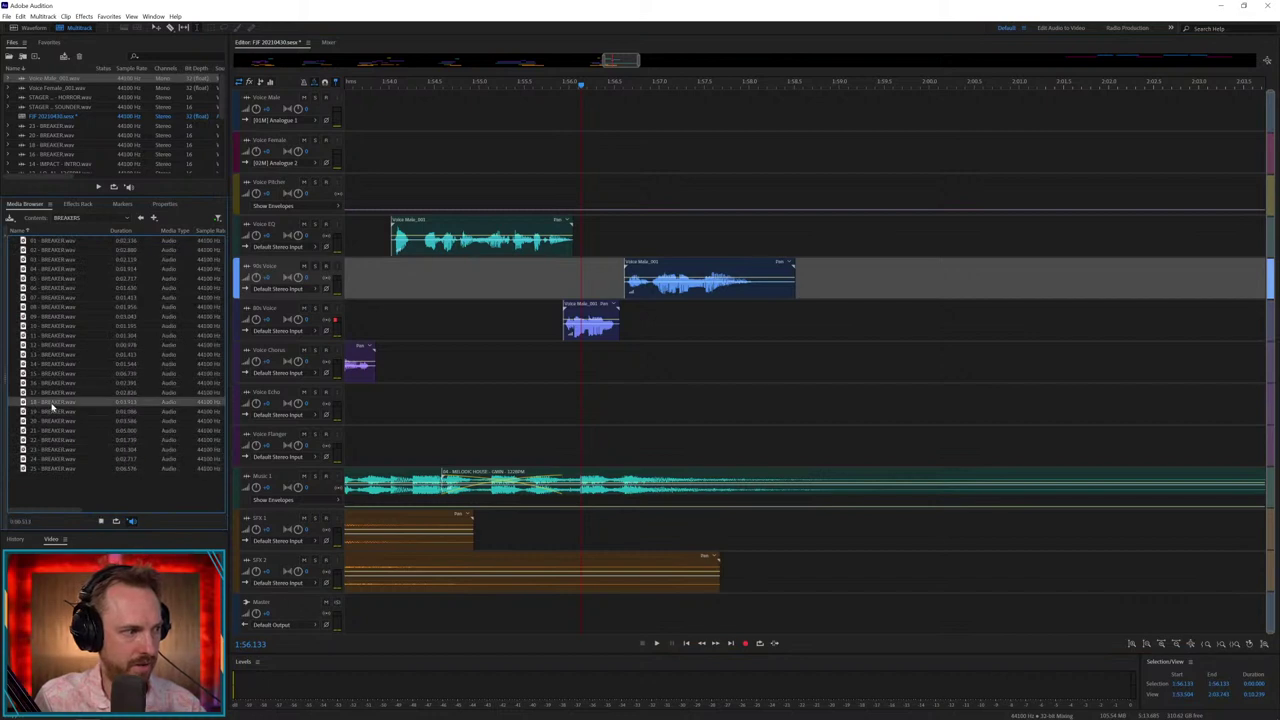
{"action": "left_click_drag", "start_coordinate": [65, 403], "coordinate": [690, 440]}
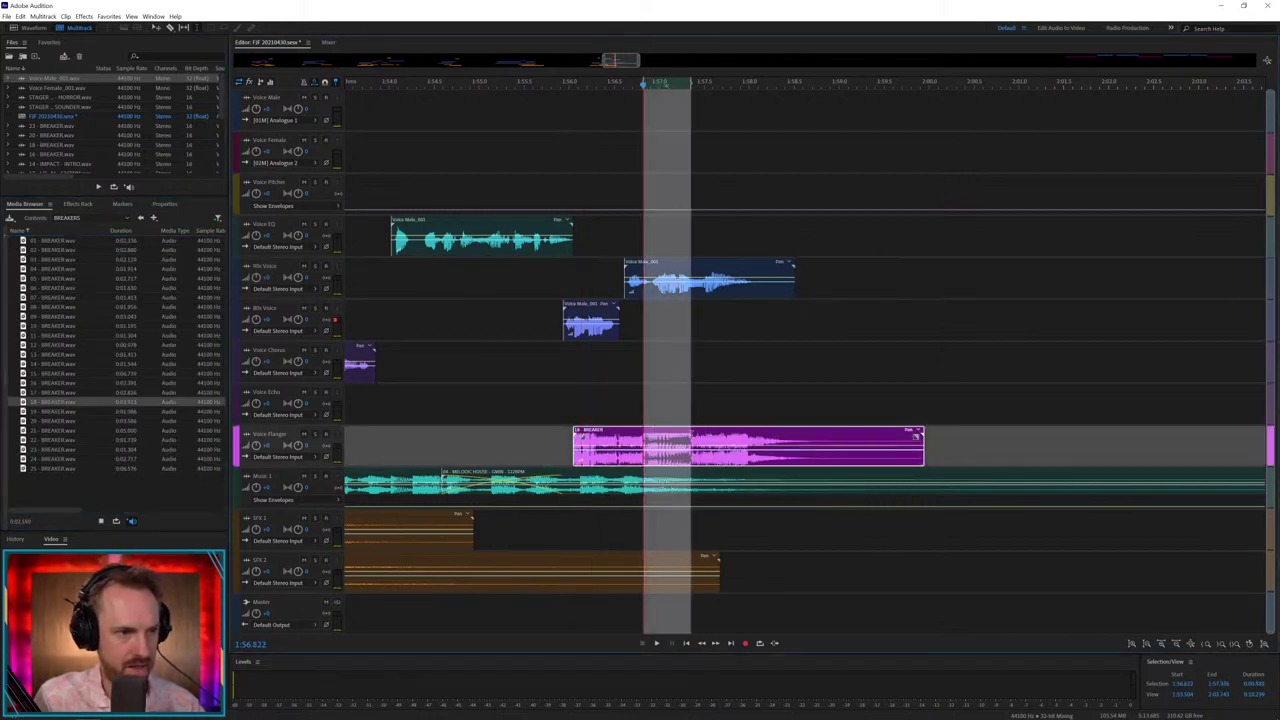
{"action": "left_click", "coordinate": [583, 528]}
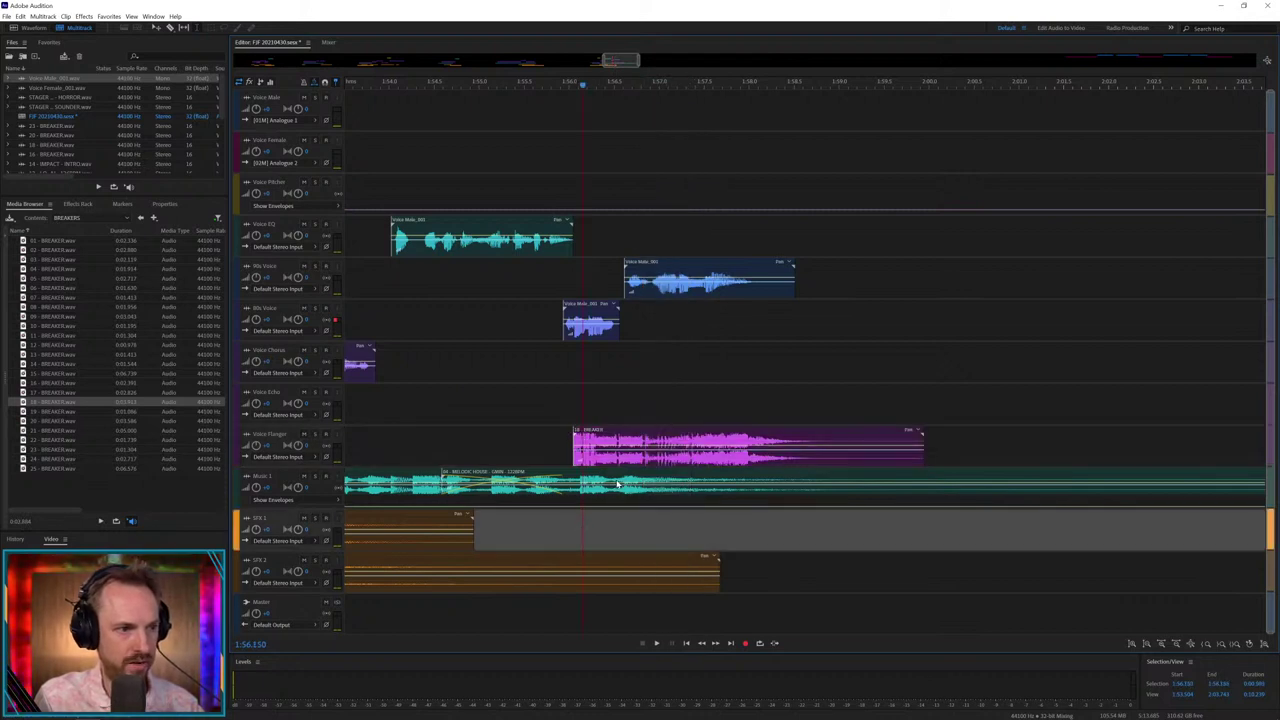
{"action": "key", "text": "ctrl+v"}
- Move the full breaker clip to Voice Echo at about 1:57.7 and audition the SFX 1 breaker excerpt under the voice
{"action": "left_click_drag", "start_coordinate": [632, 432], "coordinate": [777, 390]}
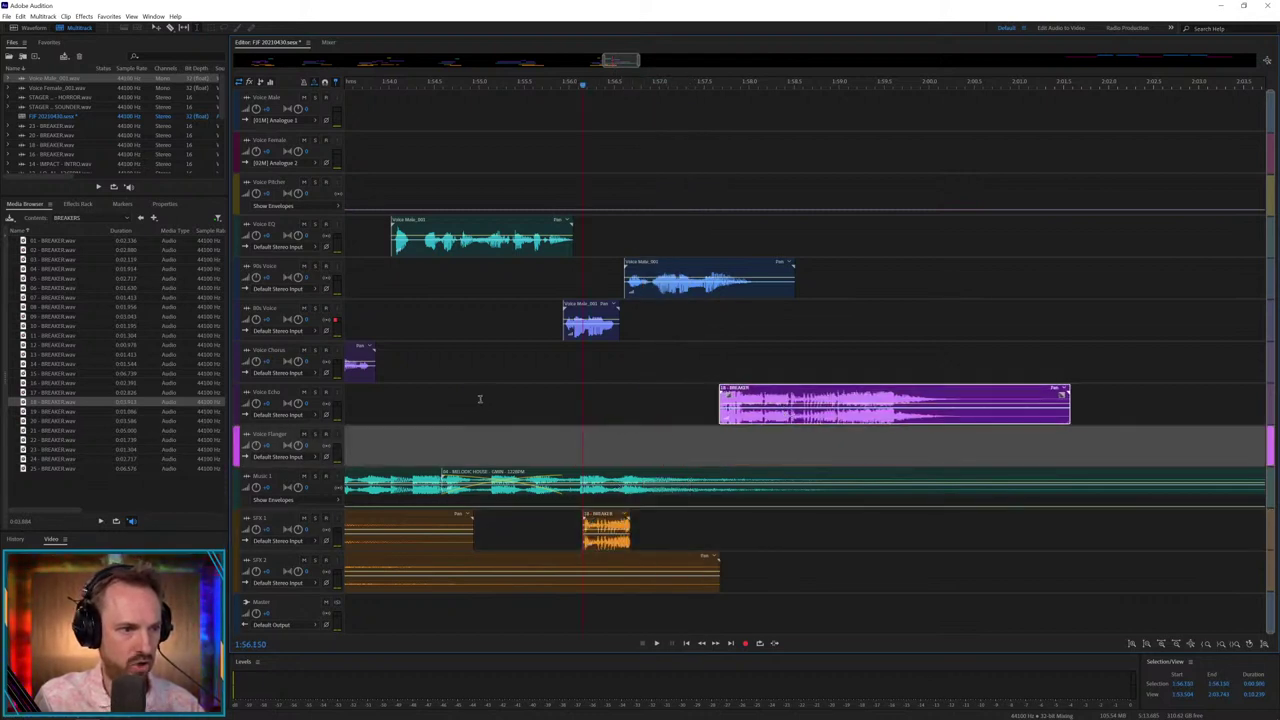
{"action": "left_click", "coordinate": [480, 400]}
{"action": "key", "text": "space"}
{"action": "key", "text": "minus"}
{"action": "key", "text": "minus"}
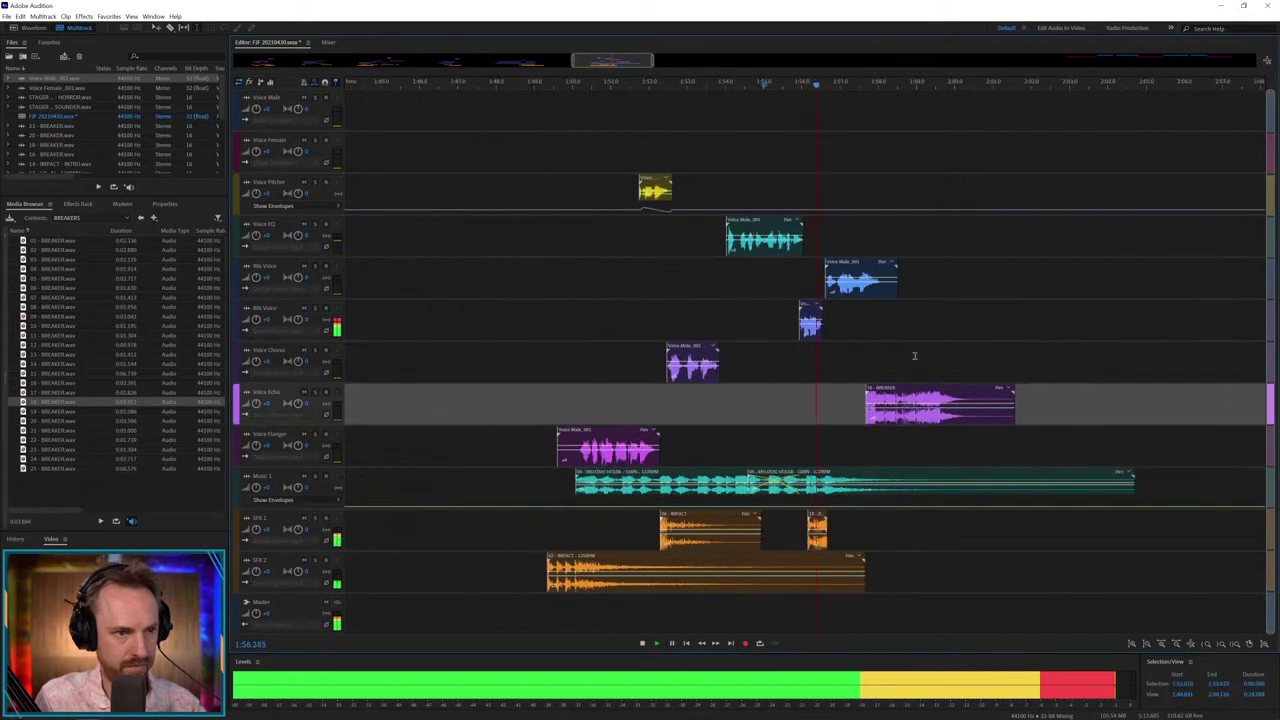
{"action": "left_click_drag", "start_coordinate": [906, 357], "coordinate": [1136, 376]}
{"action": "key", "text": "minus"}
{"action": "key", "text": "minus"}
{"action": "key", "text": "space"}
- Move the full breaker clip well clear of the promo, onto Voice Chorus at about 2:18
{"action": "key", "text": "minus"}
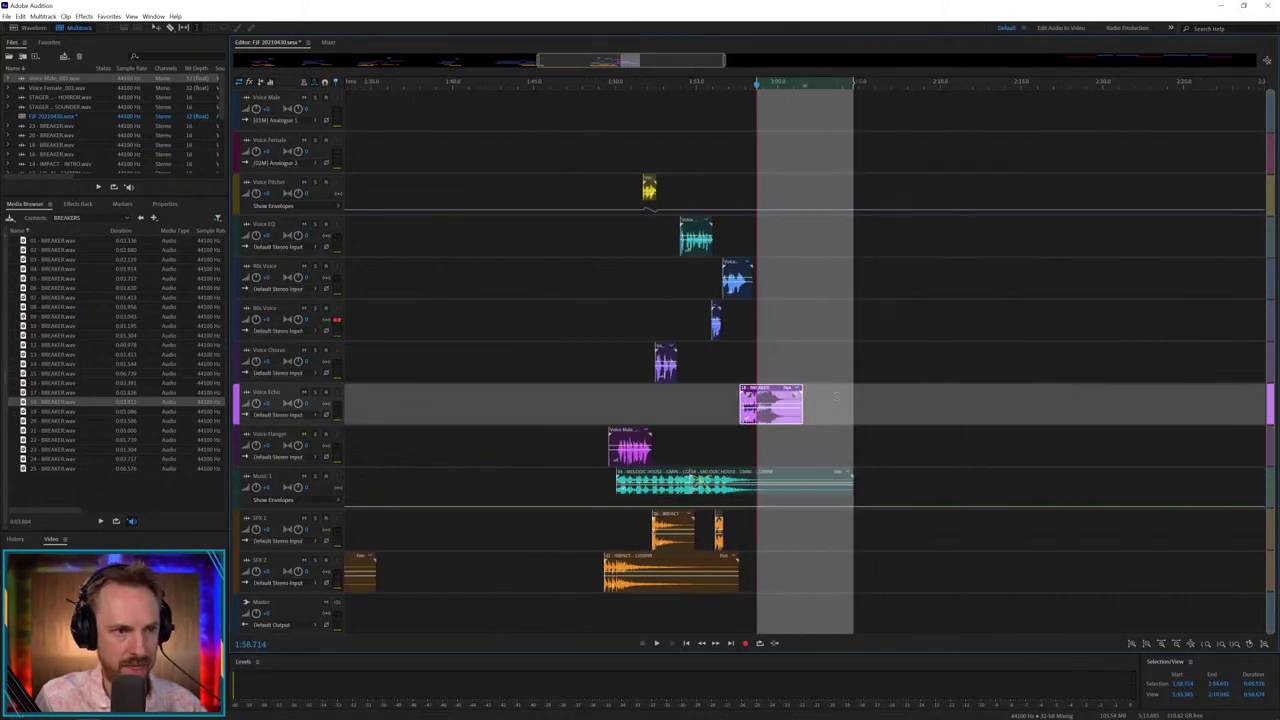
{"action": "left_click_drag", "start_coordinate": [768, 395], "coordinate": [1100, 355]}
{"action": "key", "text": "minus"}
{"action": "key", "text": "minus"}
{"action": "key", "text": "minus"}
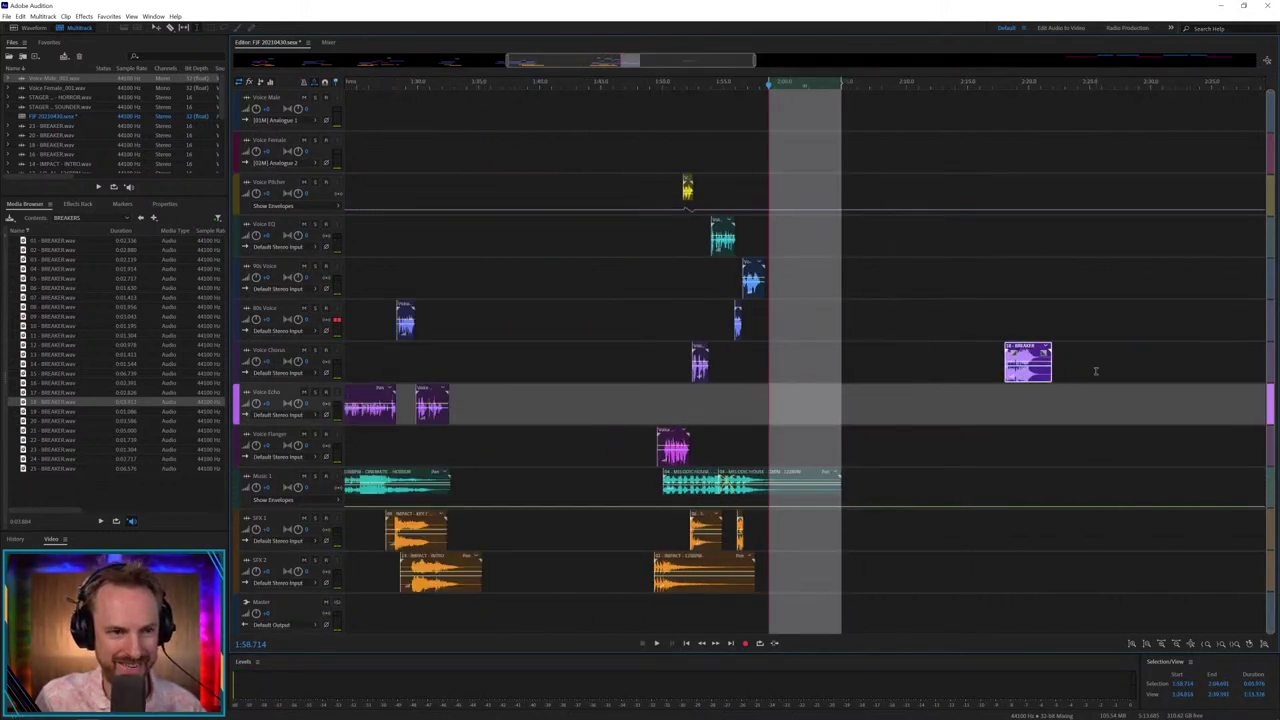
{"action": "left_click", "coordinate": [1039, 321]}
{"action": "key", "text": "minus"}
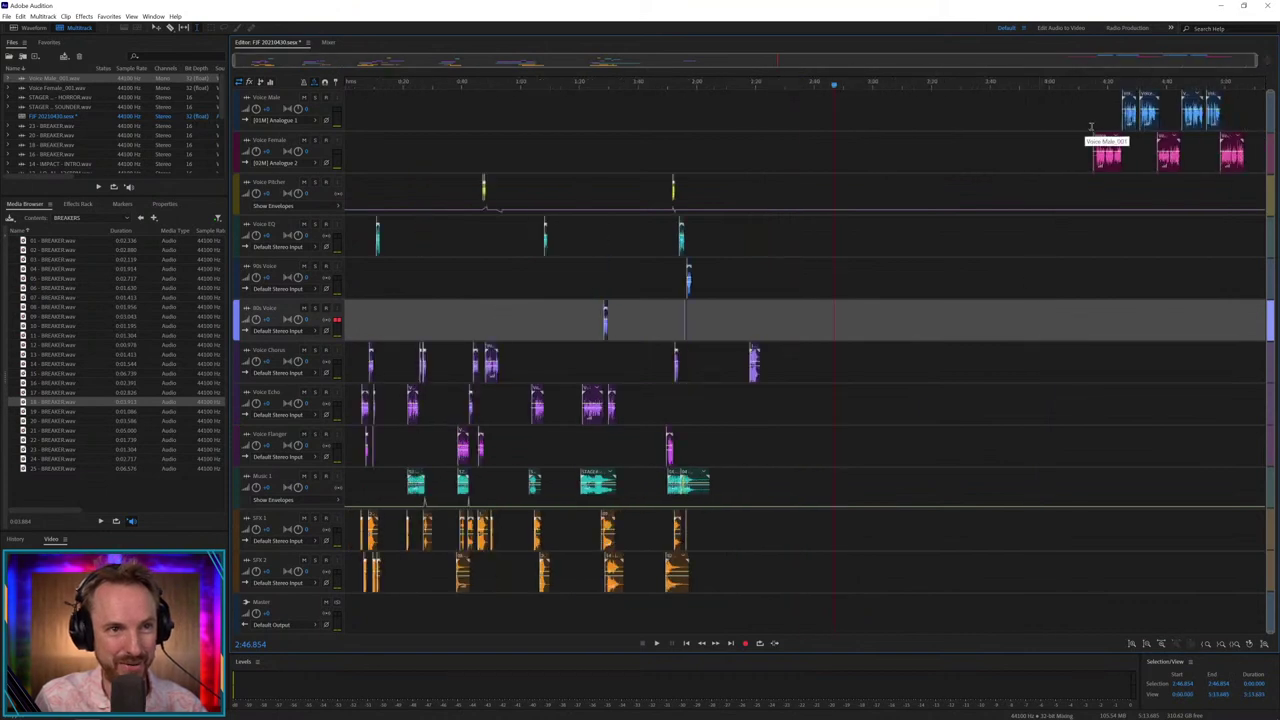
- Place the first Voice Female clip on Voice Flanger at about 2:18 and the breaker on SFX 1 at about 2:17.2, auditioning both
{"action": "left_click_drag", "start_coordinate": [1100, 150], "coordinate": [764, 450]}
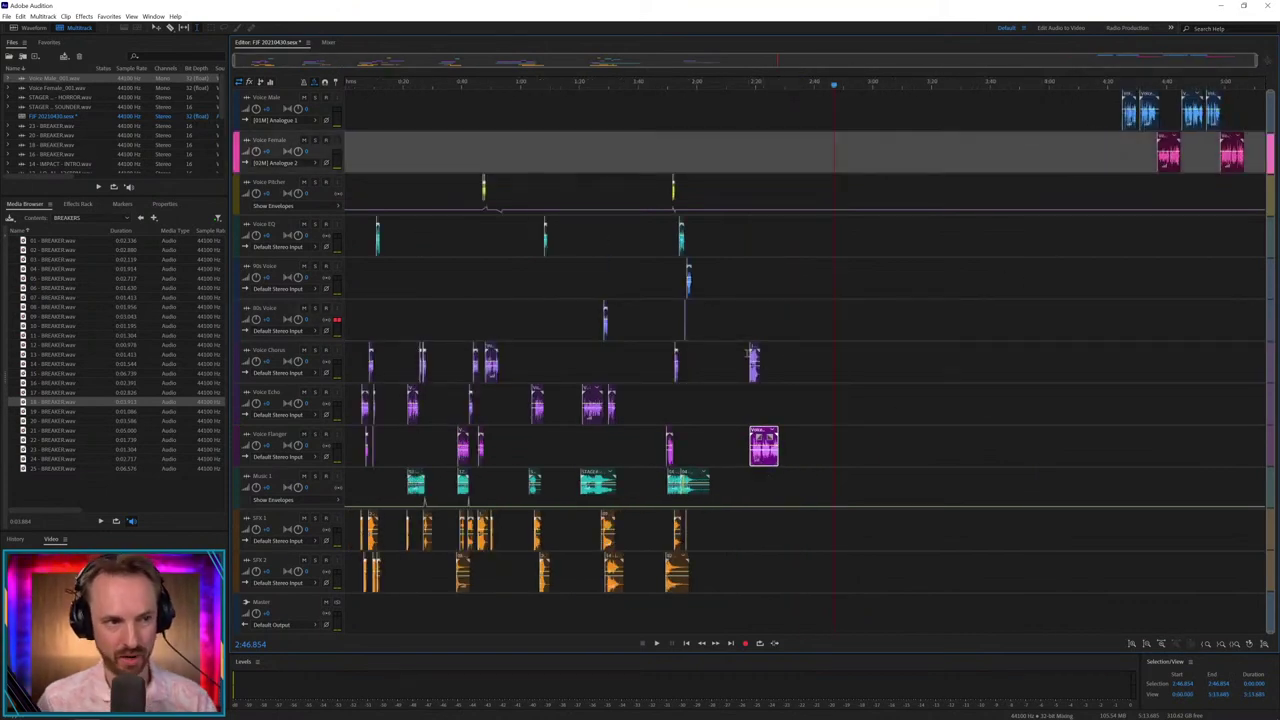
{"action": "left_click_drag", "start_coordinate": [754, 360], "coordinate": [745, 537]}
{"action": "left_click", "coordinate": [740, 455]}
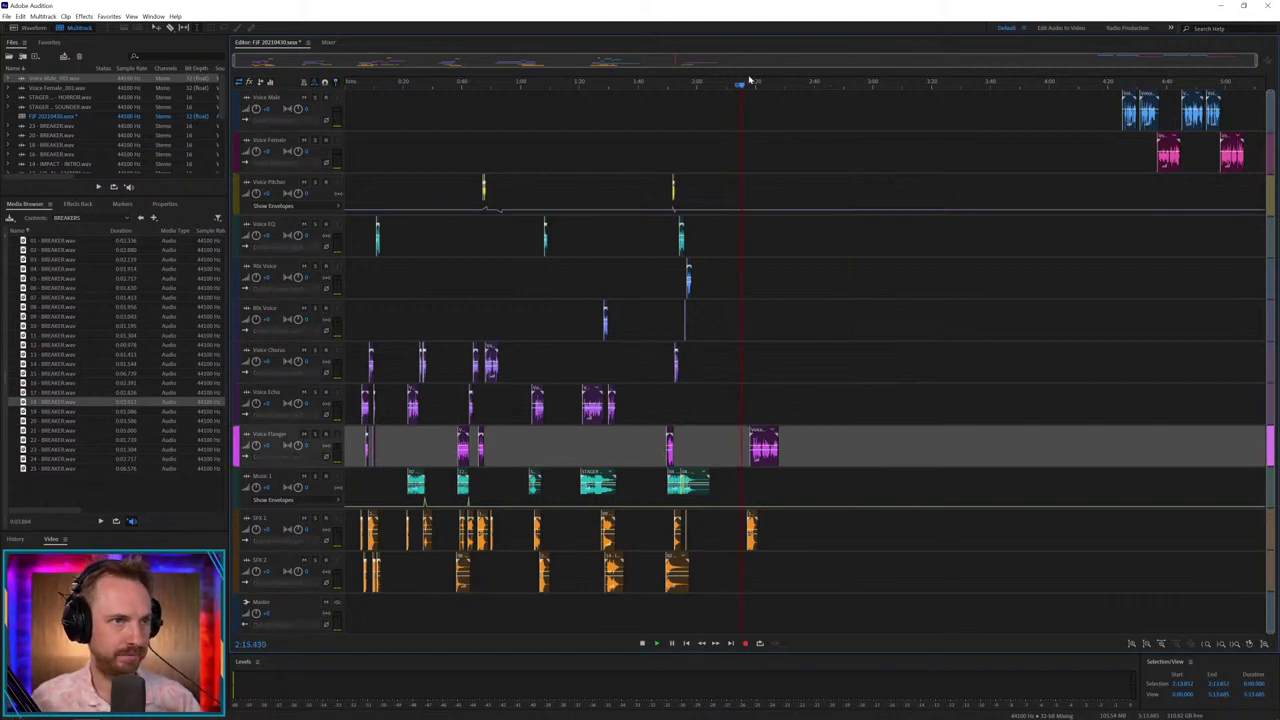
{"action": "scroll", "coordinate": [755, 90], "scroll_direction": "up", "scroll_amount": 5}
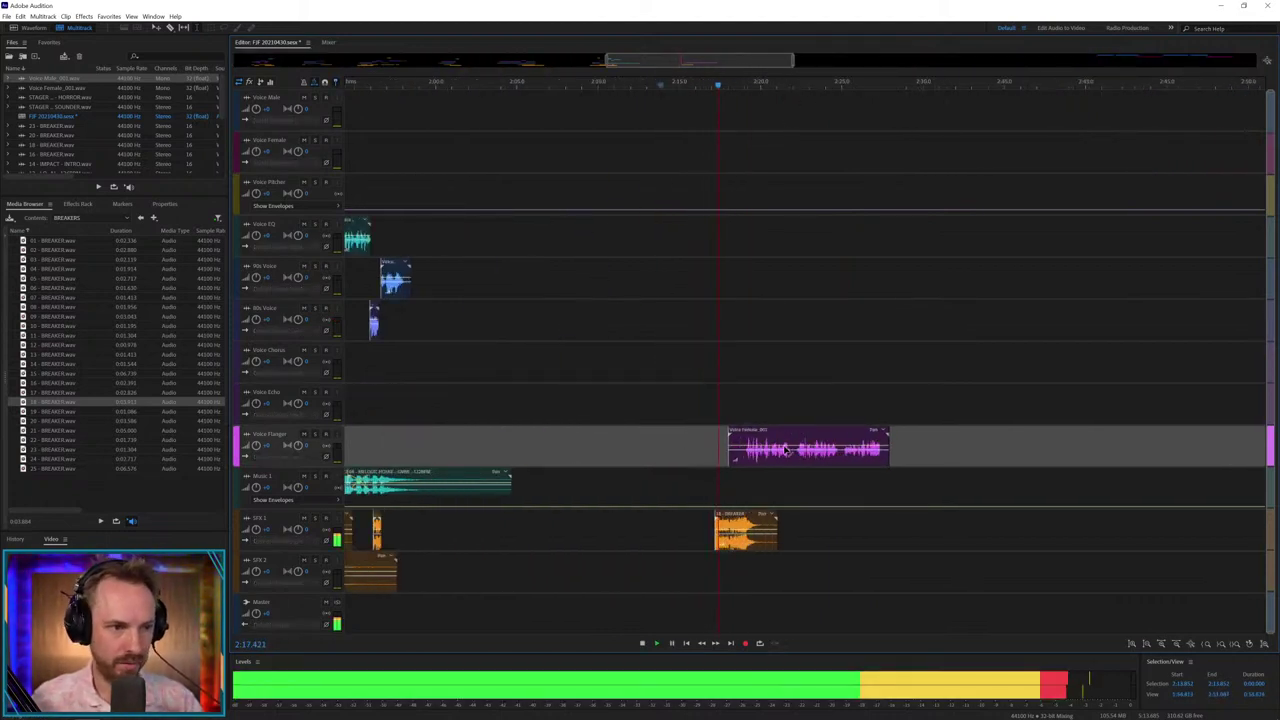
{"action": "scroll", "coordinate": [729, 80], "scroll_direction": "up", "scroll_amount": 3}
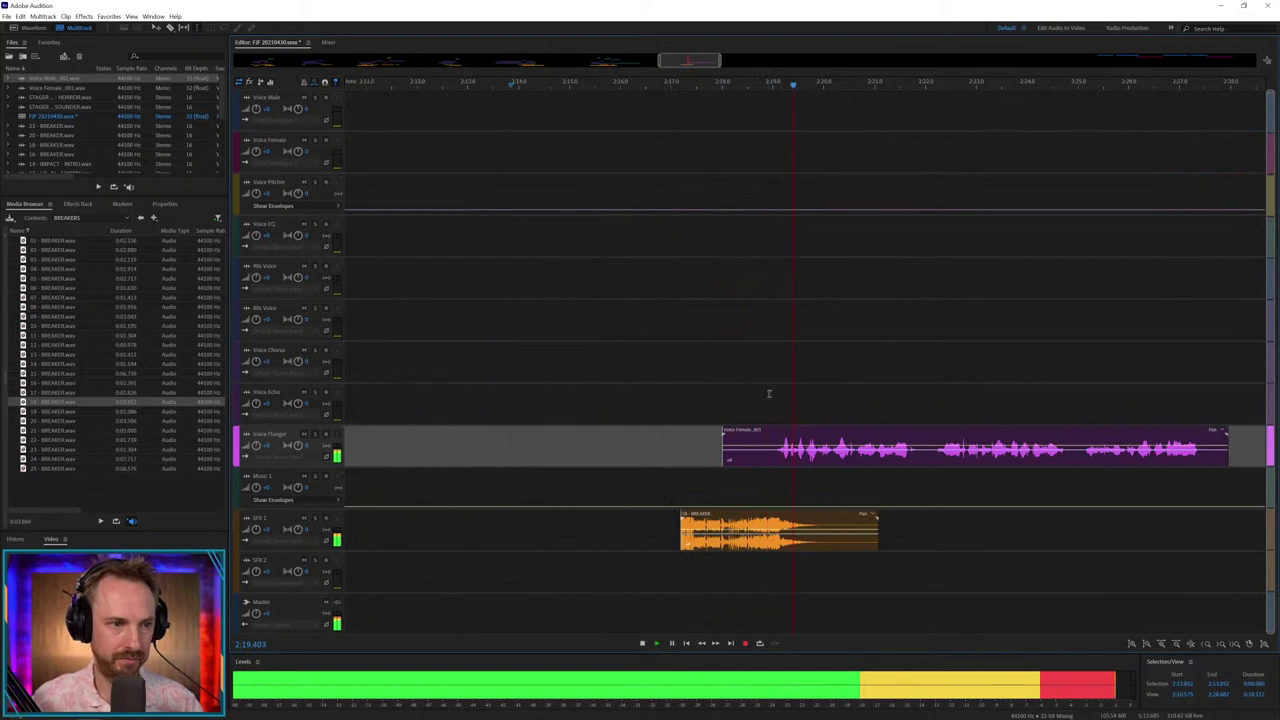
- Trim about one second of silence from the Voice Female clip's beginning, start it at about 2:17.1, and audition it with the breaker
{"action": "left_click_drag", "start_coordinate": [775, 436], "coordinate": [569, 454]}
{"action": "left_click", "coordinate": [679, 470]}
{"action": "key", "text": "space"}
{"action": "key", "text": "Delete"}
{"action": "left_click_drag", "start_coordinate": [717, 435], "coordinate": [722, 435]}
{"action": "key", "text": "space"}
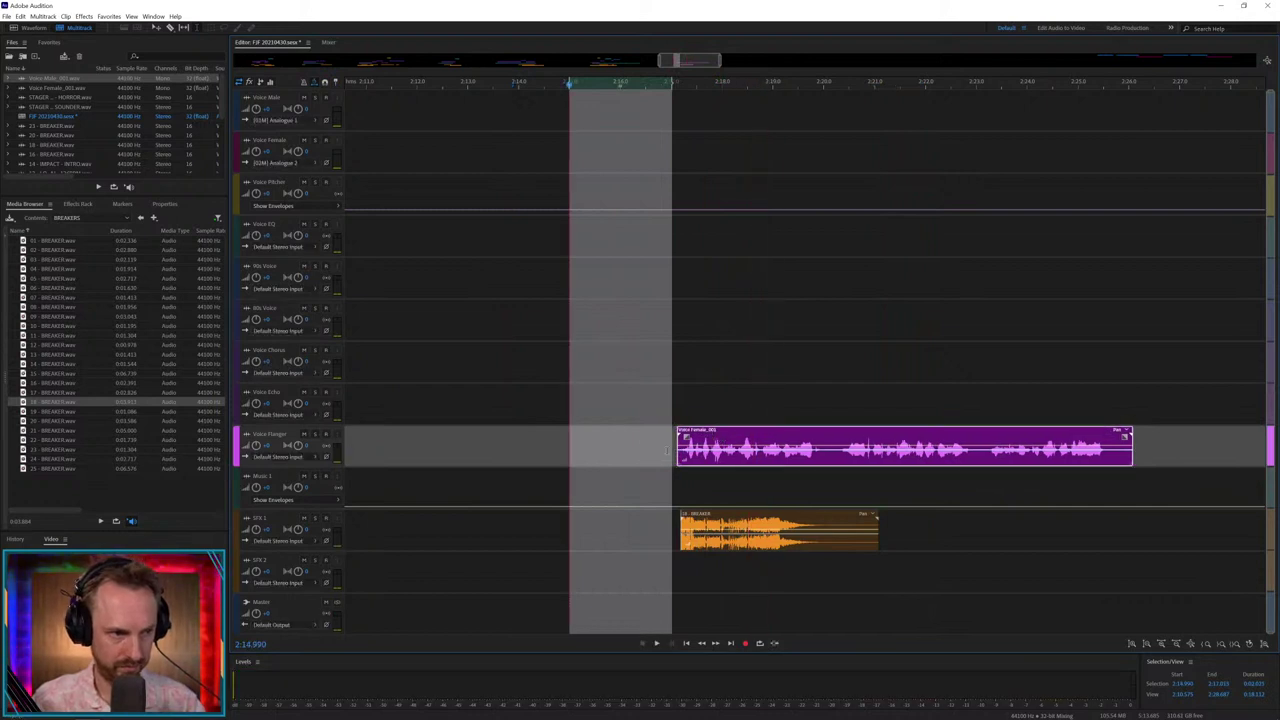
{"action": "left_click", "coordinate": [667, 449]}
{"action": "key", "text": "space"}
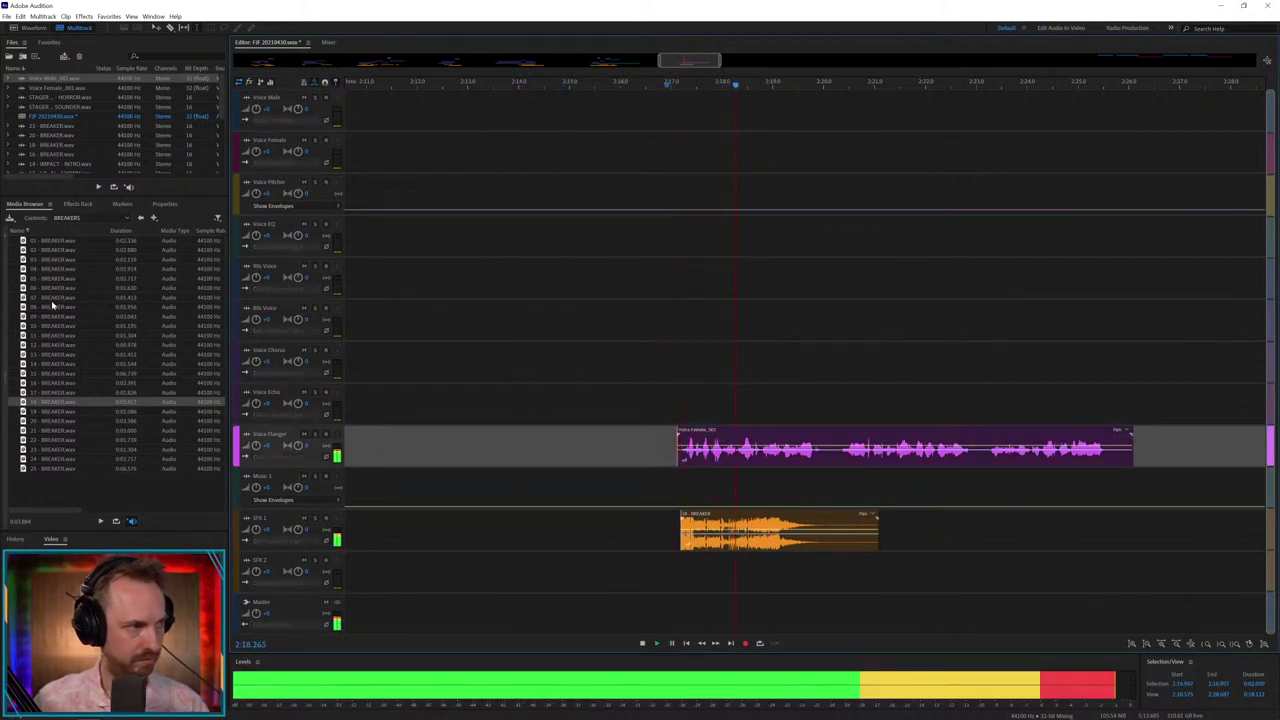
{"action": "key", "text": "space"}
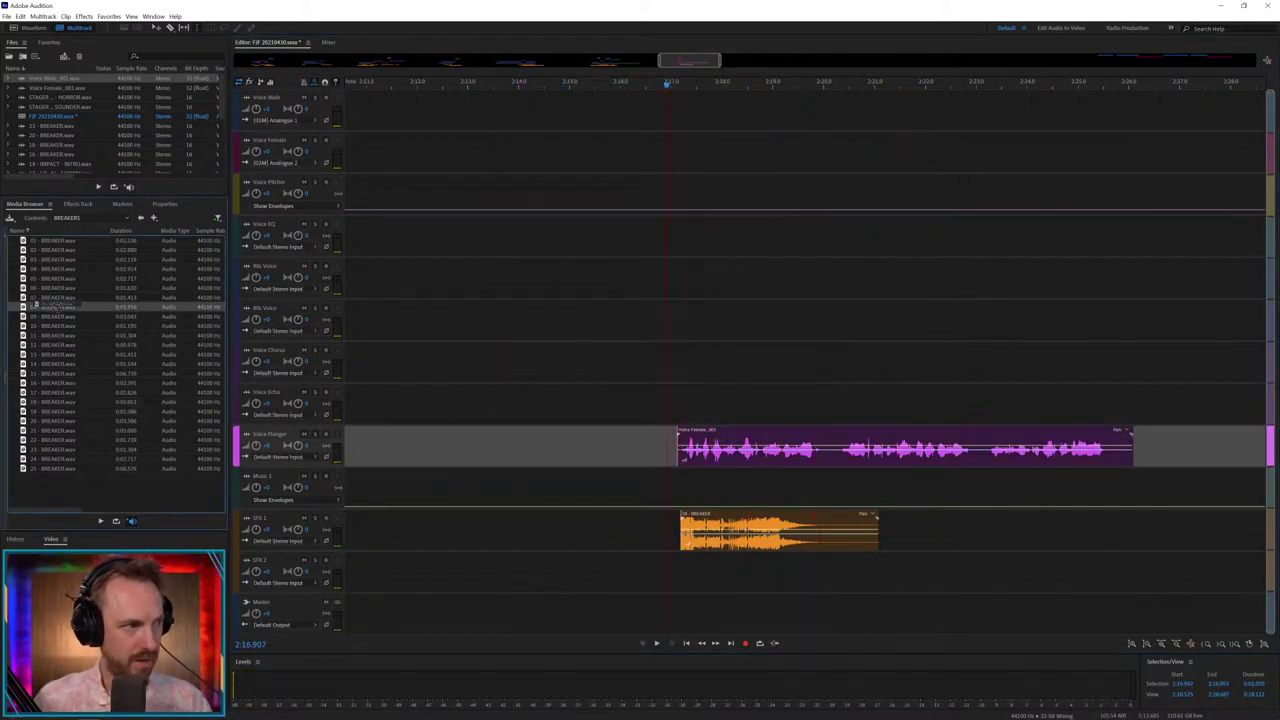
- Add 08 - BREAKER.wav to SFX 2 at about 2:19.3 and split the female voice after its first phrase, moving the rest to Voice Echo at about 2:20.6
{"action": "left_click_drag", "start_coordinate": [50, 306], "coordinate": [809, 565]}
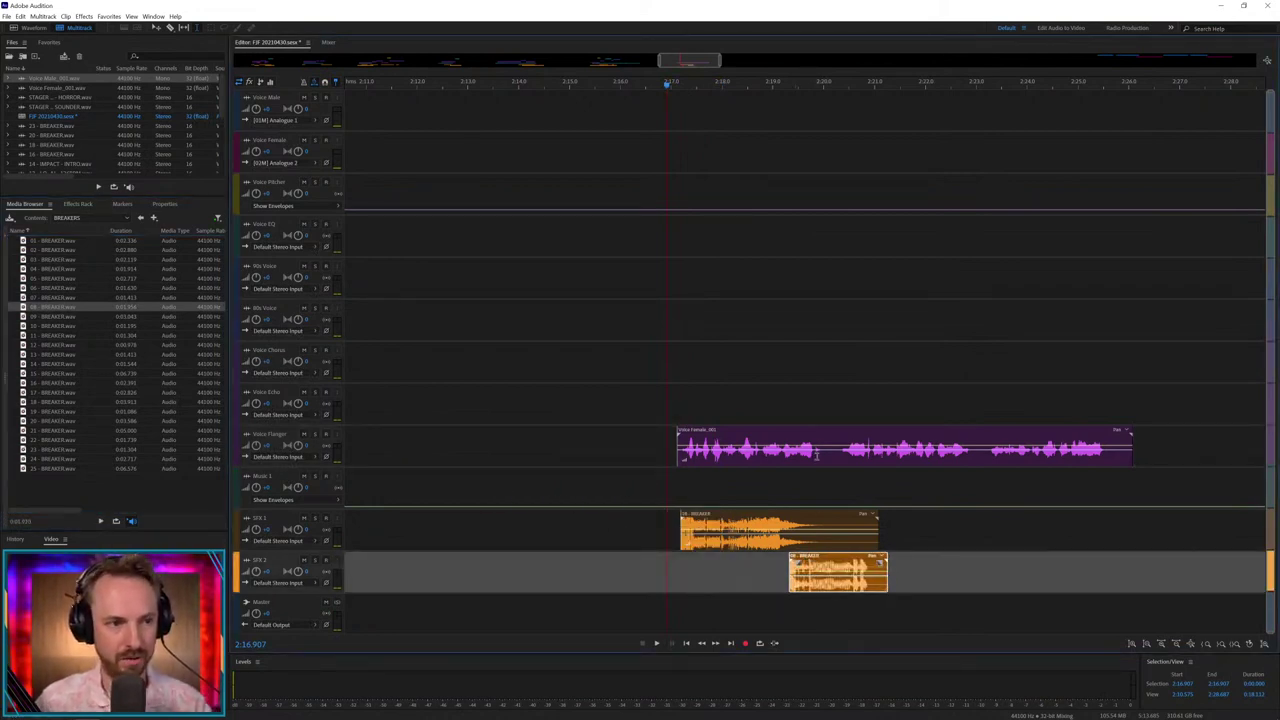
{"action": "left_click_drag", "start_coordinate": [819, 455], "coordinate": [862, 395]}
{"action": "key", "text": "Delete"}
{"action": "left_click", "coordinate": [817, 485]}
{"action": "left_click", "coordinate": [677, 407]}
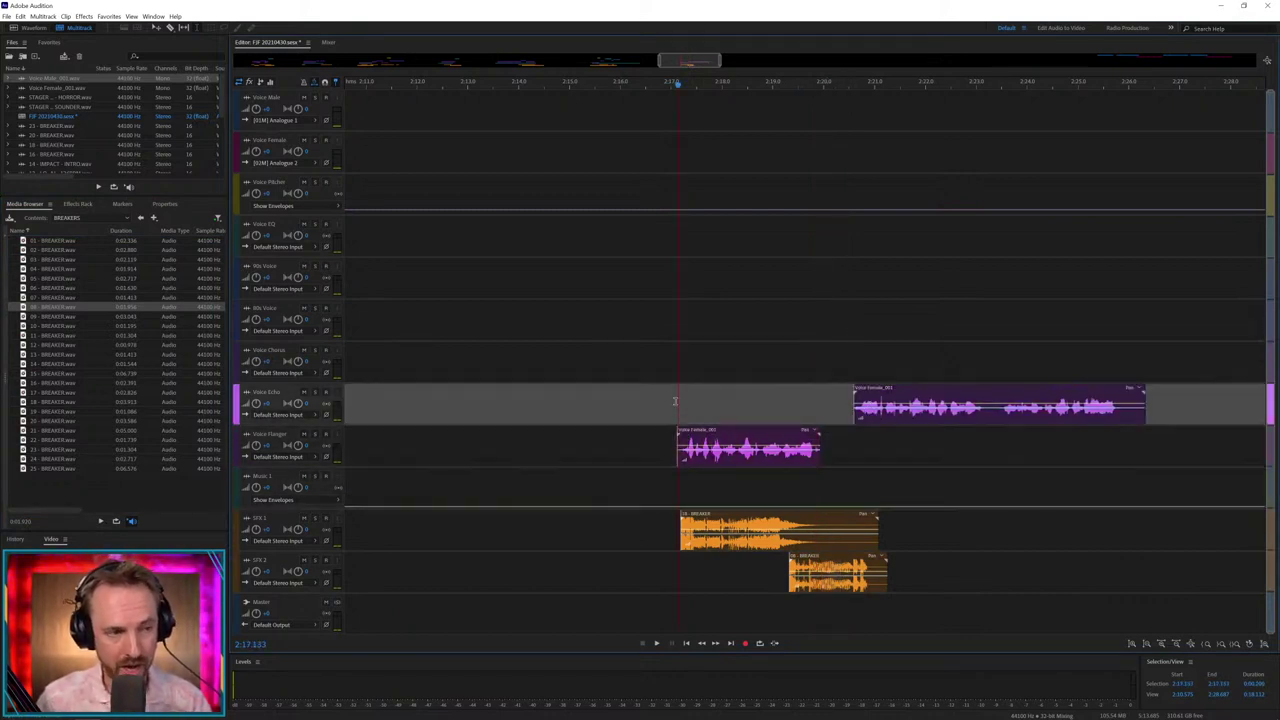
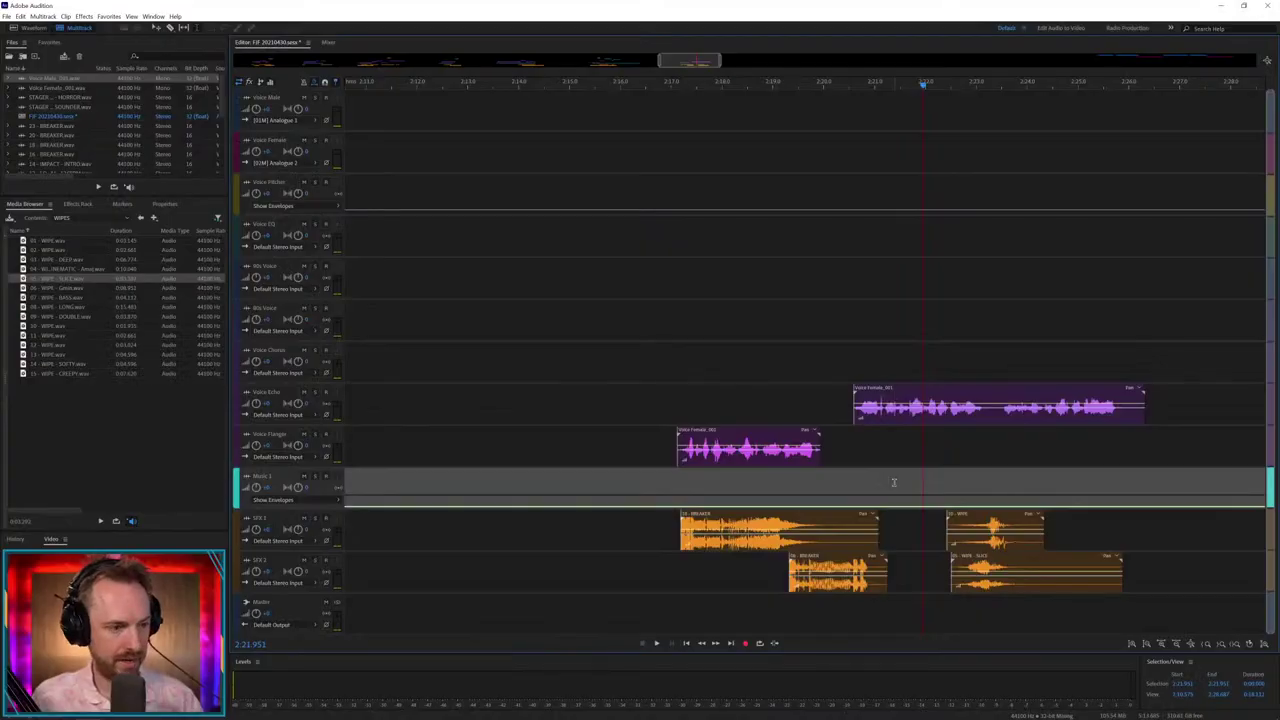
- Delete the pause between about 2:23.2 and 2:23.5 in the Voice Echo clip and move the remainder to the track directly above Voice Chorus
{"action": "key", "text": "space"}
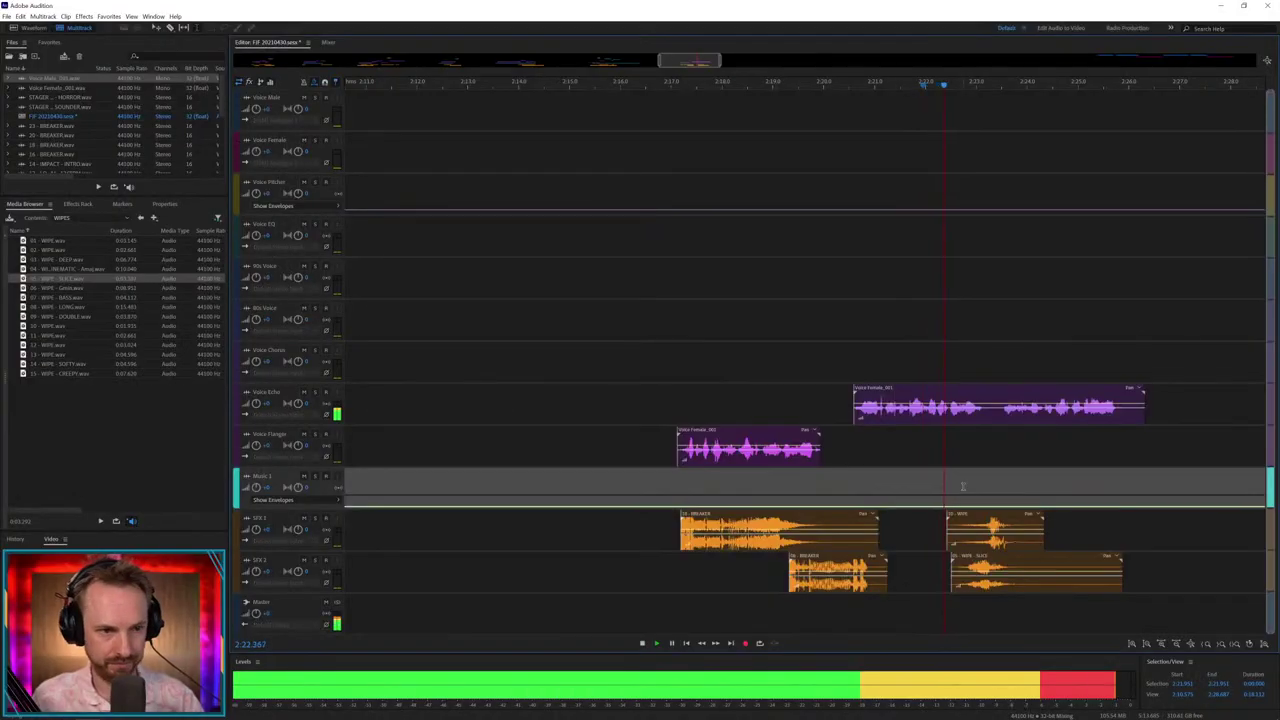
{"action": "left_click", "coordinate": [993, 408]}
{"action": "key", "text": "space"}
{"action": "key", "text": "ctrl+k"}
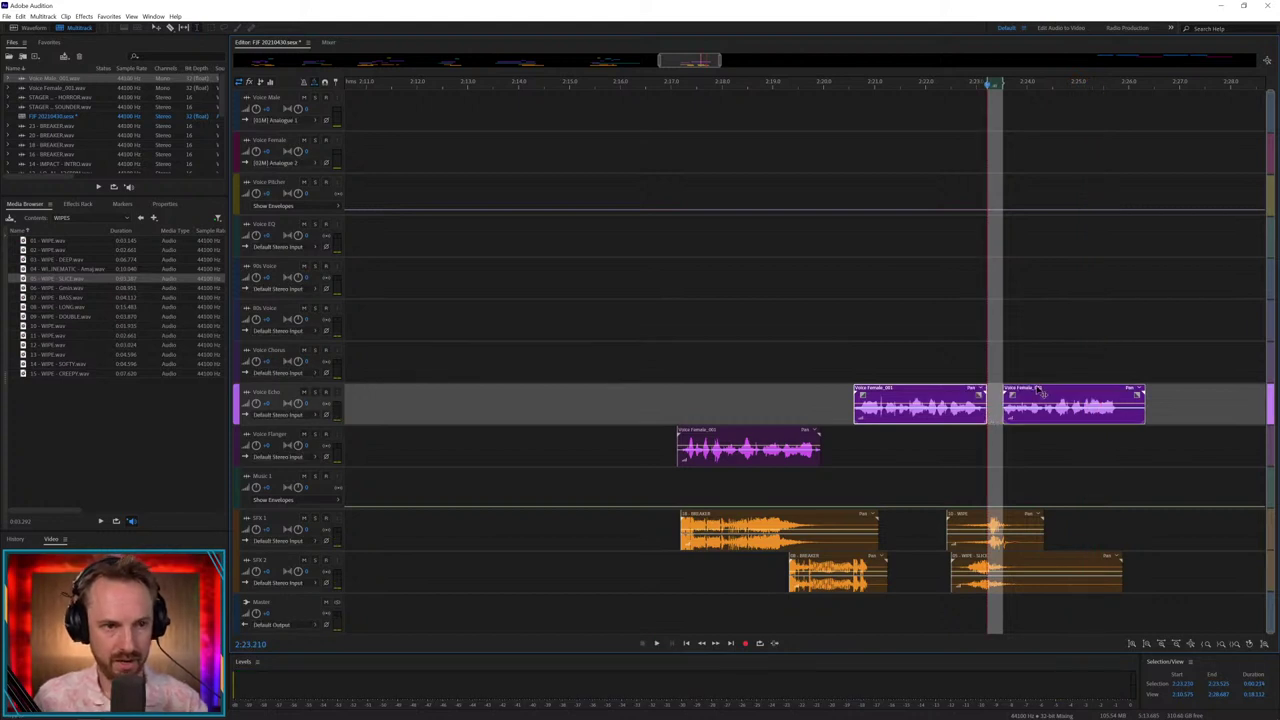
{"action": "left_click", "coordinate": [1021, 355]}
{"action": "left_click_drag", "start_coordinate": [1038, 392], "coordinate": [968, 336]}
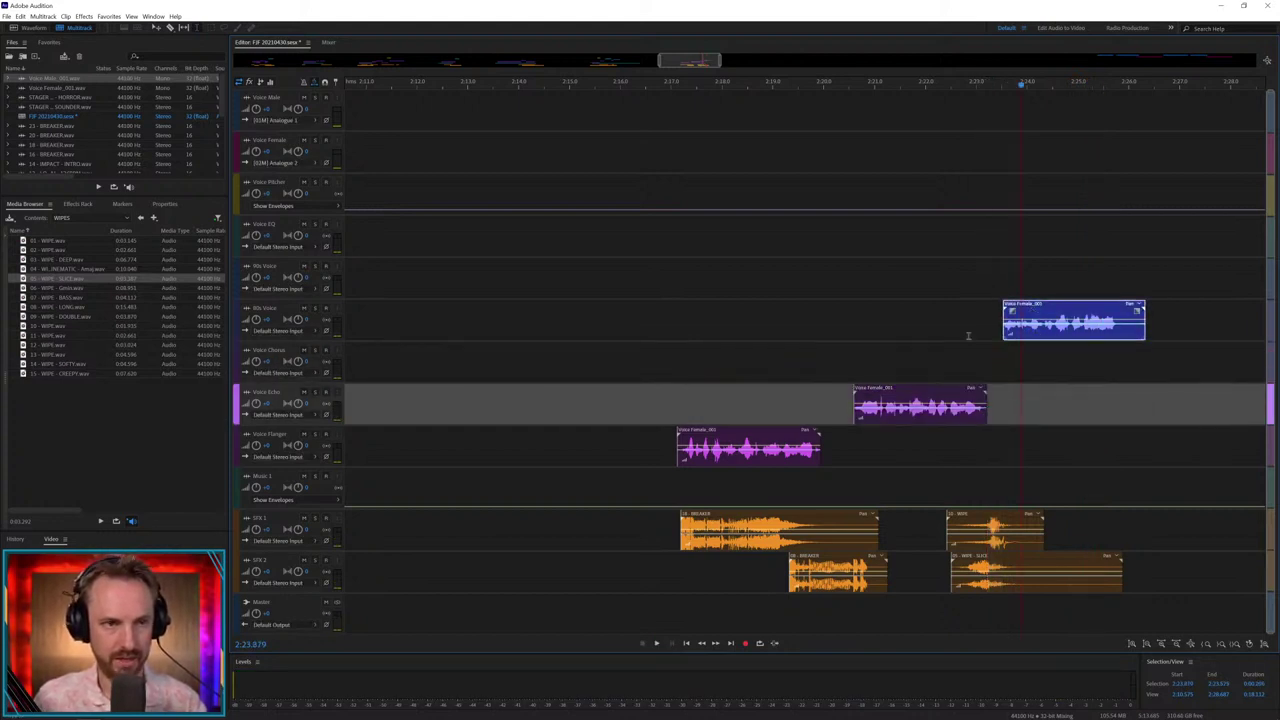
- Move the last Voice Female clip to the track directly below Voice EQ at about 2:23.3, audition it, and fade out its last 0.8 seconds
{"action": "left_click", "coordinate": [968, 336]}
{"action": "key", "text": "space"}
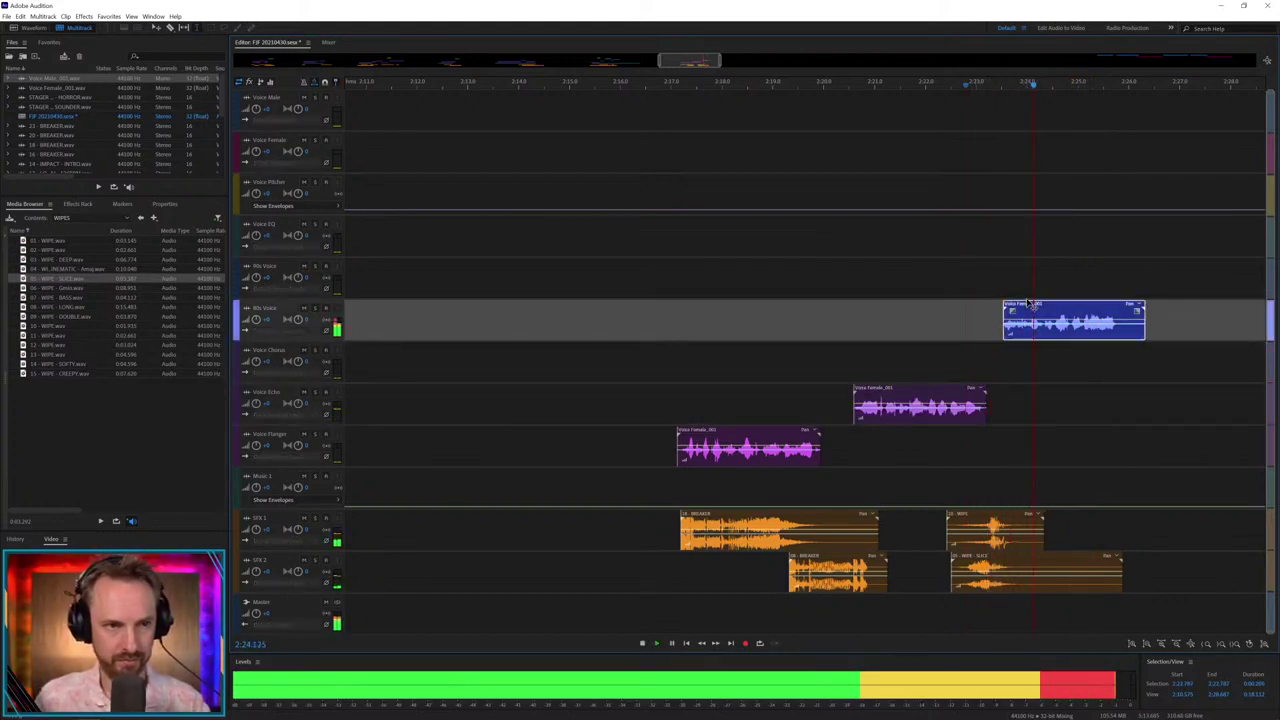
{"action": "left_click_drag", "start_coordinate": [1030, 303], "coordinate": [1019, 270]}
{"action": "key", "text": "space"}
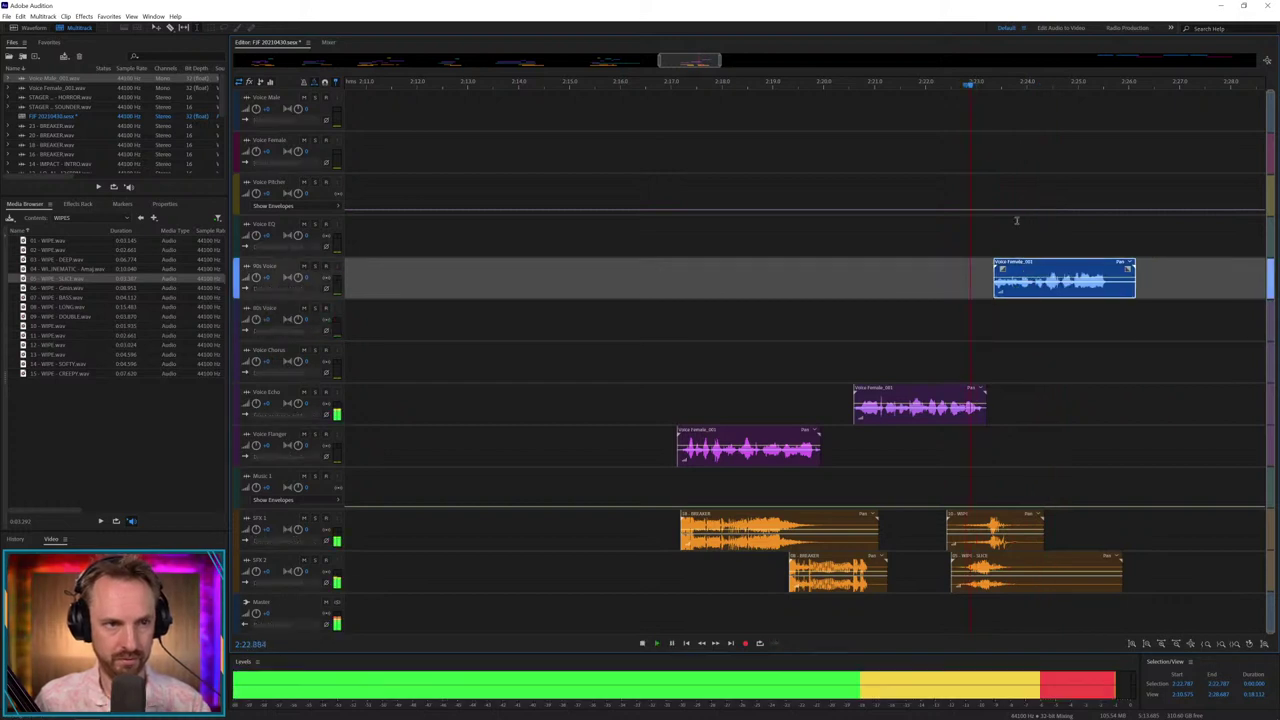
{"action": "key", "text": "space"}
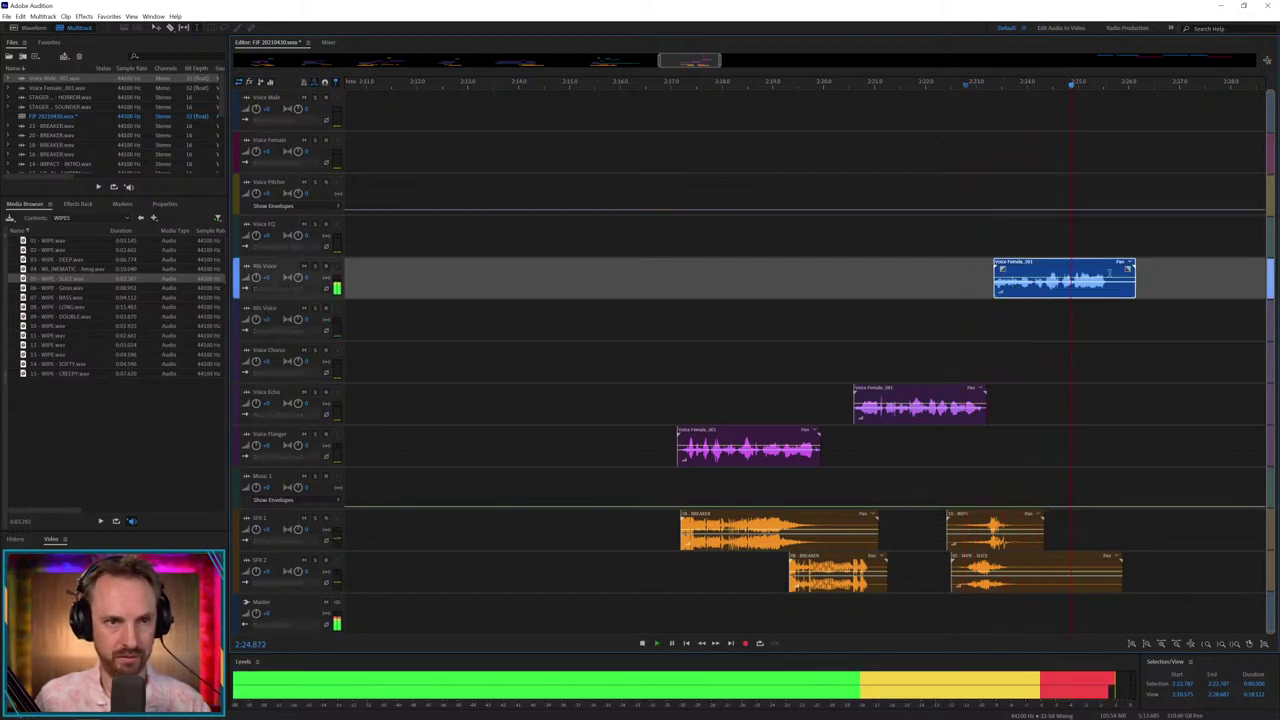
{"action": "key", "text": "space"}
{"action": "left_click_drag", "start_coordinate": [1128, 270], "coordinate": [1088, 270]}
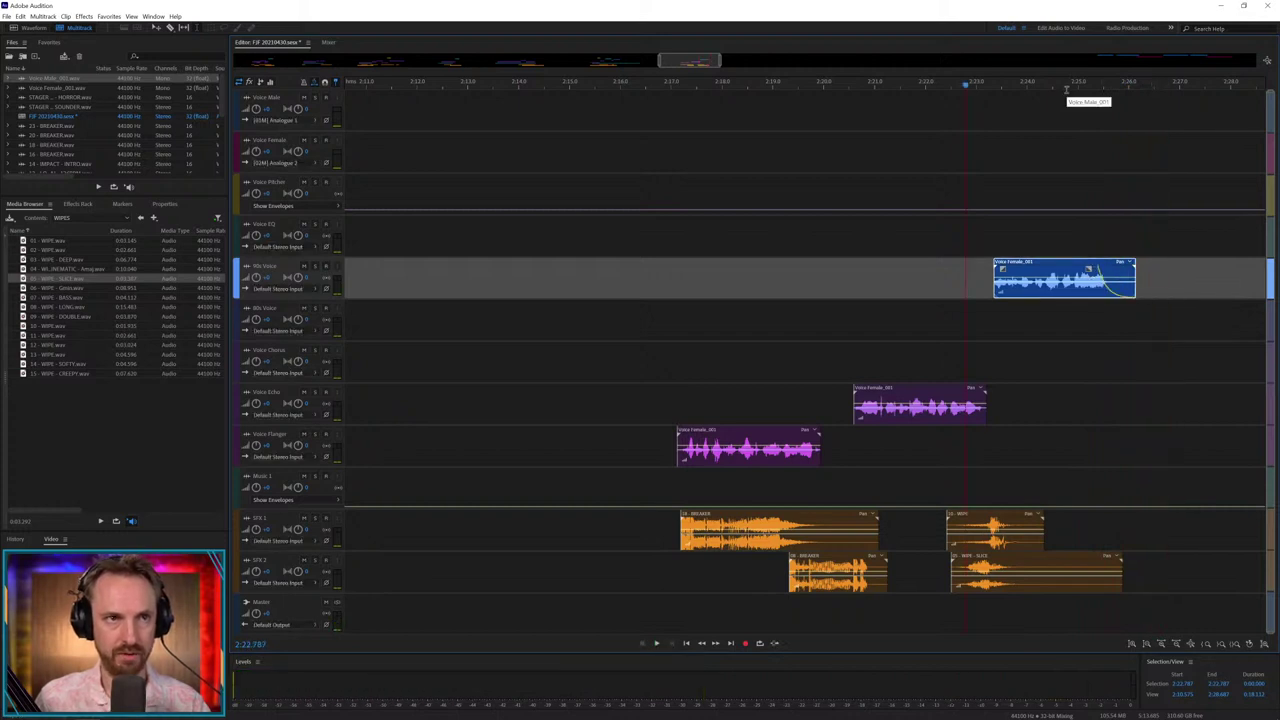
- Place the next Voice Male clip on Voice Flanger at about 2:35.8 and 14 - WIPE - SOFTY.wav on SFX 1 at about 2:35.3, auditioning both
{"action": "key", "text": "backslash"}
{"action": "left_click_drag", "start_coordinate": [1130, 97], "coordinate": [812, 440]}
{"action": "left_click_drag", "start_coordinate": [60, 360], "coordinate": [806, 532]}
{"action": "left_click", "coordinate": [793, 484]}
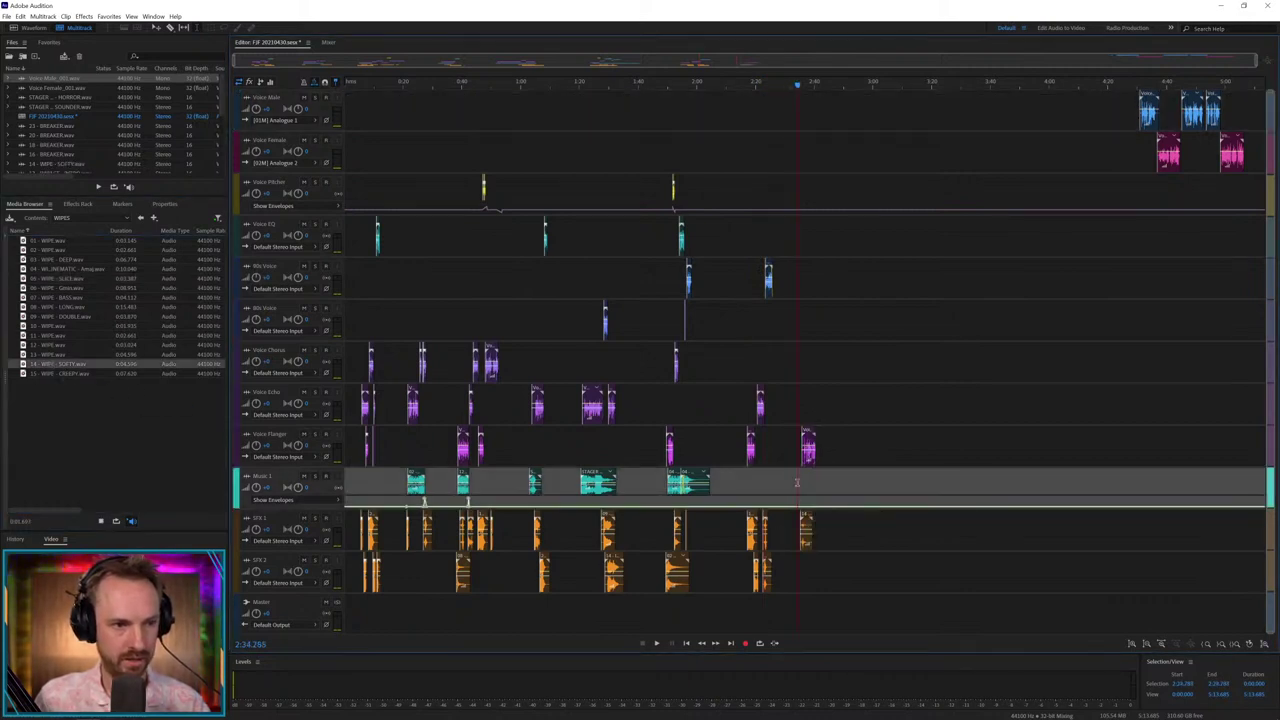
{"action": "key", "text": "space"}
{"action": "scroll", "coordinate": [811, 85], "scroll_direction": "up", "scroll_amount": 5}
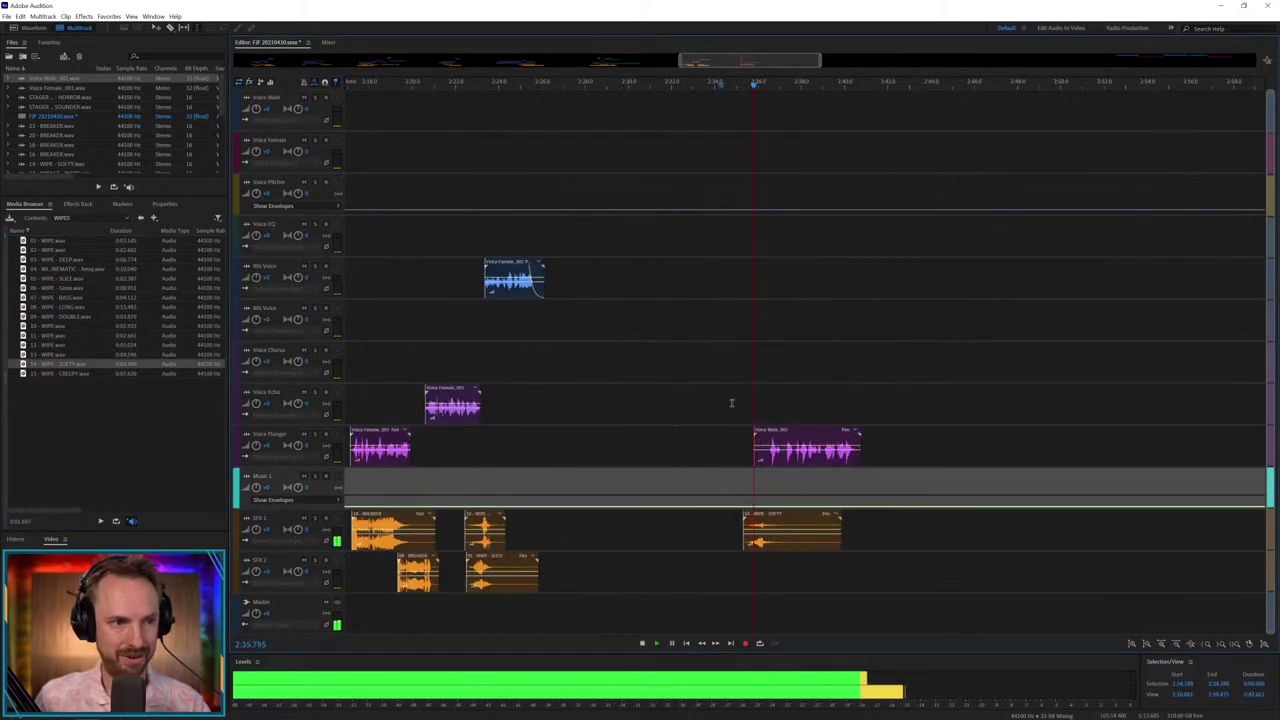
{"action": "key", "text": "space"}
- Shift the soft wipe on SFX 1 to about 2:35.8, in line with the male voice's start, and audition the result
{"action": "left_click_drag", "start_coordinate": [776, 520], "coordinate": [787, 520]}
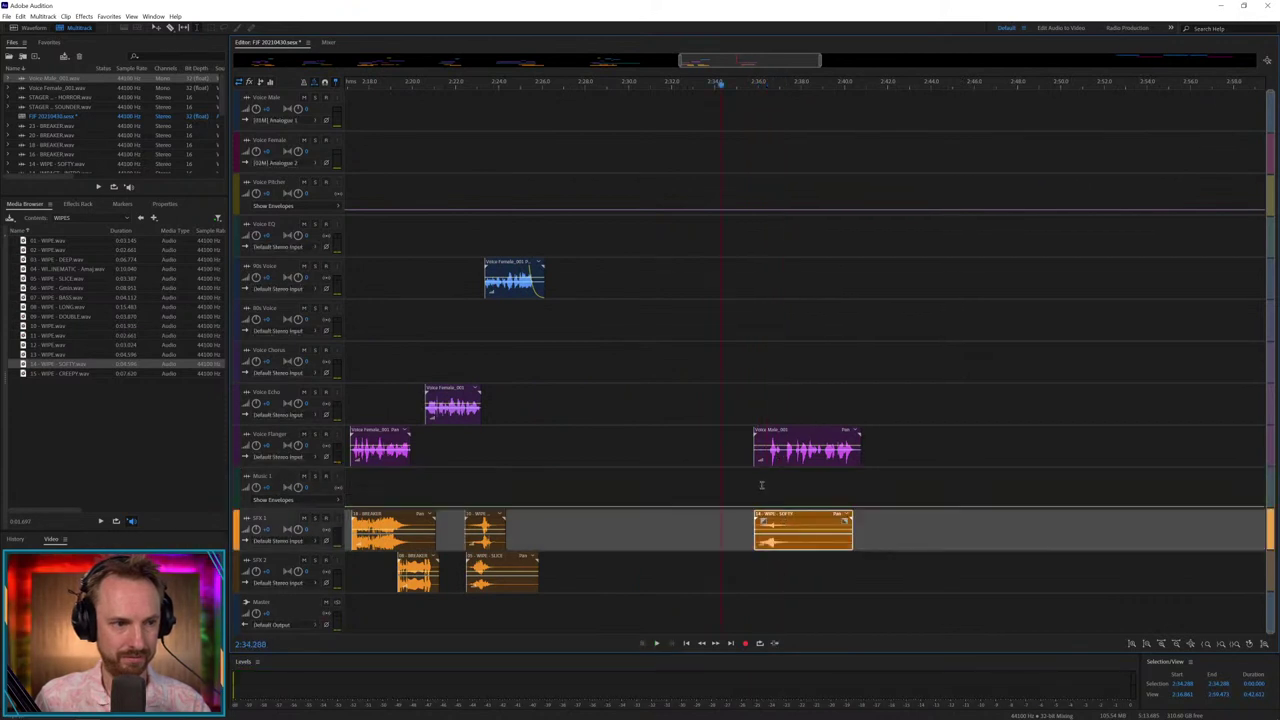
{"action": "left_click", "coordinate": [761, 485]}
{"action": "key", "text": "space"}
{"action": "scroll", "coordinate": [793, 88], "scroll_direction": "up", "scroll_amount": 3}
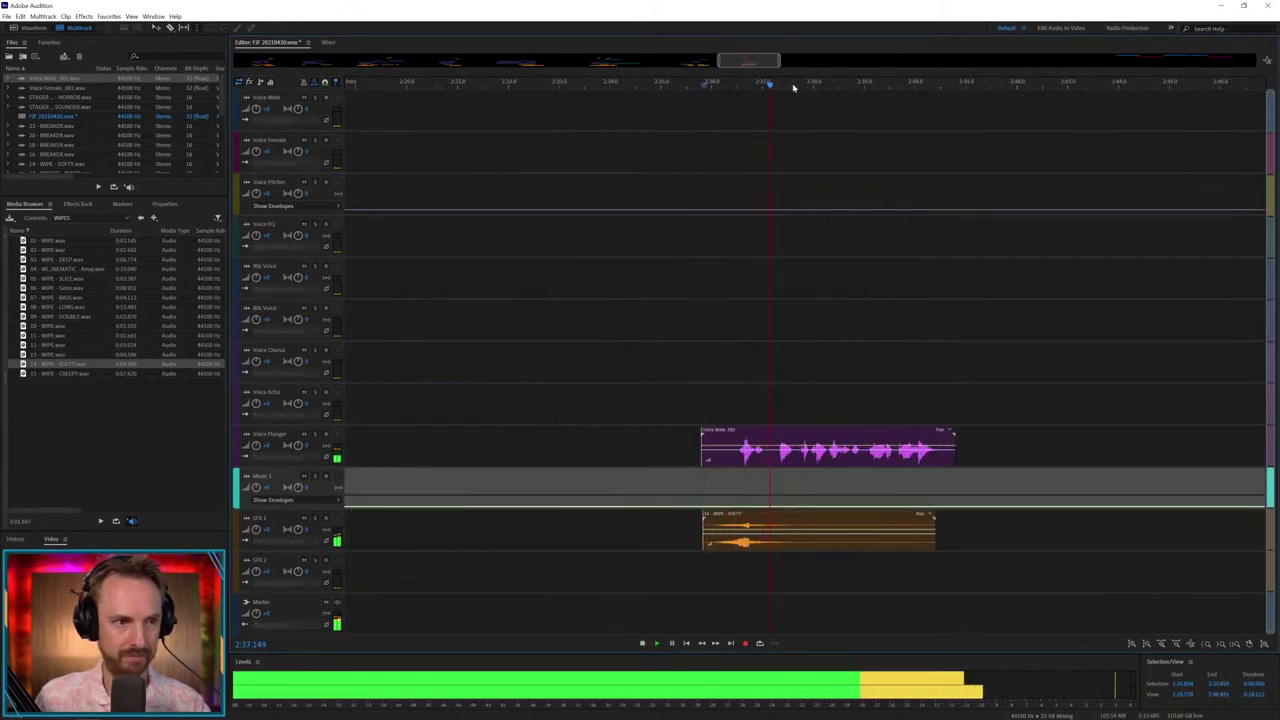
{"action": "key", "text": "space"}
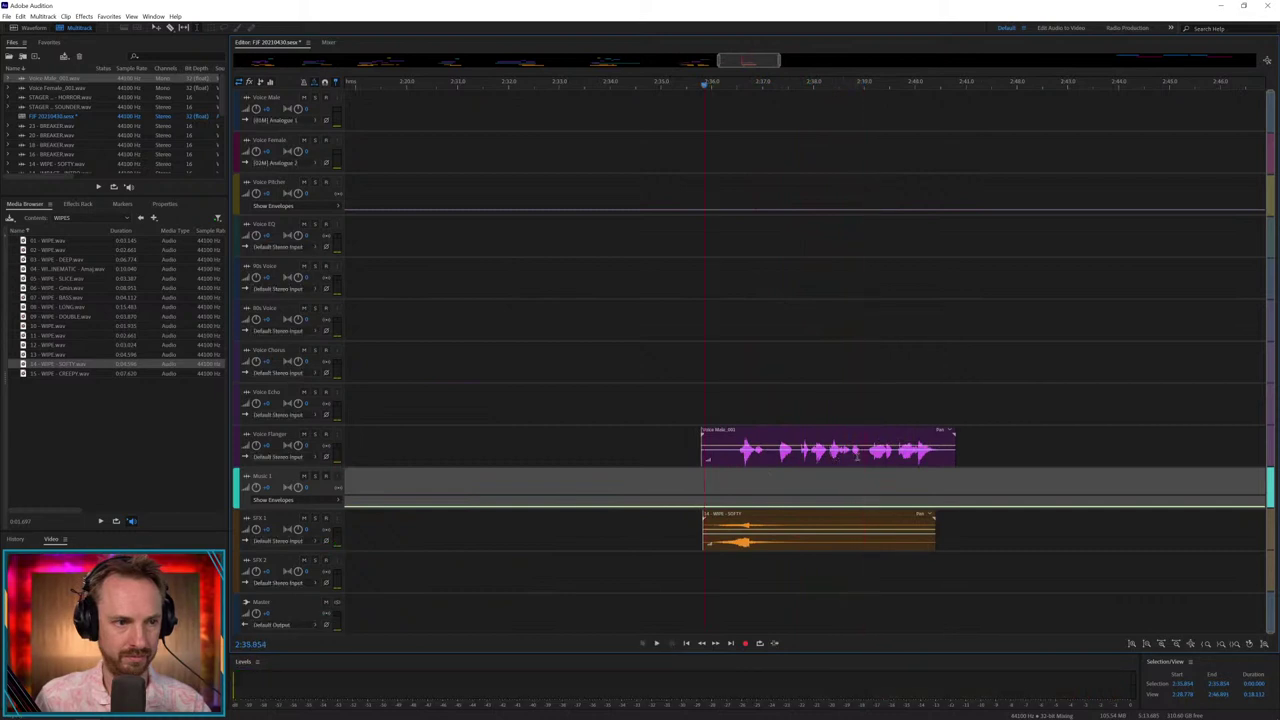
- Split the Voice Male clip at about 2:39.0 and add 07 - BREAKER.wav to SFX 2 at about 2:38.7, auditioning the transition
{"action": "left_click", "coordinate": [863, 456]}
{"action": "key", "text": "ctrl+k"}
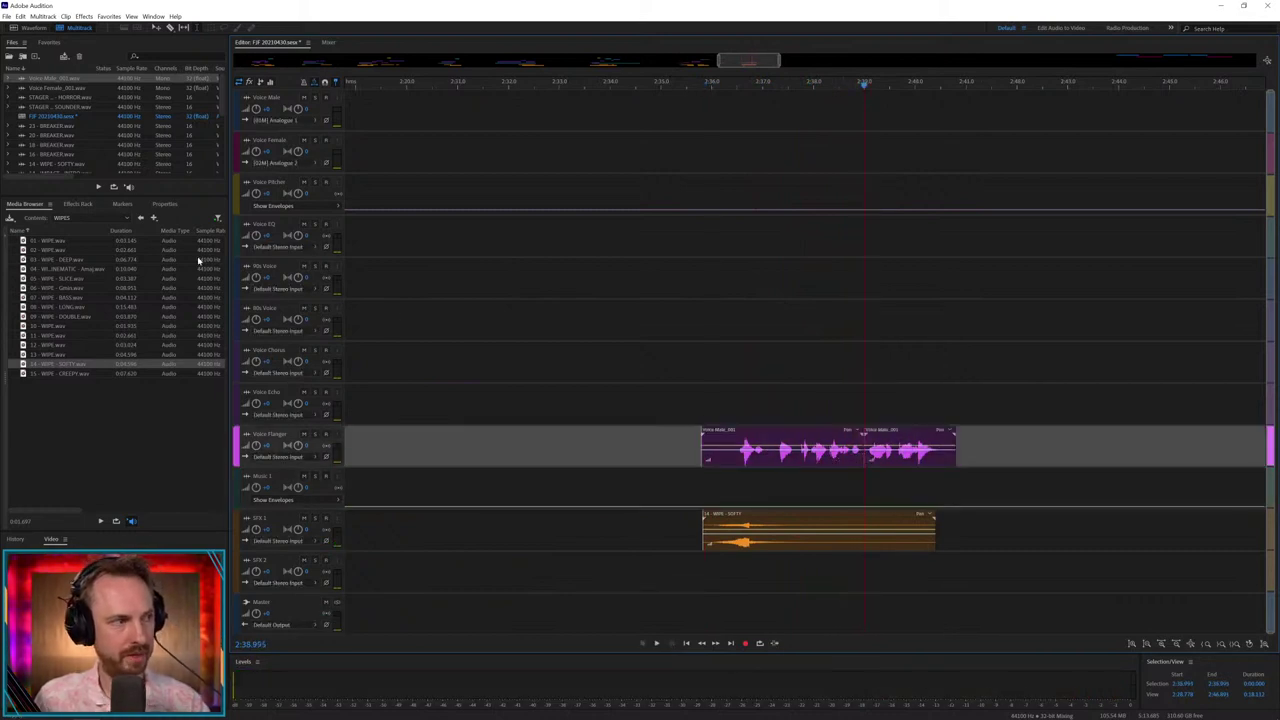
{"action": "left_click", "coordinate": [141, 218]}
{"action": "double_click", "coordinate": [54, 241]}
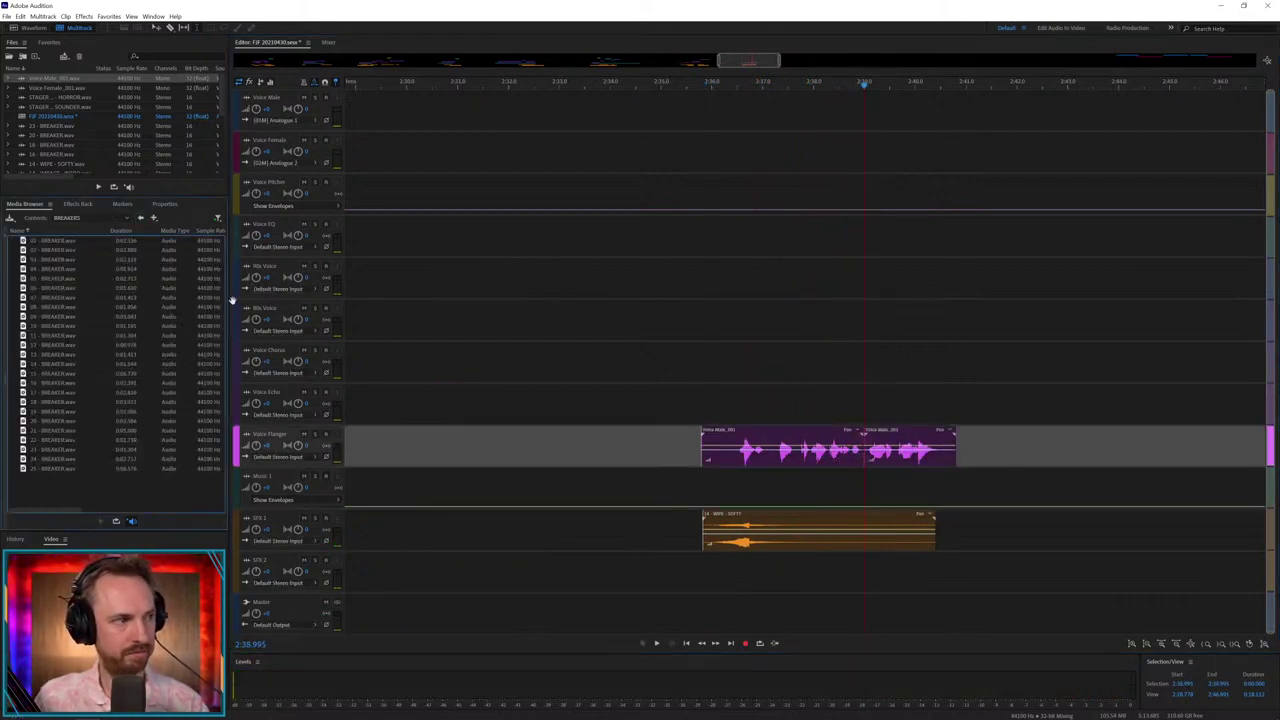
{"action": "left_click_drag", "start_coordinate": [200, 297], "coordinate": [850, 572]}
{"action": "key", "text": "space"}
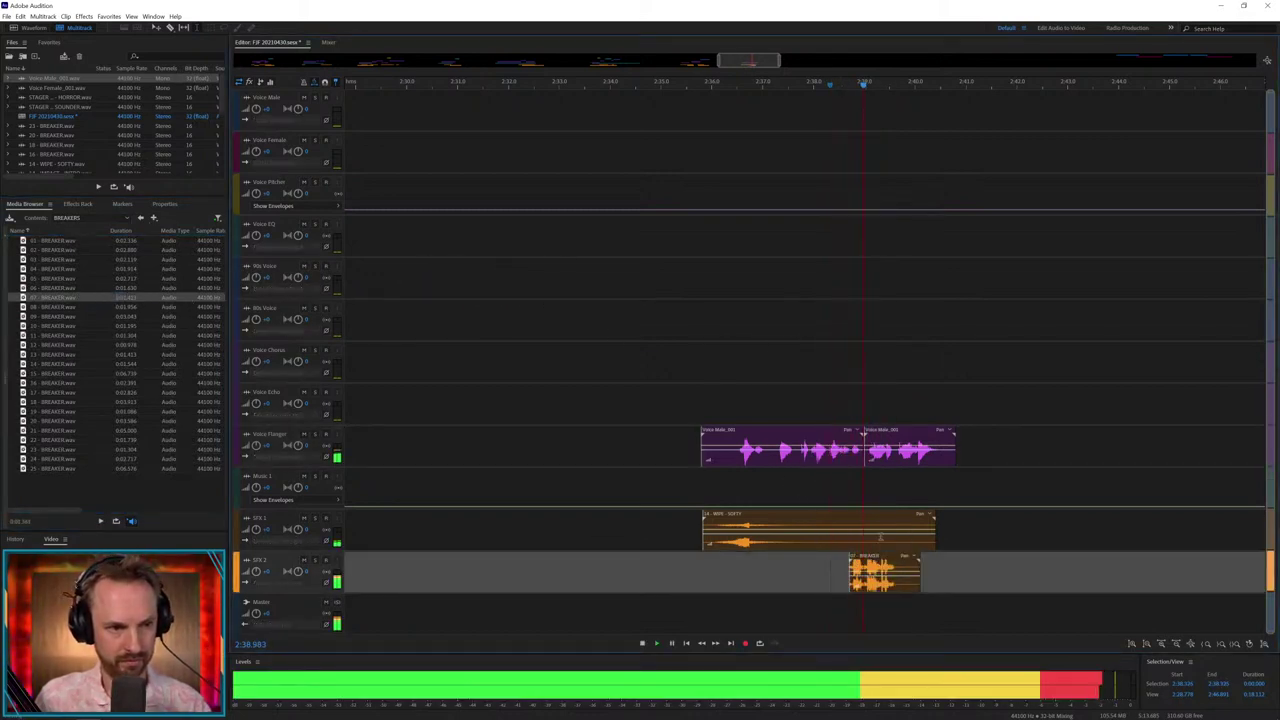
{"action": "key", "text": "space"}
- Move the second male voice piece to Voice Echo at about 2:39.4 and give its end a short fade-out
{"action": "left_click_drag", "start_coordinate": [888, 440], "coordinate": [910, 398]}
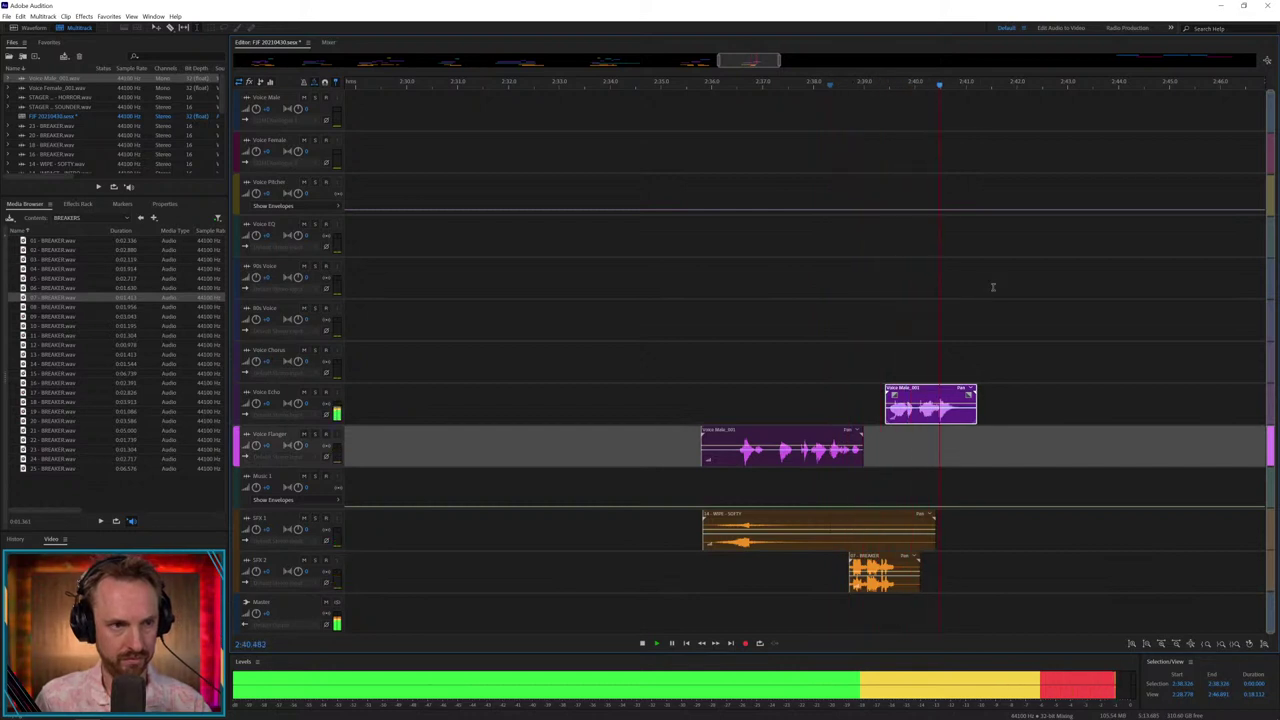
{"action": "left_click_drag", "start_coordinate": [966, 396], "coordinate": [960, 408]}
{"action": "key", "text": "backslash"}
{"action": "key", "text": "space"}
- Place the next Voice Male clip on Voice Flanger at about 2:51.7 and 20 - BREAKER.wav on SFX 1 at about 2:51.8, auditioning both
{"action": "left_click", "coordinate": [1129, 85]}
{"action": "key", "text": "space"}
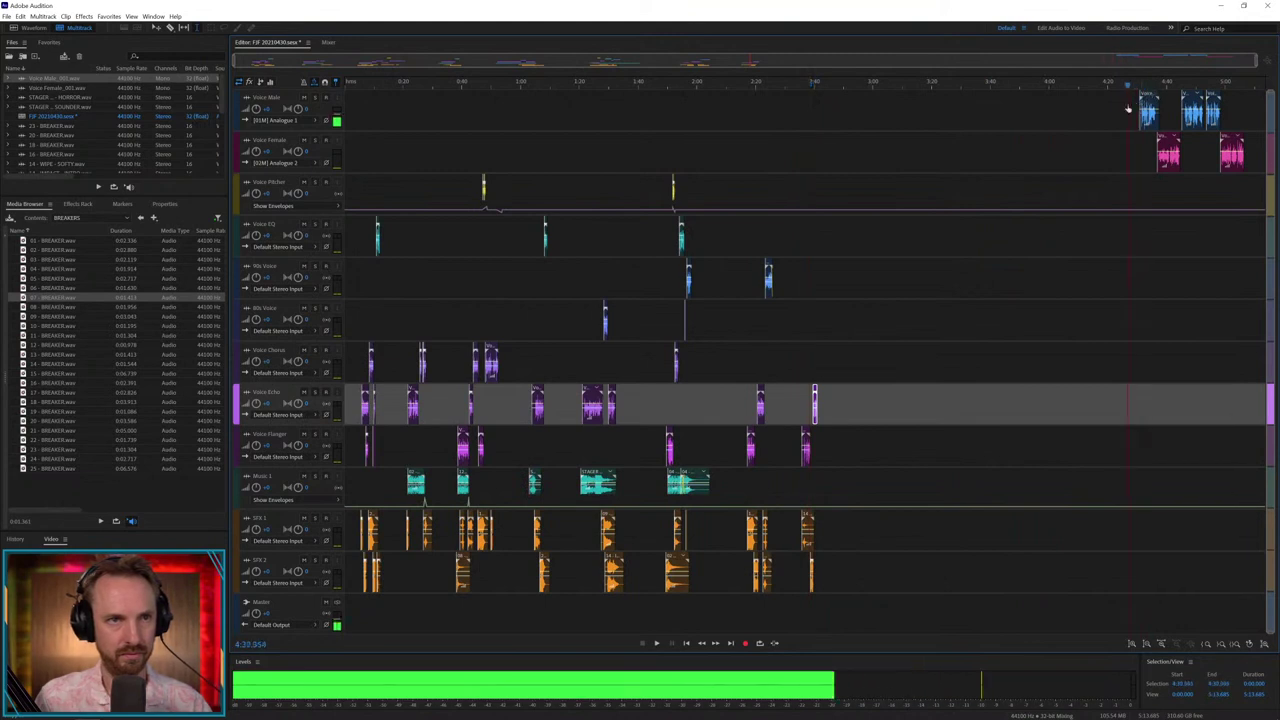
{"action": "key", "text": "space"}
{"action": "left_click_drag", "start_coordinate": [1148, 116], "coordinate": [862, 465]}
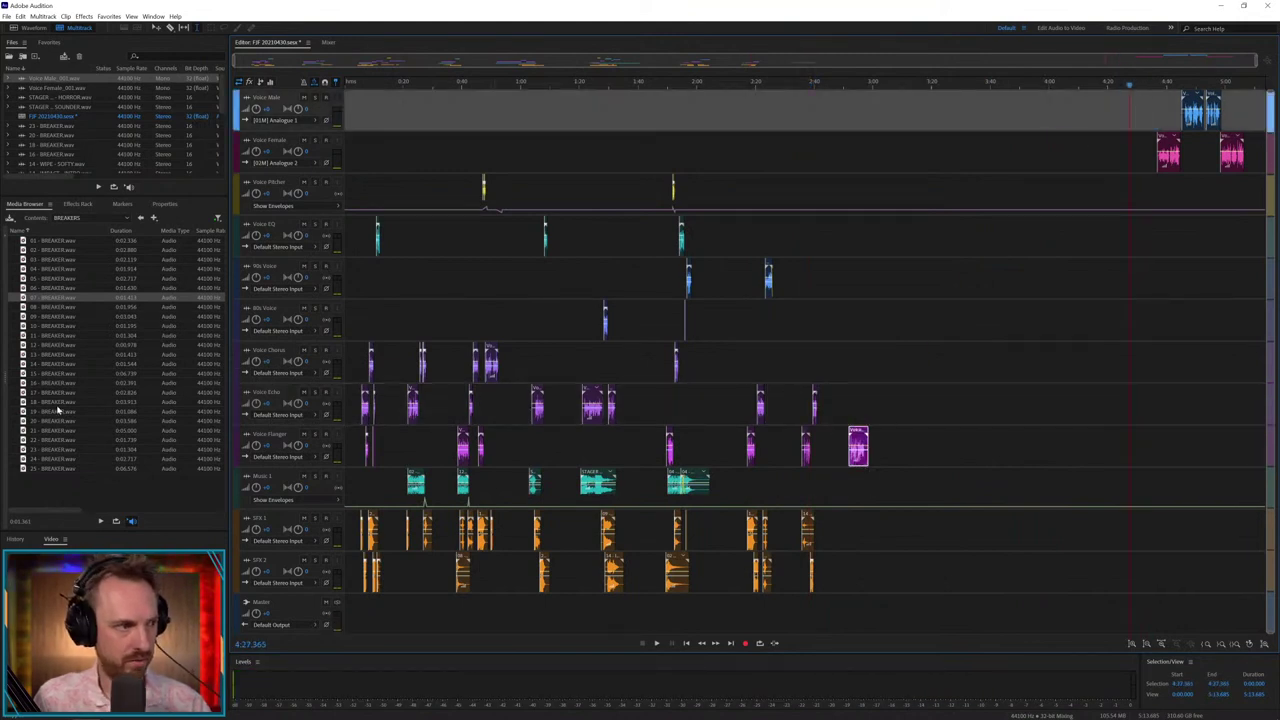
{"action": "left_click_drag", "start_coordinate": [60, 421], "coordinate": [853, 540]}
{"action": "left_click", "coordinate": [847, 466]}
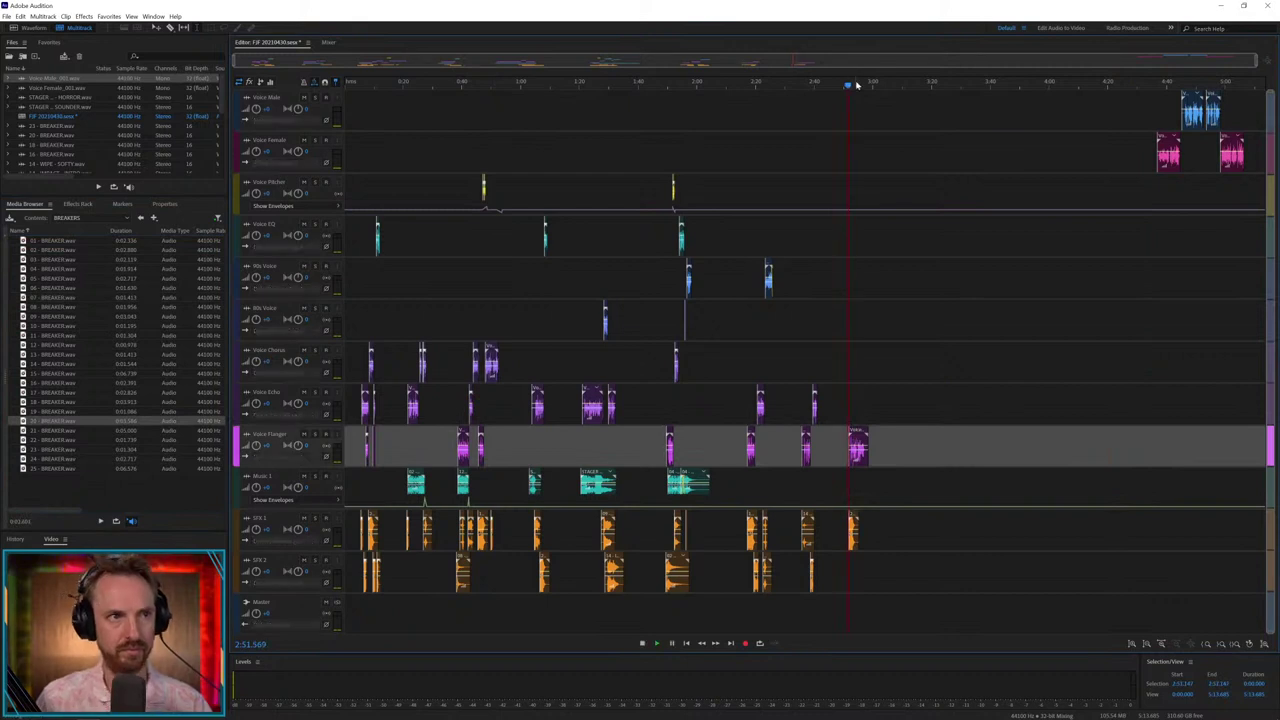
{"action": "key", "text": "space"}
{"action": "scroll", "coordinate": [826, 415], "scroll_direction": "up", "scroll_amount": 6}
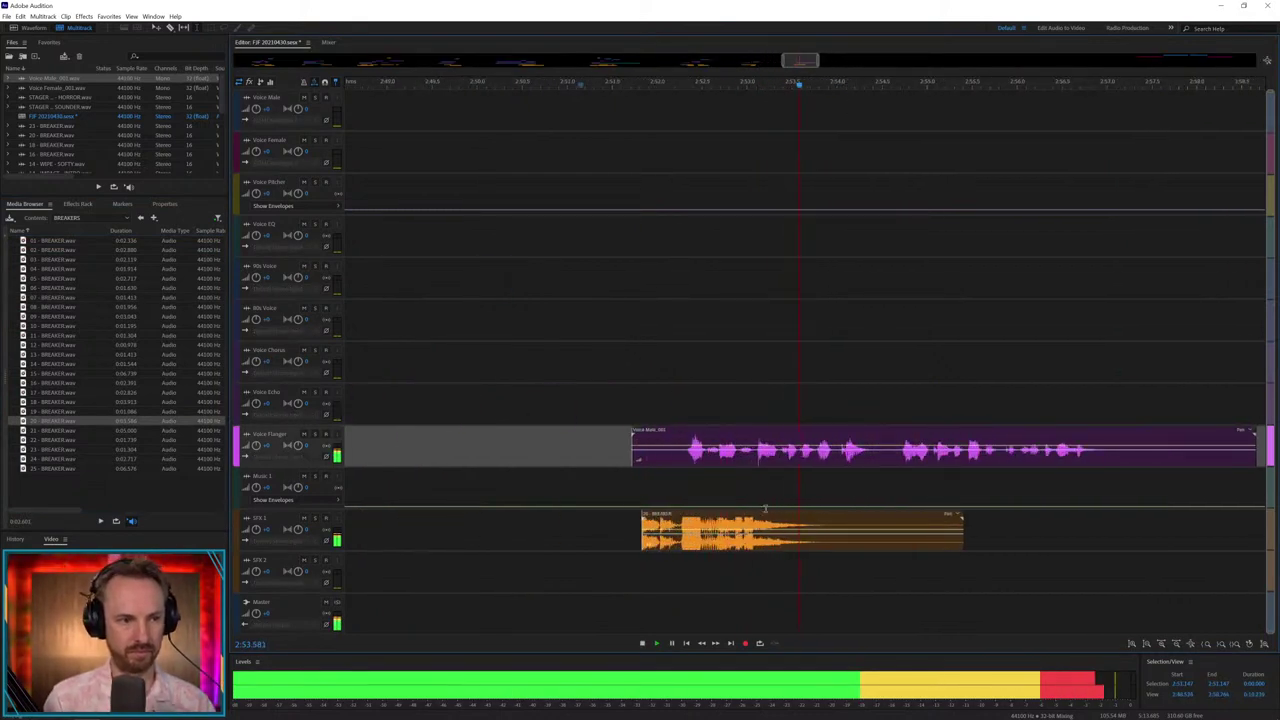
{"action": "key", "text": "space"}
- Move the breaker on SFX 1 to about 2:54.1 and delete the silence before about 2:52.3 from the Voice Male clip
{"action": "left_click_drag", "start_coordinate": [765, 526], "coordinate": [967, 526]}
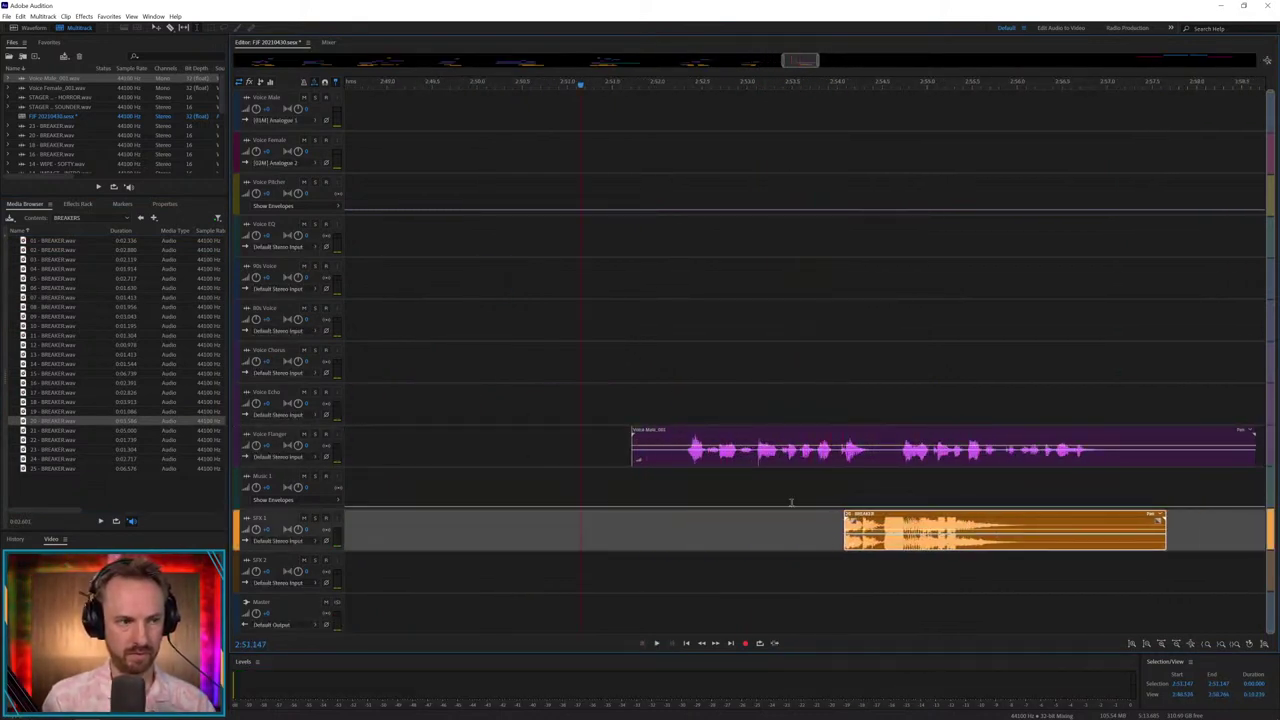
{"action": "left_click_drag", "start_coordinate": [686, 461], "coordinate": [551, 470]}
{"action": "key", "text": "Delete"}
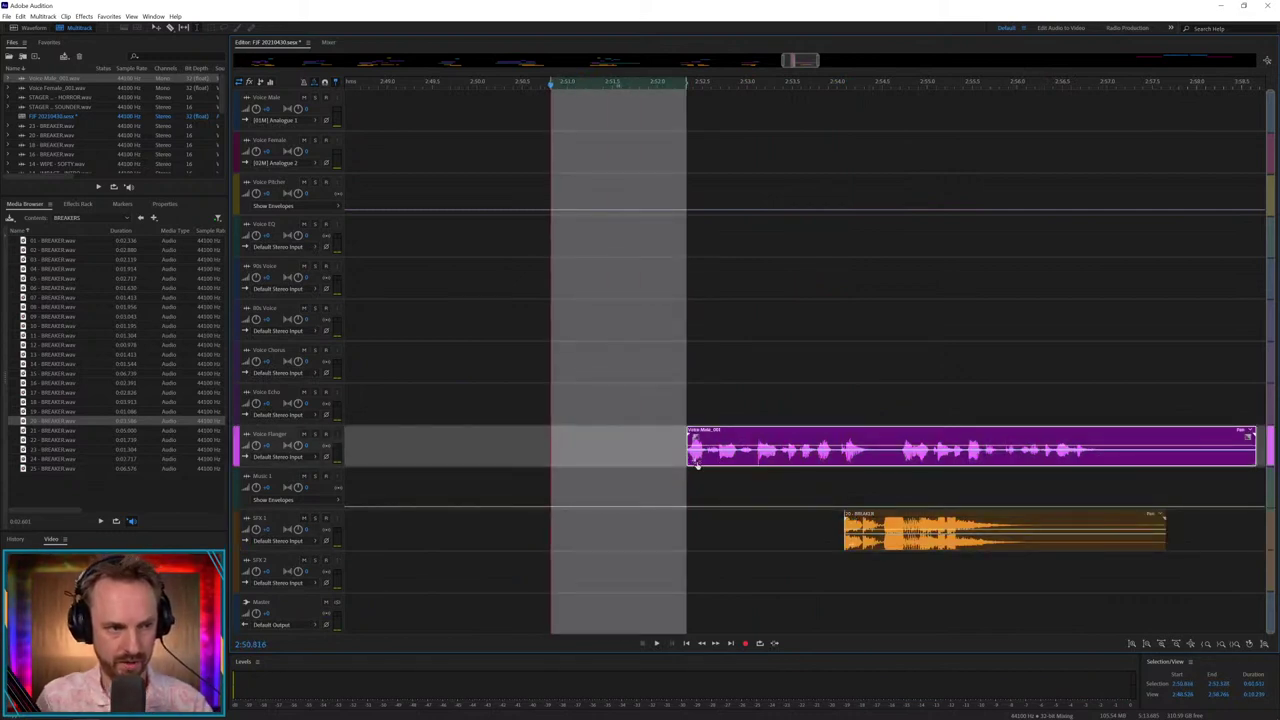
- Build a stutter from short copies of the male voice's opening sound, starting at about 2:52.1, and audition it
{"action": "left_click_drag", "start_coordinate": [697, 465], "coordinate": [685, 460]}
{"action": "left_click", "coordinate": [675, 457]}
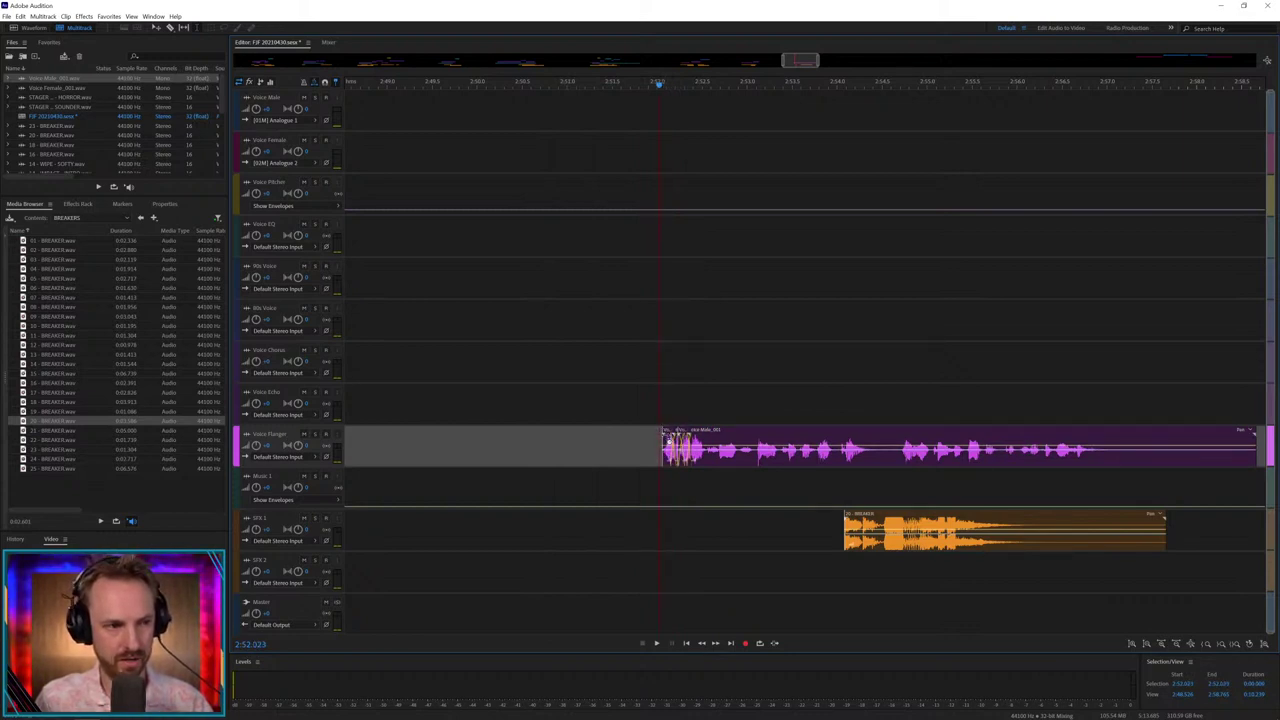
{"action": "key", "text": "space"}
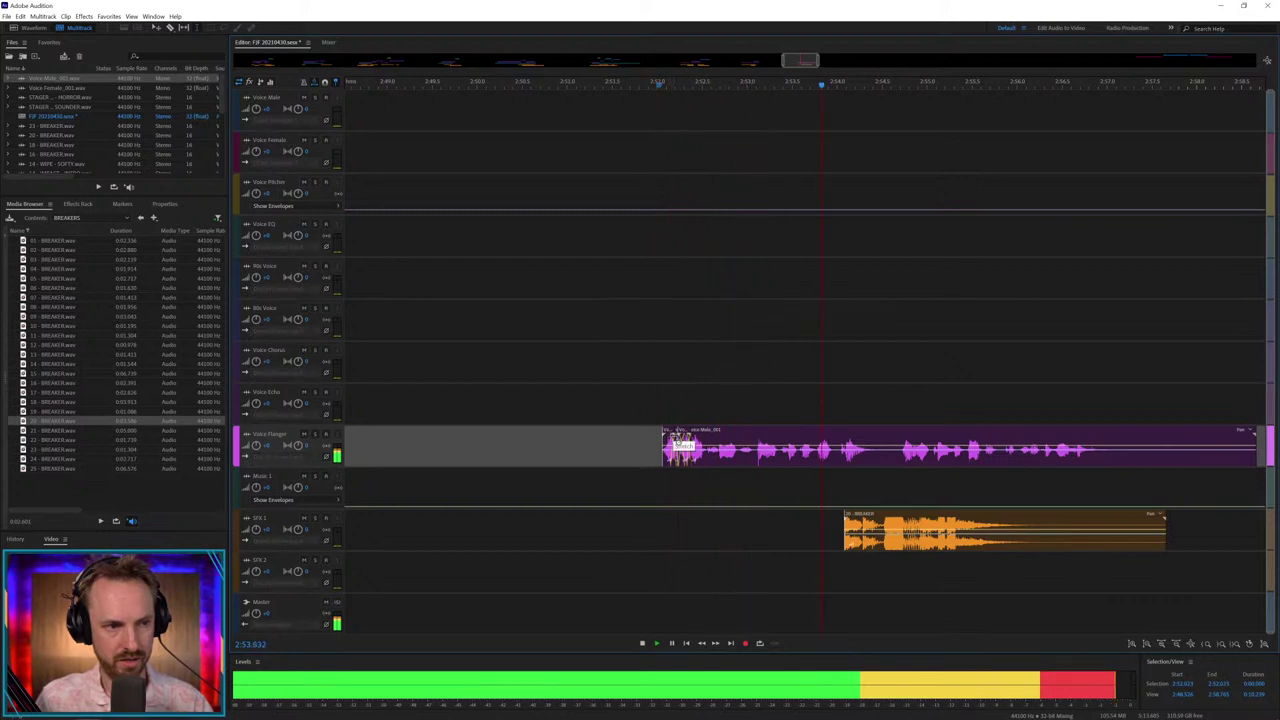
{"action": "key", "text": "space"}
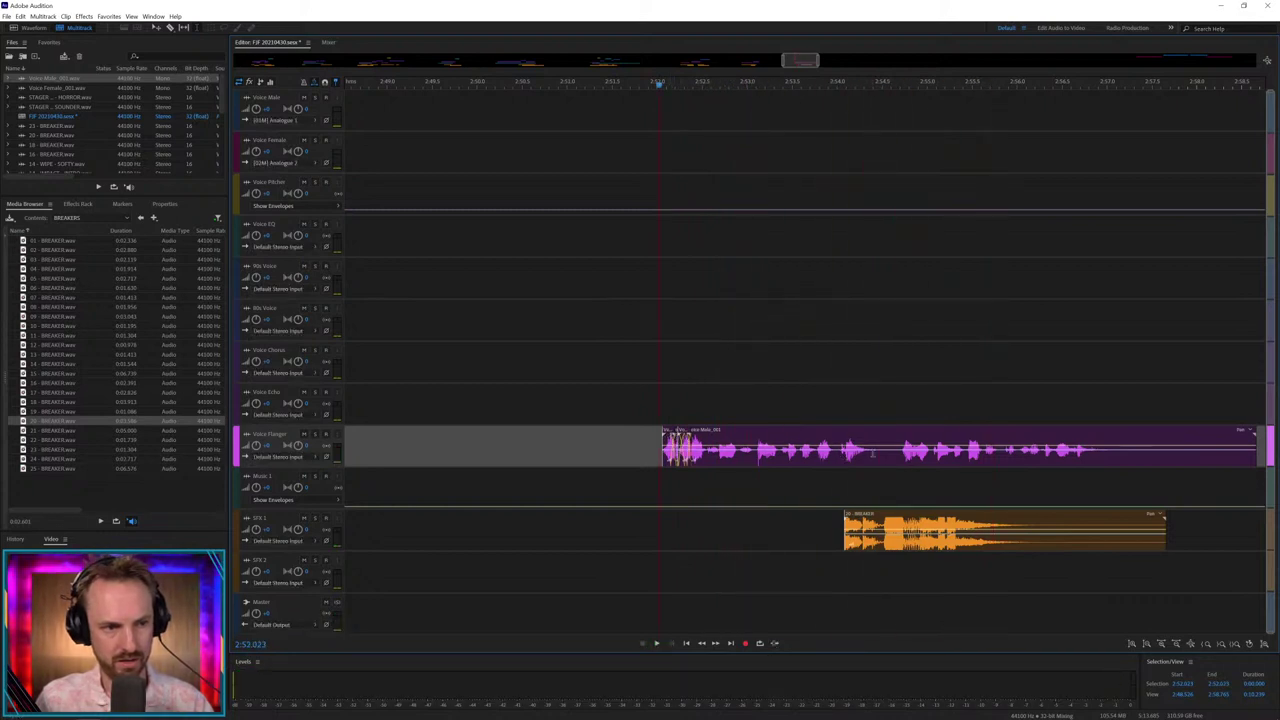
- Delete the pause after about 2:54.4 in the Voice Male clip and move the remainder to Voice Echo at about 2:55.3, auditioning it with the breaker
{"action": "left_click_drag", "start_coordinate": [873, 453], "coordinate": [978, 393]}
{"action": "key", "text": "Delete"}
{"action": "left_click", "coordinate": [906, 480]}
{"action": "left_click", "coordinate": [858, 396]}
{"action": "key", "text": "space"}
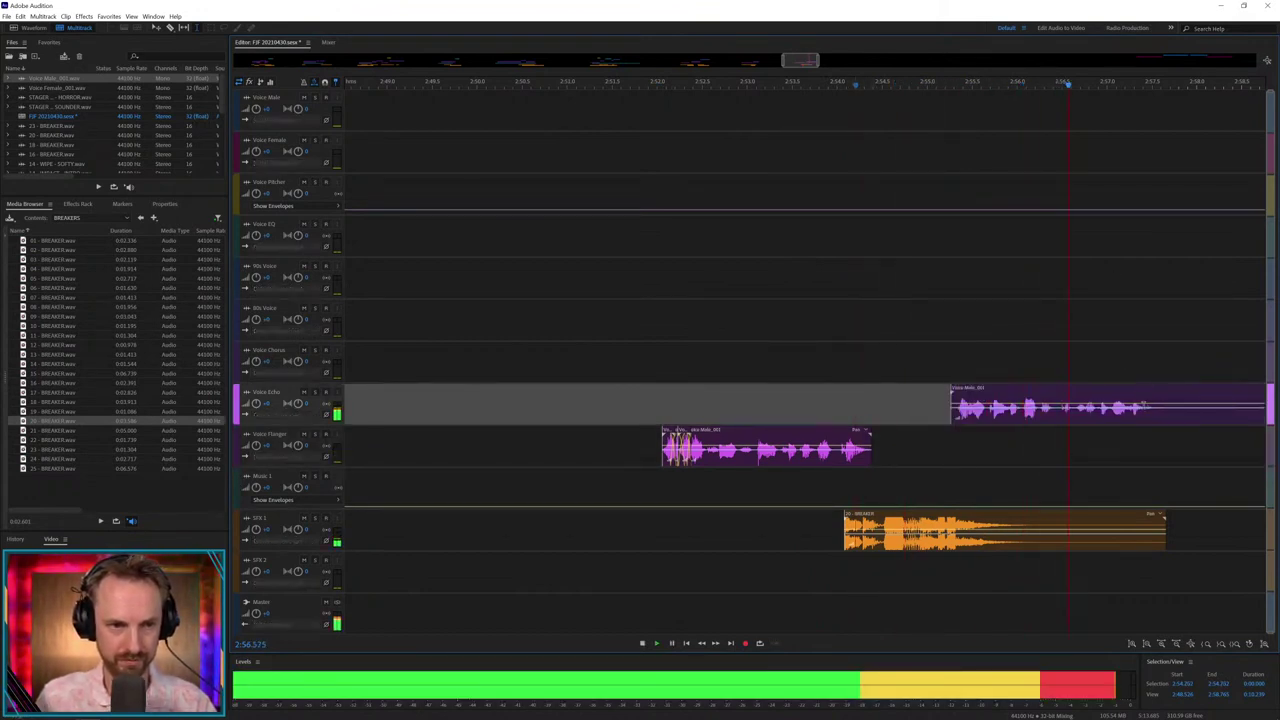
{"action": "key", "text": "space"}
- Remove everything after about 2:57.7 from the Voice Male clip on Voice Echo
{"action": "left_click_drag", "start_coordinate": [1168, 416], "coordinate": [1202, 430]}
{"action": "key", "text": "Delete"}
{"action": "left_click", "coordinate": [1194, 443]}
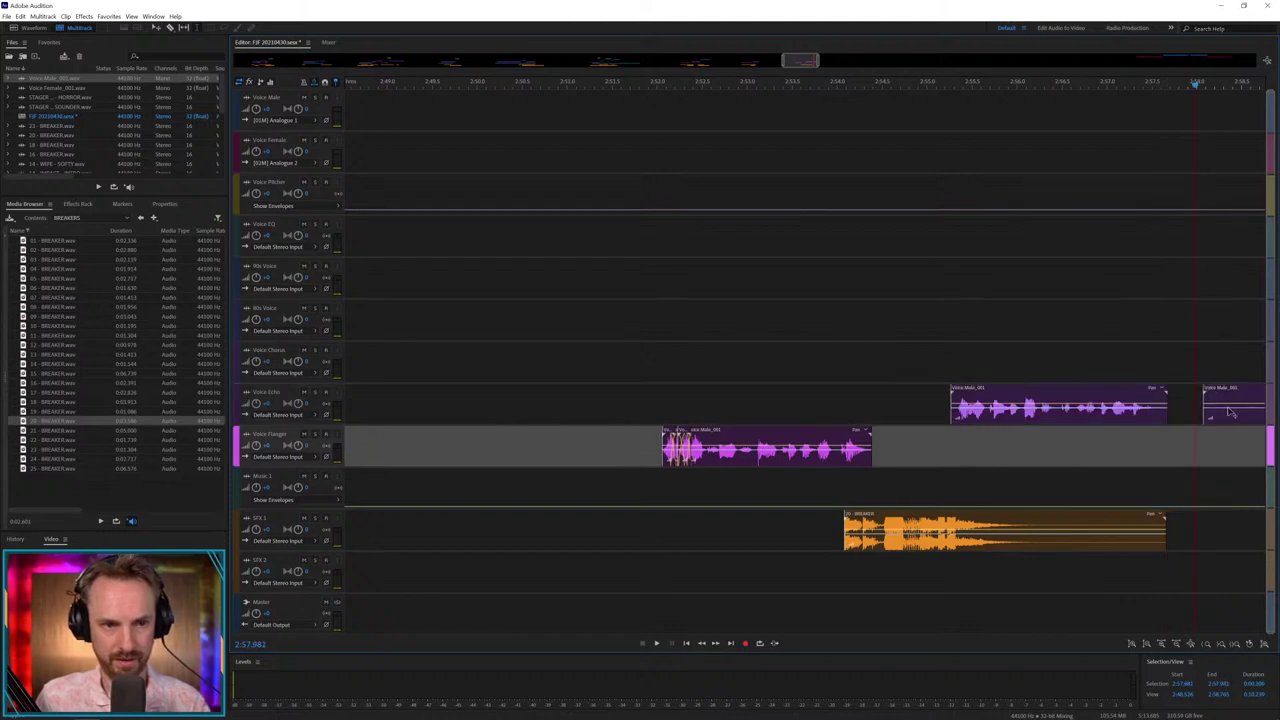
{"action": "left_click", "coordinate": [1229, 414]}
{"action": "key", "text": "Delete"}
{"action": "left_click", "coordinate": [1151, 398]}
{"action": "left_click", "coordinate": [1135, 324]}
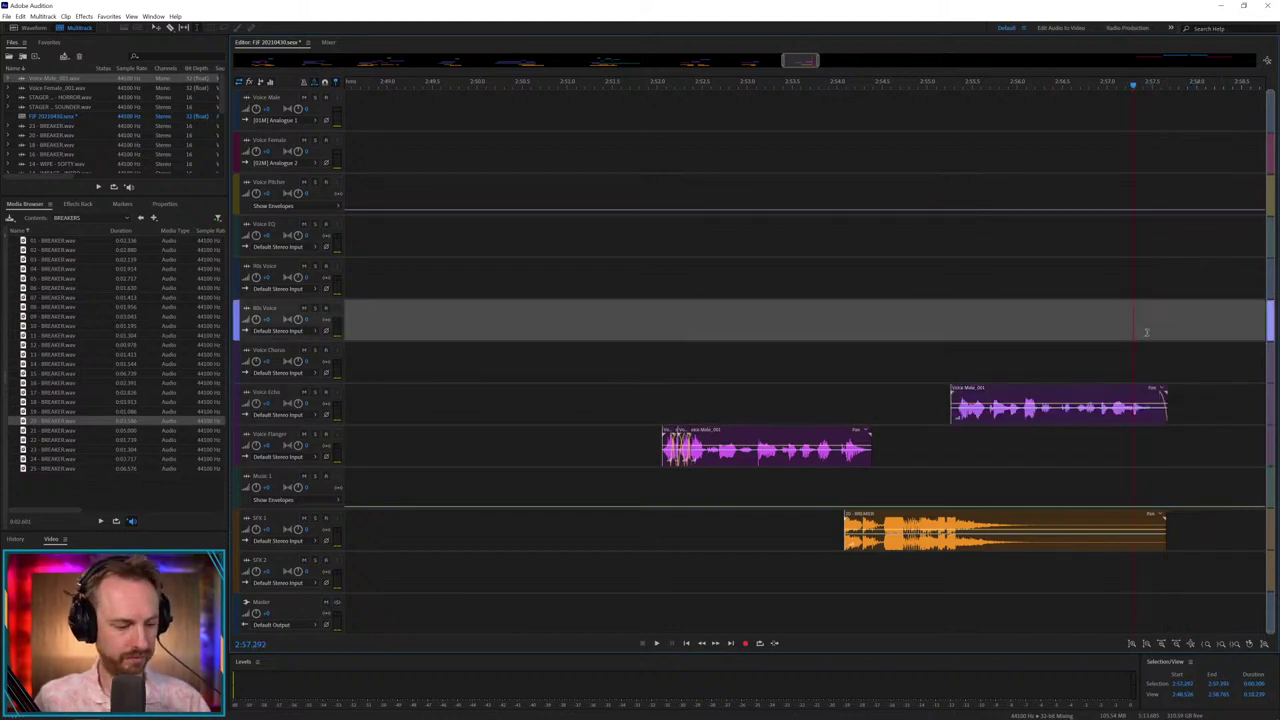
- Move the next Voice Female clip to Voice Chorus at about 3:17.9 and add 12 - BREAKER.wav to SFX 1 at about 3:16.0
{"action": "key", "text": "backslash"}
{"action": "right_click", "coordinate": [1170, 138]}
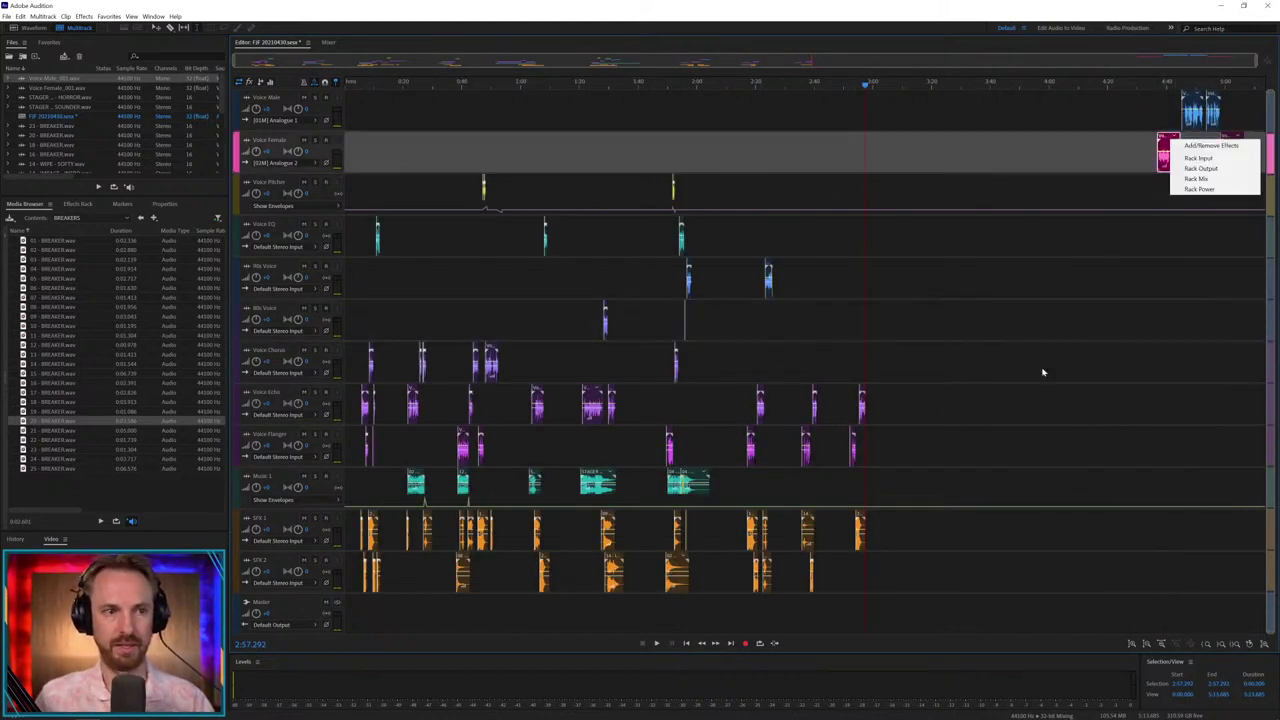
{"action": "left_click", "coordinate": [1150, 140]}
{"action": "left_click_drag", "start_coordinate": [1162, 152], "coordinate": [936, 367]}
{"action": "left_click_drag", "start_coordinate": [100, 345], "coordinate": [930, 540]}
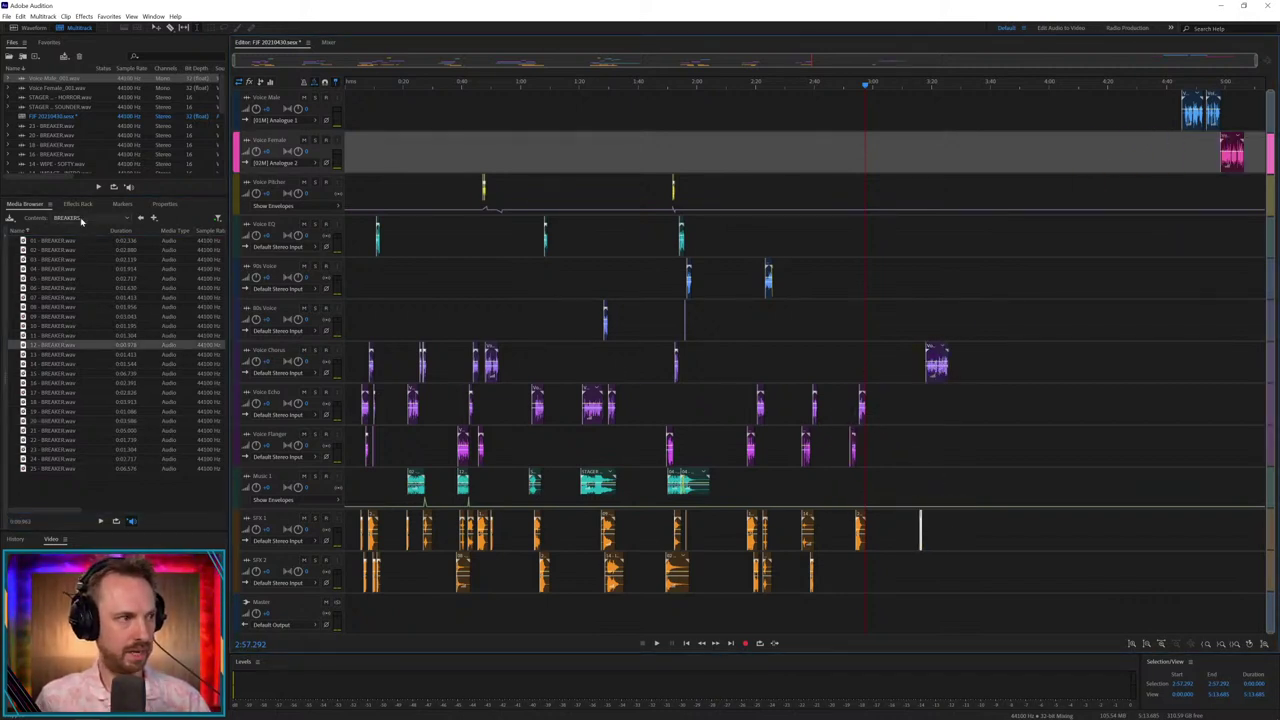
- Add the 120BPM STAGER 02 file from the STAGERS folder to SFX 2 at about 3:17.6 and audition it with the female voice
{"action": "left_click", "coordinate": [141, 218]}
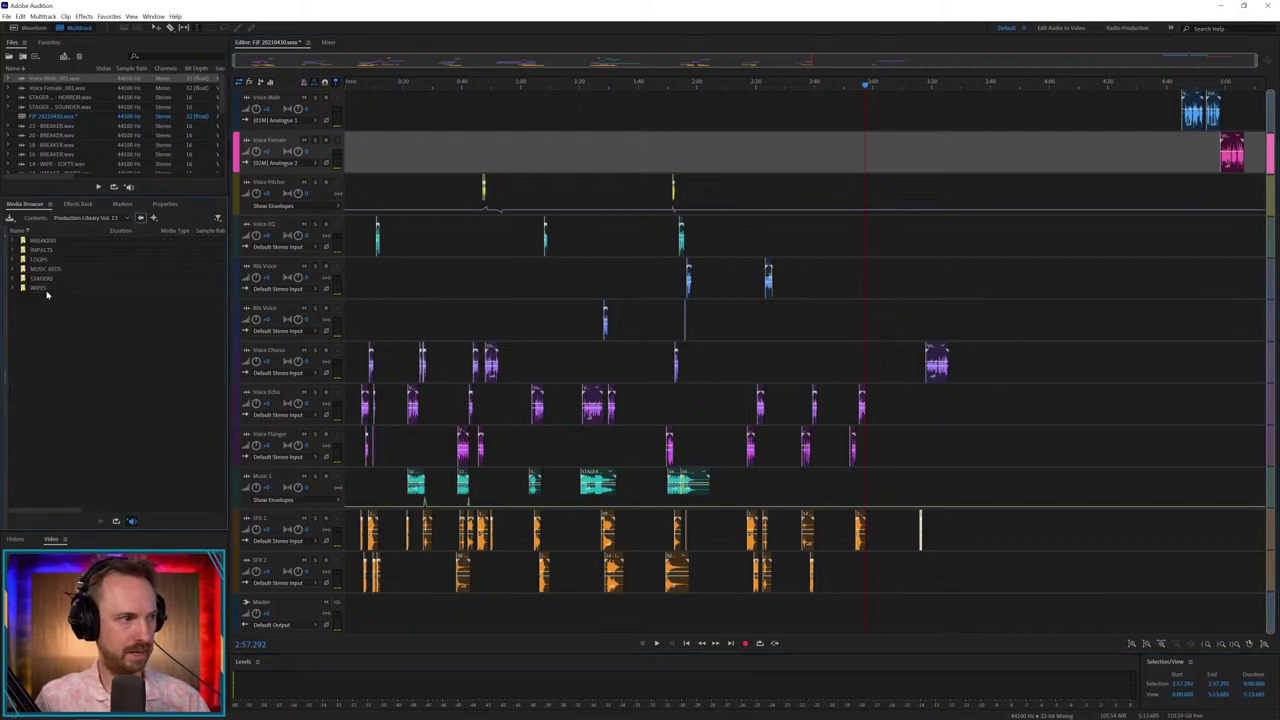
{"action": "left_click", "coordinate": [45, 279]}
{"action": "double_click", "coordinate": [45, 283]}
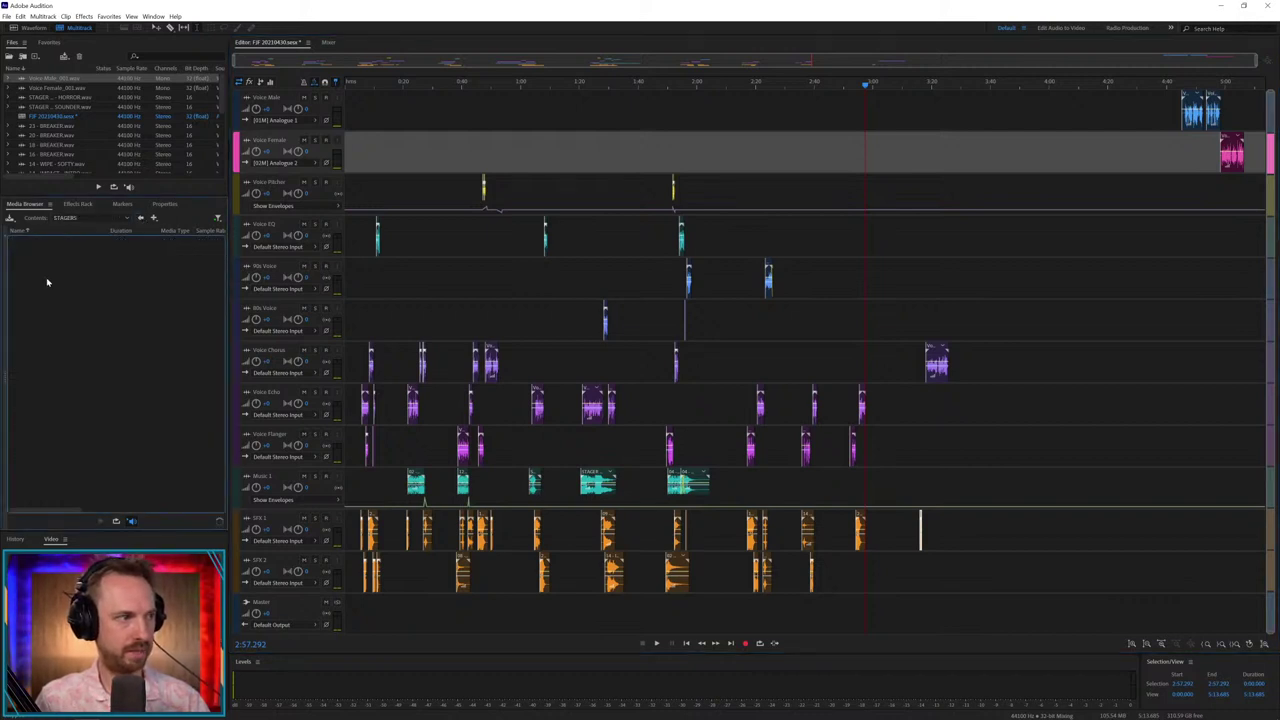
{"action": "left_click_drag", "start_coordinate": [50, 250], "coordinate": [925, 574]}
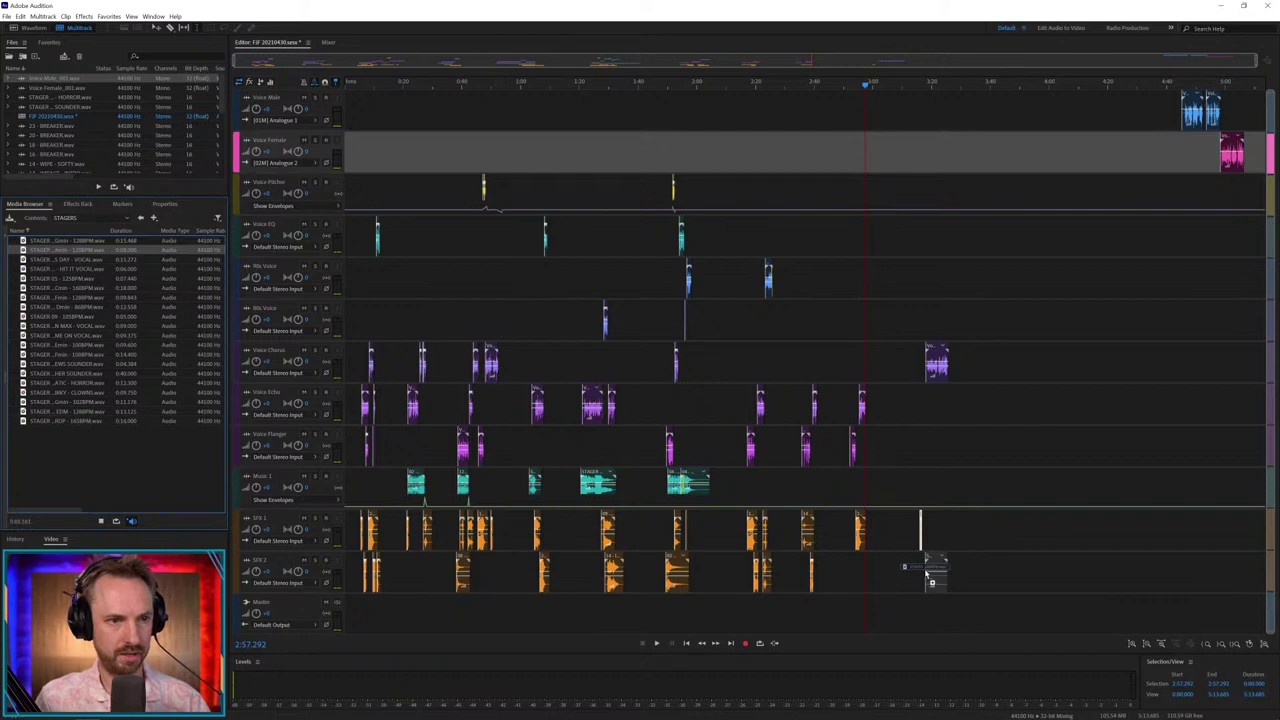
{"action": "left_click", "coordinate": [917, 488]}
{"action": "key", "text": "space"}
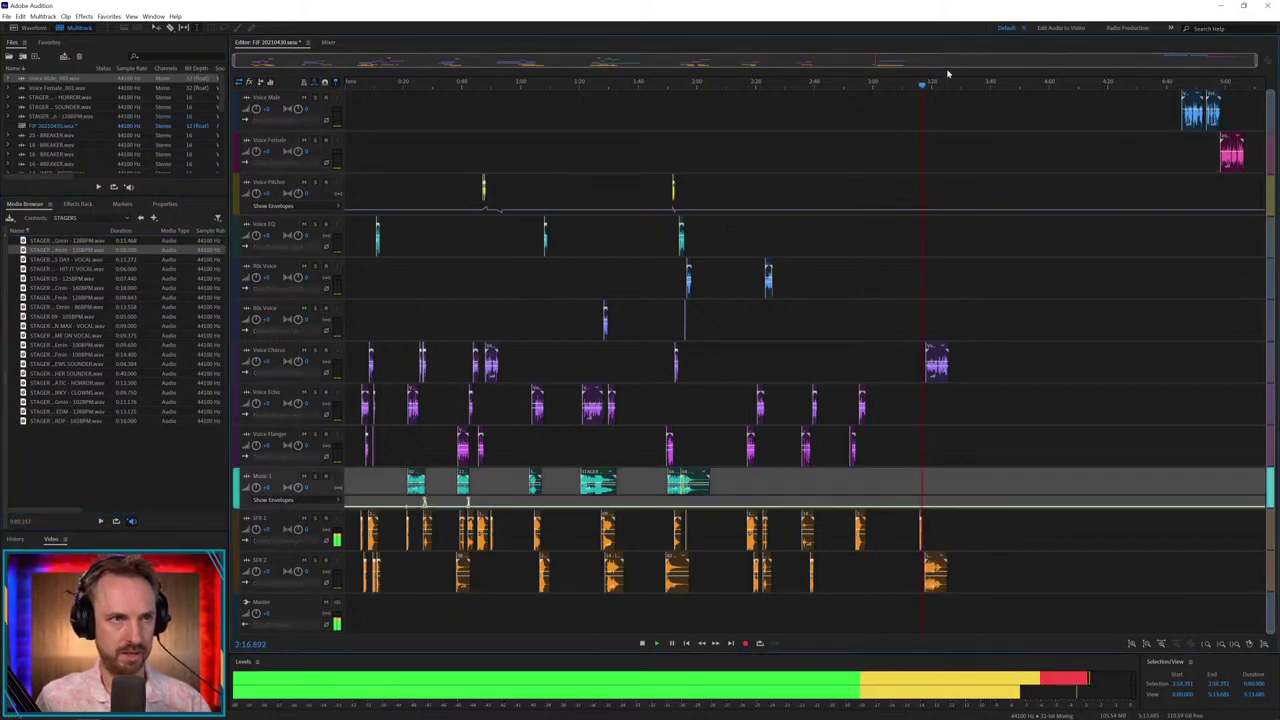
{"action": "scroll", "coordinate": [943, 86], "scroll_direction": "up", "scroll_amount": 5}
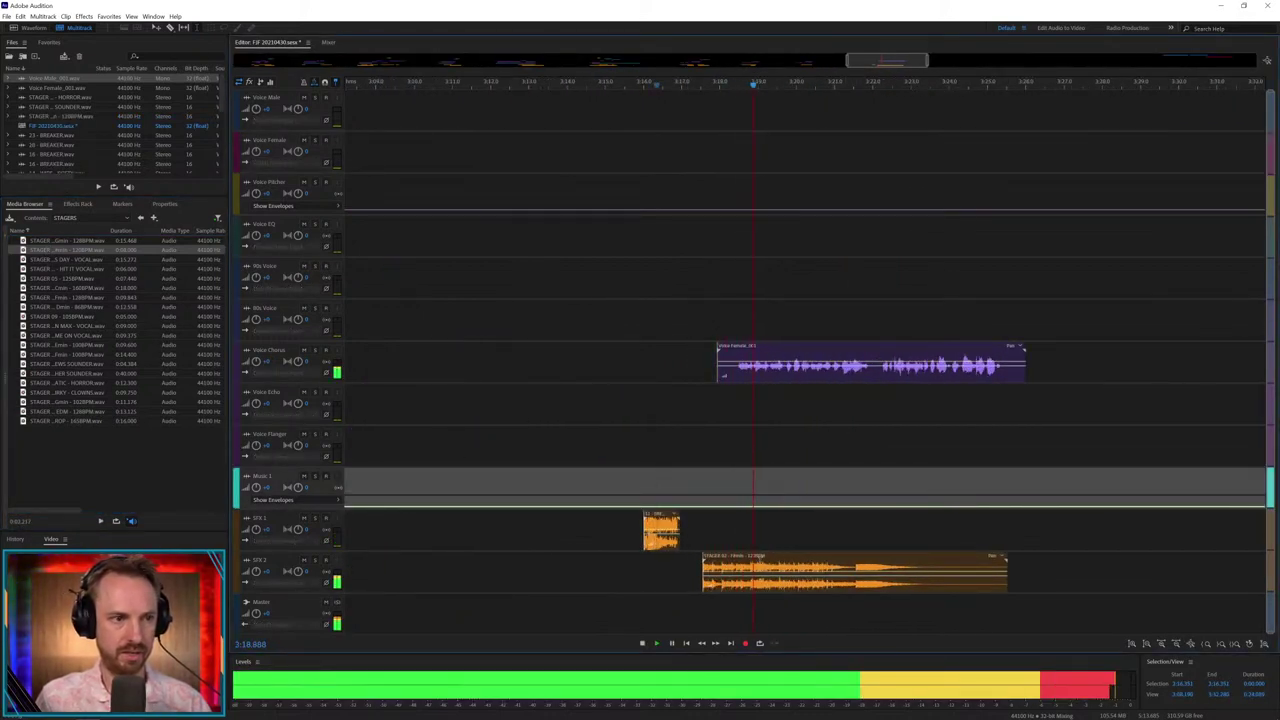
- Set the 120BPM stager aside on SFX 1 at about 3:28.6 and audition the 86BPM STAGER 08 file on SFX 1 at about 3:18.3
{"action": "left_click_drag", "start_coordinate": [769, 556], "coordinate": [1134, 476]}
{"action": "key", "text": "space"}
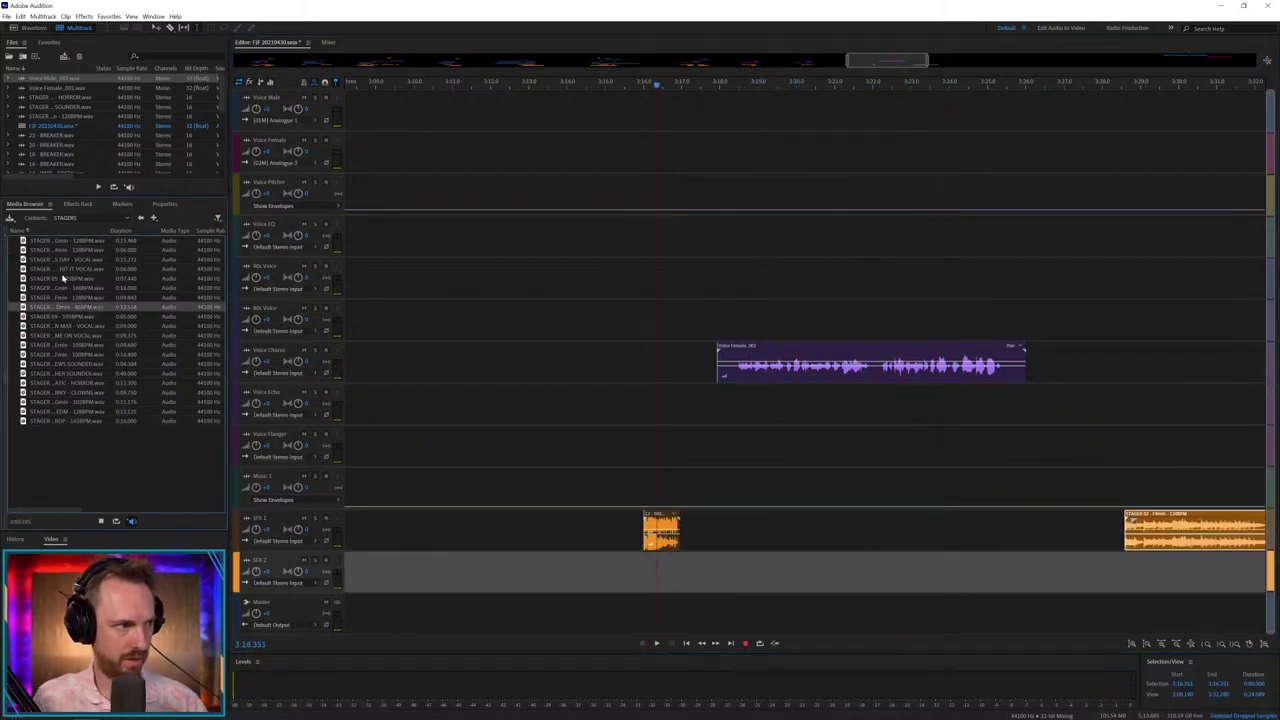
{"action": "left_click", "coordinate": [89, 242]}
{"action": "left_click", "coordinate": [87, 307]}
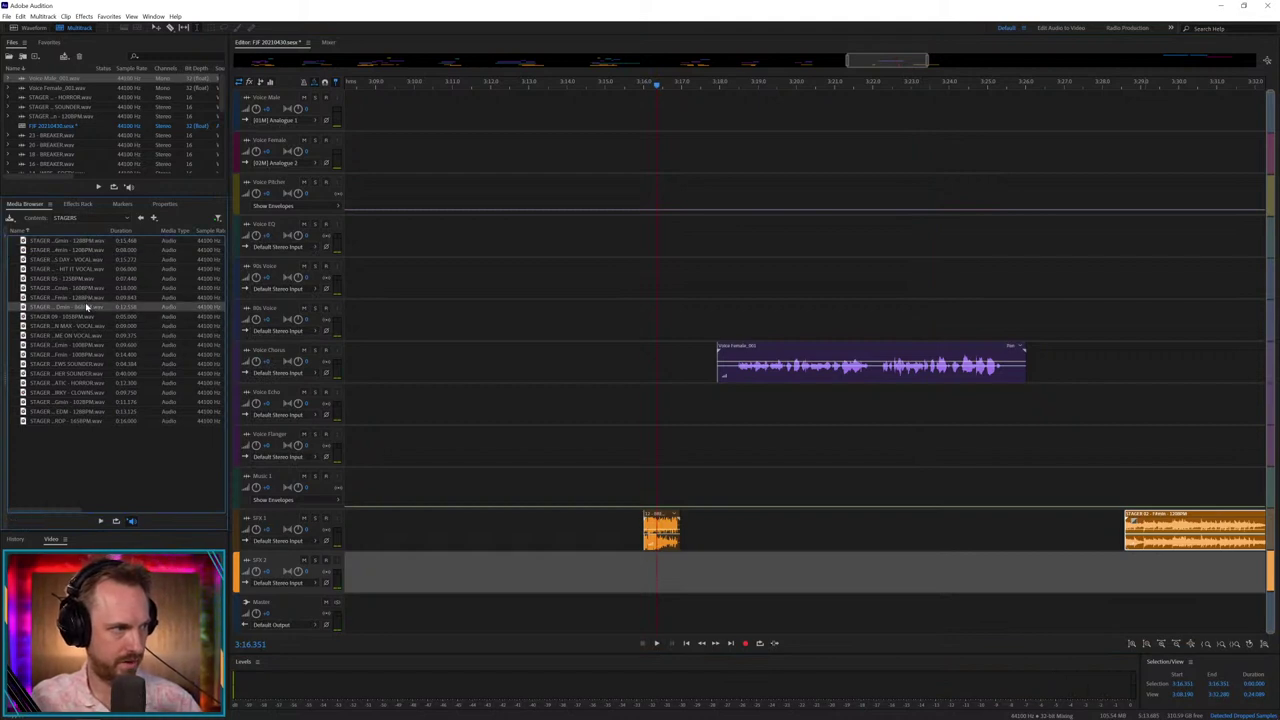
{"action": "left_click_drag", "start_coordinate": [83, 307], "coordinate": [733, 540]}
{"action": "left_click", "coordinate": [730, 475]}
{"action": "key", "text": "space"}
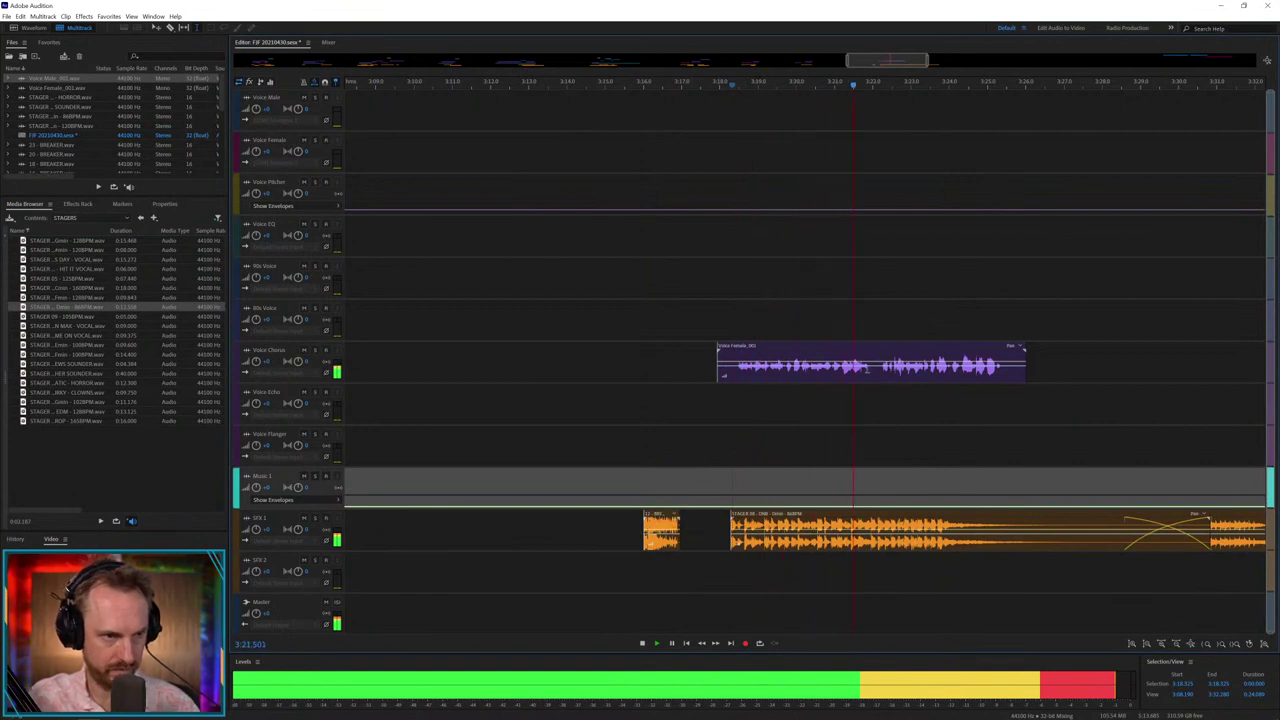
- Cut the female voice on Voice Chorus at about 3:21.9, removing the short pause and moving the rest to Voice Echo
{"action": "key", "text": "space"}
{"action": "left_click_drag", "start_coordinate": [868, 369], "coordinate": [876, 412]}
{"action": "key", "text": "Delete"}
{"action": "left_click", "coordinate": [880, 398]}
- Try the 12 - BREAKER clip on SFX 2 at about 3:21.4 under the change of voice effect
{"action": "left_click_drag", "start_coordinate": [668, 518], "coordinate": [870, 568]}
{"action": "key", "text": "space"}
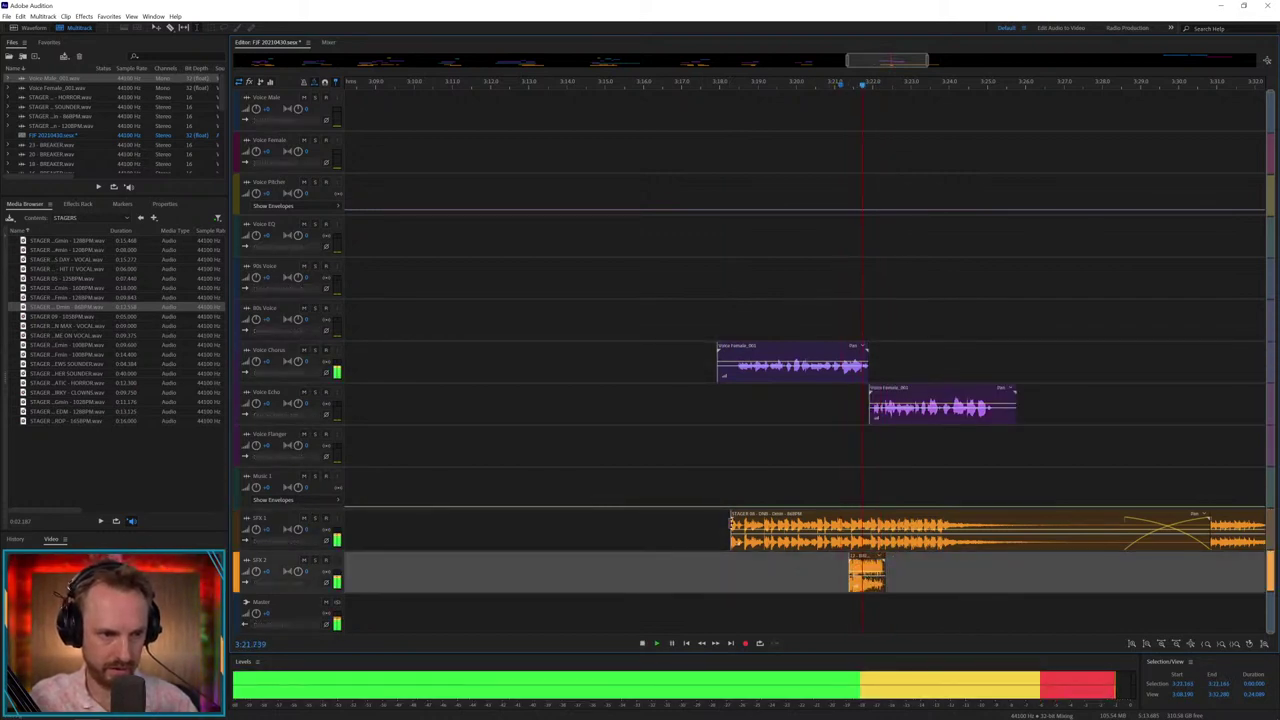
{"action": "key", "text": "space"}
- Set the breaker aside on SFX 2 at about 3:26.2 and audition 14 - WIPE - SOFTY.wav from the WIPES folder on SFX 2 at about 3:21.0
{"action": "left_click_drag", "start_coordinate": [866, 572], "coordinate": [1051, 572]}
{"action": "left_click", "coordinate": [141, 218]}
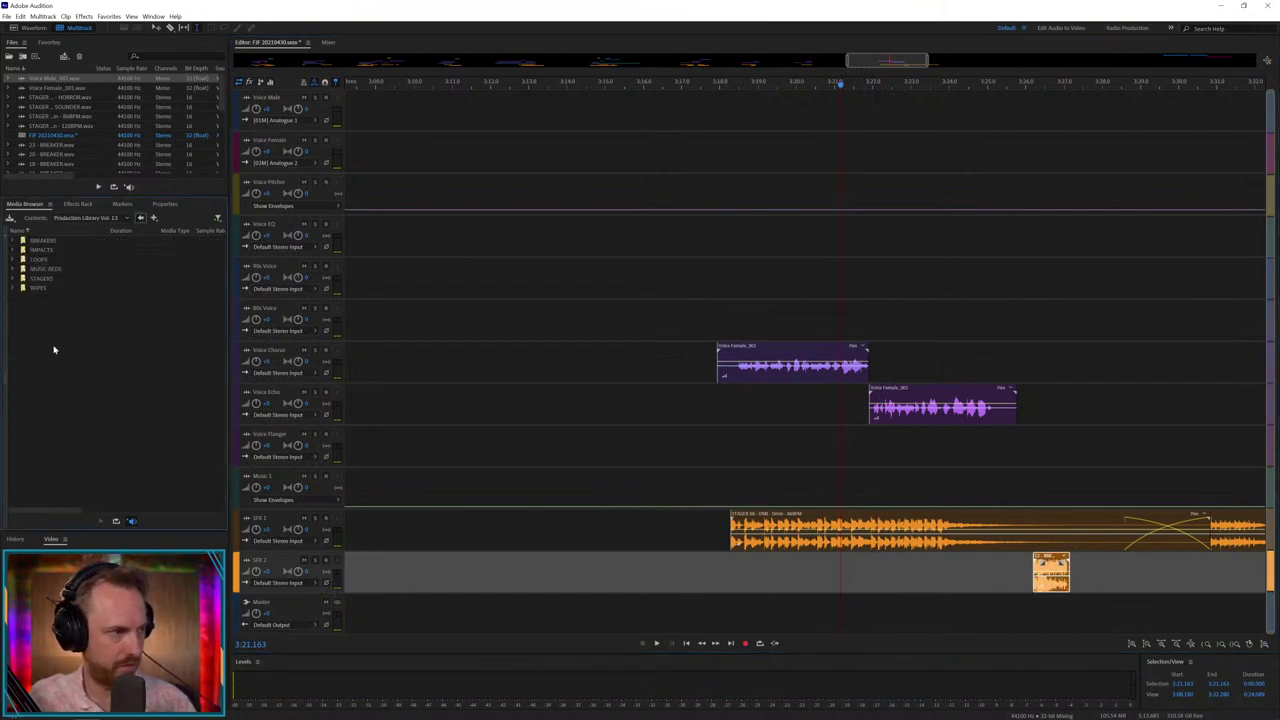
{"action": "double_click", "coordinate": [36, 289]}
{"action": "left_click_drag", "start_coordinate": [60, 364], "coordinate": [834, 577]}
{"action": "key", "text": "space"}
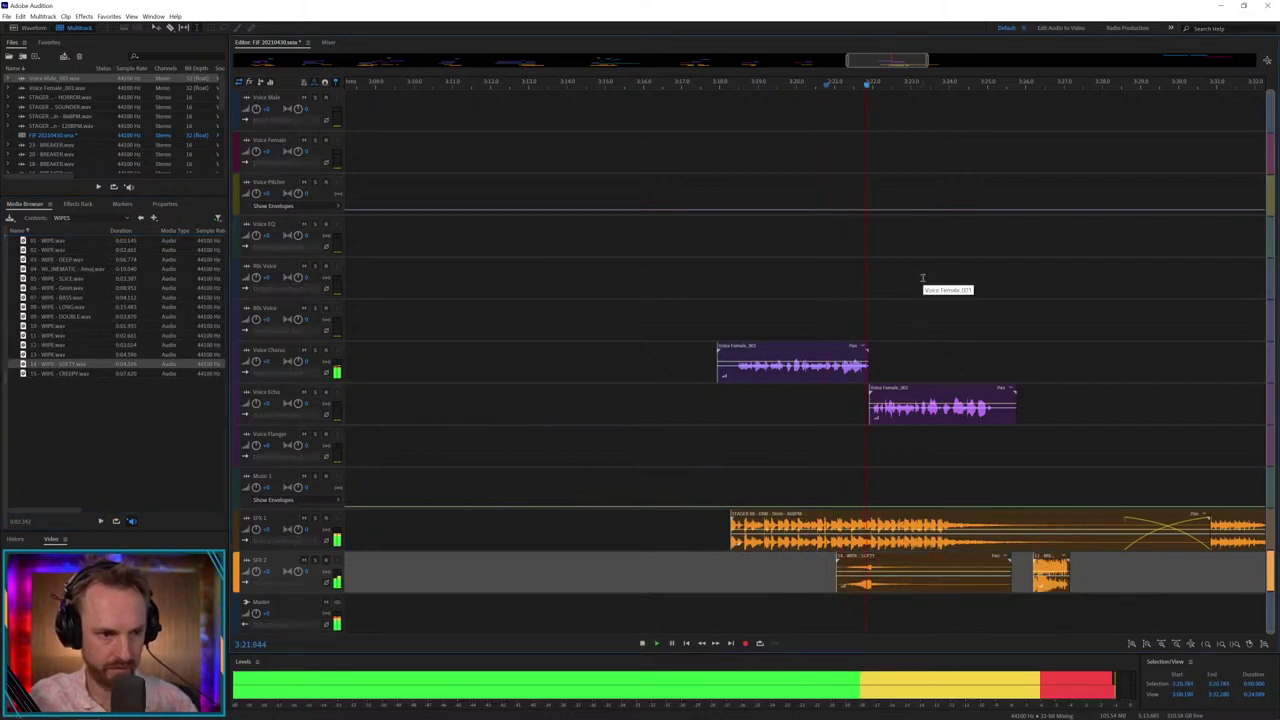
- Nudge the Voice Female clip on Voice Echo to about 3:22.0 and audition the transition
{"action": "left_click_drag", "start_coordinate": [914, 395], "coordinate": [917, 395]}
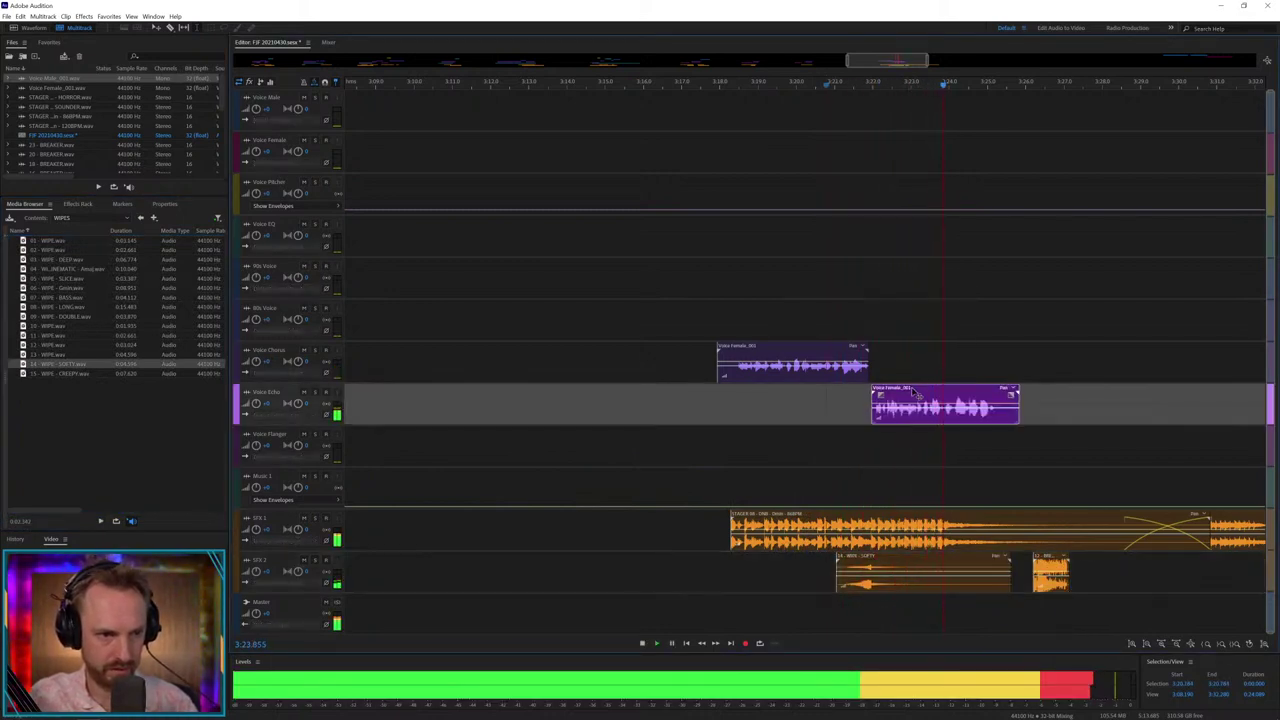
{"action": "key", "text": "space"}
{"action": "left_click", "coordinate": [855, 402]}
{"action": "key", "text": "space"}
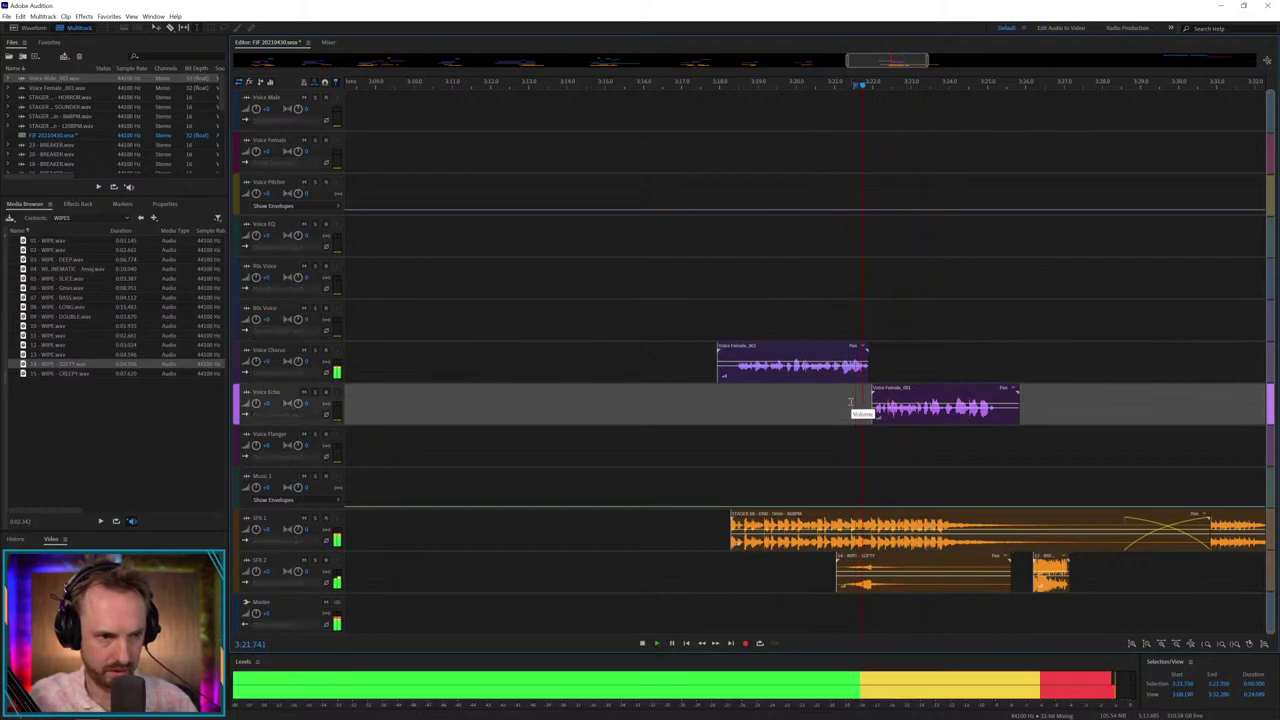
- Split the Voice Echo clip at about 3:23.9, move its second part to Voice EQ at the same time, and audition it
{"action": "left_click", "coordinate": [944, 414]}
{"action": "key", "text": "ctrl+k"}
{"action": "left_click_drag", "start_coordinate": [955, 390], "coordinate": [955, 220]}
{"action": "left_click", "coordinate": [919, 268]}
{"action": "key", "text": "space"}
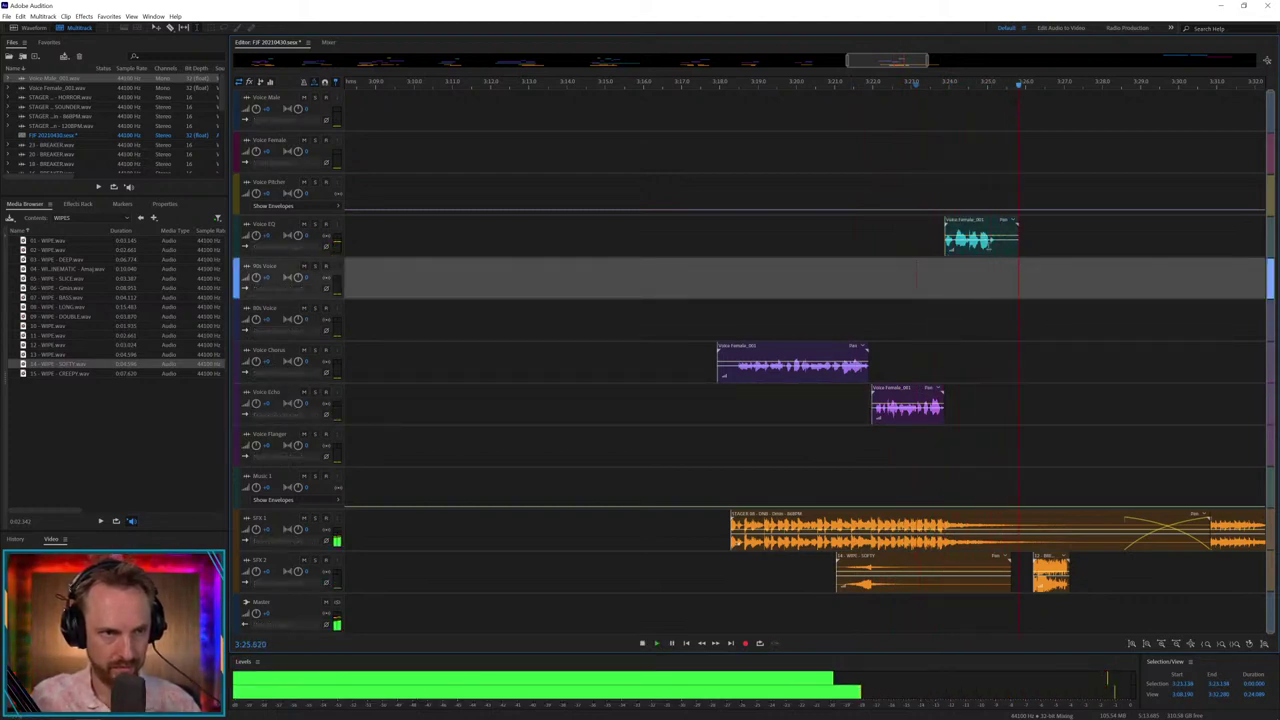
- Remove everything after about 3:25.2 from the Voice EQ clip and play the promo from about 3:18.4
{"action": "key", "text": "space"}
{"action": "left_click_drag", "start_coordinate": [995, 241], "coordinate": [1052, 241]}
{"action": "key", "text": "Delete"}
{"action": "left_click", "coordinate": [733, 434]}
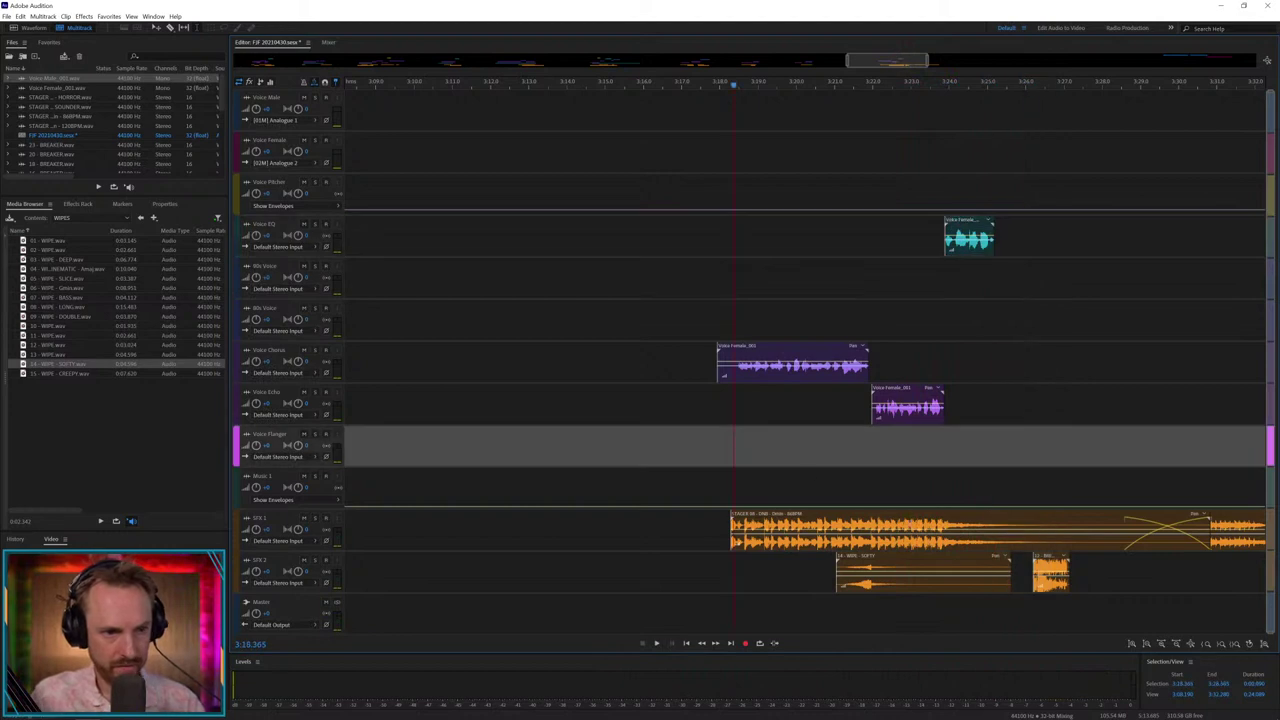
{"action": "key", "text": "space"}
{"action": "key", "text": "space"}
- Copy a short slice of the 12 - BREAKER clip to SFX 2 at about 3:18.1 and audition it
{"action": "left_click_drag", "start_coordinate": [1025, 573], "coordinate": [1042, 573]}
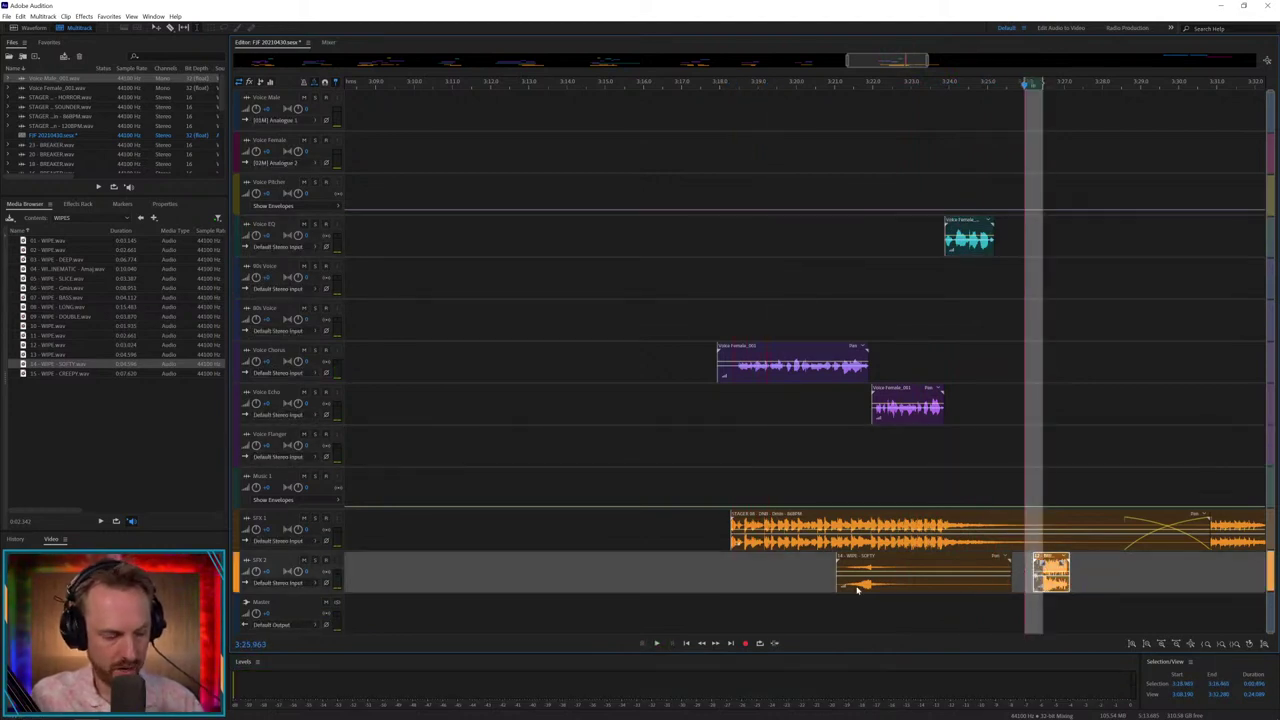
{"action": "left_click", "coordinate": [717, 568]}
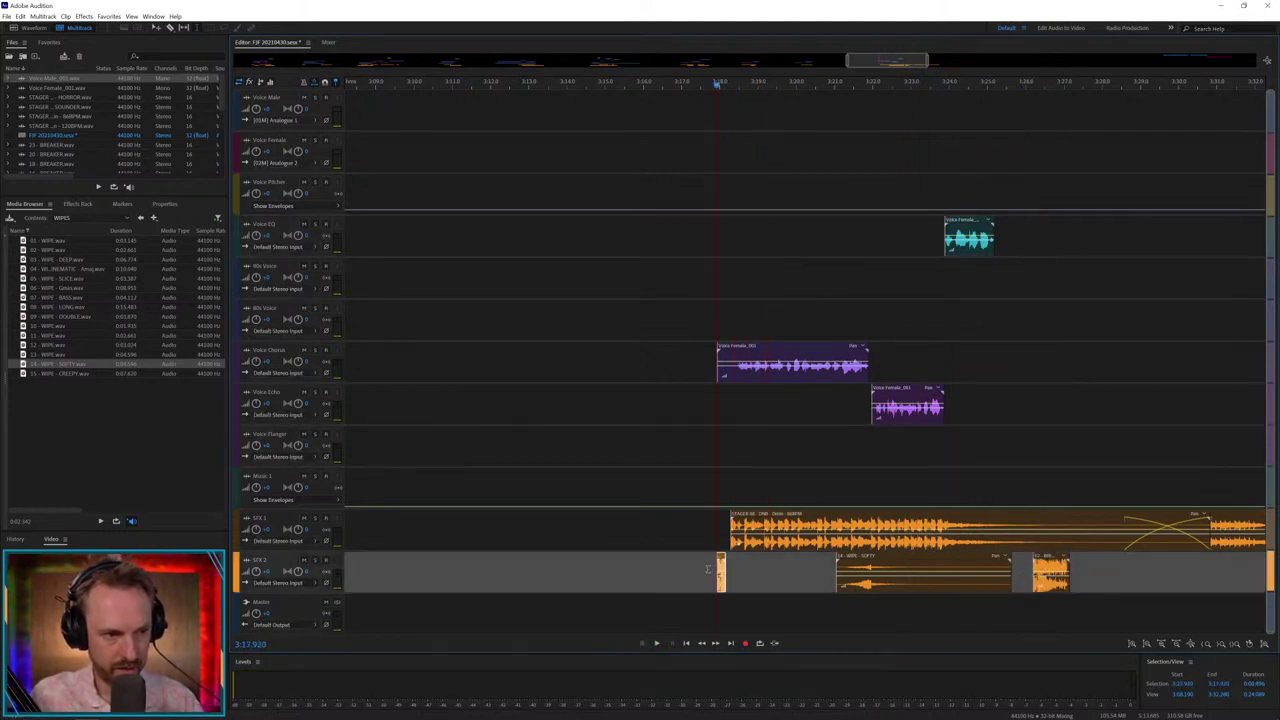
{"action": "key", "text": "space"}
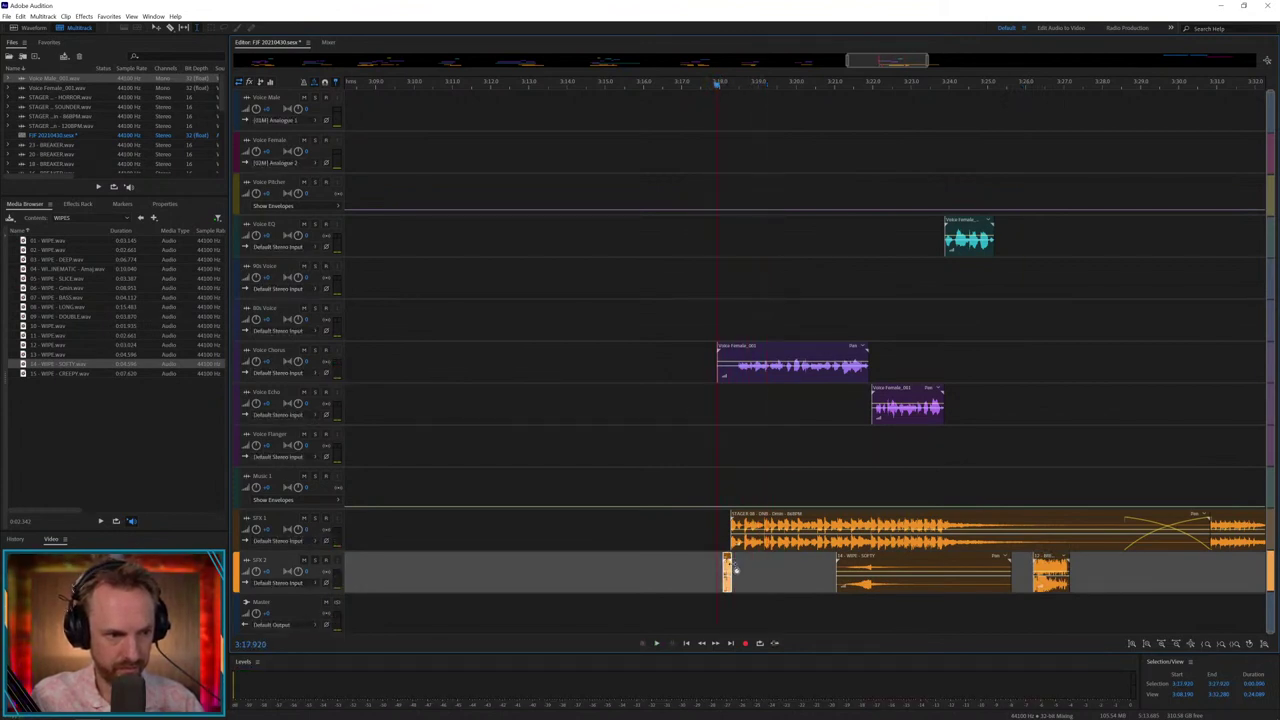
{"action": "key", "text": "space"}
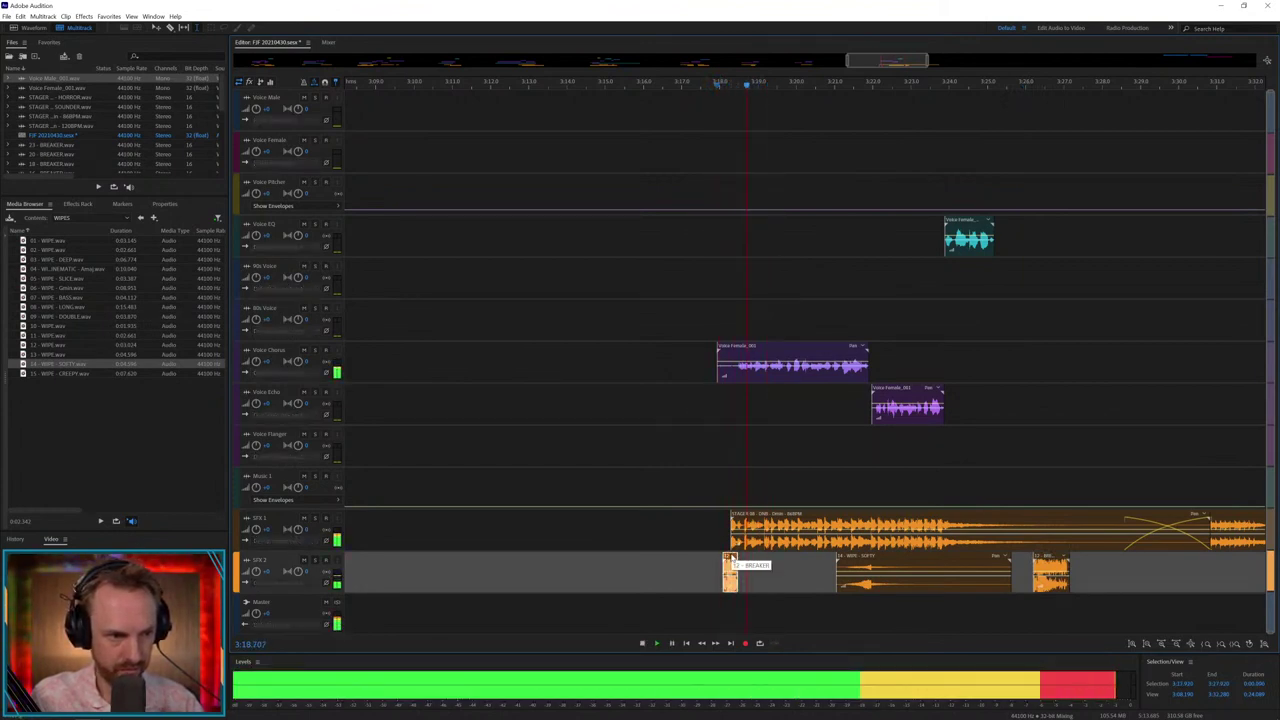
- Move the short breaker slice up to Music 1 and raise that track's volume envelope around it
{"action": "left_click_drag", "start_coordinate": [730, 558], "coordinate": [731, 472]}
{"action": "key", "text": "space"}
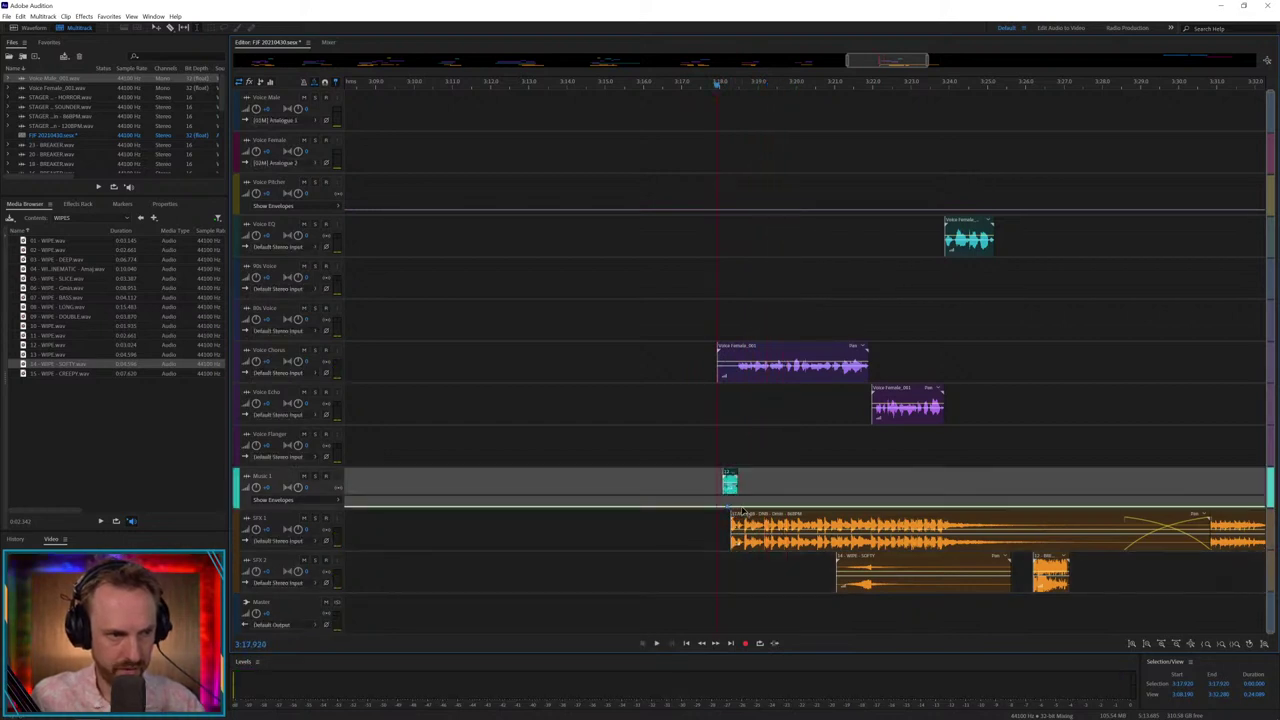
{"action": "key", "text": "space"}
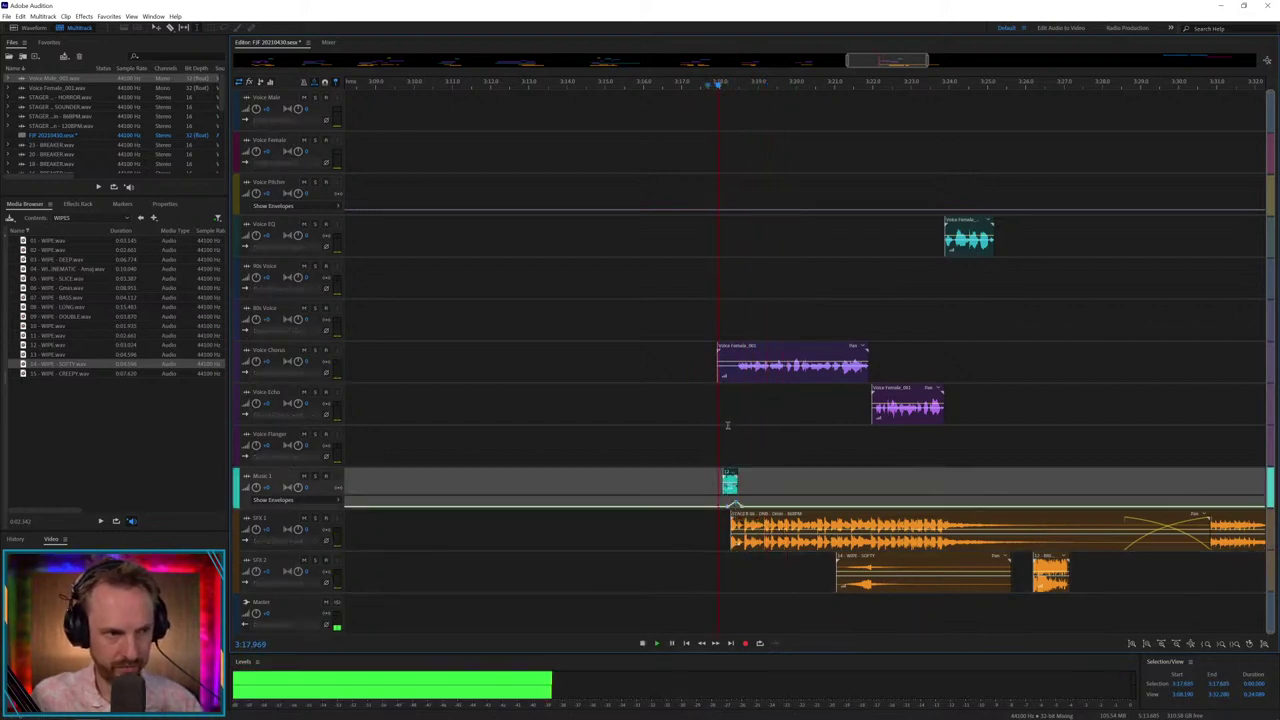
- Remove the start of the Voice Chorus clip before about 3:18.4 and audition the opening
{"action": "key", "text": "space"}
{"action": "left_click_drag", "start_coordinate": [734, 377], "coordinate": [706, 380]}
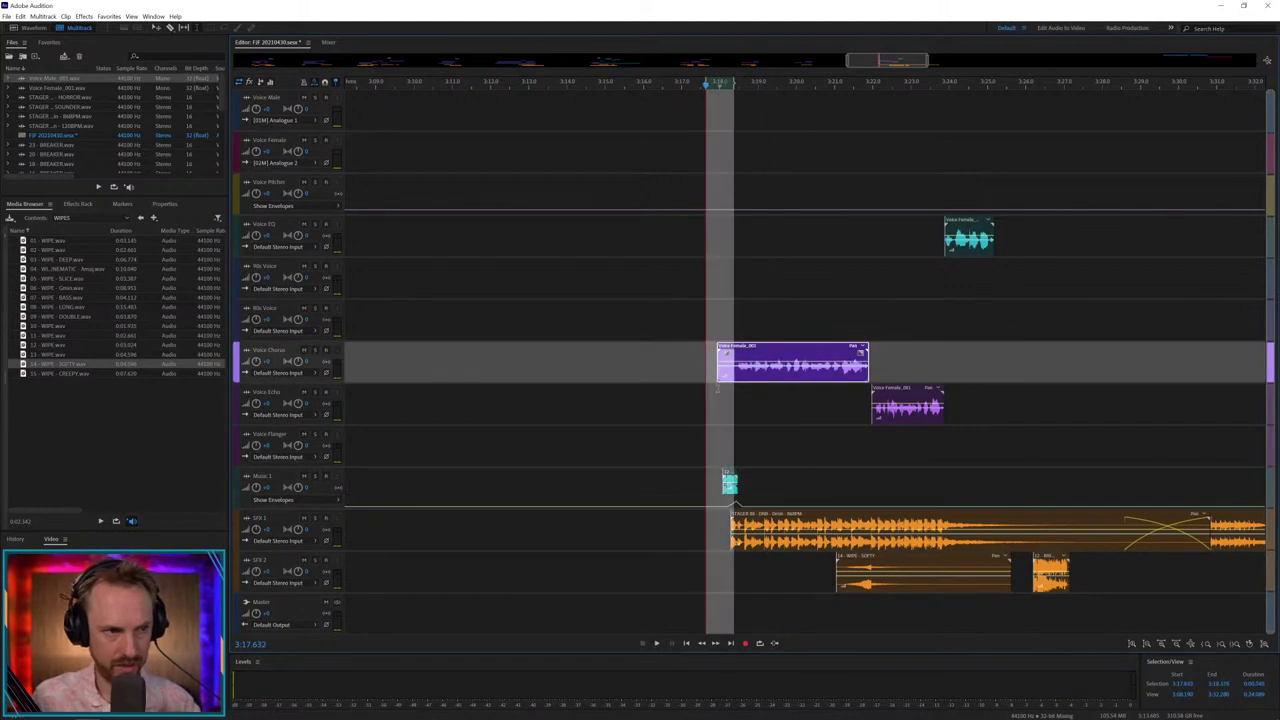
{"action": "key", "text": "Delete"}
{"action": "left_click", "coordinate": [717, 396]}
{"action": "key", "text": "space"}
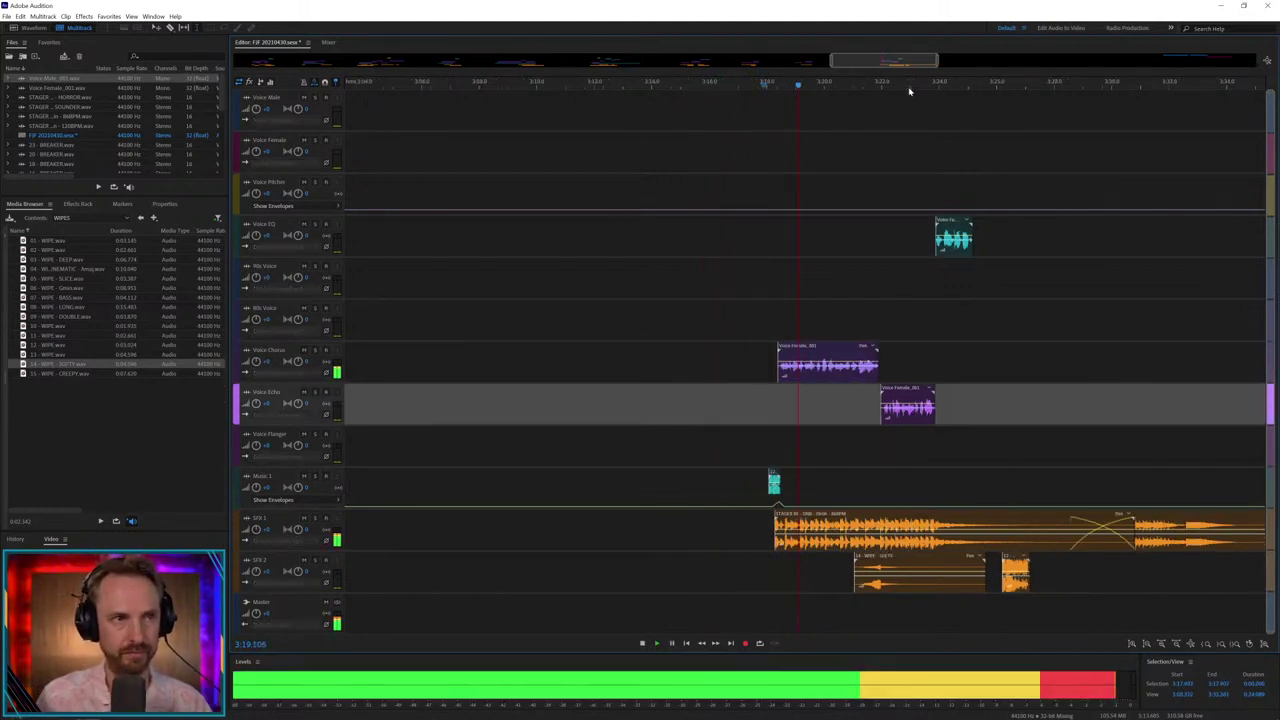
- Move the 120BPM stager on SFX 1 to about 3:39.7 and the spare 12 - BREAKER on SFX 2 to about 3:39.5
{"action": "scroll", "coordinate": [909, 88], "scroll_direction": "down", "scroll_amount": 4}
{"action": "left_click", "coordinate": [1010, 521]}
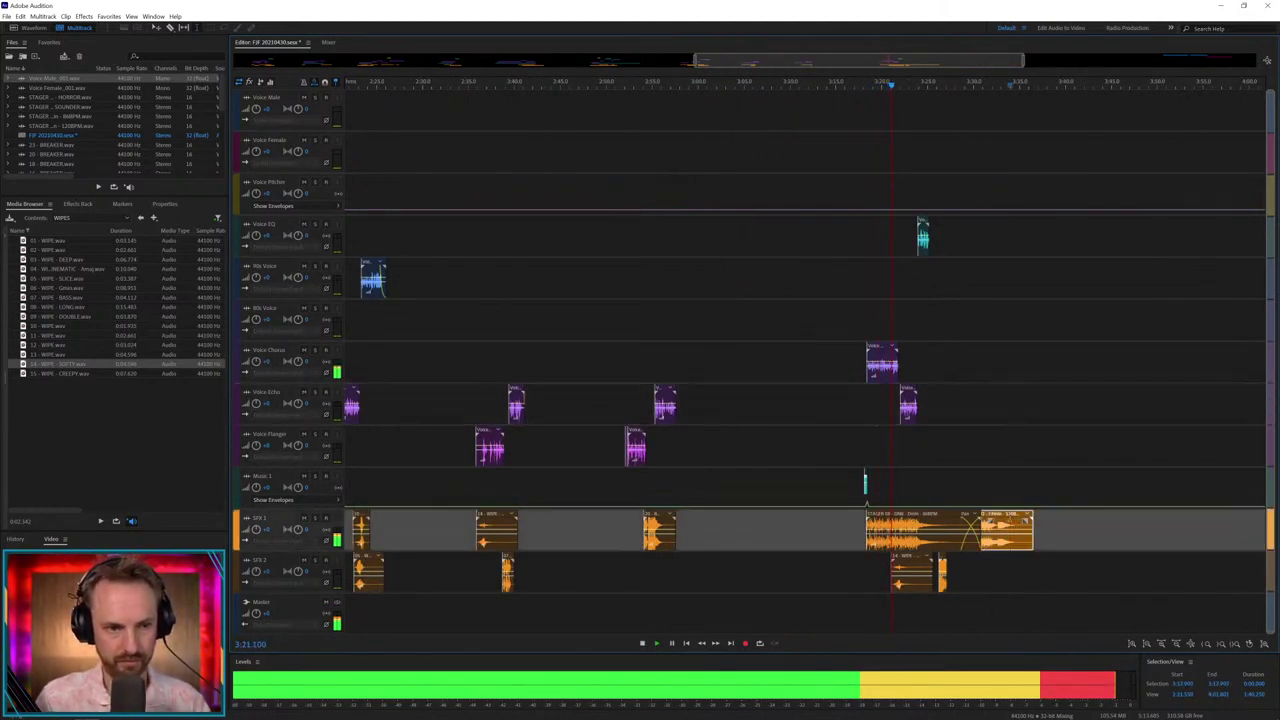
{"action": "left_click_drag", "start_coordinate": [1012, 520], "coordinate": [1114, 521]}
{"action": "left_click_drag", "start_coordinate": [943, 566], "coordinate": [1066, 567]}
{"action": "key", "text": "minus"}
{"action": "key", "text": "minus"}
{"action": "key", "text": "minus"}
{"action": "key", "text": "minus"}
{"action": "key", "text": "space"}
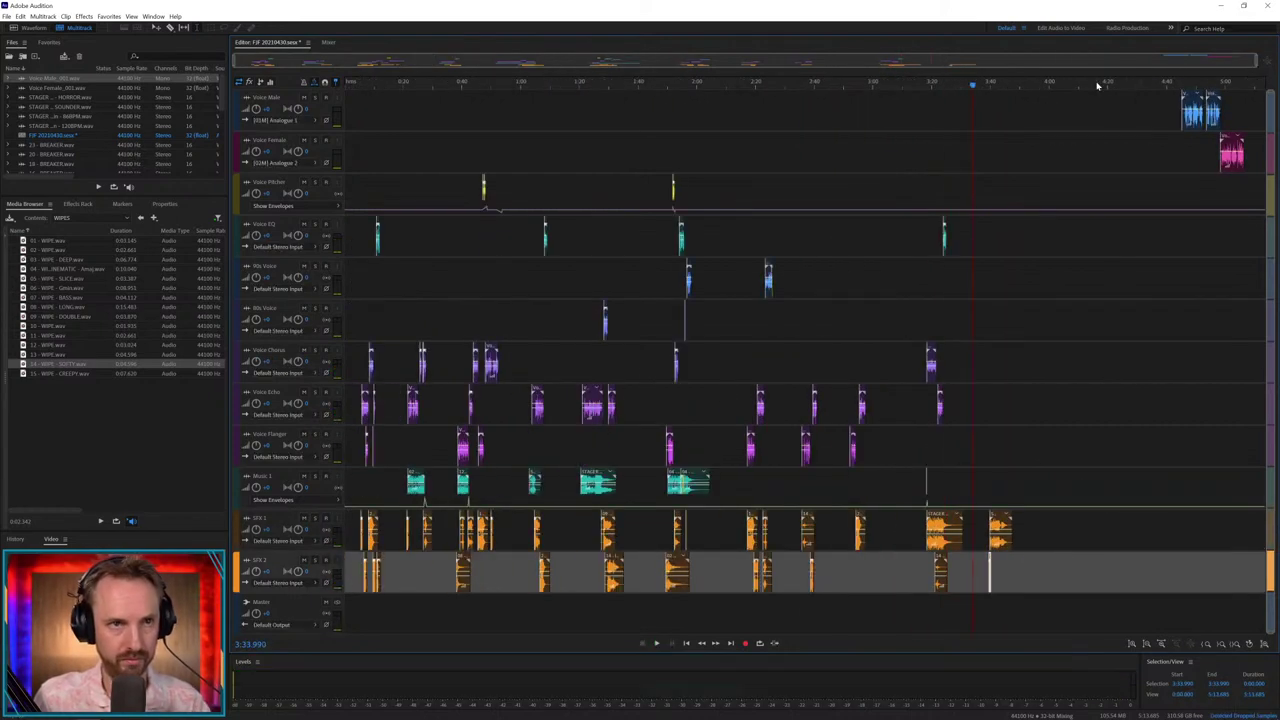
- Move the next Voice Male clip to Voice Flanger at about 3:36.8 and the 120BPM stager to about 3:37.8, and audition them
{"action": "left_click_drag", "start_coordinate": [1197, 103], "coordinate": [998, 415]}
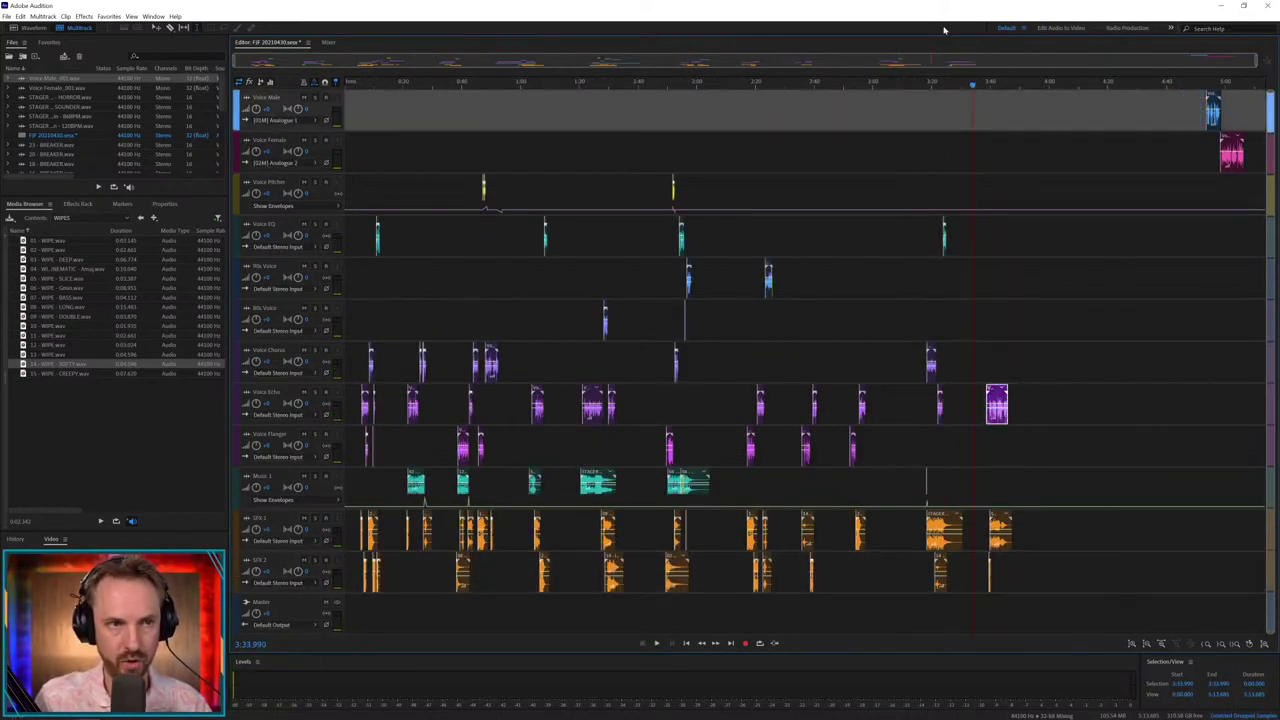
{"action": "left_click", "coordinate": [986, 85]}
{"action": "scroll", "coordinate": [986, 85], "scroll_direction": "up", "scroll_amount": 6}
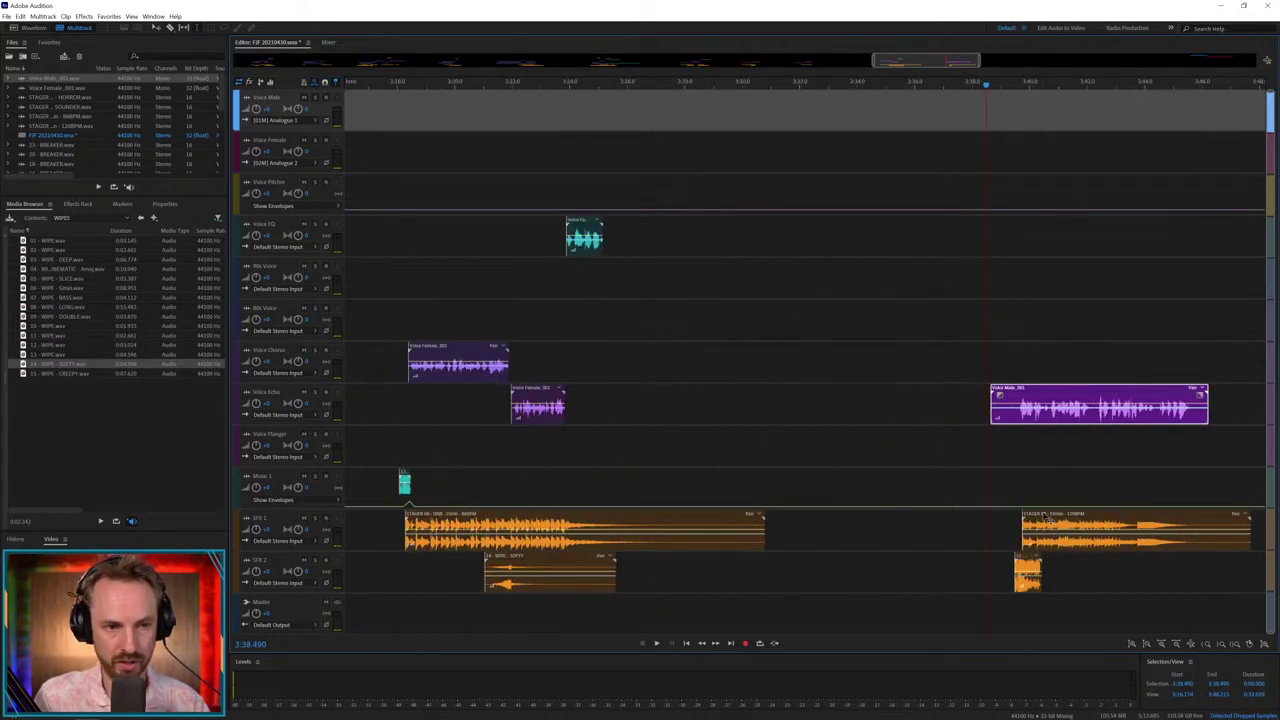
{"action": "left_click_drag", "start_coordinate": [1045, 519], "coordinate": [989, 519]}
{"action": "left_click_drag", "start_coordinate": [1029, 393], "coordinate": [972, 393]}
{"action": "left_click", "coordinate": [972, 393]}
{"action": "key", "text": "space"}
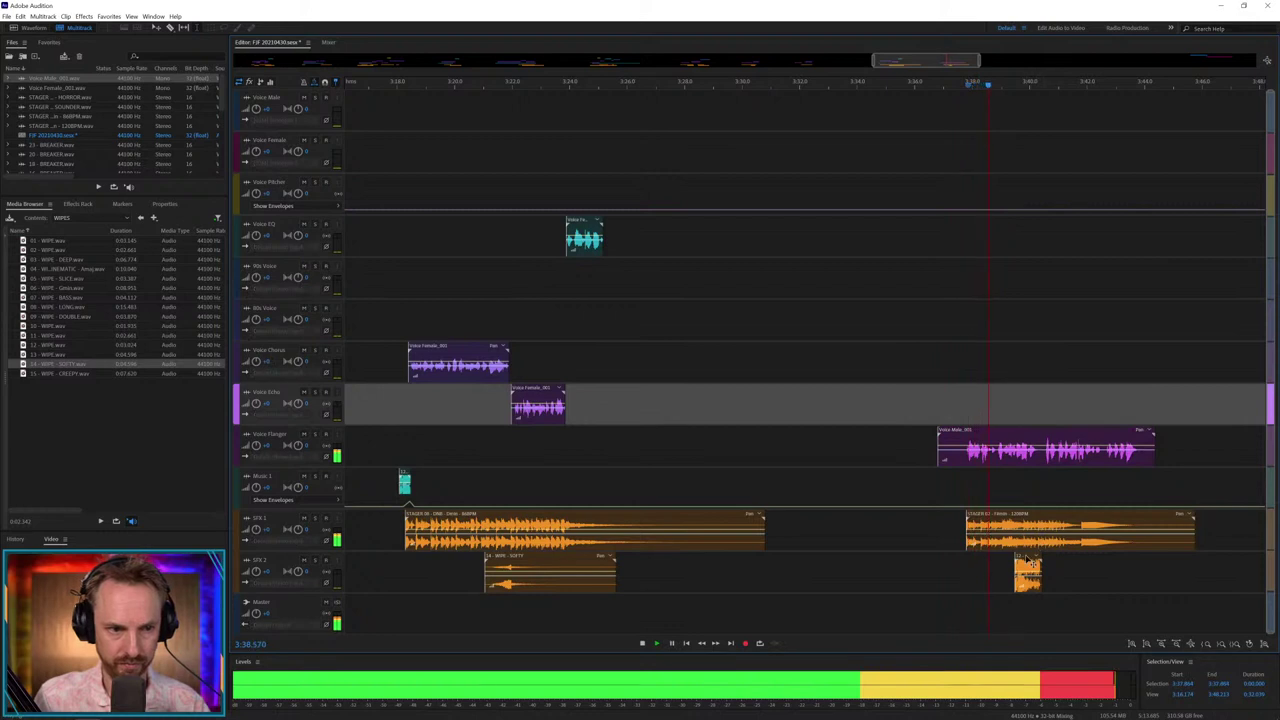
- Move the 12 - BREAKER clip on SFX 2 to about 3:37.0 and audition it with the male voice
{"action": "left_click_drag", "start_coordinate": [1032, 563], "coordinate": [959, 565]}
{"action": "left_click", "coordinate": [945, 530]}
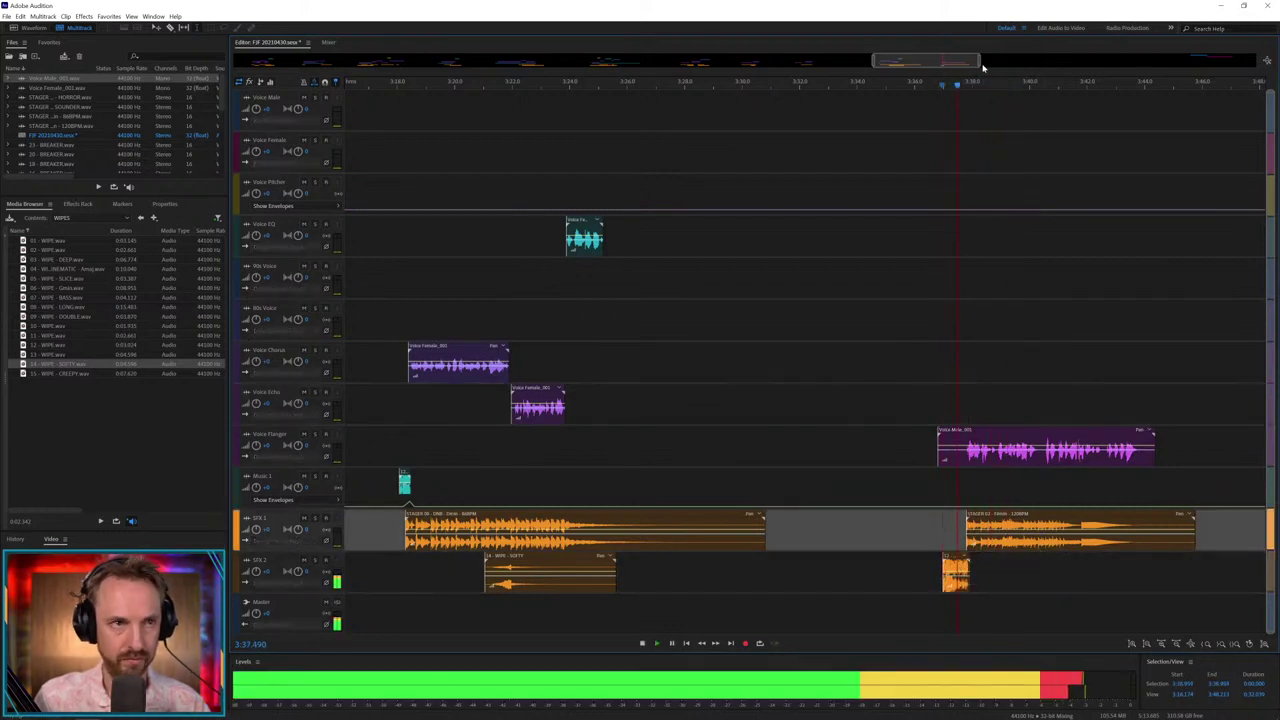
{"action": "scroll", "coordinate": [977, 390], "scroll_direction": "up", "scroll_amount": 2}
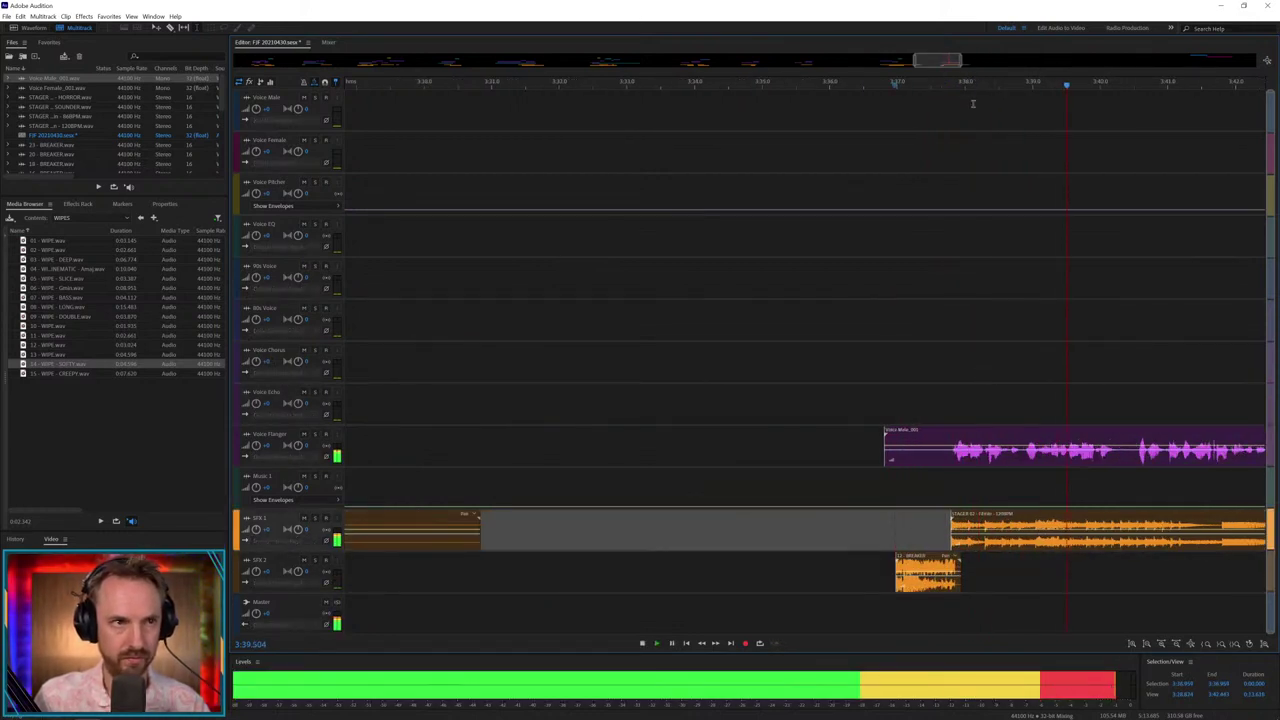
{"action": "left_click_drag", "start_coordinate": [935, 63], "coordinate": [949, 63]}
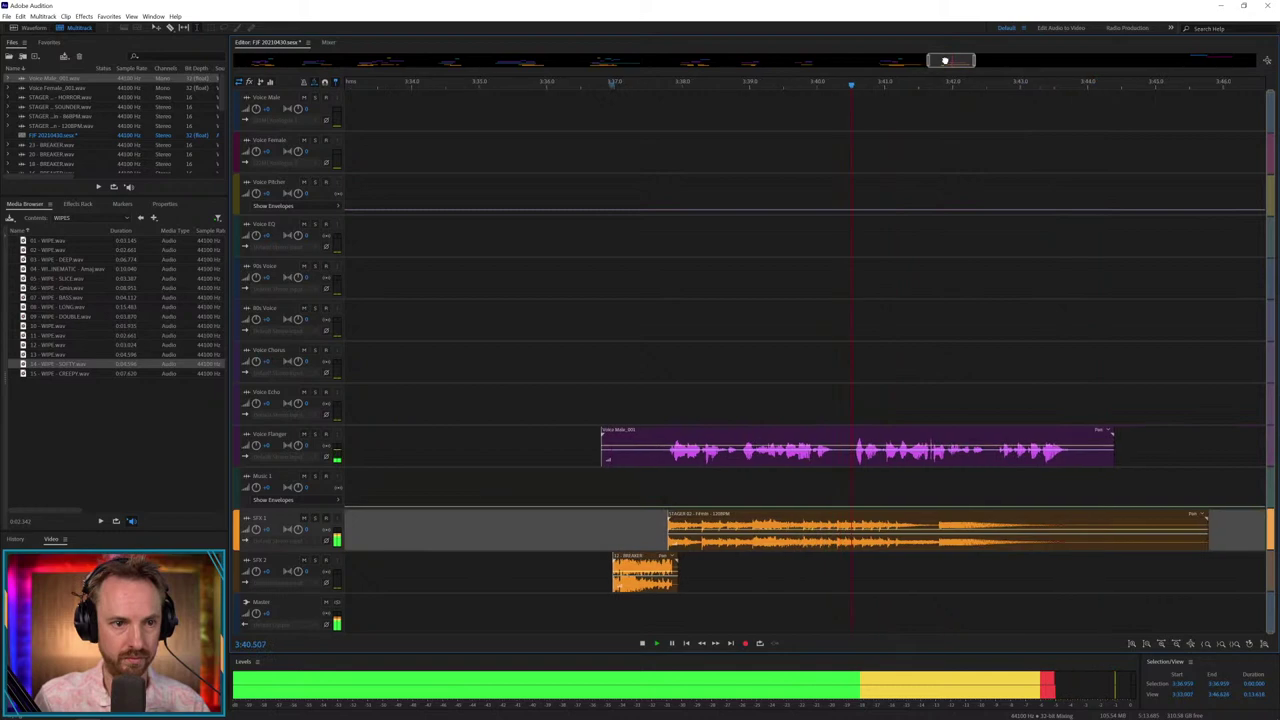
{"action": "left_click", "coordinate": [830, 471]}
{"action": "double_click", "coordinate": [865, 430]}
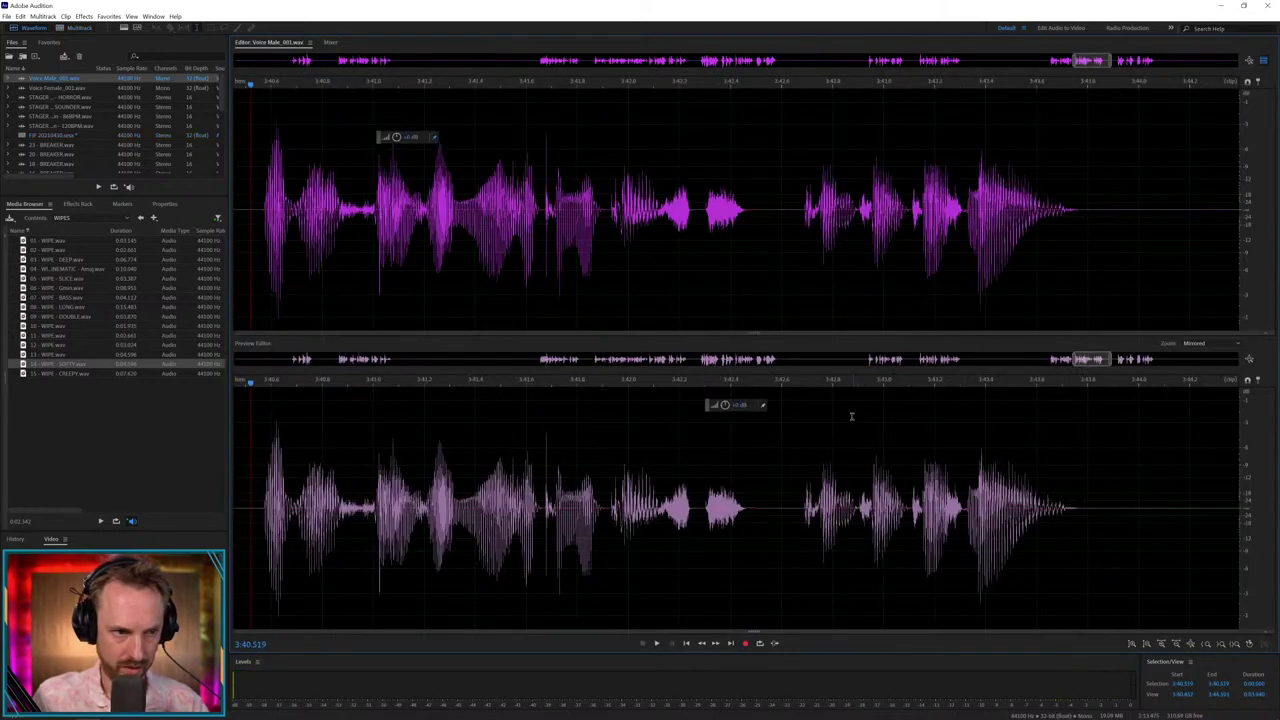
{"action": "scroll", "coordinate": [851, 416], "scroll_direction": "up", "scroll_amount": 1}
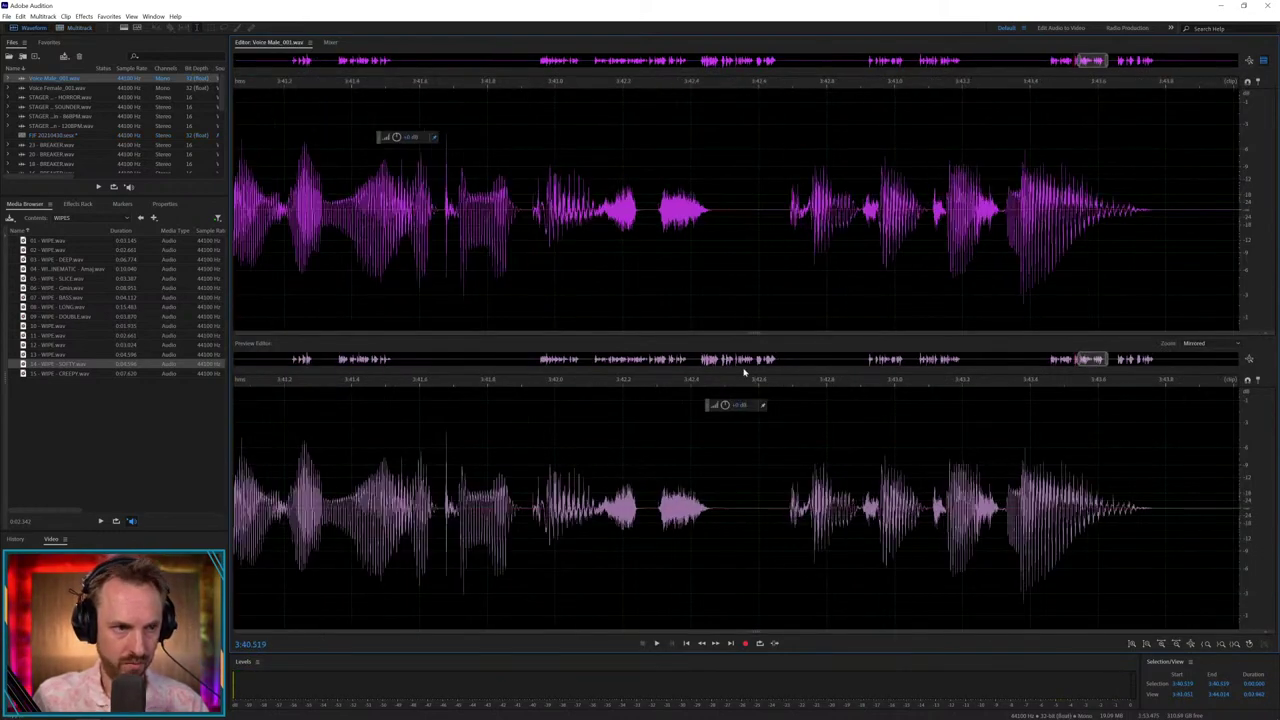
{"action": "left_click", "coordinate": [79, 27]}
- Split the male voice on Voice Flanger at about 3:40.3, place its second part on Voice Echo at about 3:40.0, and audition it
{"action": "left_click_drag", "start_coordinate": [858, 437], "coordinate": [838, 418]}
{"action": "key", "text": "space"}
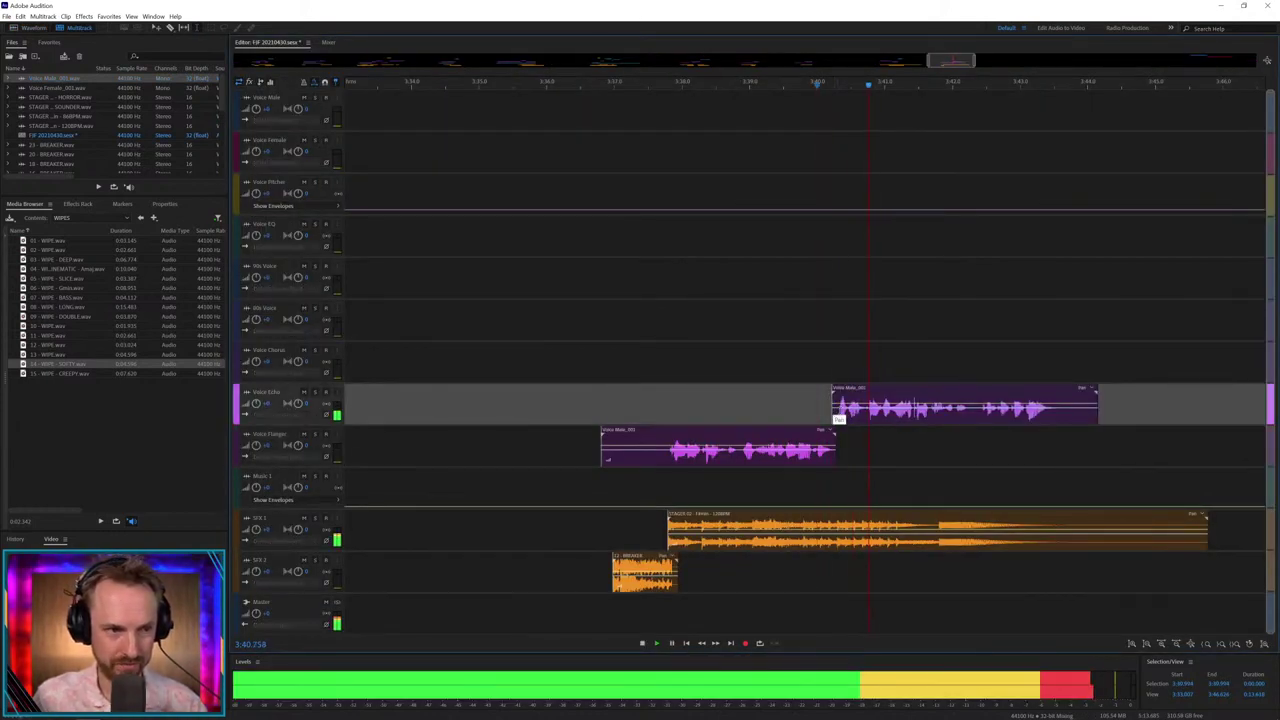
{"action": "key", "text": "space"}
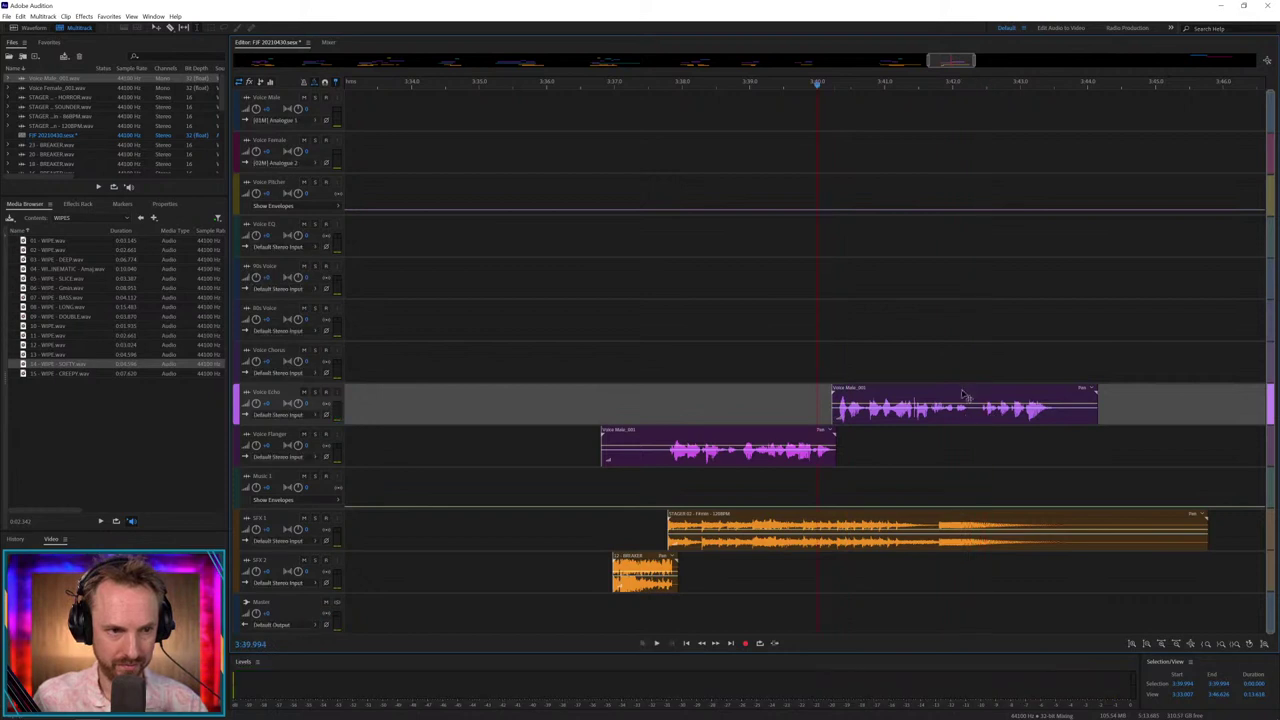
{"action": "left_click_drag", "start_coordinate": [974, 410], "coordinate": [960, 408]}
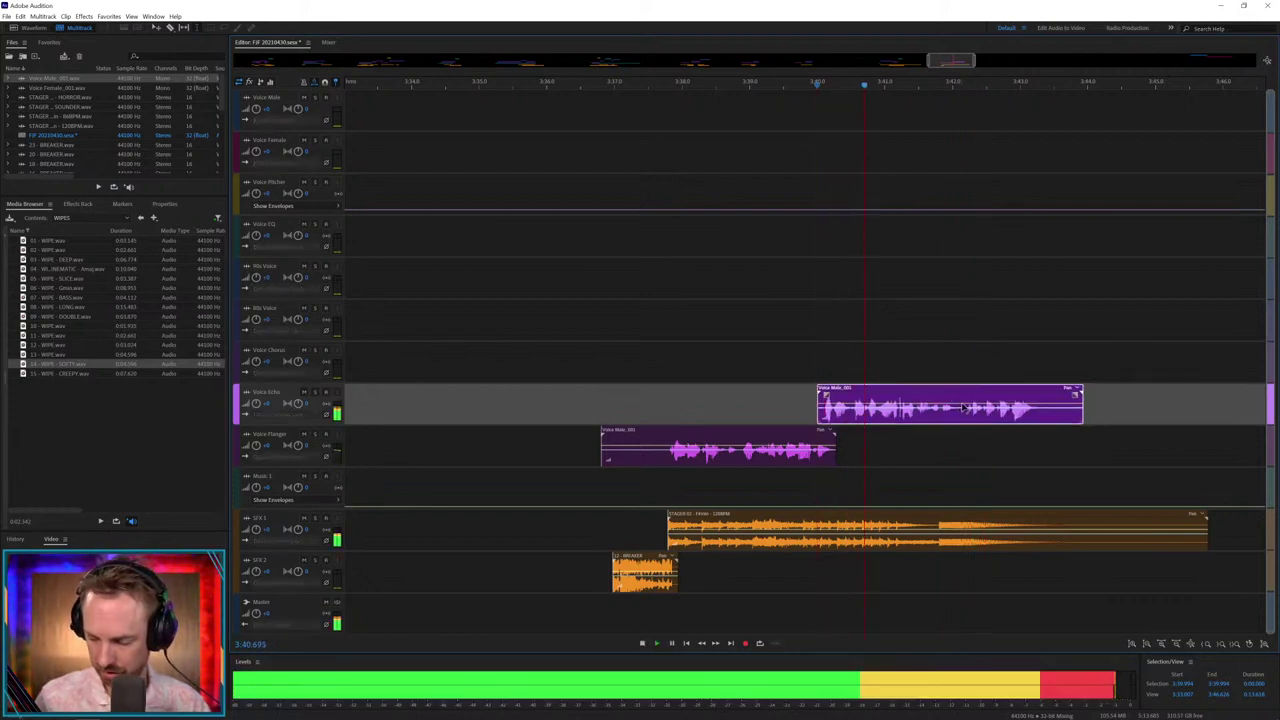
{"action": "key", "text": "space"}
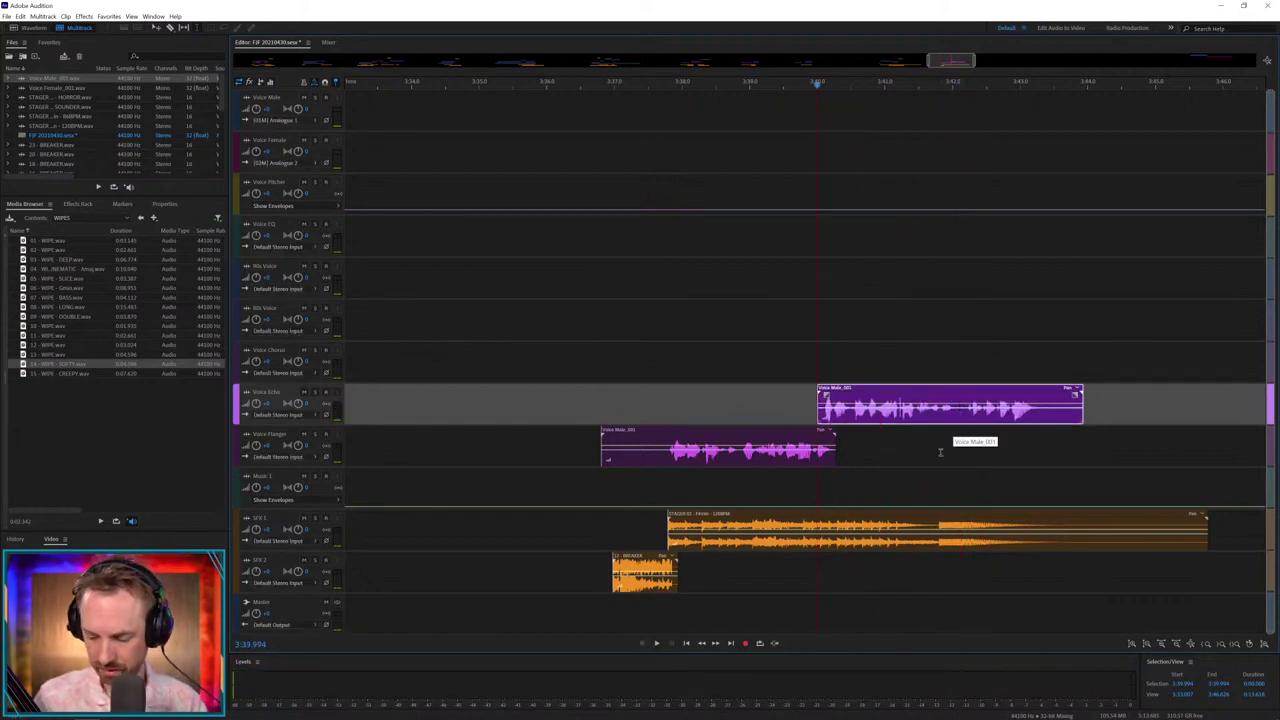
- Split the Voice Male clip on Voice Echo at its pause, place the last part on Voice Chorus at about 3:41.8, and audition it
{"action": "key", "text": "ctrl+k"}
{"action": "left_click", "coordinate": [973, 441]}
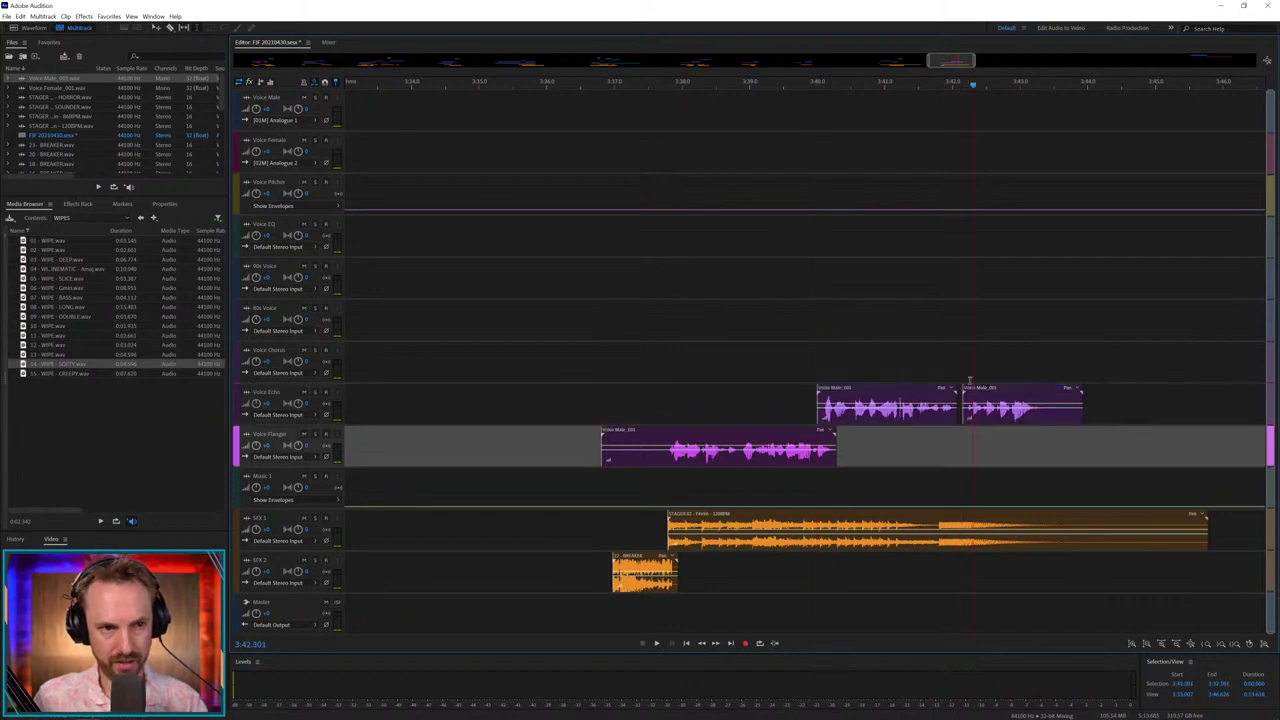
{"action": "left_click_drag", "start_coordinate": [983, 390], "coordinate": [963, 356]}
{"action": "left_click", "coordinate": [929, 355]}
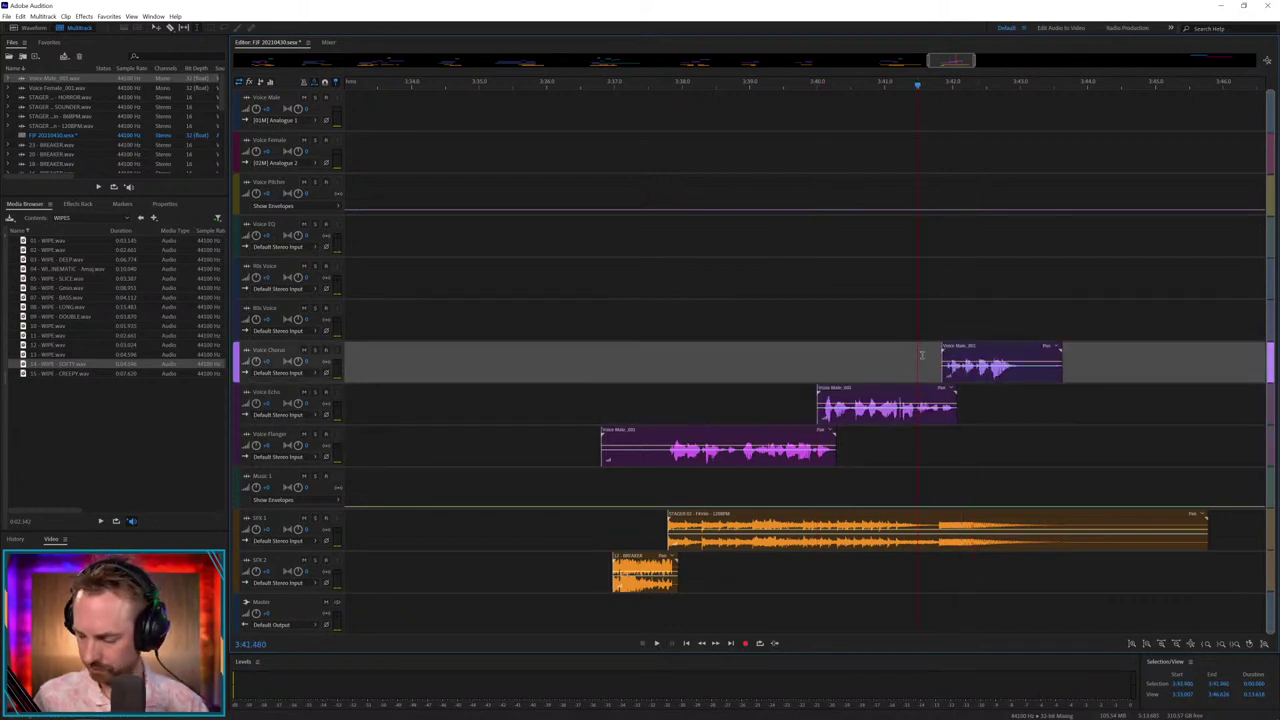
{"action": "key", "text": "space"}
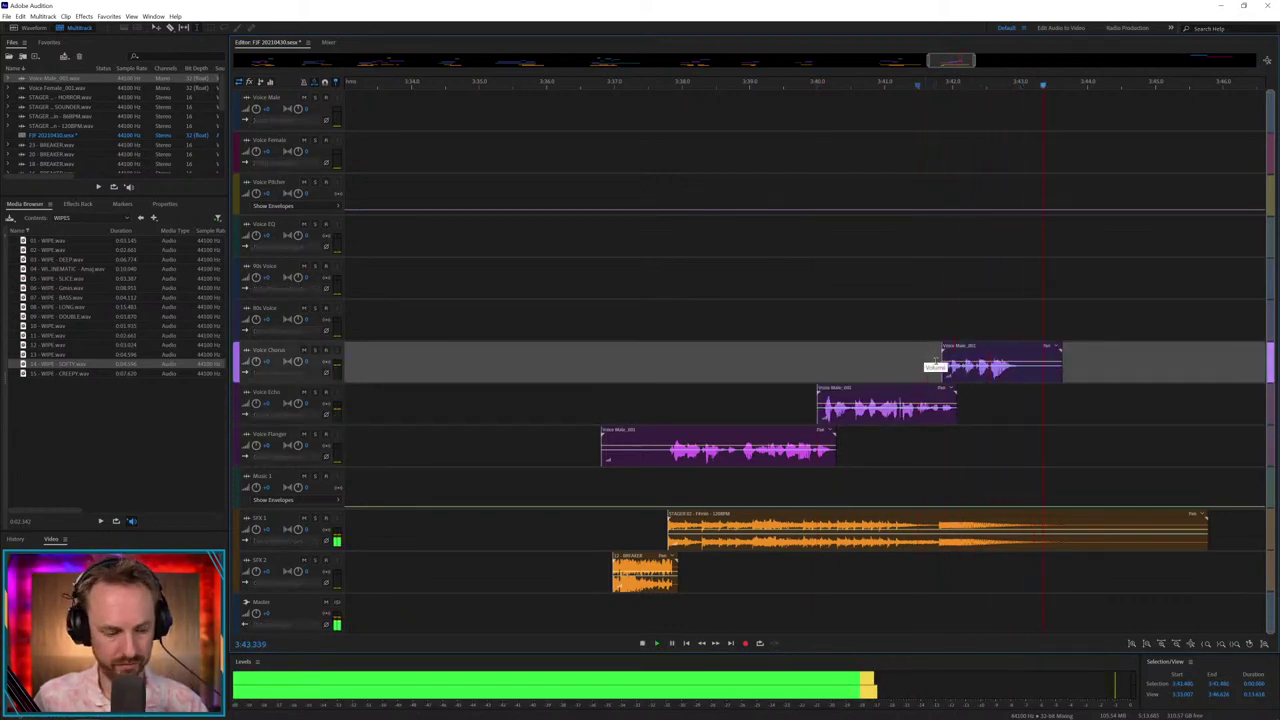
{"action": "key", "text": "space"}
- Move the remaining Voice Male clip to Voice Echo at about 3:57.0, add 09 - WIPE - DOUBLE to SFX 1 at about 3:56.2, and audition them
{"action": "key", "text": "backslash"}
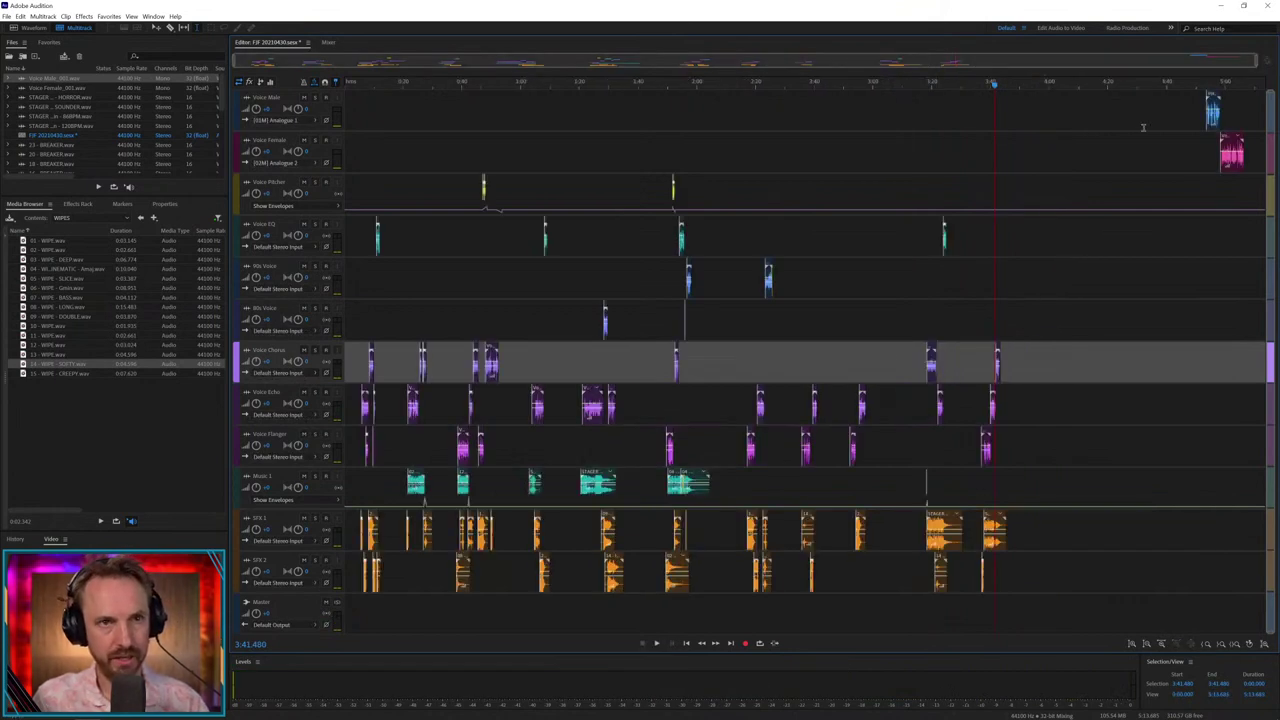
{"action": "left_click_drag", "start_coordinate": [1215, 97], "coordinate": [1085, 465]}
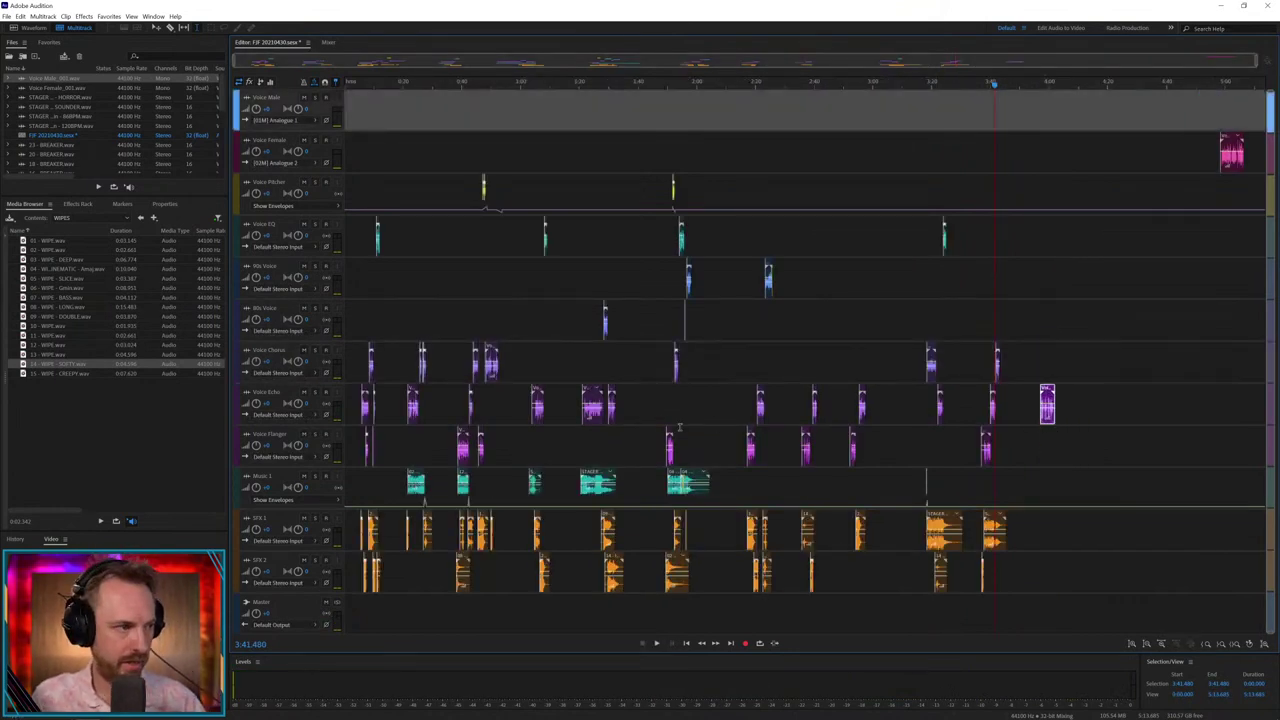
{"action": "left_click_drag", "start_coordinate": [62, 317], "coordinate": [102, 320]}
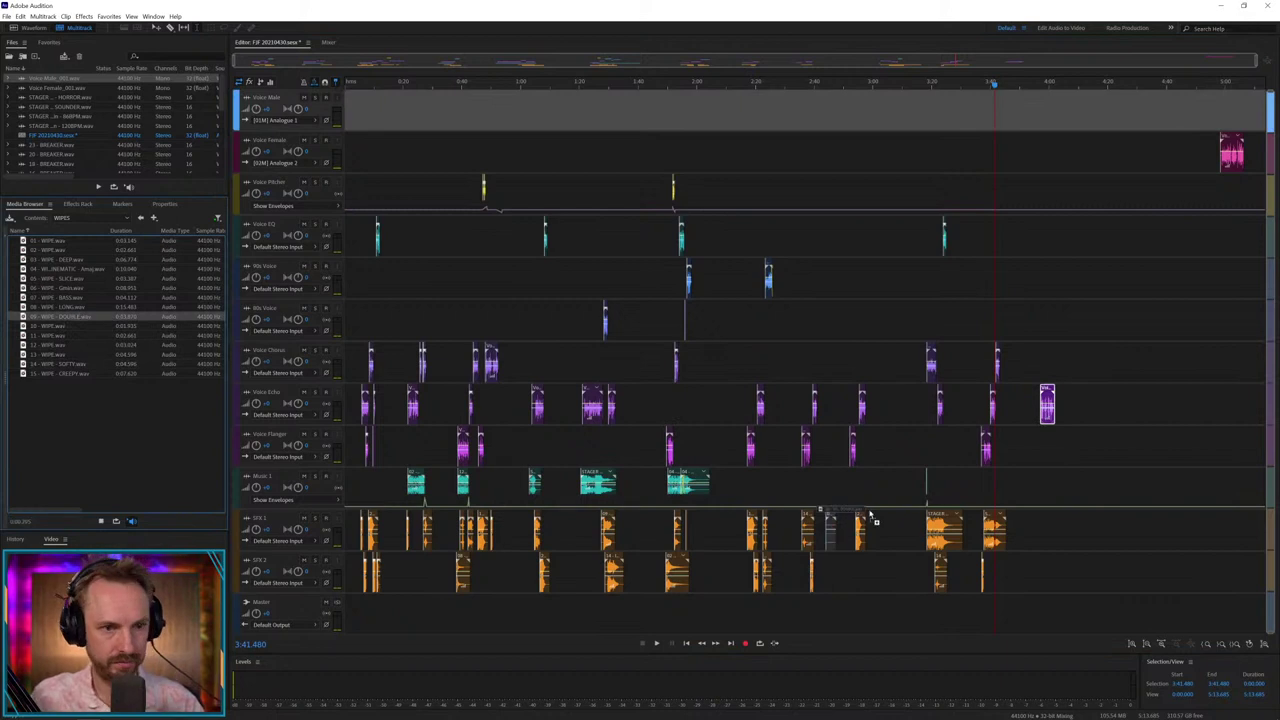
{"action": "left_click_drag", "start_coordinate": [871, 516], "coordinate": [1039, 516]}
{"action": "left_click", "coordinate": [1039, 485]}
{"action": "key", "text": "space"}
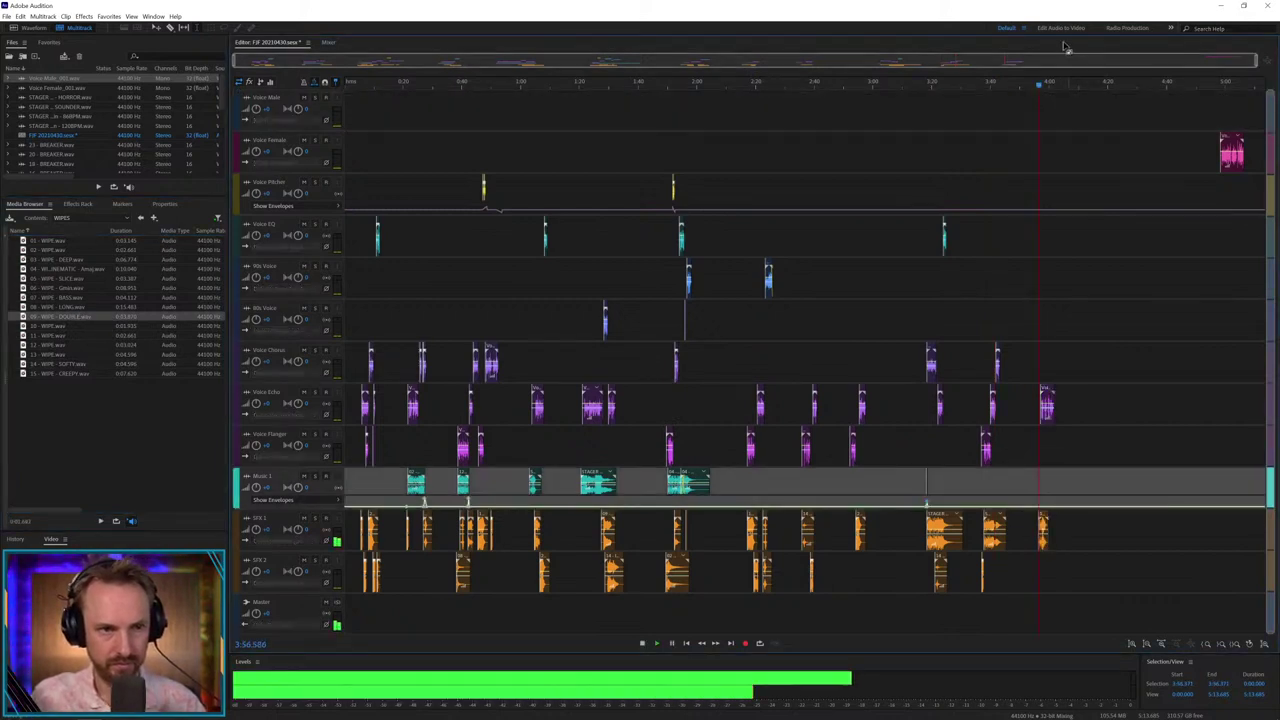
- Move the double wipe on SFX 1 to about 3:57.3 and trim the start of the Voice Male clip on Voice Echo to match
{"action": "scroll", "coordinate": [1053, 89], "scroll_direction": "up", "scroll_amount": 4}
{"action": "scroll", "coordinate": [1053, 89], "scroll_direction": "up", "scroll_amount": 5}
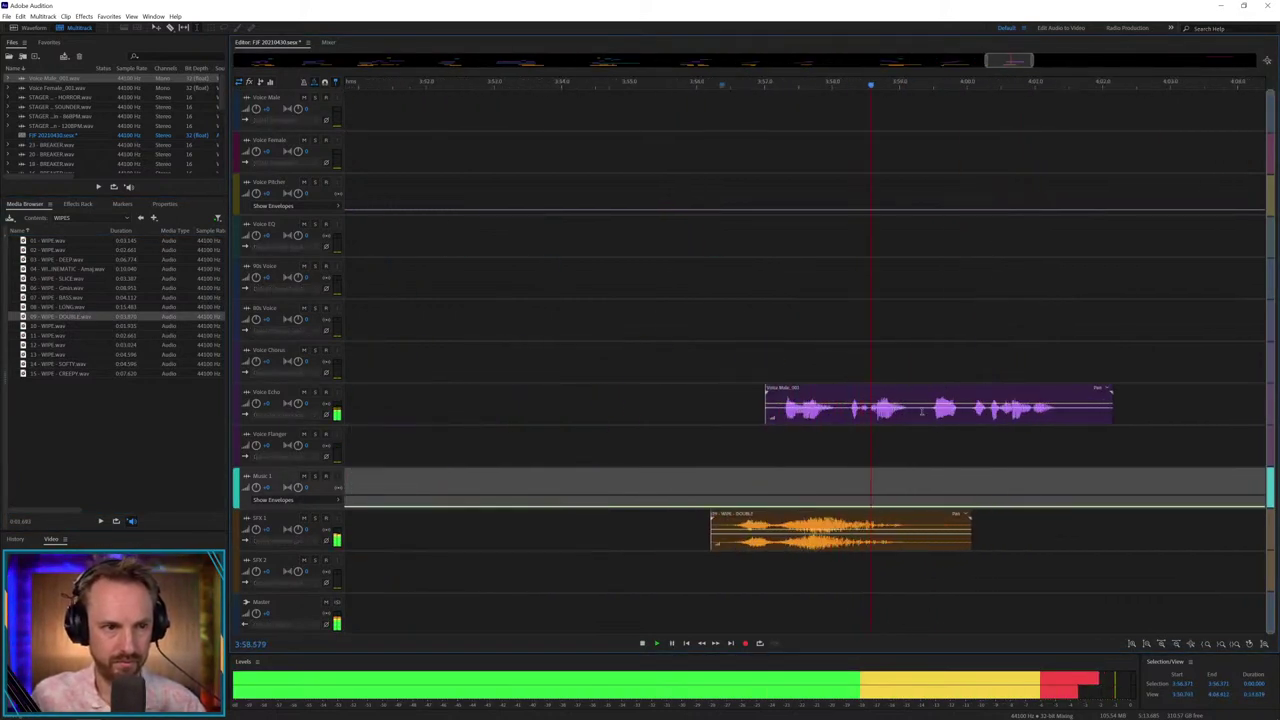
{"action": "key", "text": "space"}
{"action": "left_click_drag", "start_coordinate": [831, 512], "coordinate": [905, 522]}
{"action": "left_click_drag", "start_coordinate": [783, 419], "coordinate": [747, 419]}
{"action": "key", "text": "Delete"}
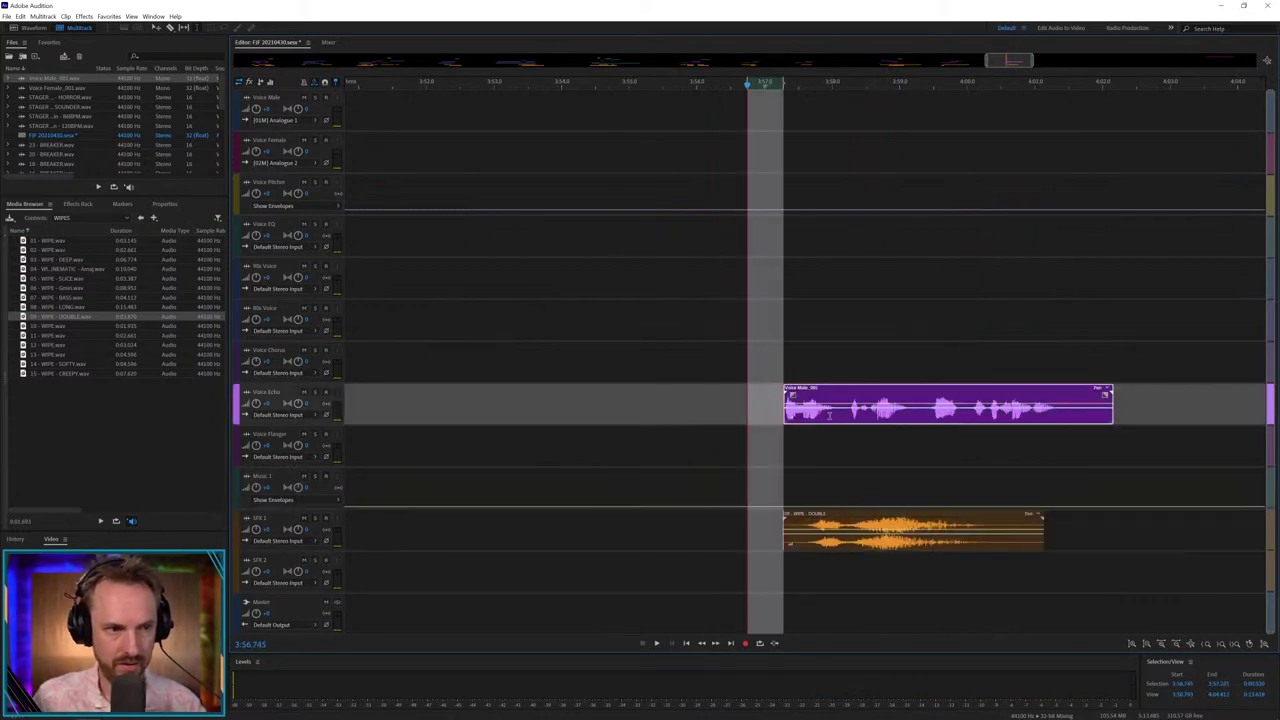
- Cut the first phrase from the male voice at its pause, place it on the track directly below Voice EQ, and audition it
{"action": "left_click_drag", "start_coordinate": [843, 419], "coordinate": [822, 268]}
{"action": "key", "text": "Delete"}
{"action": "left_click", "coordinate": [830, 426]}
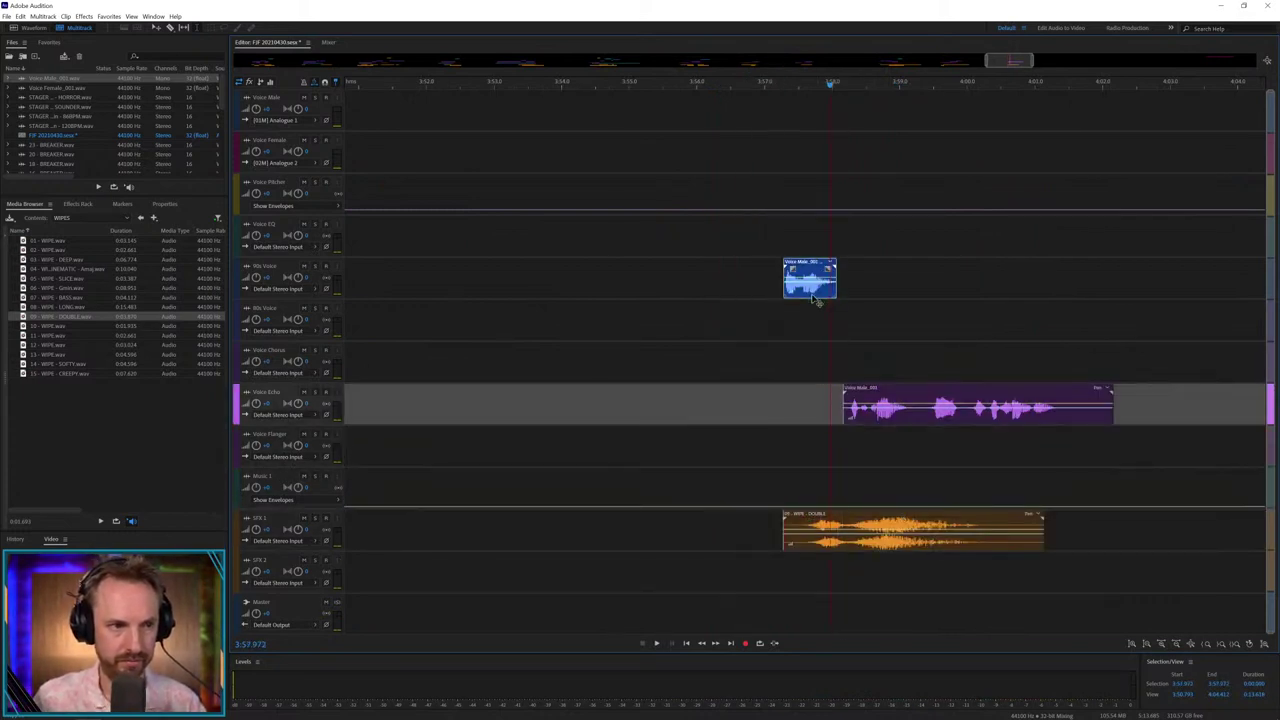
{"action": "left_click", "coordinate": [787, 320]}
{"action": "key", "text": "space"}
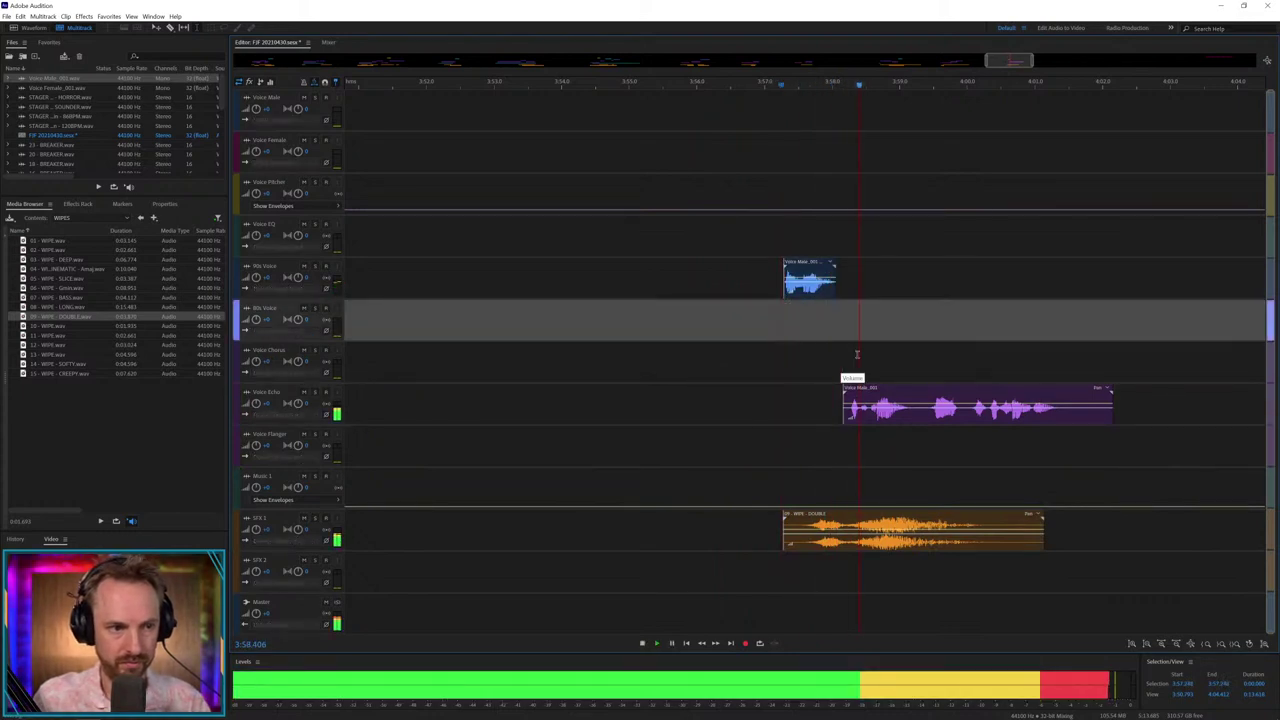
- Place the rest of the male voice at about 3:58.0, move the part from about 3:58.9 onward to Voice Chorus, and audition it
{"action": "key", "text": "space"}
{"action": "left_click_drag", "start_coordinate": [872, 391], "coordinate": [911, 364]}
{"action": "key", "text": "space"}
{"action": "key", "text": "Delete"}
{"action": "key", "text": "space"}
{"action": "left_click", "coordinate": [908, 431]}
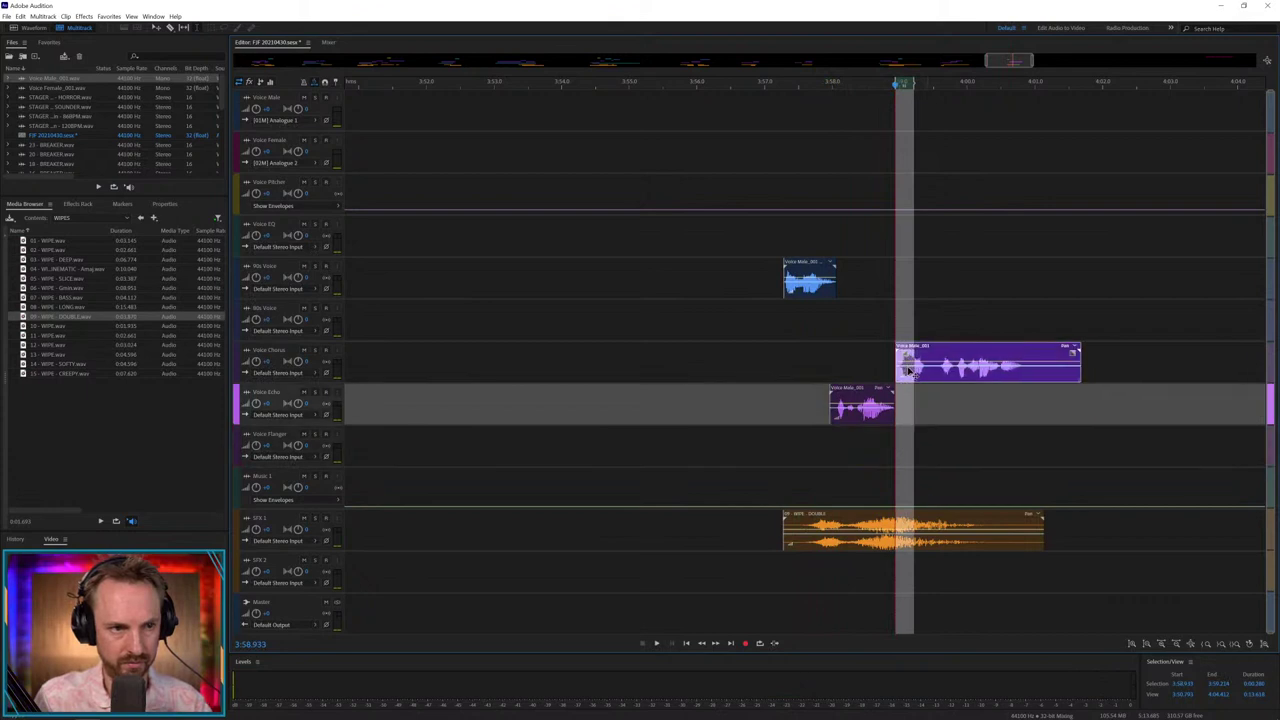
{"action": "left_click", "coordinate": [880, 364]}
{"action": "key", "text": "space"}
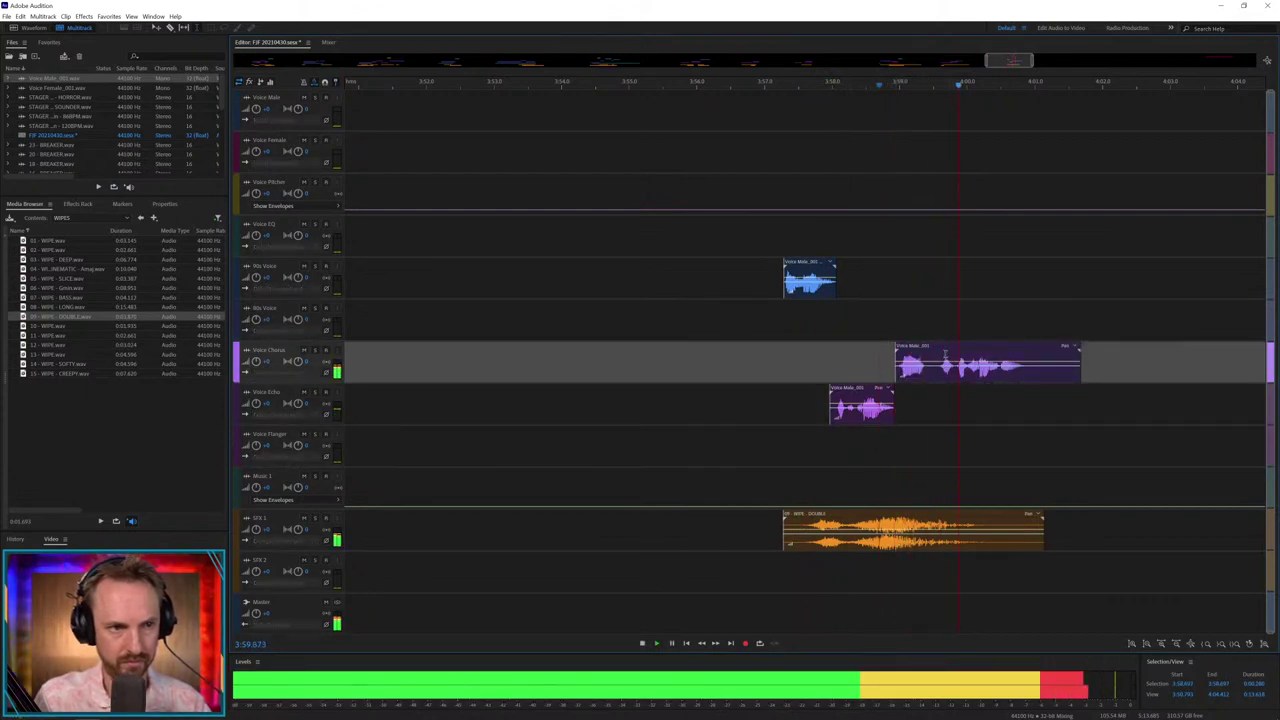
- Cut off the silent end of the Voice Male clip on Voice Chorus
{"action": "key", "text": "space"}
{"action": "left_click_drag", "start_coordinate": [1029, 371], "coordinate": [1068, 367]}
{"action": "key", "text": "Delete"}
- Add 12 - WIPE to SFX 1 at about 4:16 and breakers 15, 16 and 17 to SFX 1 from about 4:45
{"action": "key", "text": "backslash"}
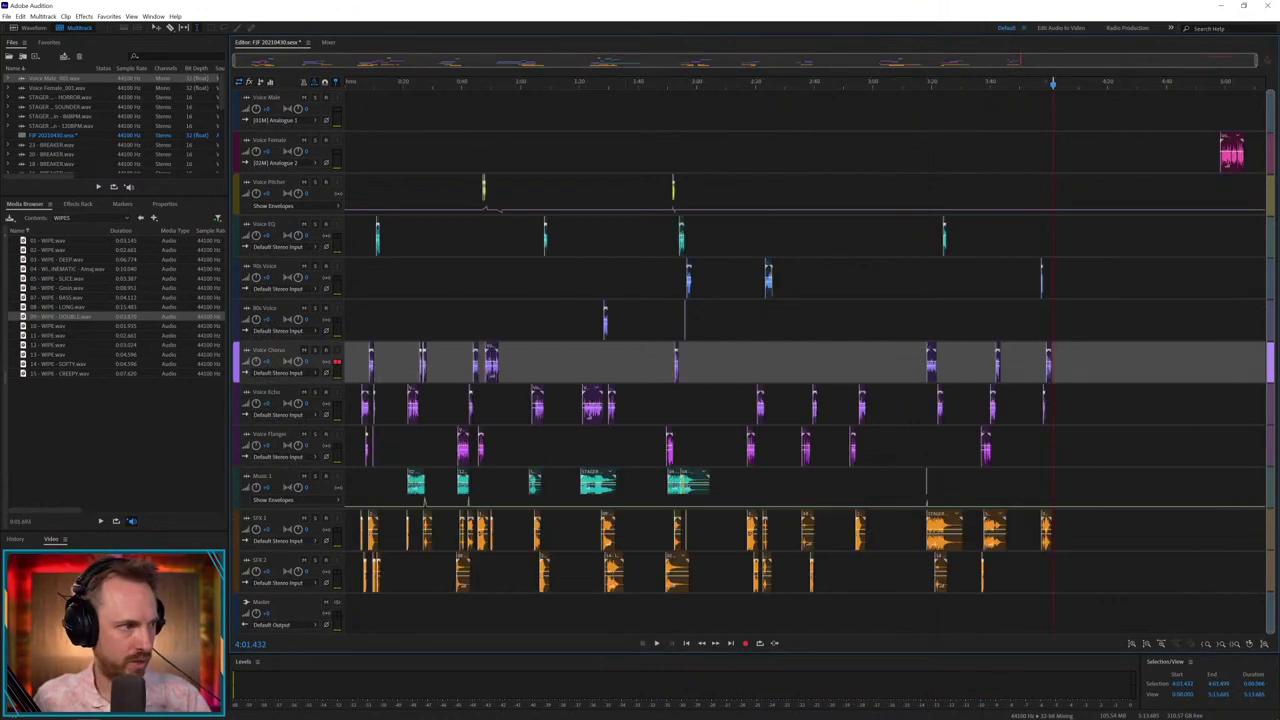
{"action": "left_click_drag", "start_coordinate": [52, 345], "coordinate": [757, 364]}
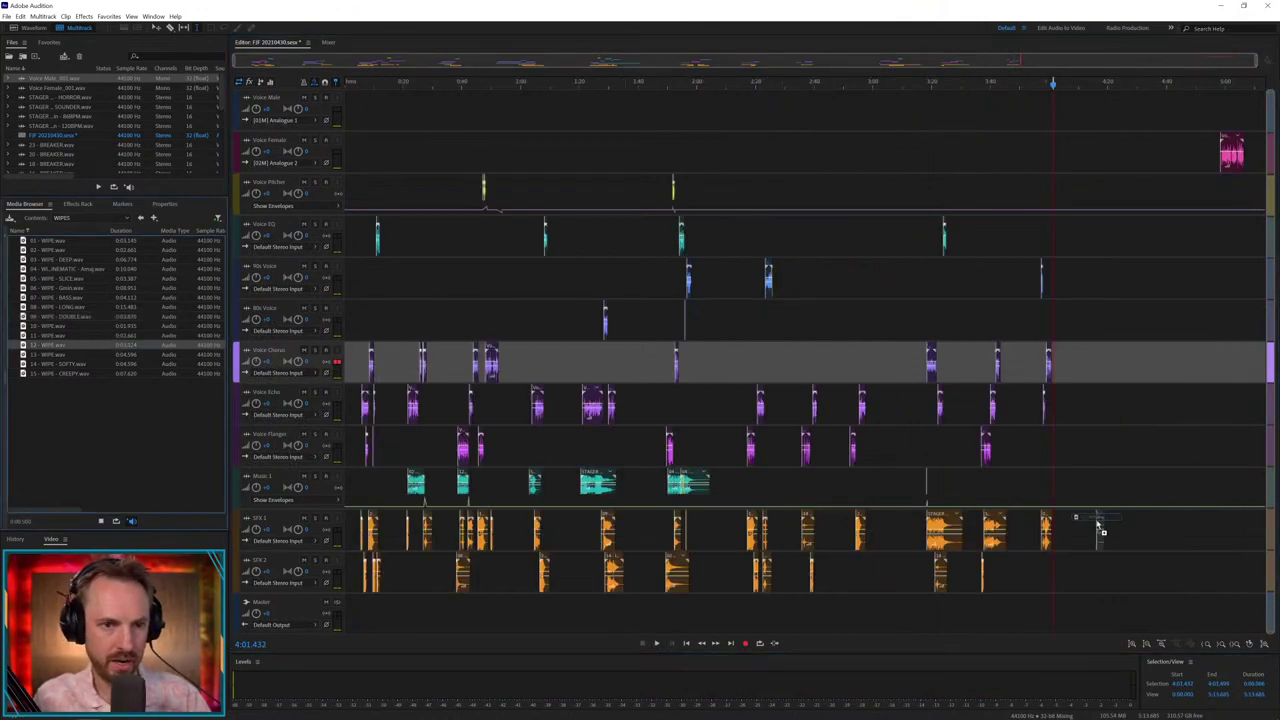
{"action": "left_click_drag", "start_coordinate": [1098, 527], "coordinate": [1100, 530]}
{"action": "left_click", "coordinate": [140, 218]}
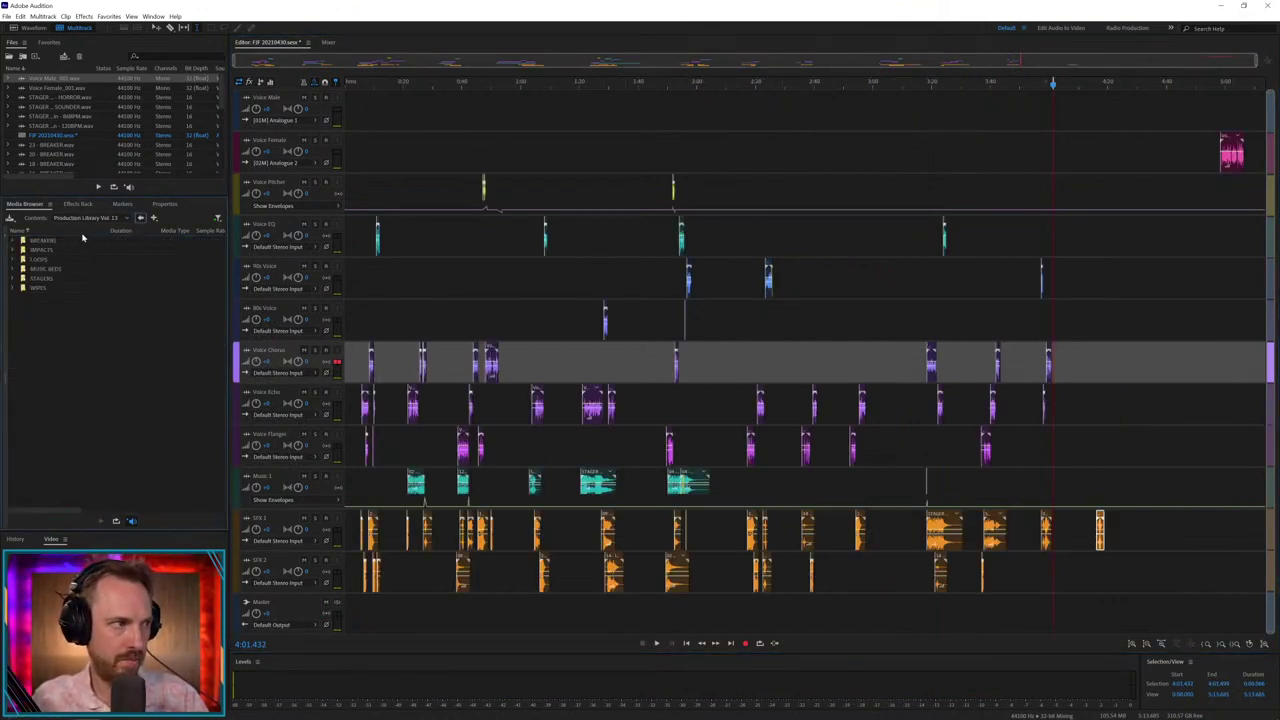
{"action": "double_click", "coordinate": [73, 241]}
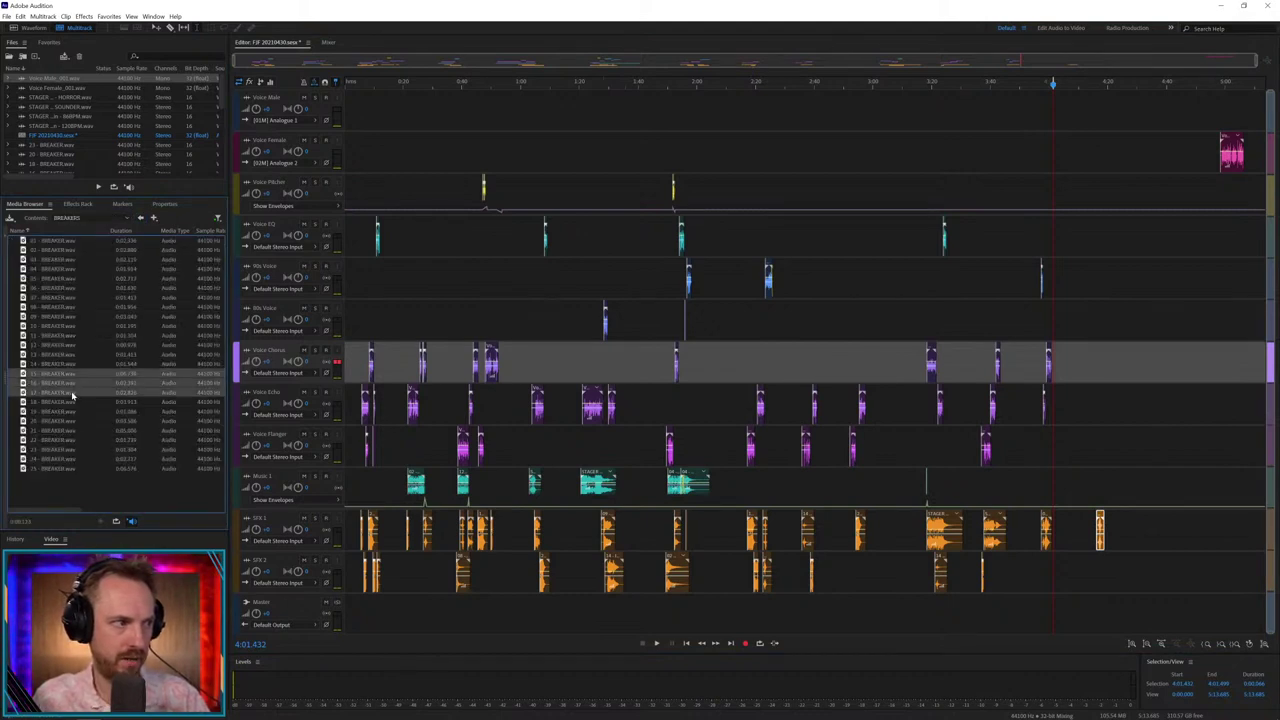
{"action": "left_click_drag", "start_coordinate": [118, 388], "coordinate": [1168, 522]}
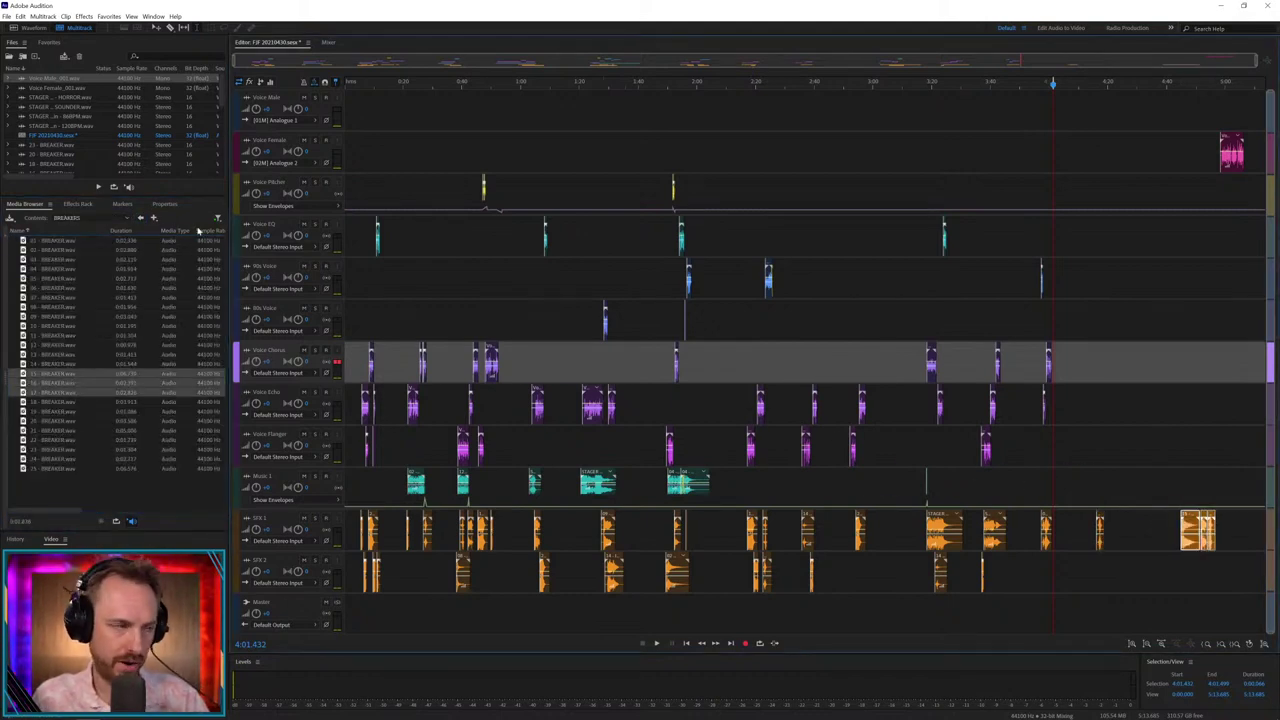
- Preview sounds in the STAGERS folder and add the STAGER 11 COME ON VOCAL file to Music 1 at about 4:40
{"action": "left_click", "coordinate": [140, 219]}
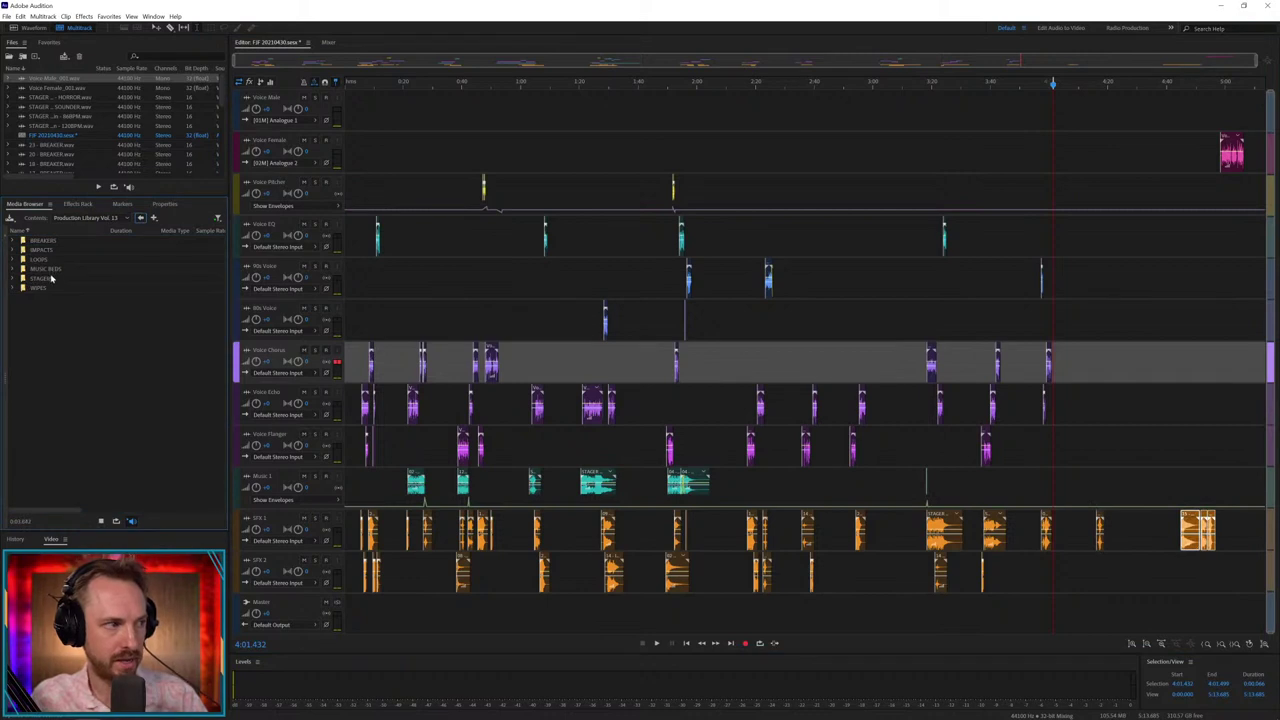
{"action": "double_click", "coordinate": [47, 269]}
{"action": "left_click", "coordinate": [140, 219]}
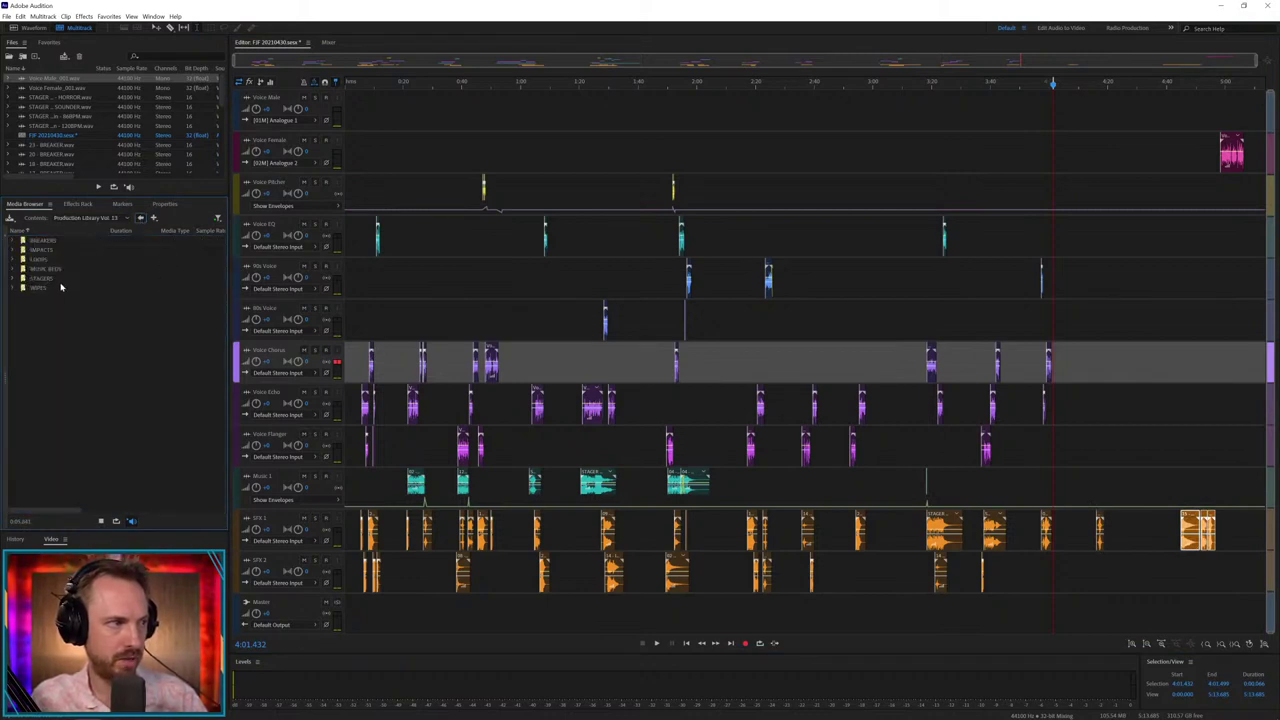
{"action": "double_click", "coordinate": [57, 281]}
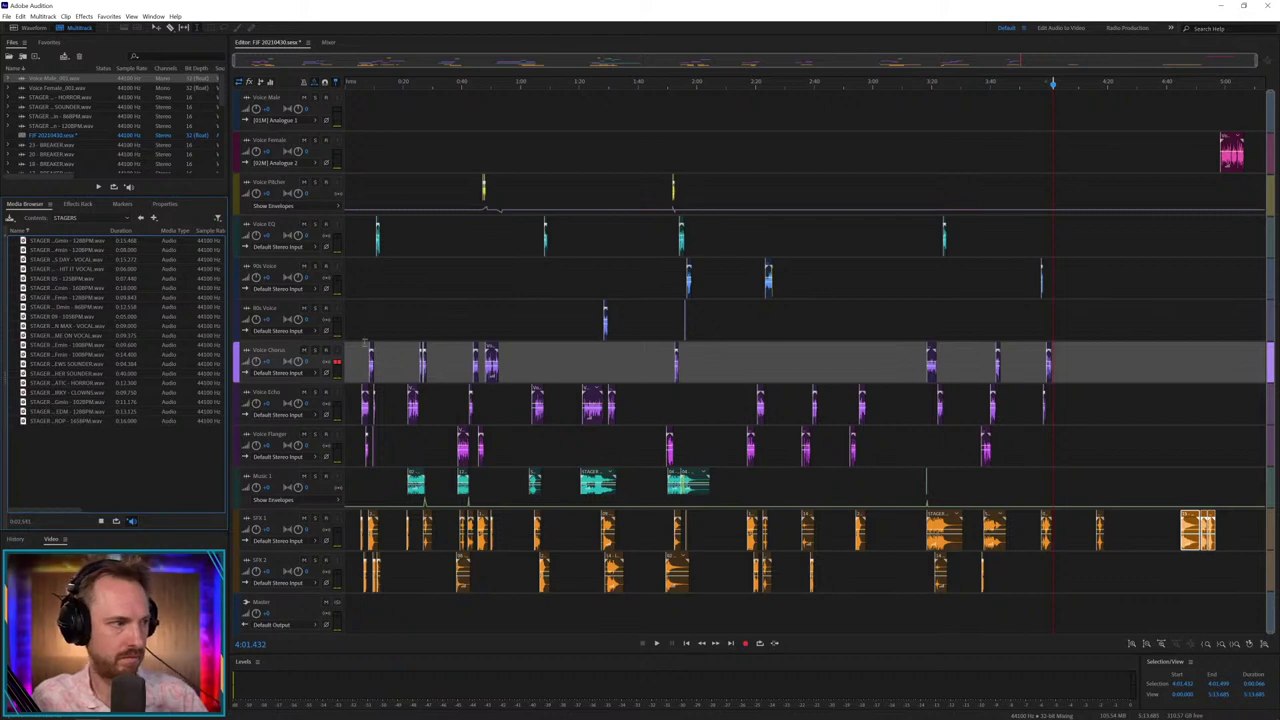
{"action": "left_click", "coordinate": [61, 355]}
{"action": "left_click", "coordinate": [61, 346]}
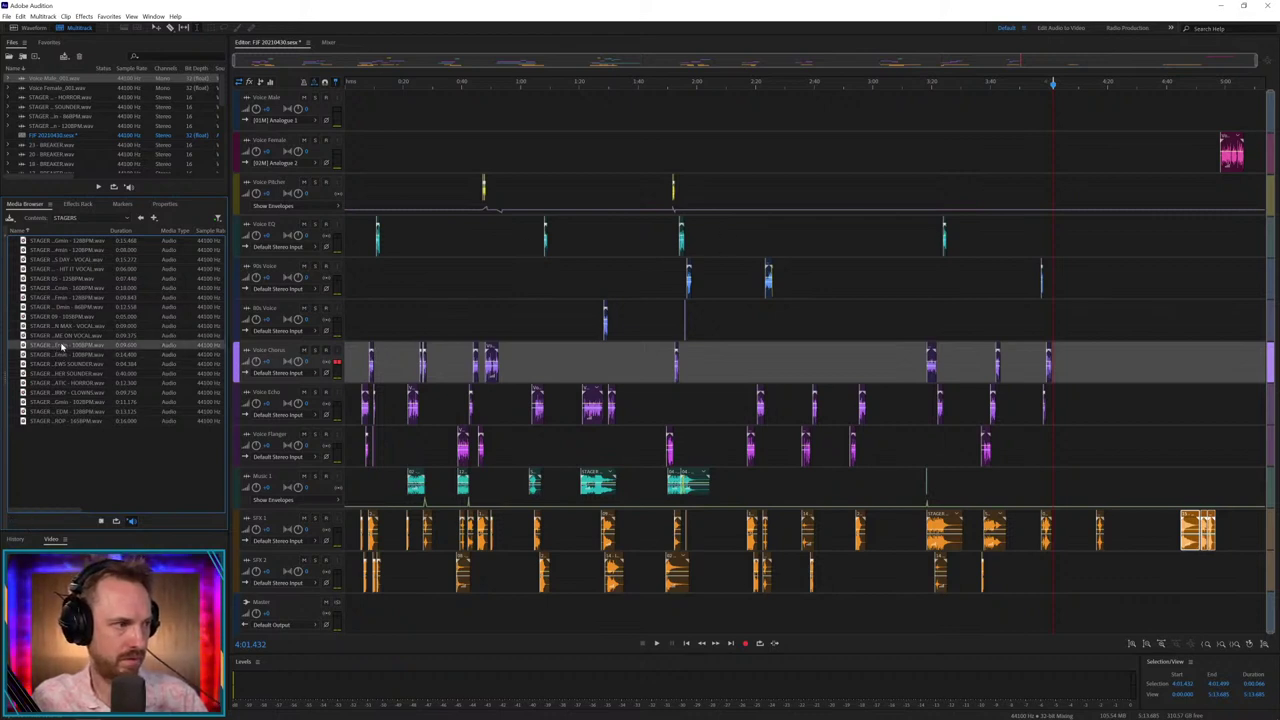
{"action": "left_click", "coordinate": [61, 336]}
{"action": "left_click_drag", "start_coordinate": [61, 337], "coordinate": [1182, 485]}
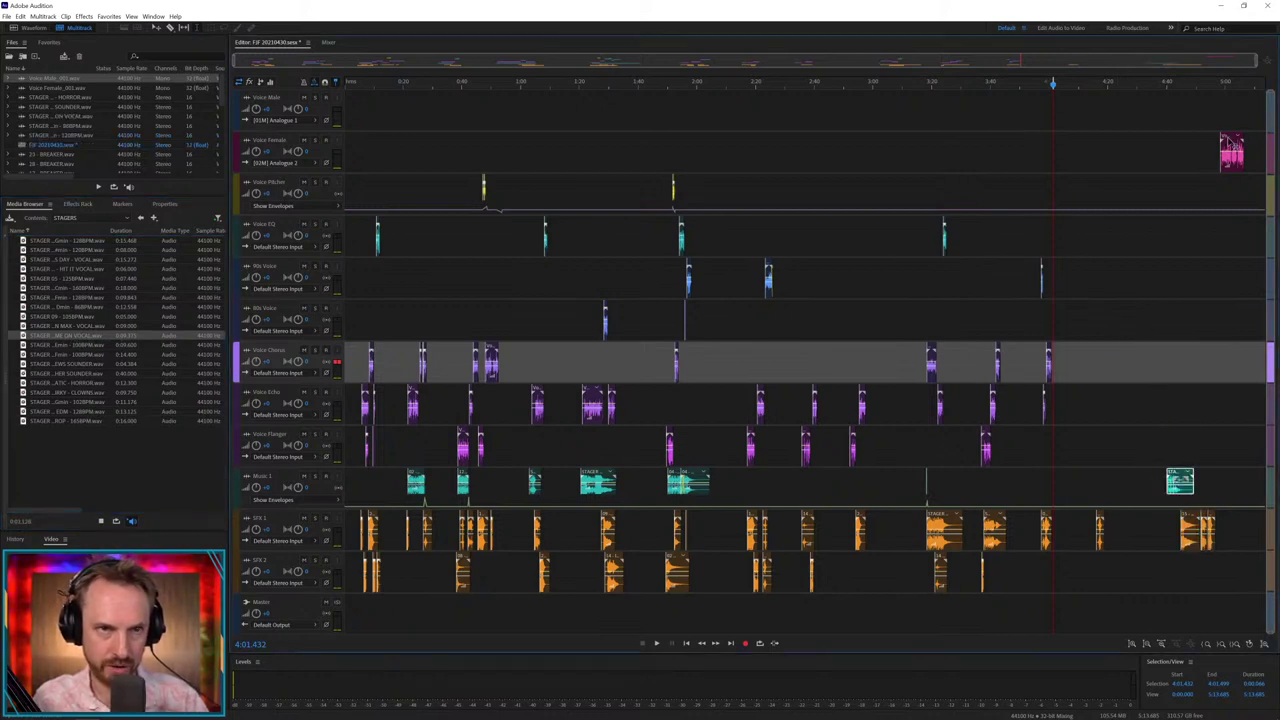
- Move the last Voice Female clip to Voice Echo at about 4:33.1 and audition it
{"action": "left_click_drag", "start_coordinate": [1232, 145], "coordinate": [1156, 418]}
{"action": "left_click", "coordinate": [1148, 348]}
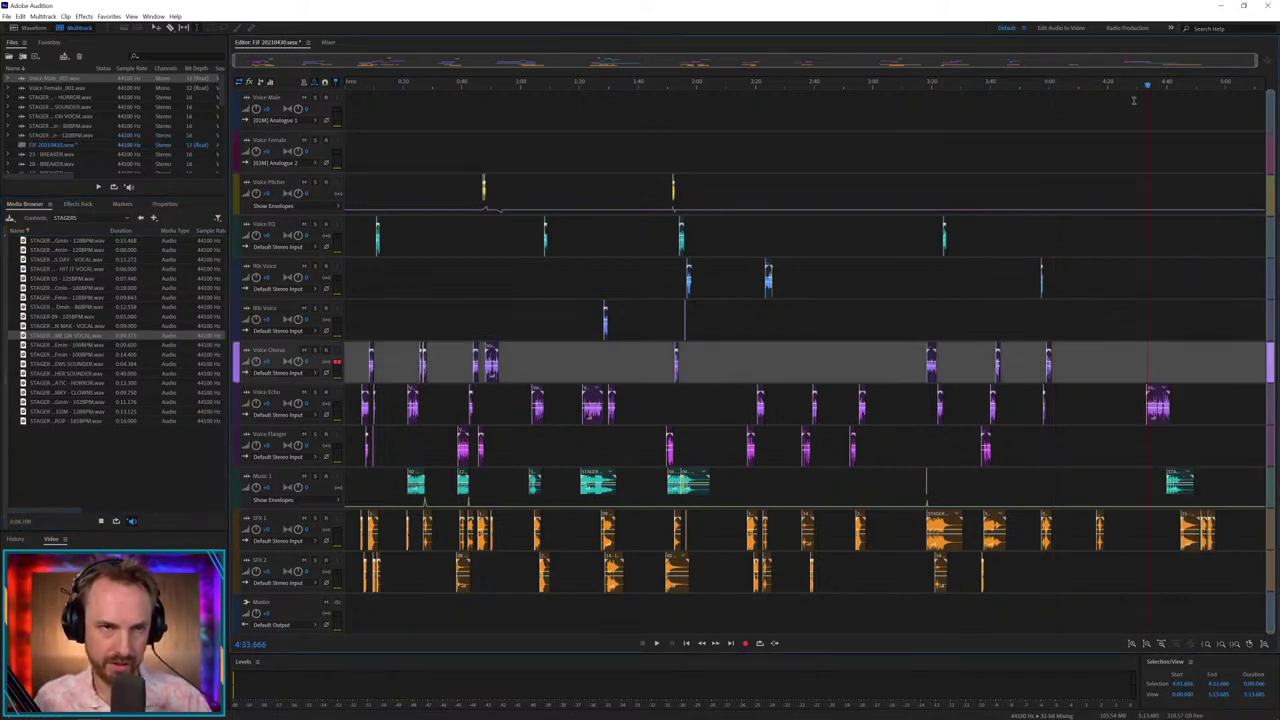
{"action": "key", "text": "space"}
{"action": "scroll", "coordinate": [1160, 86], "scroll_direction": "up", "scroll_amount": 5}
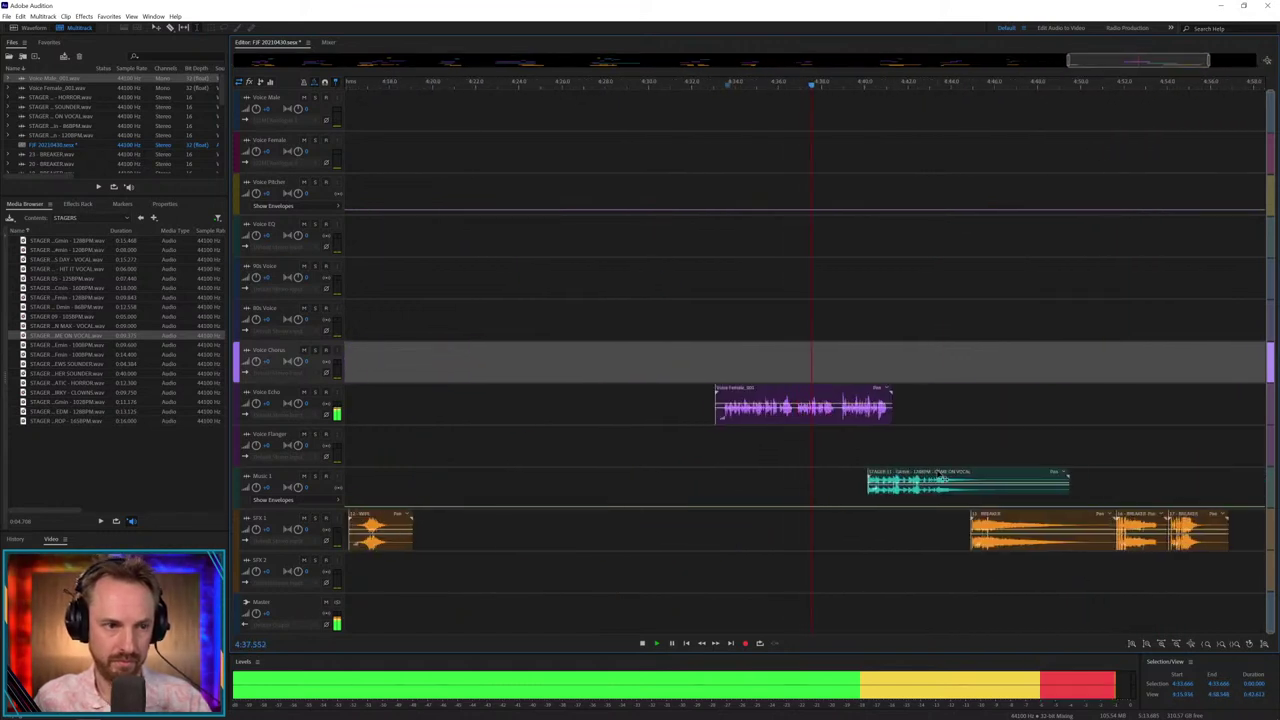
- Move the COME ON VOCAL stager on Music 1 to about 4:33.4 and audition it with the female voice
{"action": "left_click_drag", "start_coordinate": [938, 476], "coordinate": [792, 484]}
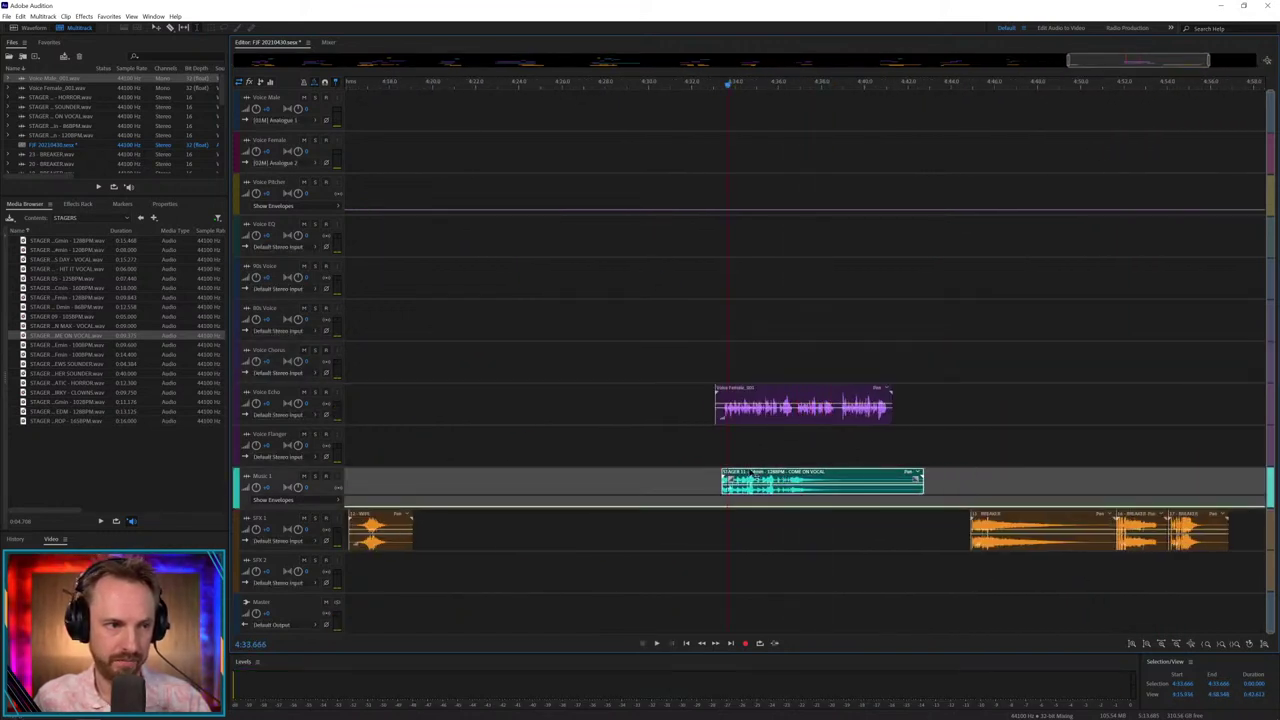
{"action": "left_click", "coordinate": [741, 462]}
{"action": "key", "text": "space"}
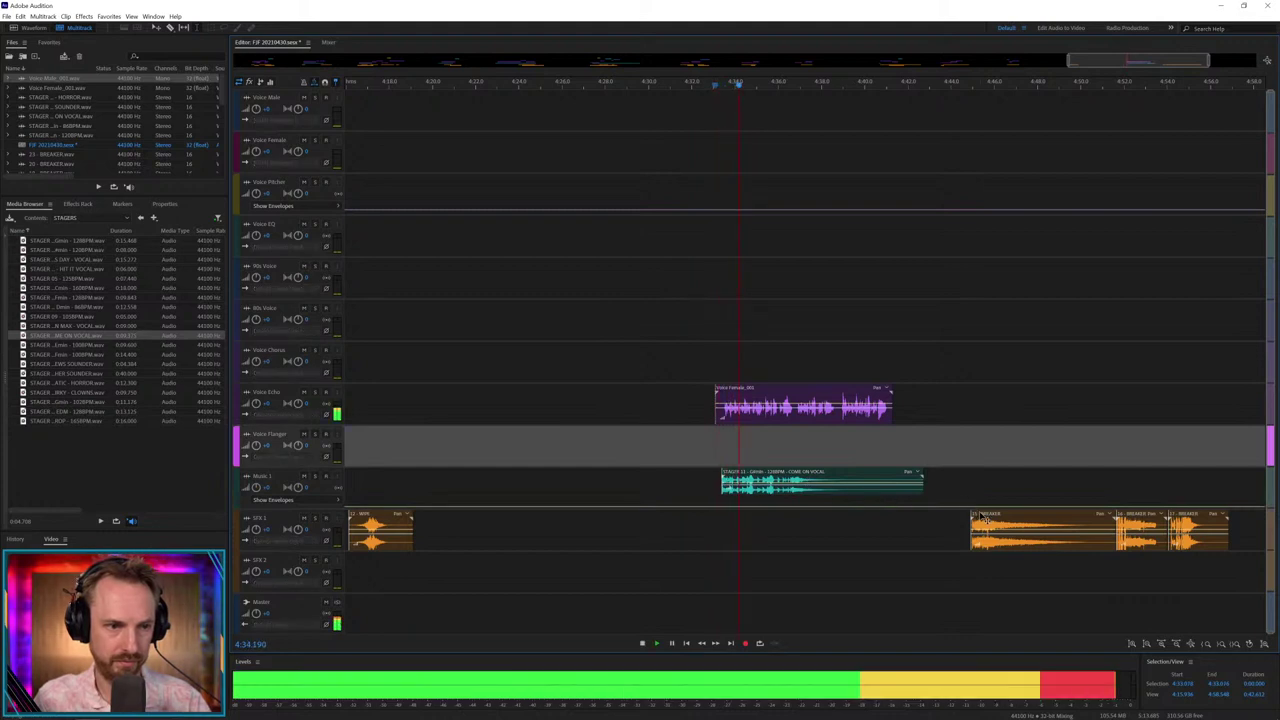
- Move 15 - BREAKER on SFX 1 to about 4:32.6 and 16 - BREAKER to about 4:40.2, auditioning the opening
{"action": "left_click_drag", "start_coordinate": [985, 519], "coordinate": [714, 533]}
{"action": "key", "text": "space"}
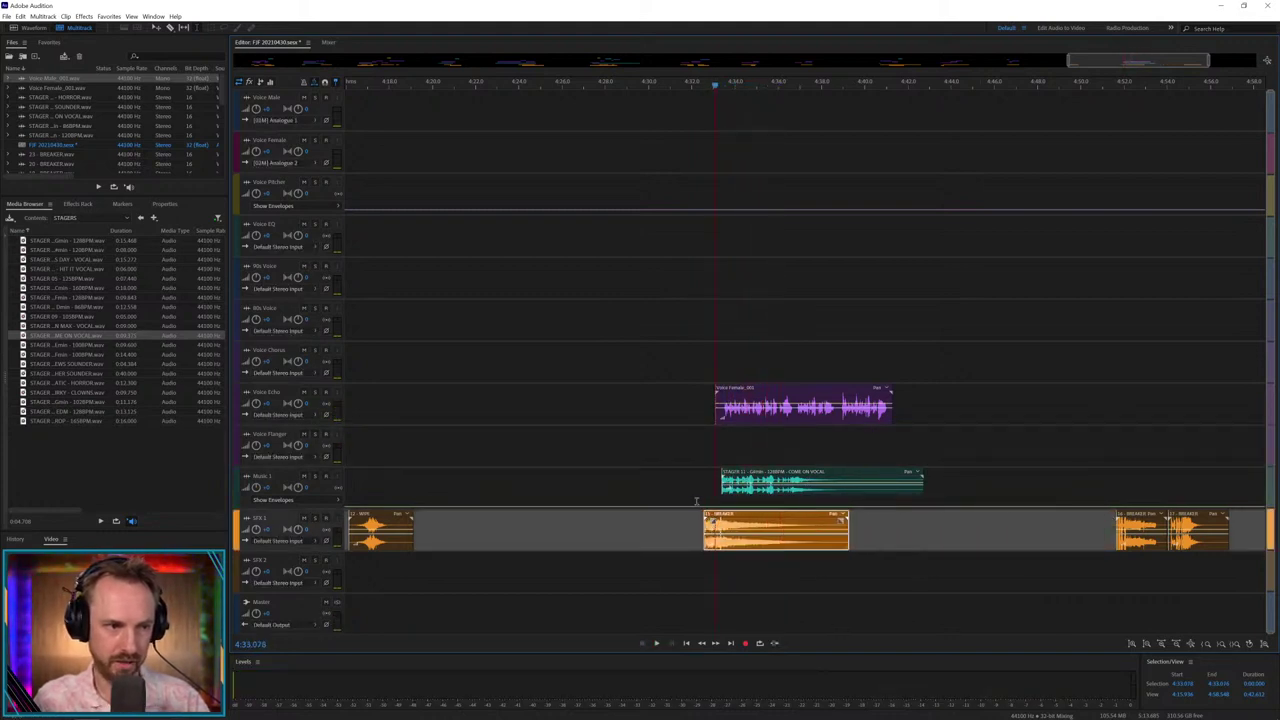
{"action": "left_click", "coordinate": [697, 503]}
{"action": "key", "text": "space"}
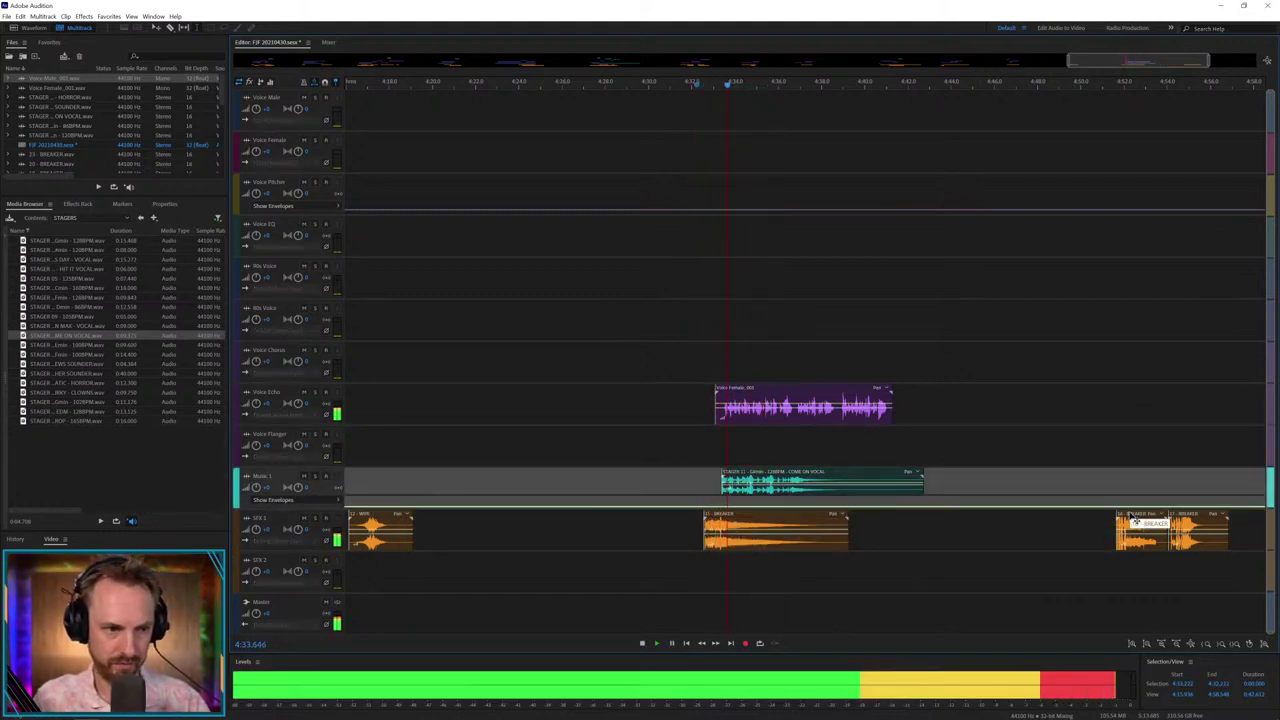
{"action": "left_click_drag", "start_coordinate": [1135, 519], "coordinate": [881, 527]}
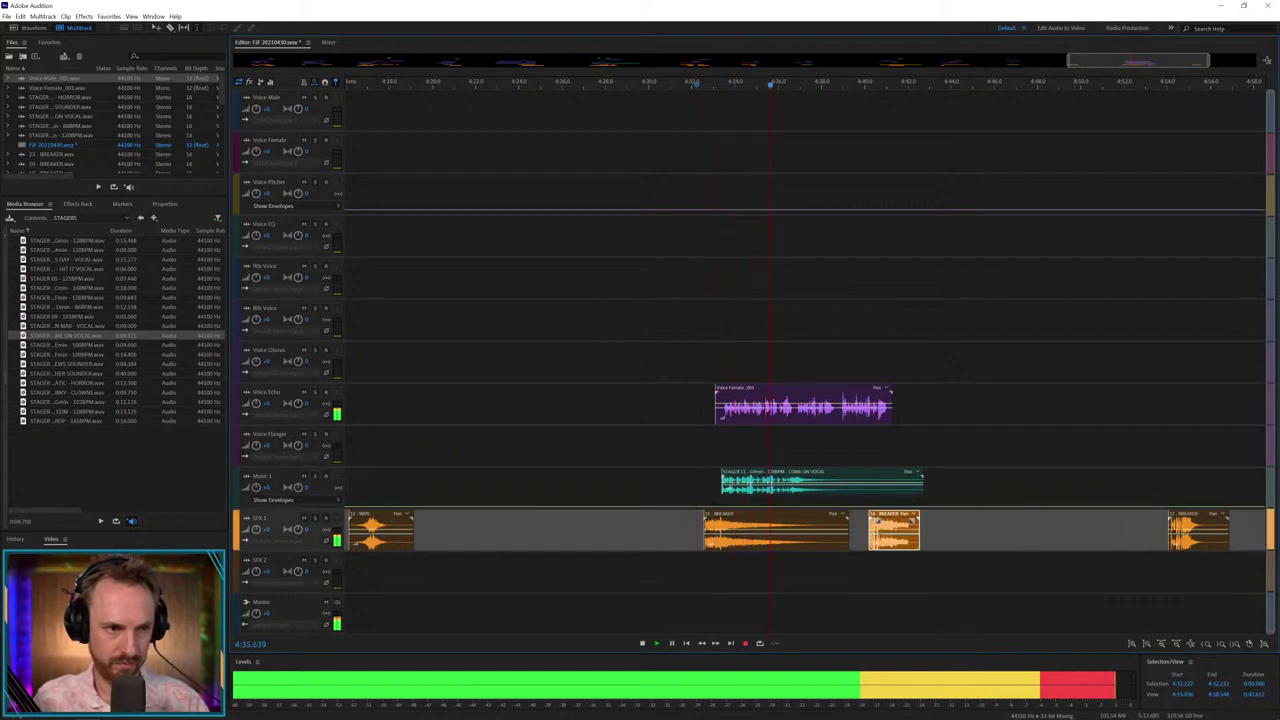
- Split the female voice on Voice Echo at about 4:36.8 and 4:38.7, move the middle part to Voice Chorus, and audition it
{"action": "left_click", "coordinate": [797, 417]}
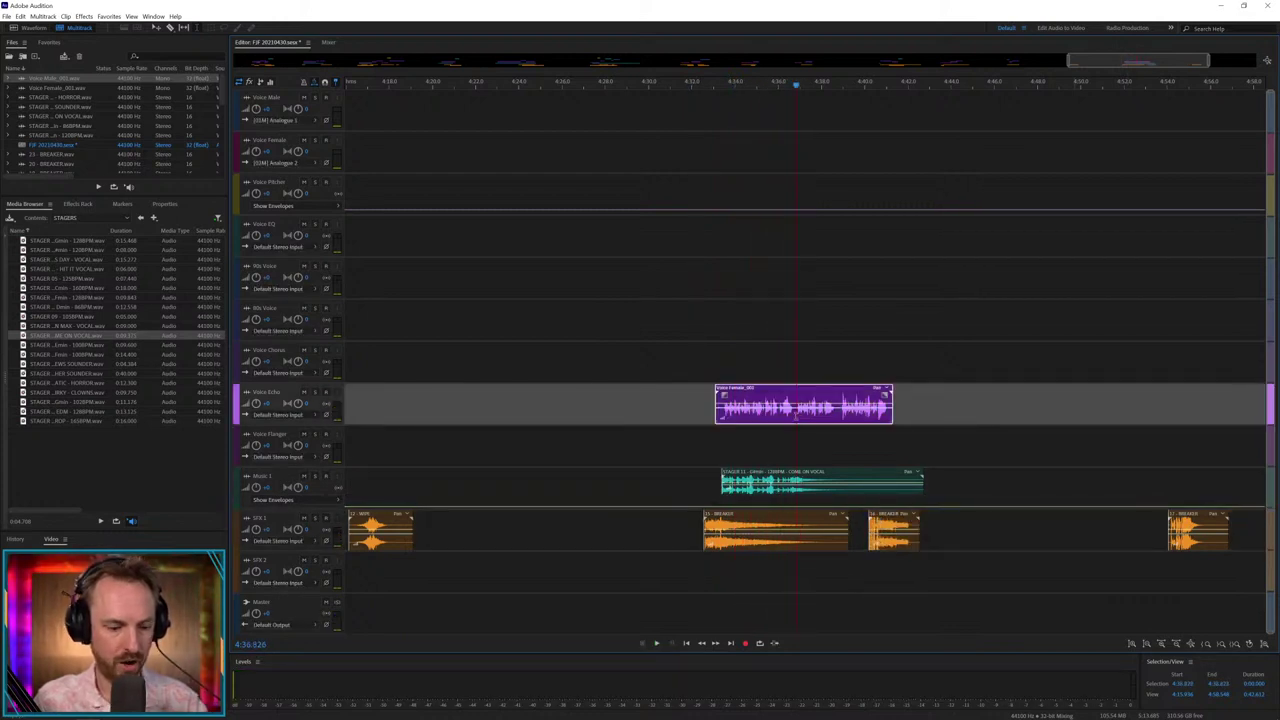
{"action": "key", "text": "ctrl+k"}
{"action": "left_click", "coordinate": [837, 420]}
{"action": "key", "text": "ctrl+k"}
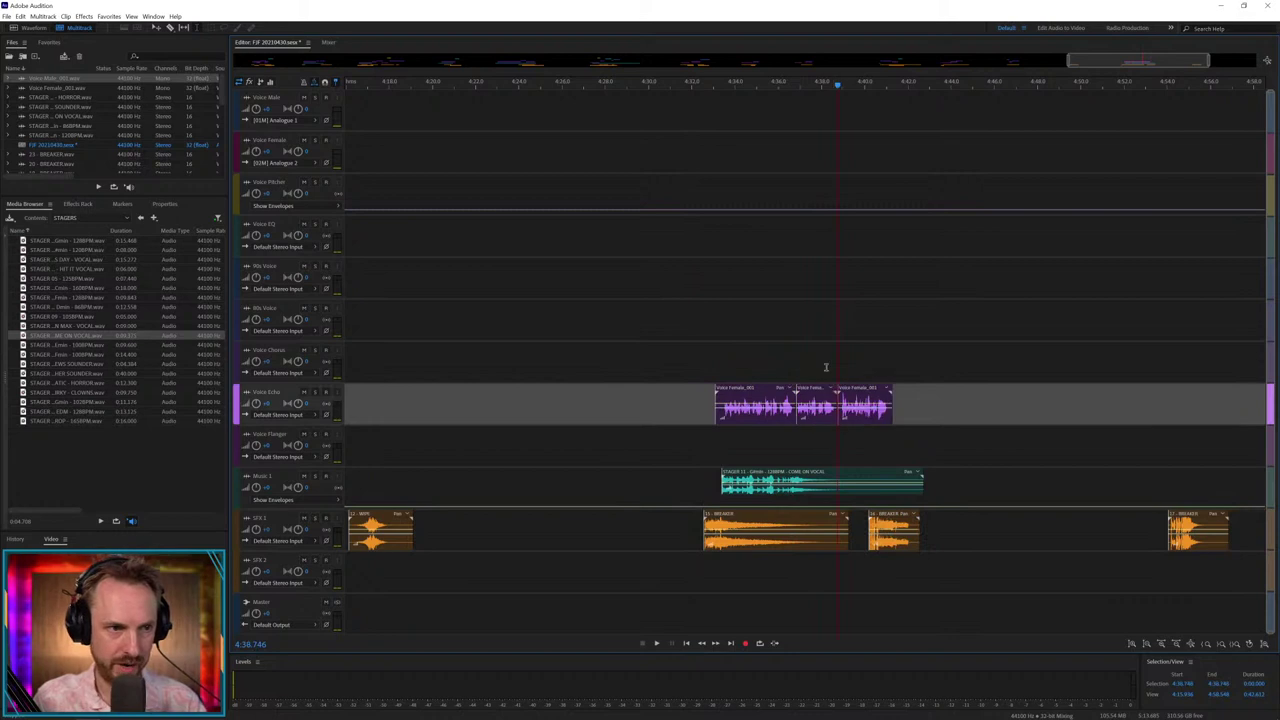
{"action": "left_click", "coordinate": [818, 387]}
{"action": "left_click_drag", "start_coordinate": [826, 393], "coordinate": [826, 351]}
{"action": "key", "text": "space"}
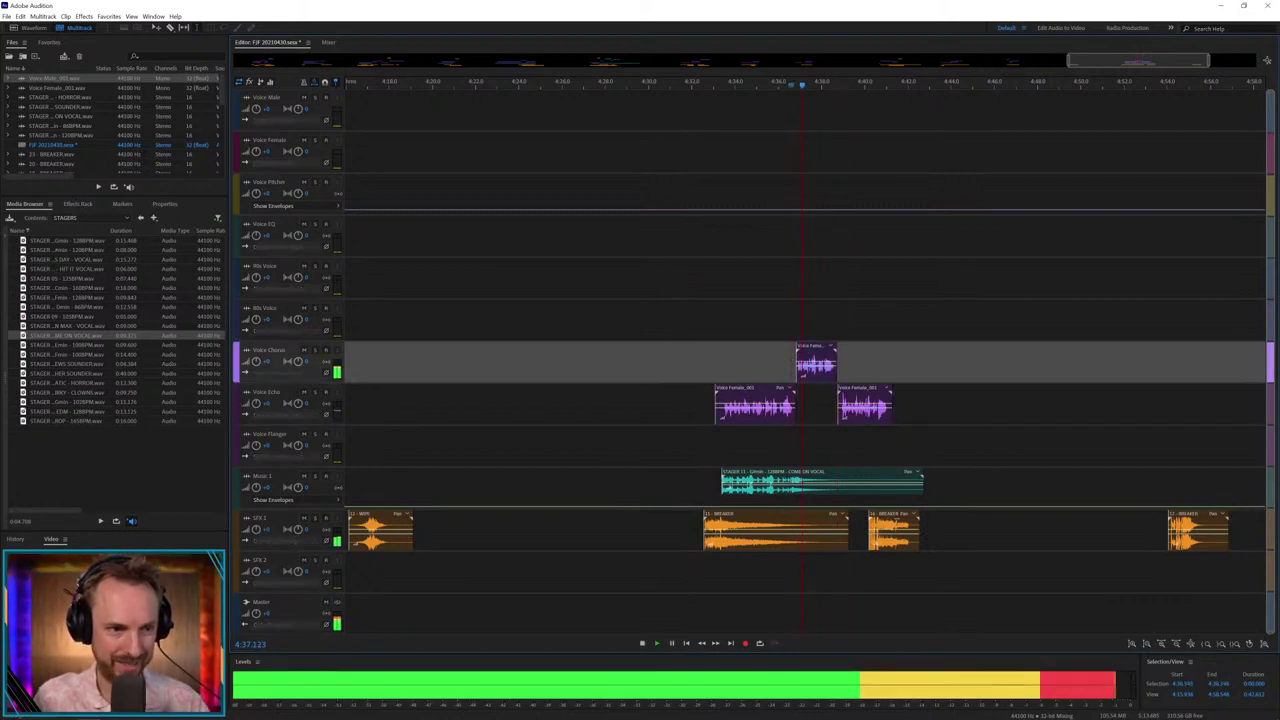
- Move 16 - BREAKER to SFX 2 at about 4:38.6 and audition it with the female voice
{"action": "left_click_drag", "start_coordinate": [893, 524], "coordinate": [828, 560]}
{"action": "key", "text": "space"}
{"action": "left_click", "coordinate": [827, 560]}
{"action": "key", "text": "space"}
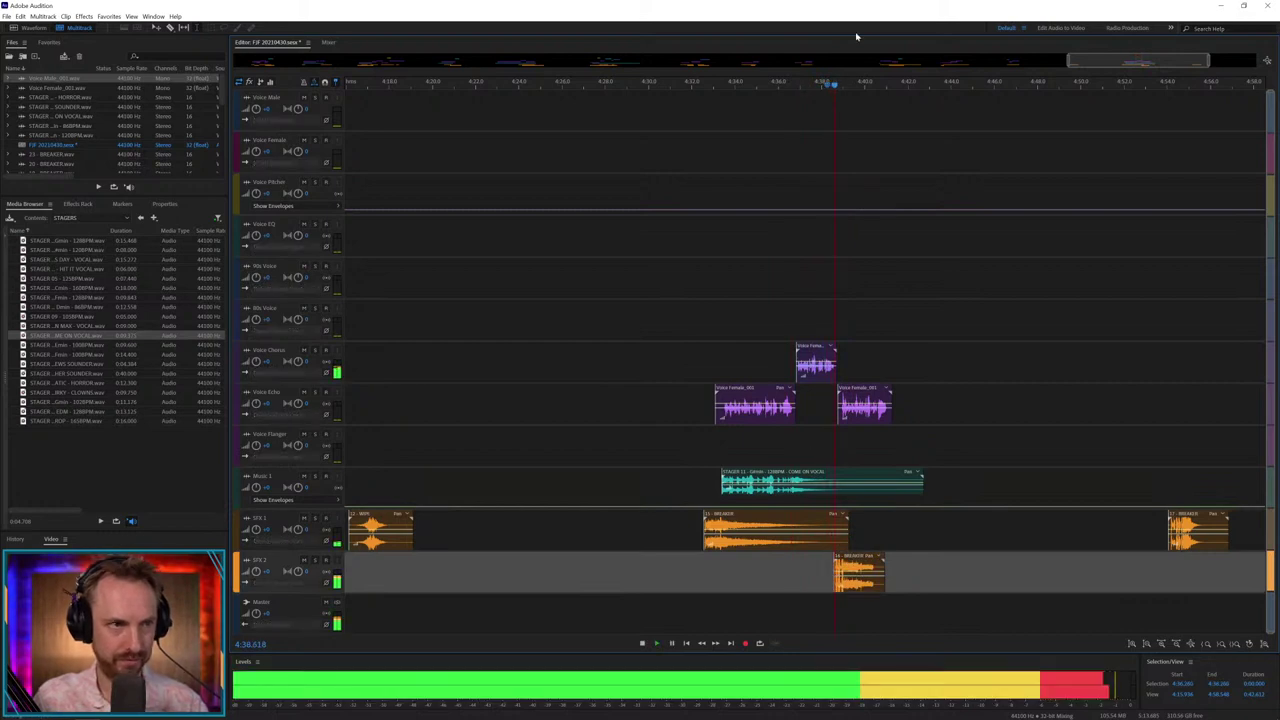
{"action": "key", "text": "space"}
- Shift 16 - BREAKER to about 4:38.4, place the last female voice part on the track below Voice EQ at about 4:38.6, and audition both
{"action": "scroll", "coordinate": [852, 78], "scroll_direction": "up", "scroll_amount": 5}
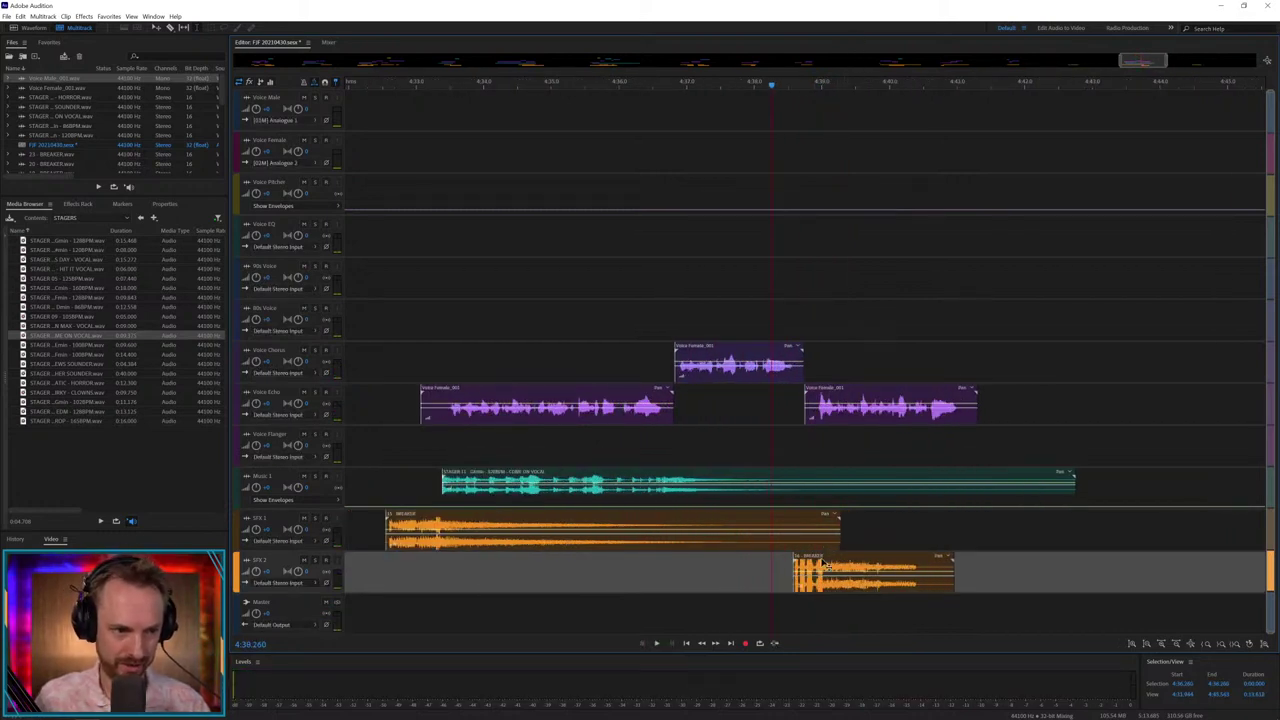
{"action": "left_click_drag", "start_coordinate": [826, 566], "coordinate": [813, 566]}
{"action": "left_click_drag", "start_coordinate": [828, 392], "coordinate": [852, 285]}
{"action": "key", "text": "space"}
{"action": "key", "text": "space"}
{"action": "key", "text": "space"}
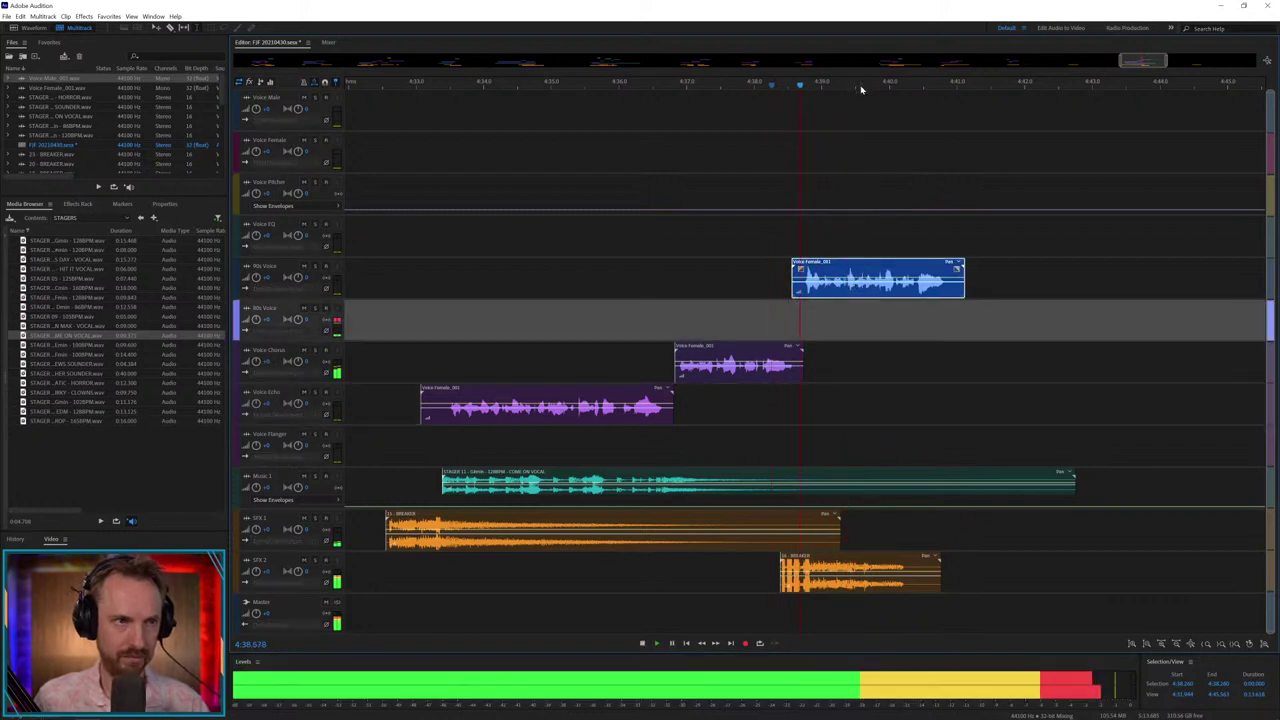
- Delete the unused 17 - BREAKER clip from SFX 1
{"action": "scroll", "coordinate": [858, 88], "scroll_direction": "down", "scroll_amount": 5}
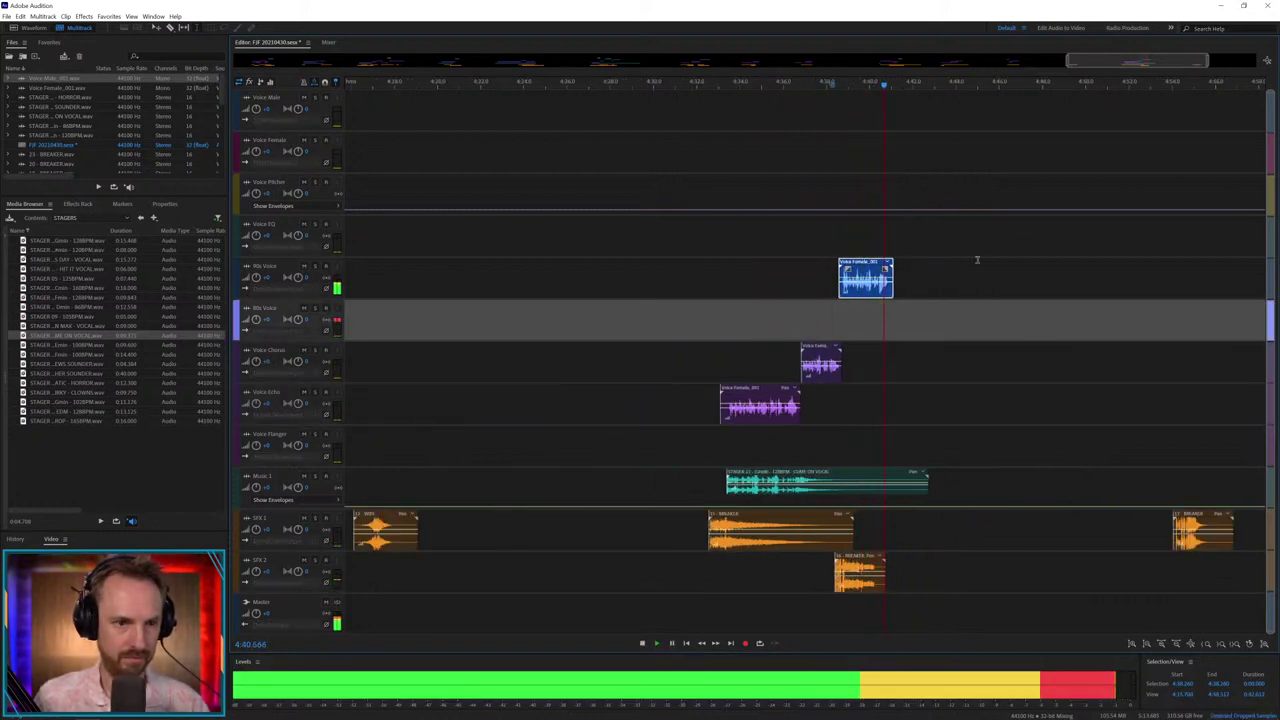
{"action": "left_click", "coordinate": [1180, 530]}
{"action": "key", "text": "Delete"}
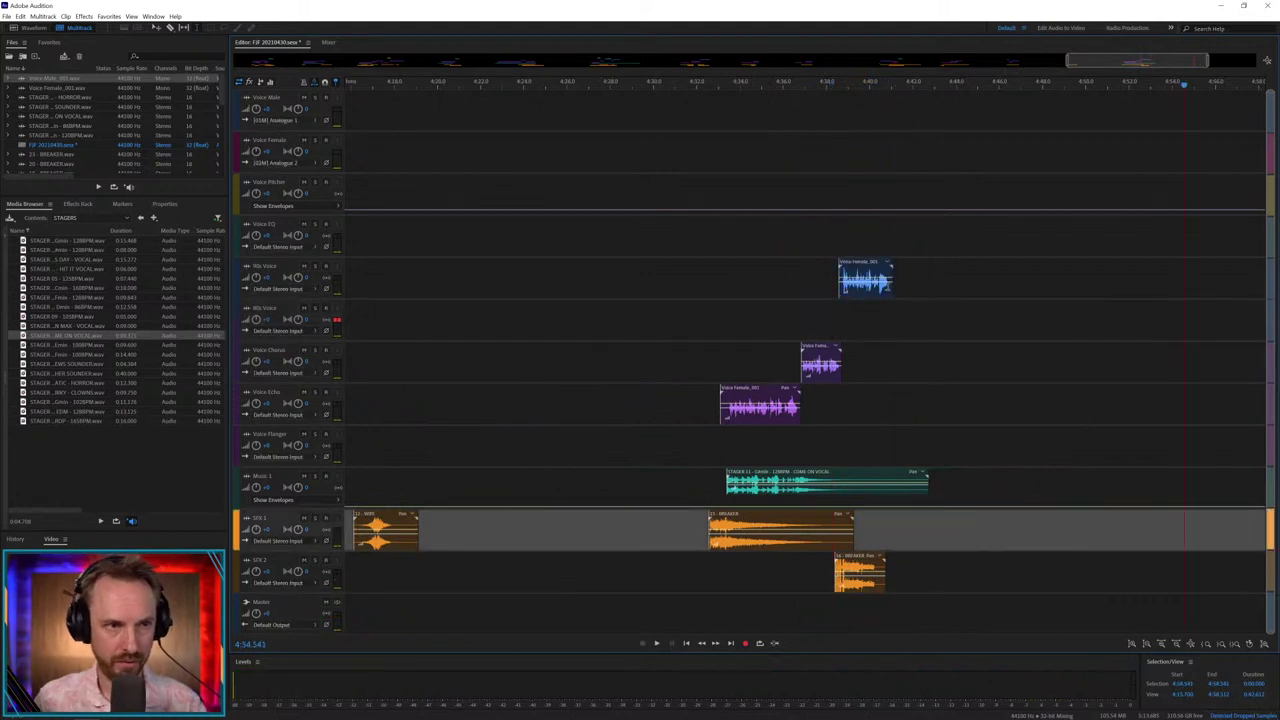
- Return the playhead to the beginning of the session and save the session
{"action": "left_click", "coordinate": [882, 272]}
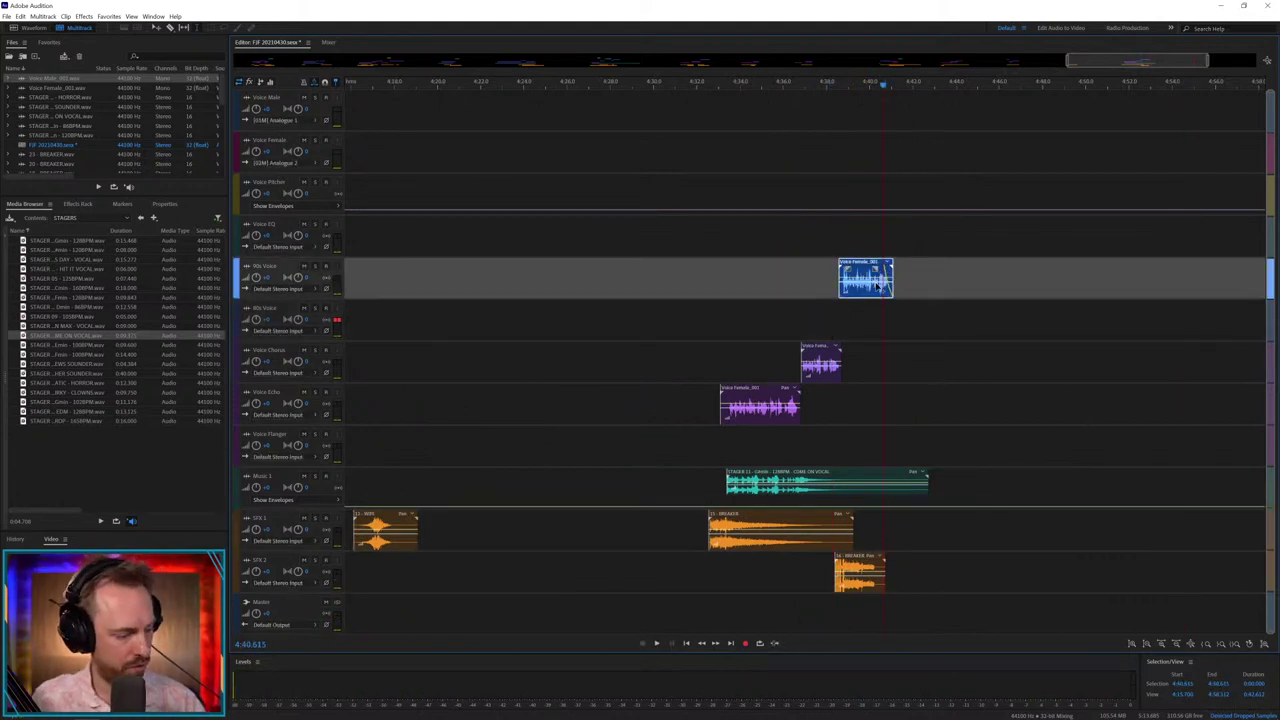
{"action": "left_click", "coordinate": [693, 326]}
{"action": "key", "text": "backslash"}
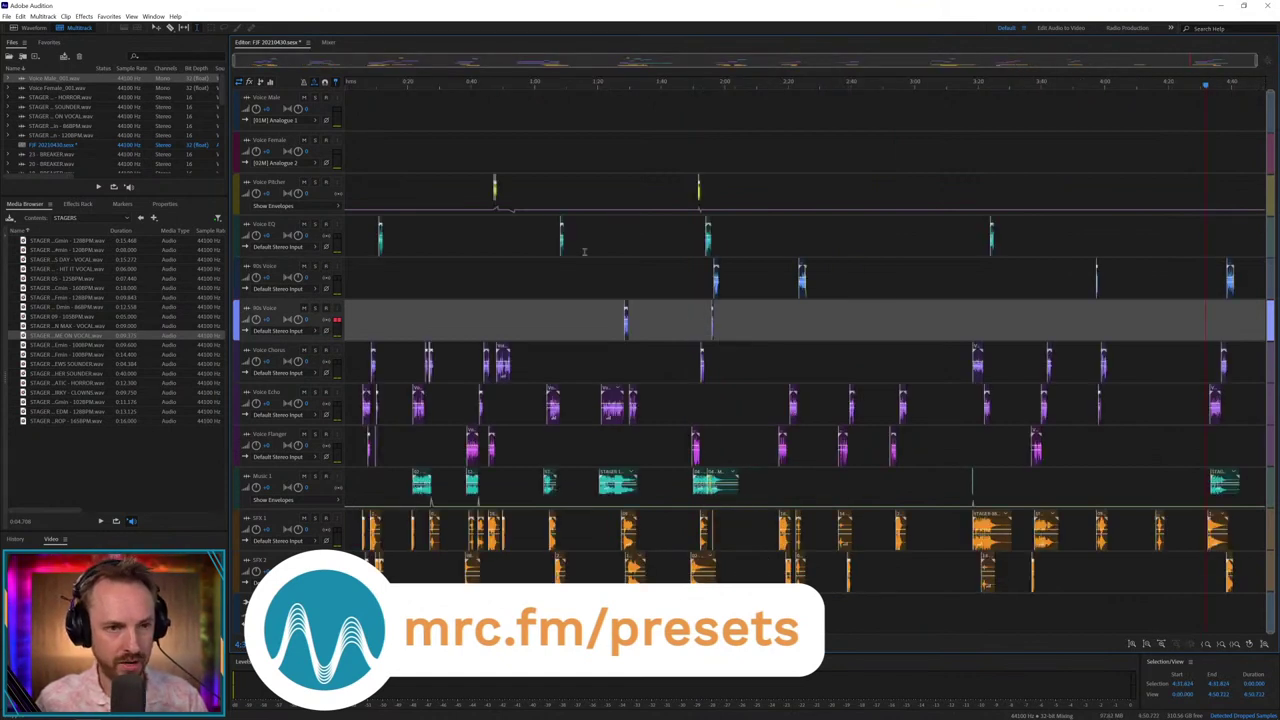
{"action": "key", "text": "Home"}
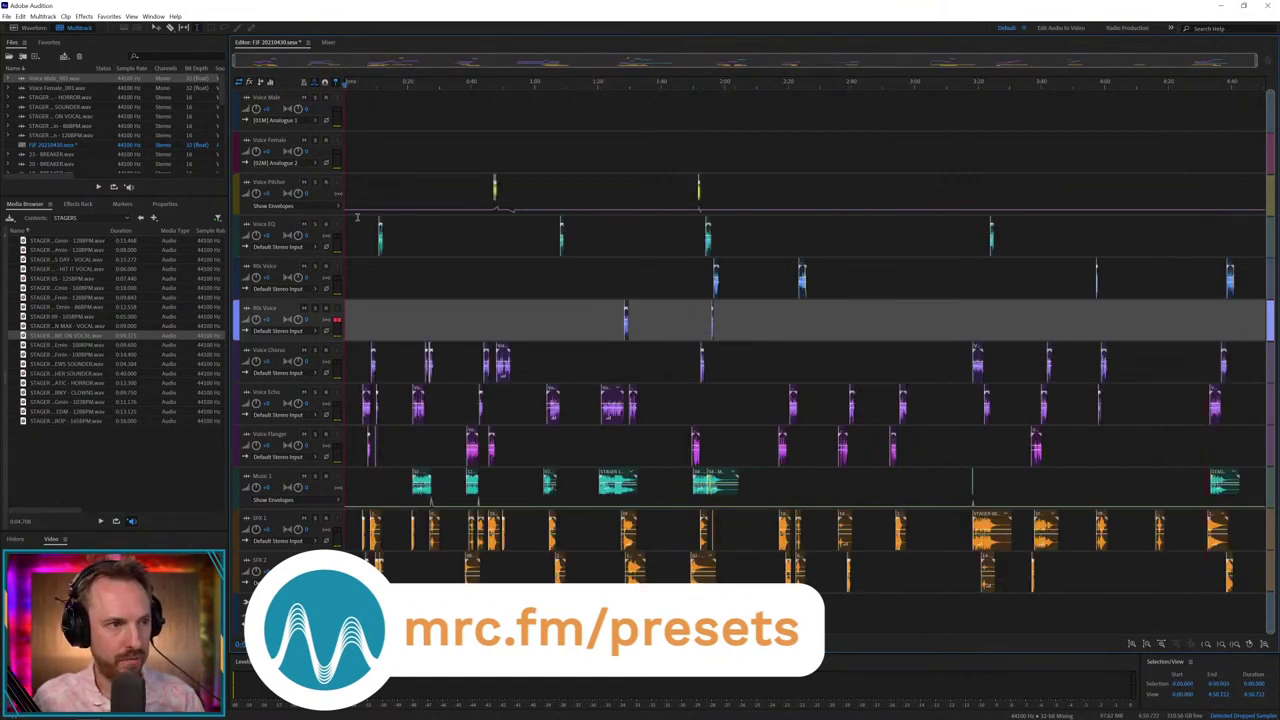
{"action": "key", "text": "ctrl+s"}
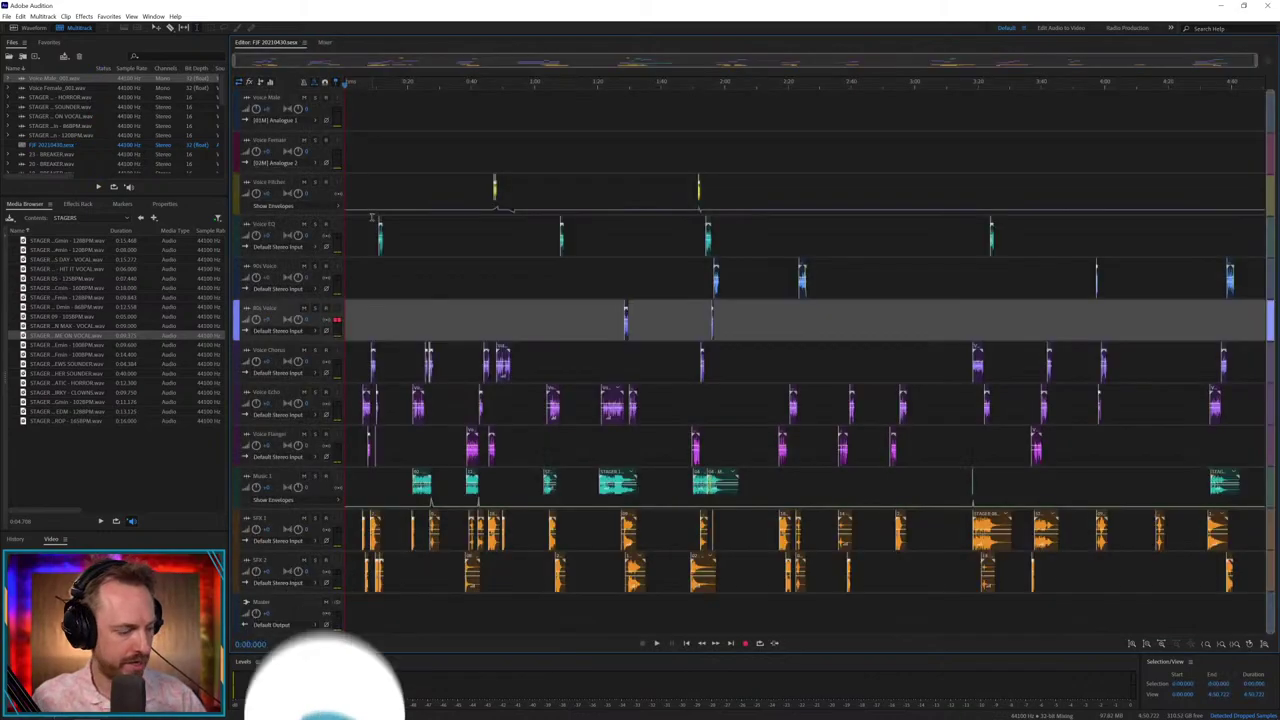